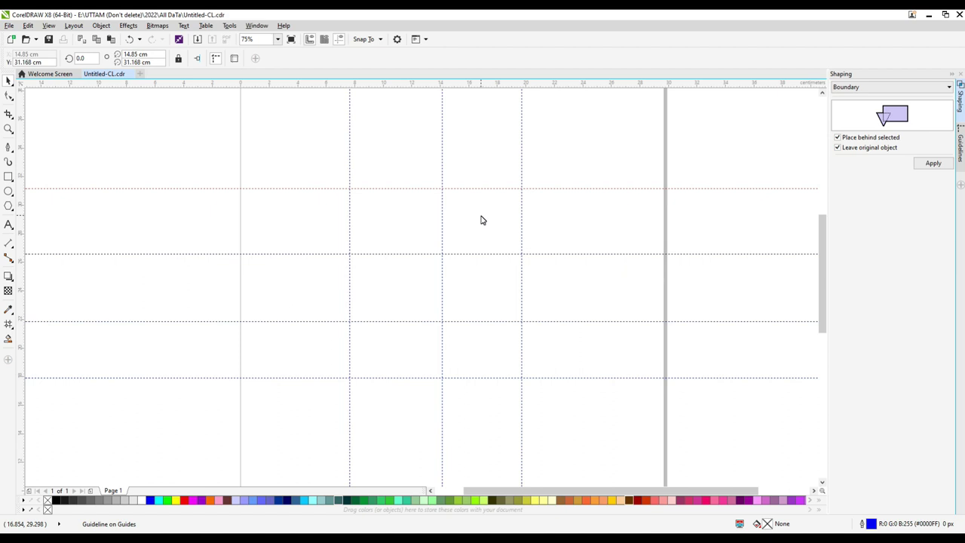
Draw a closed bird body with curved head, neck, back and pointed tail using the Pen tool, about 13.6 cm wide and 15.4 cm high.
click(12, 156)
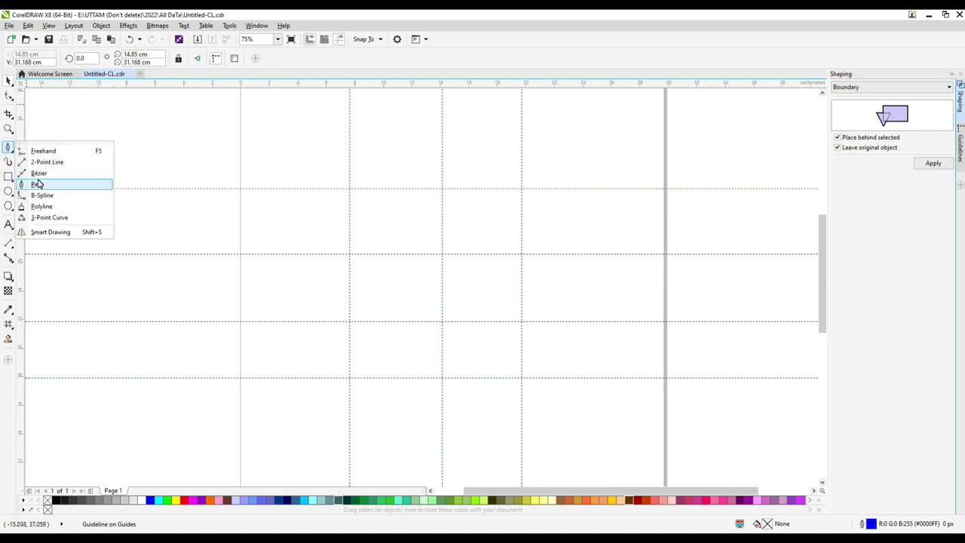
click(36, 183)
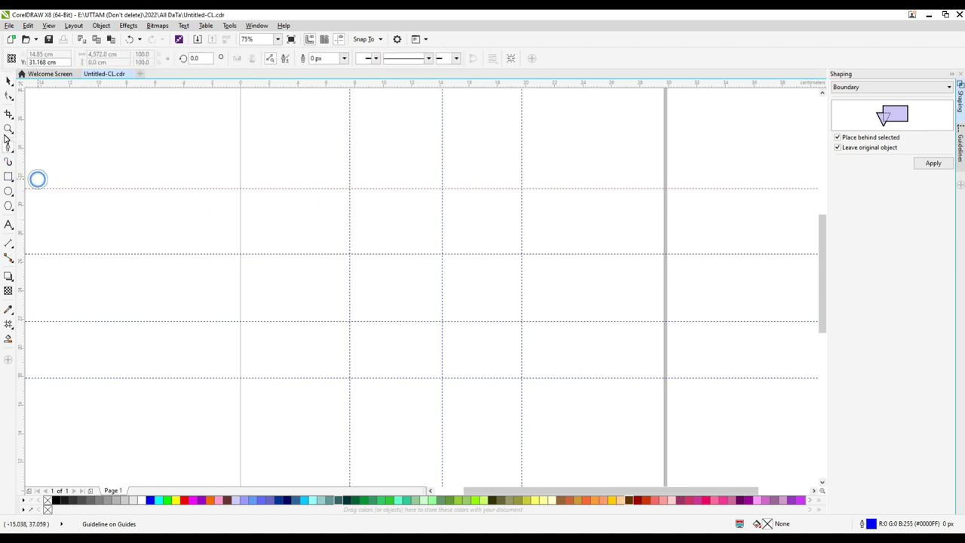
click(368, 256)
drag(443, 254, 449, 251)
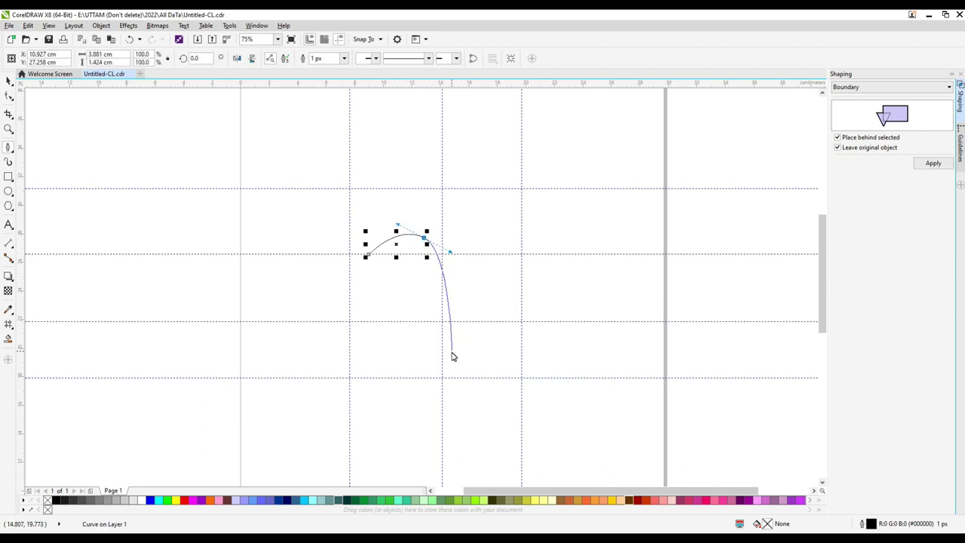
drag(452, 356, 480, 371)
drag(530, 351, 536, 342)
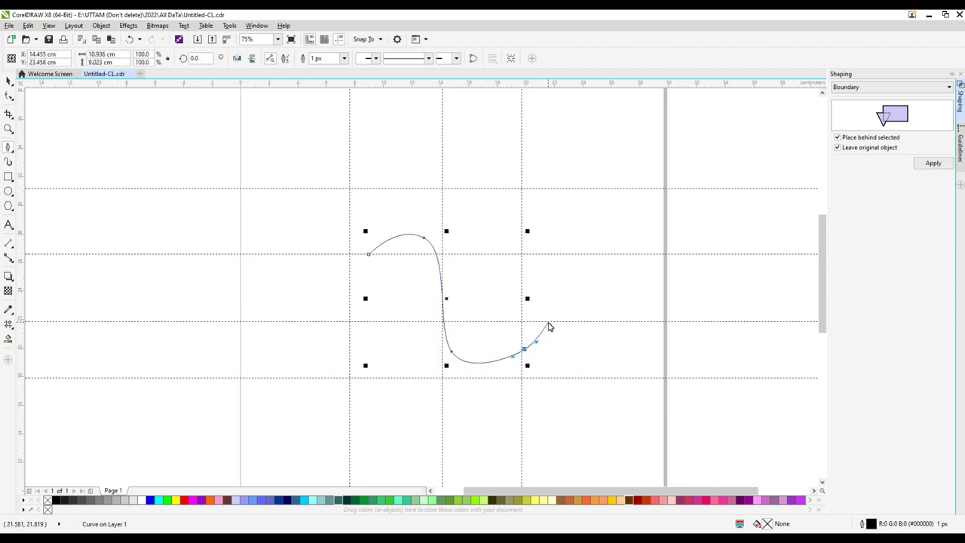
drag(538, 423, 514, 452)
click(409, 452)
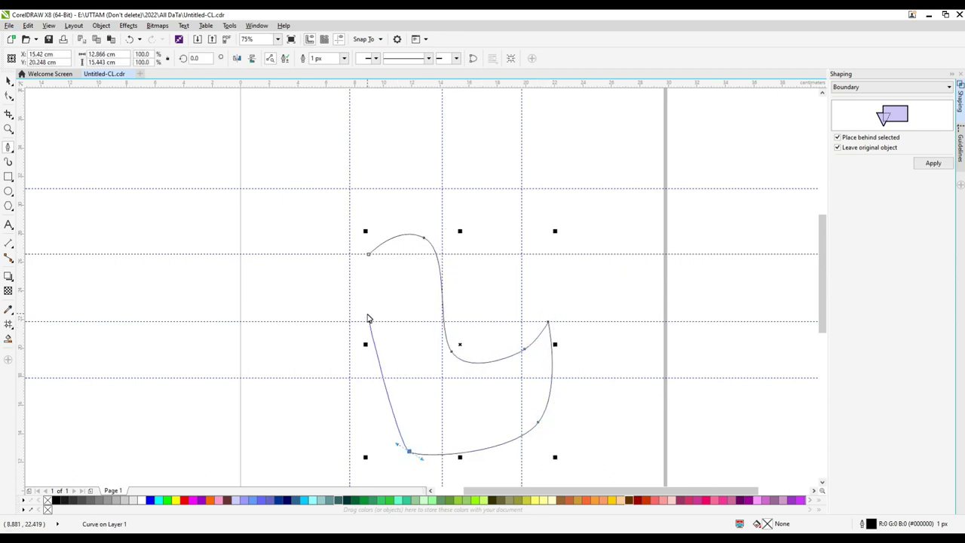
drag(359, 374, 360, 338)
drag(396, 277, 397, 269)
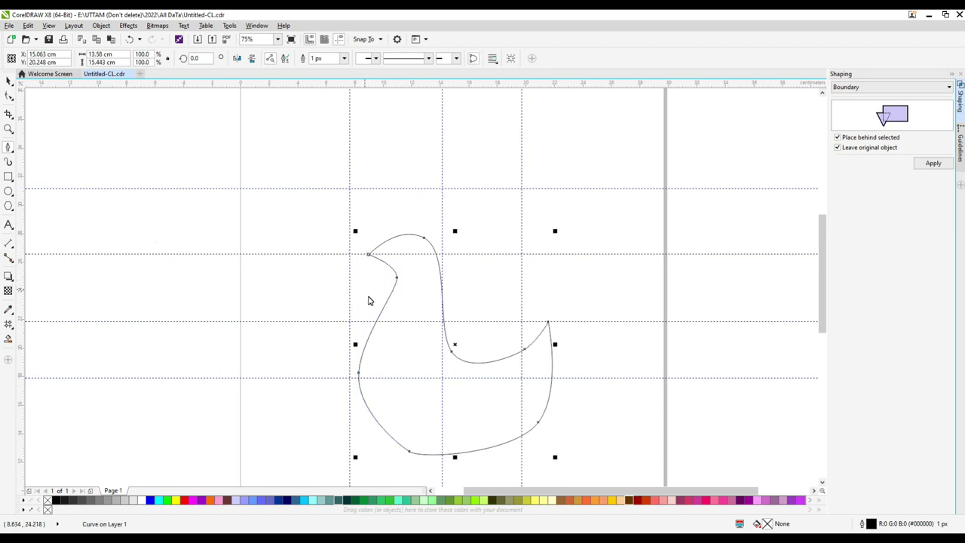
Draw a closed drop-shaped wattle hanging below the bird's head, in front of the neck.
scroll(369, 301, up, 2)
click(381, 255)
drag(354, 325, 325, 356)
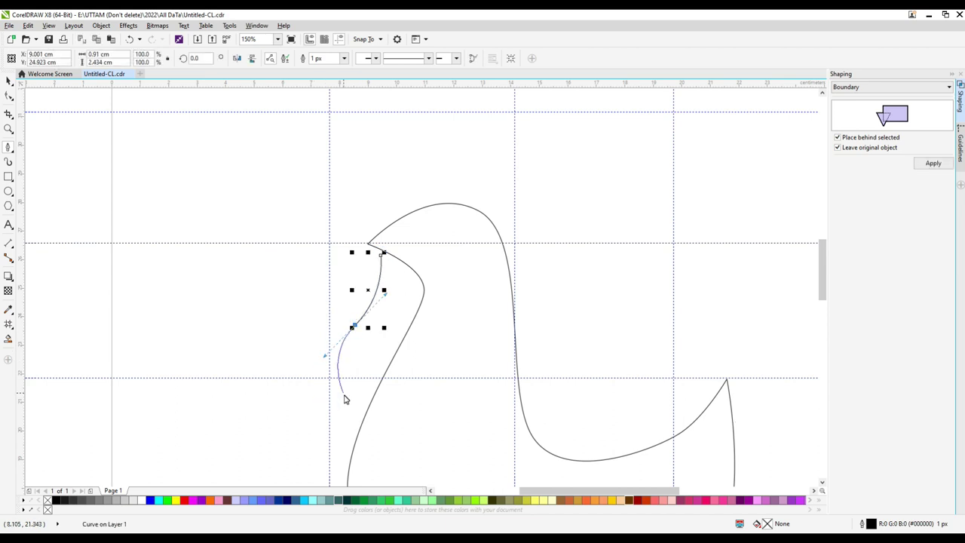
drag(344, 395, 361, 396)
key(ctrl+z)
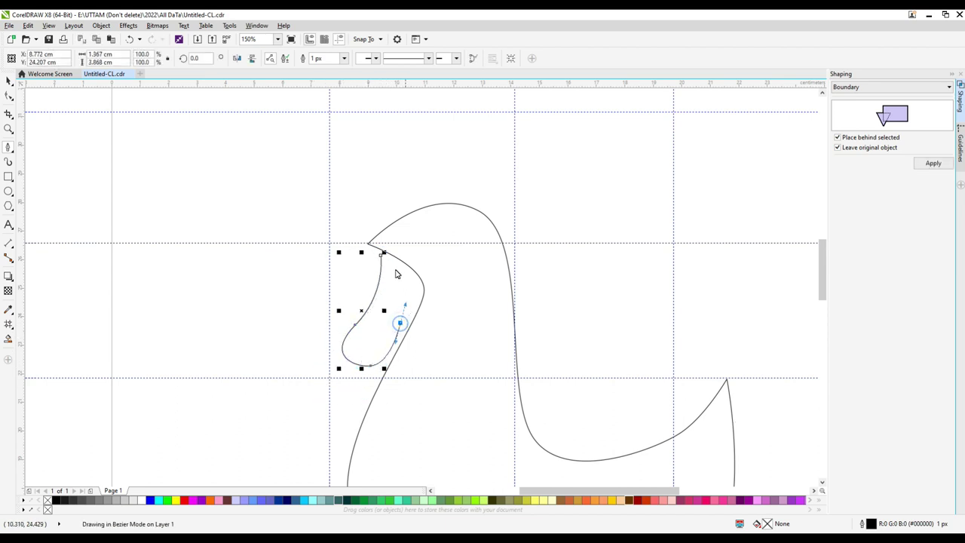
click(381, 254)
Reshape the wattle into a smooth teardrop by adjusting its nodes and moving its tip up to the underside of the head.
key(F10)
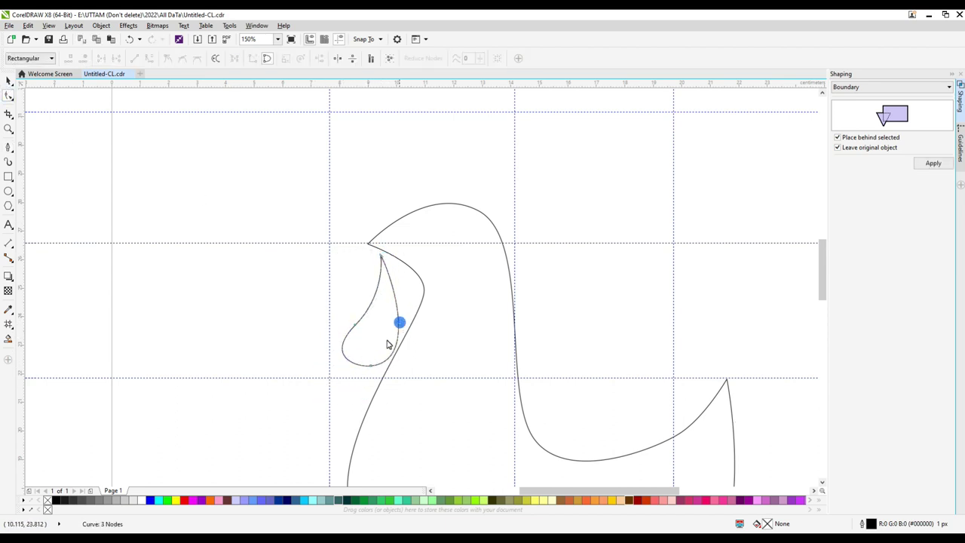
drag(355, 325, 356, 313)
click(395, 313)
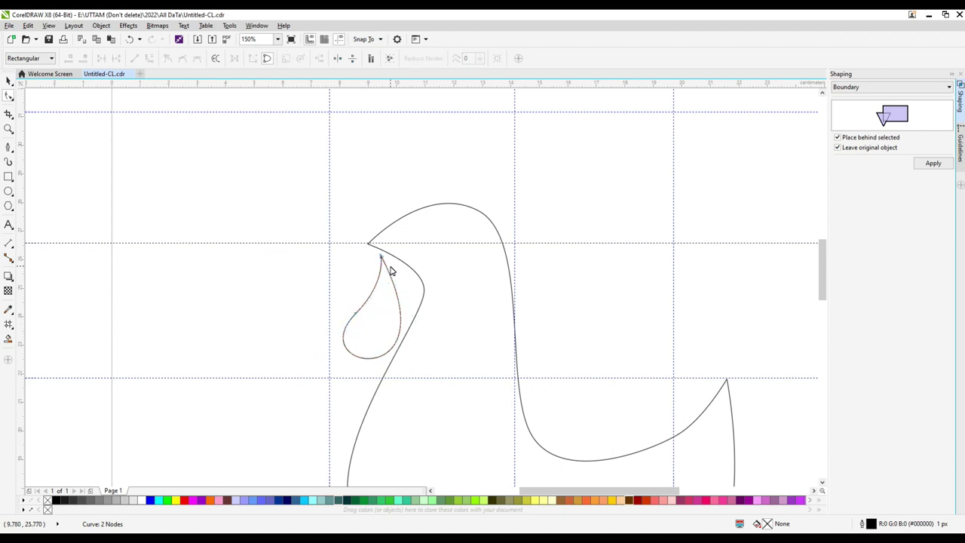
mouse_move(387, 268)
mouse_down()
mouse_move(398, 259)
mouse_move(388, 250)
mouse_up()
click(374, 315)
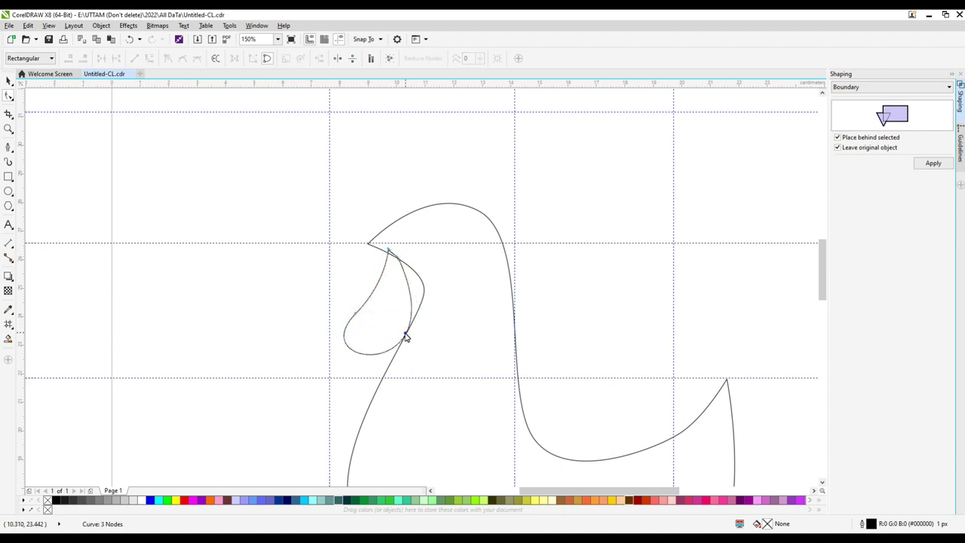
drag(403, 333, 358, 304)
click(369, 350)
Smooth the body outline by removing the bottom and lower-neck nodes and replacing the throat node with one nearer the wattle tip.
scroll(291, 271, down, 2)
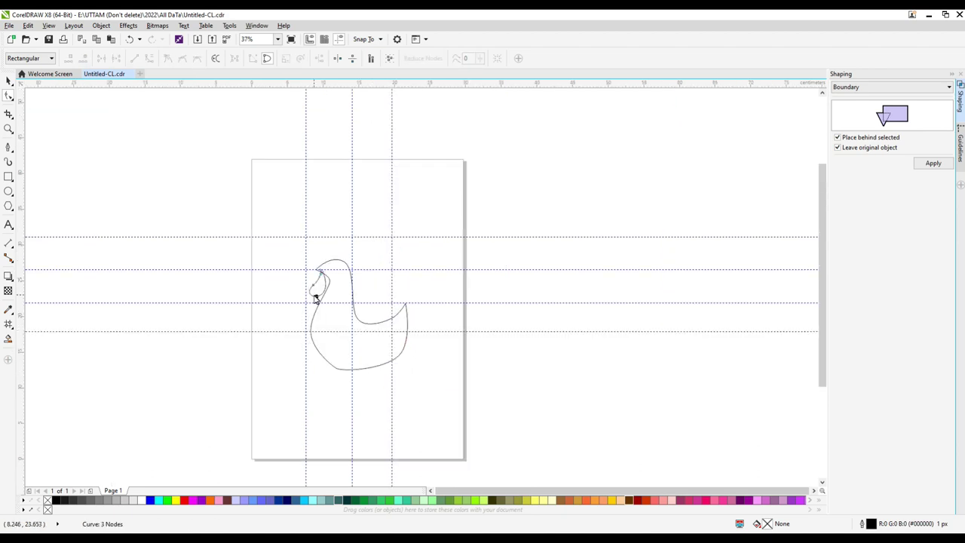
scroll(314, 294, up, 1)
double_click(363, 445)
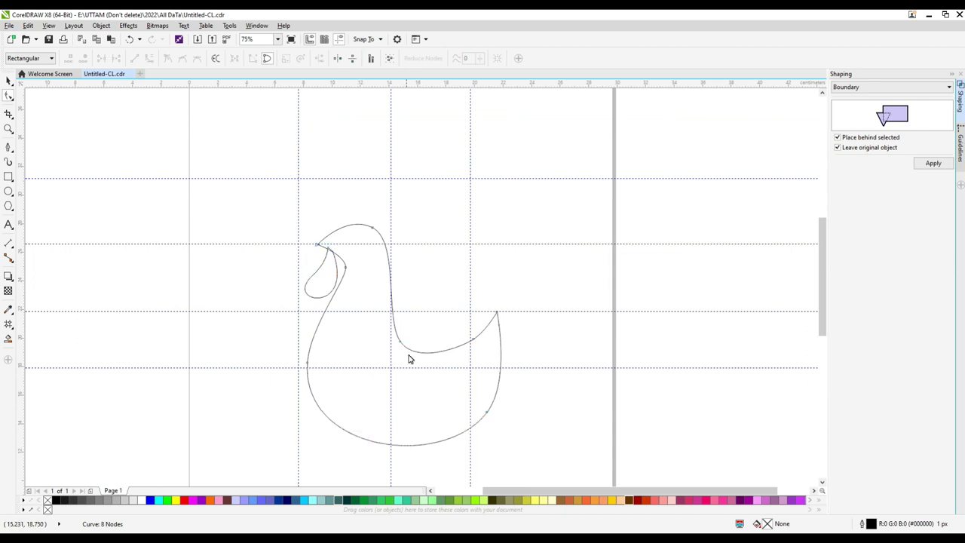
double_click(400, 340)
click(372, 228)
scroll(336, 258, up, 2)
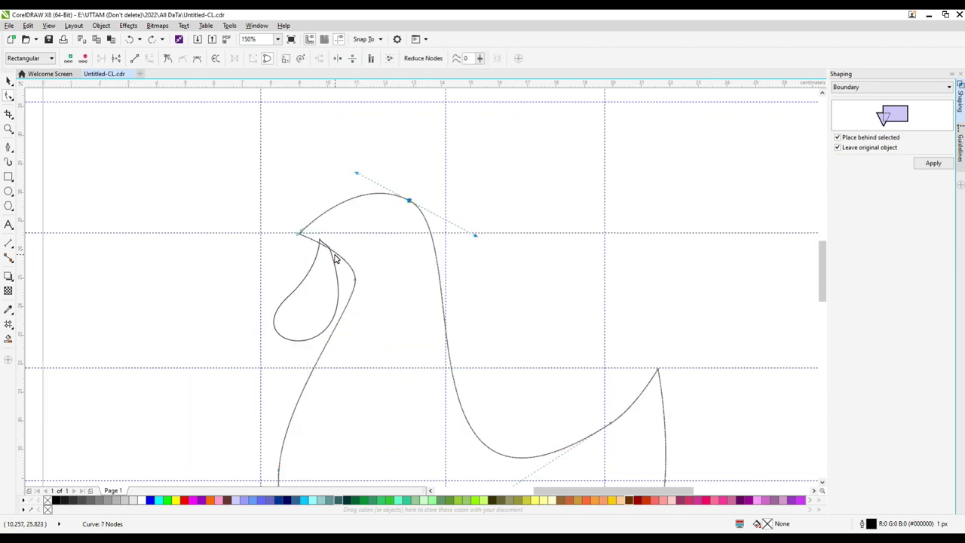
click(336, 255)
click(353, 281)
scroll(360, 323, down, 3)
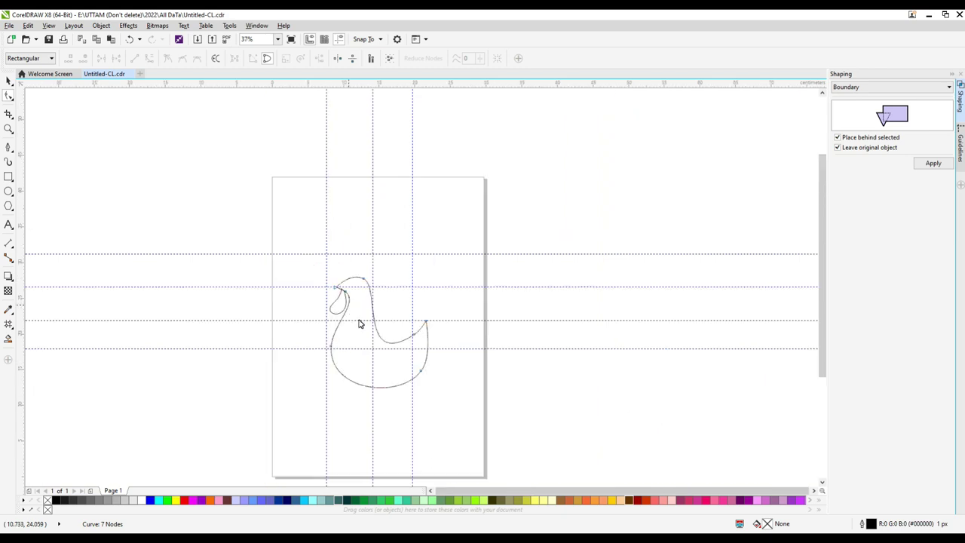
Add a node on the back of the neck, shift the crown node forward, and replace the node before the tail with one at the neck's base.
scroll(405, 349, up, 2)
double_click(405, 341)
scroll(365, 257, up, 2)
click(371, 258)
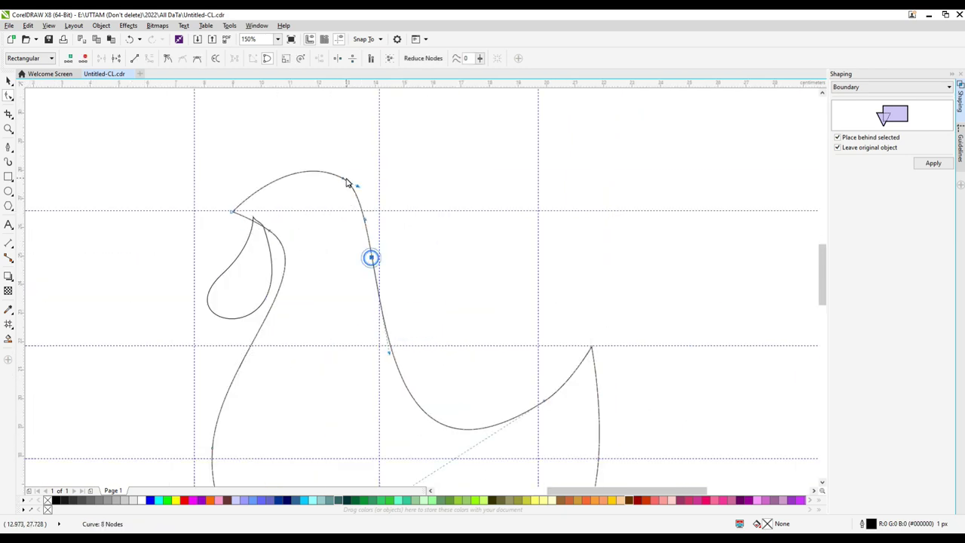
drag(346, 182, 318, 178)
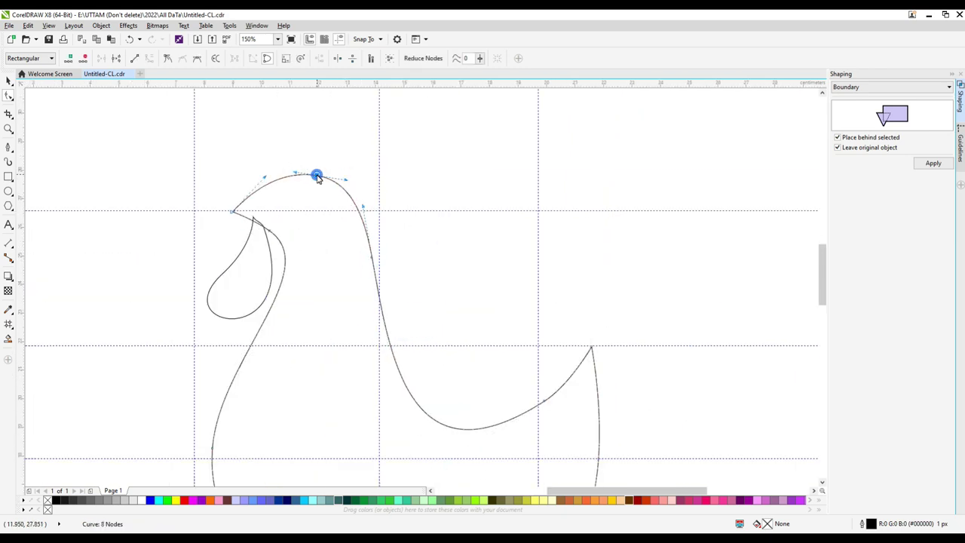
double_click(543, 404)
double_click(422, 397)
Add a node at the bottom of the belly and pull it slightly down to round the underside of the body.
scroll(463, 414, down, 2)
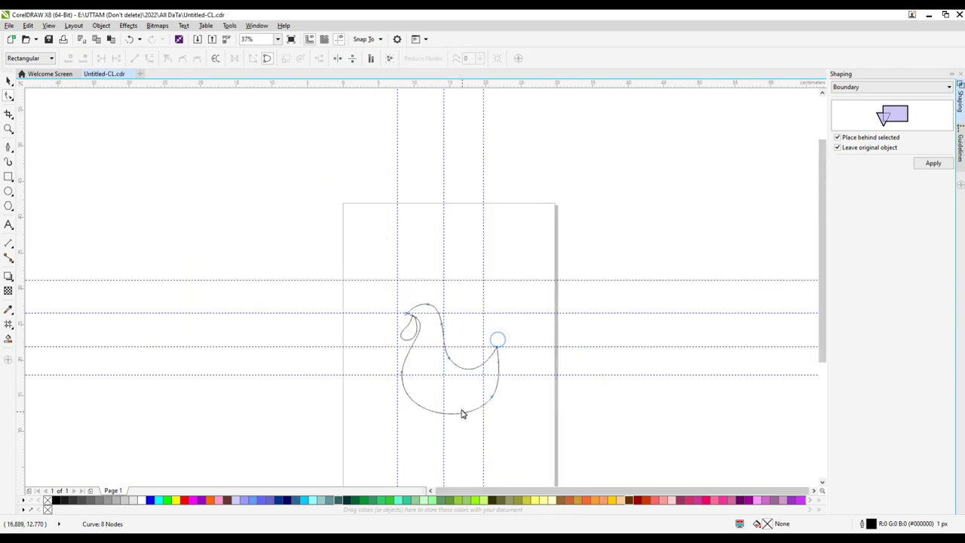
scroll(393, 395, up, 1)
double_click(426, 417)
drag(426, 418, 430, 422)
click(573, 389)
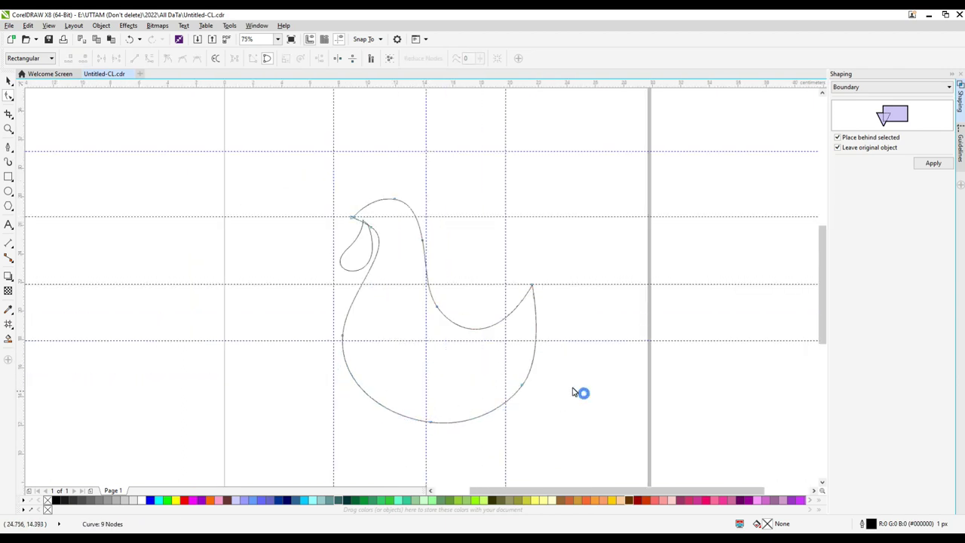
Draw a closed curved beak overlapping the front of the head with the Pen tool, about 2.4 cm wide and 1.1 cm high.
scroll(342, 188, up, 1)
click(11, 150)
scroll(327, 236, up, 1)
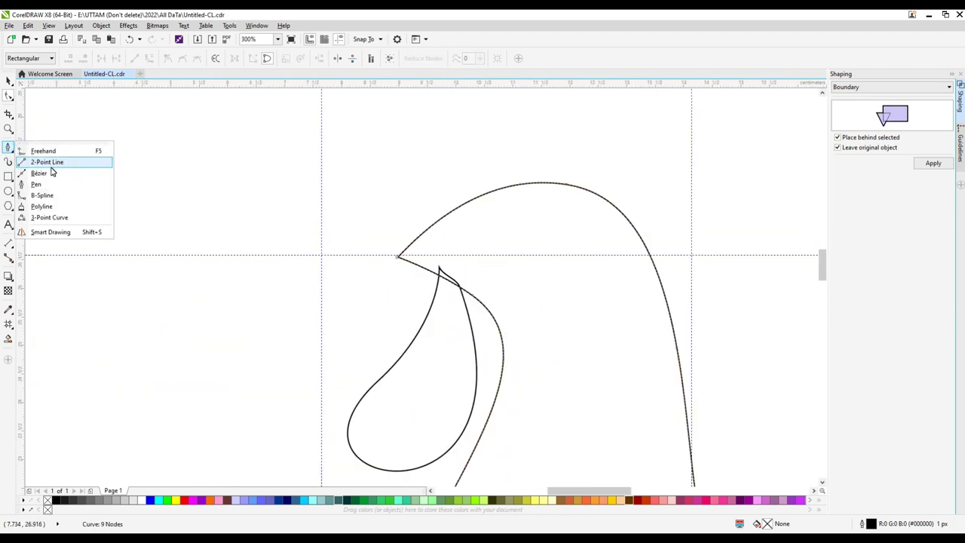
click(47, 183)
click(322, 249)
click(369, 209)
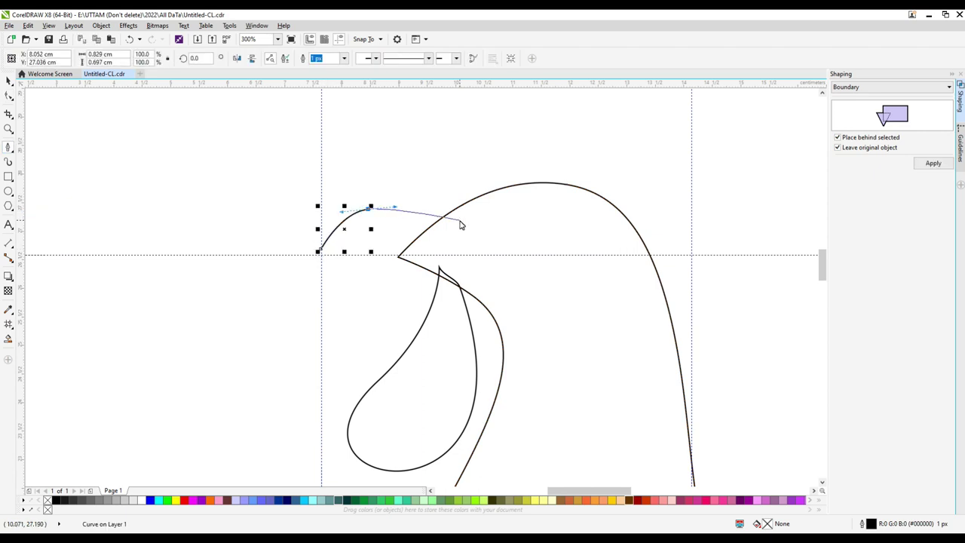
click(459, 221)
click(422, 267)
click(322, 250)
Remove the extra nodes from the beak's lower and upper edges to simplify its outline.
click(9, 96)
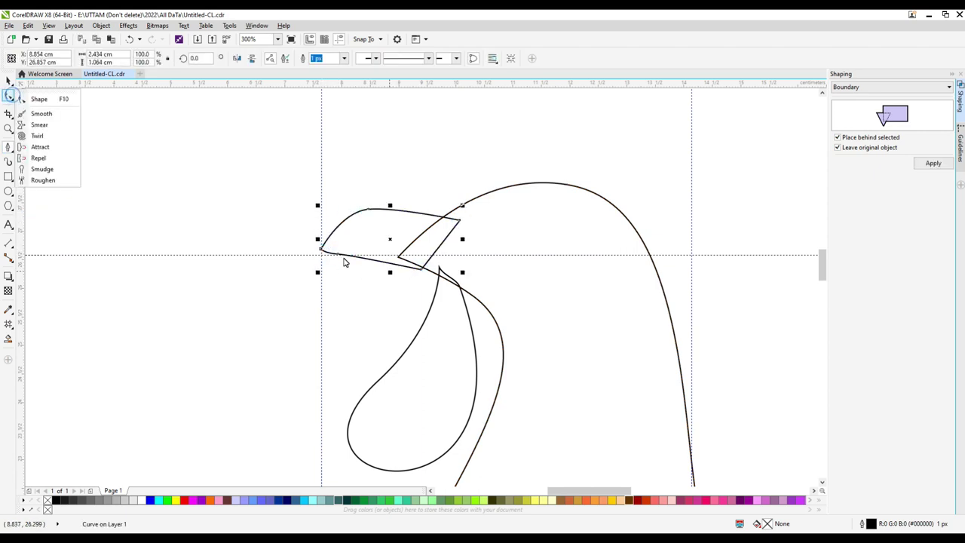
click(35, 98)
double_click(339, 252)
double_click(367, 211)
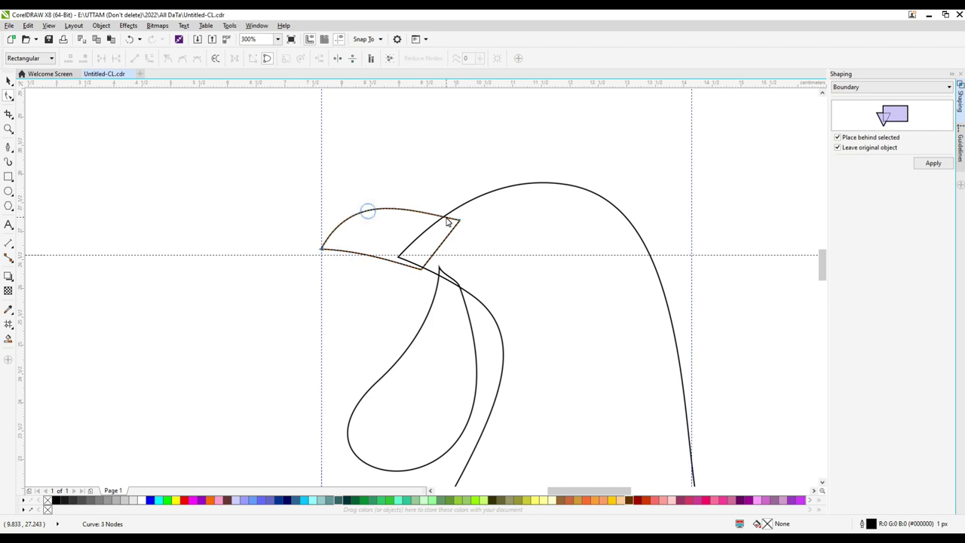
drag(439, 244, 436, 241)
key(ctrl+z)
Reshape the beak's rear end so its lower edge meets the point of the head and its back edge curves inside the head.
scroll(446, 217, up, 1)
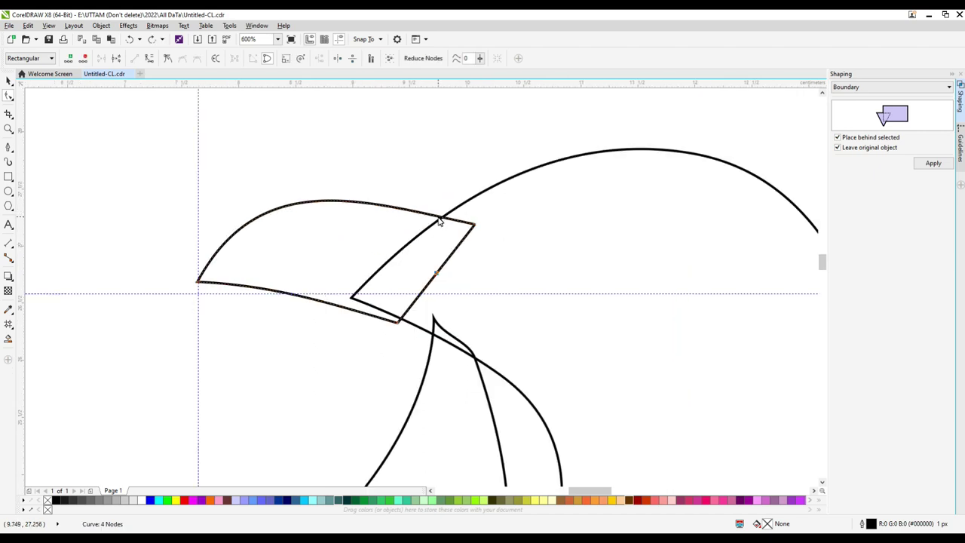
double_click(442, 218)
double_click(350, 308)
drag(353, 304, 352, 298)
drag(397, 322, 428, 259)
double_click(402, 293)
double_click(435, 273)
scroll(438, 244, down, 3)
scroll(437, 249, up, 3)
click(461, 220)
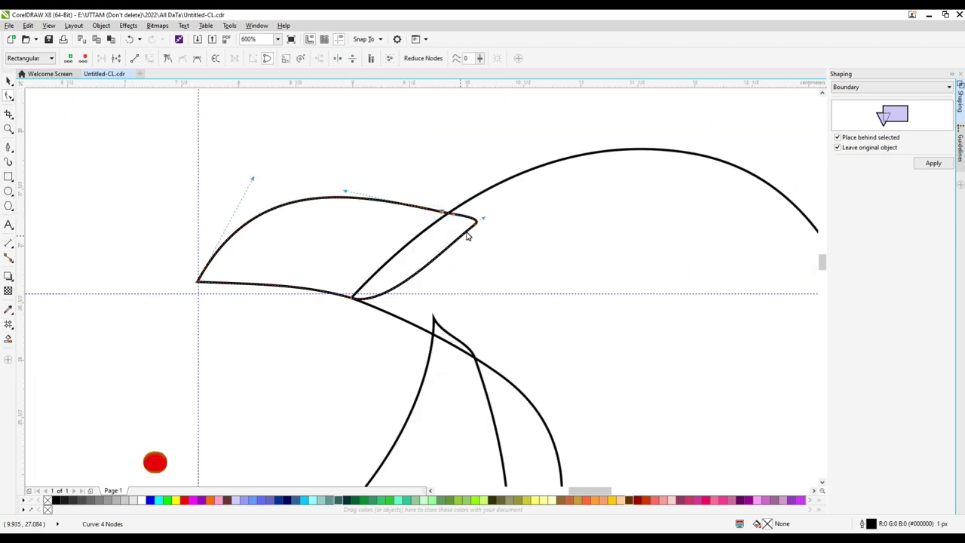
scroll(452, 238, down, 2)
Place a copy of the wattle above the head and flip it vertically.
key(space)
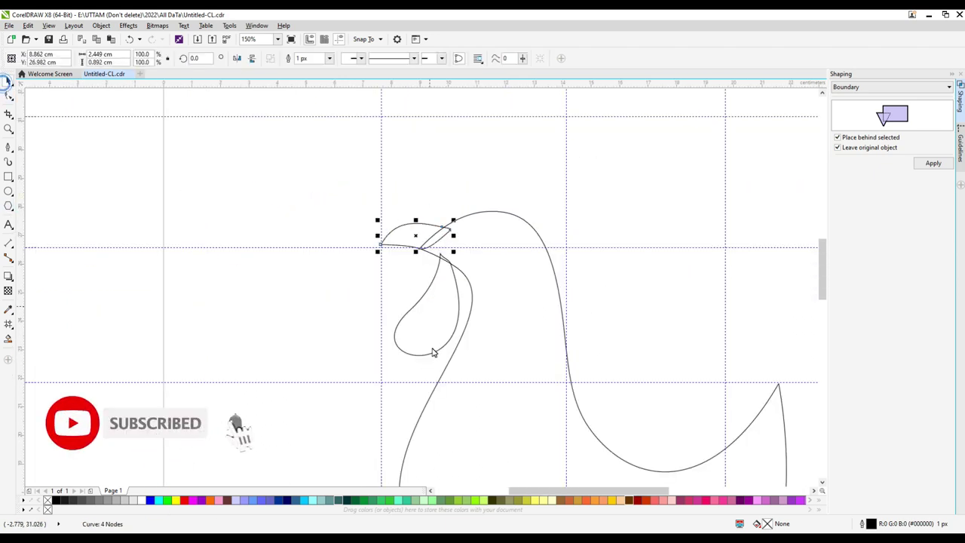
click(431, 354)
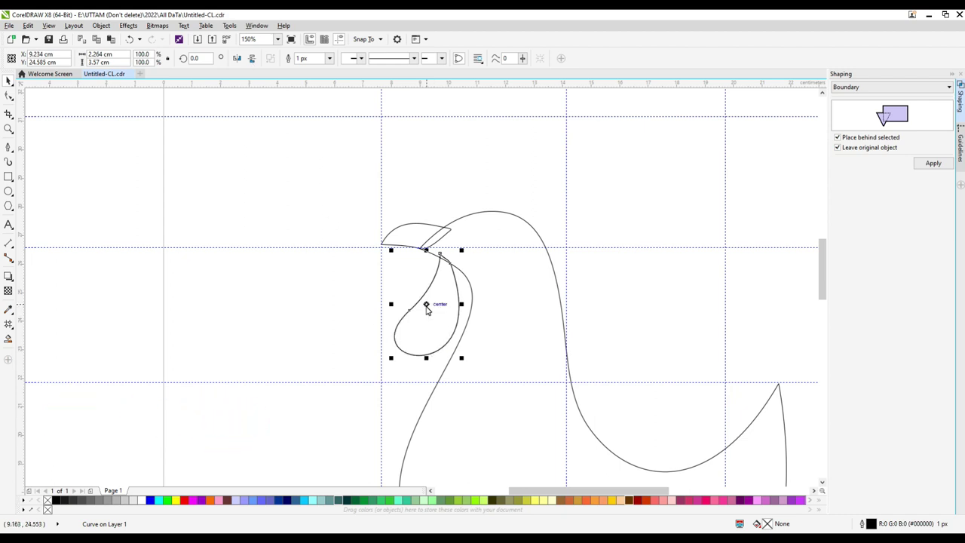
drag(426, 303, 475, 177)
click(252, 60)
Scale the flipped copy to 67.5%, rotate it to about 353.7°, and place it at the front of the crown as a comb lobe.
drag(440, 123, 450, 139)
drag(480, 185, 462, 169)
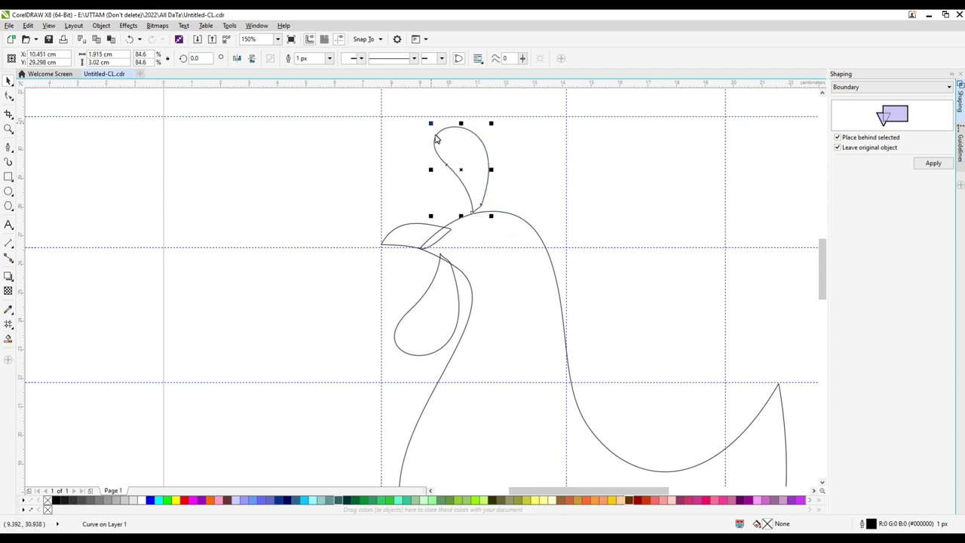
drag(431, 123, 442, 141)
scroll(462, 170, up, 1)
click(455, 237)
drag(466, 196, 456, 235)
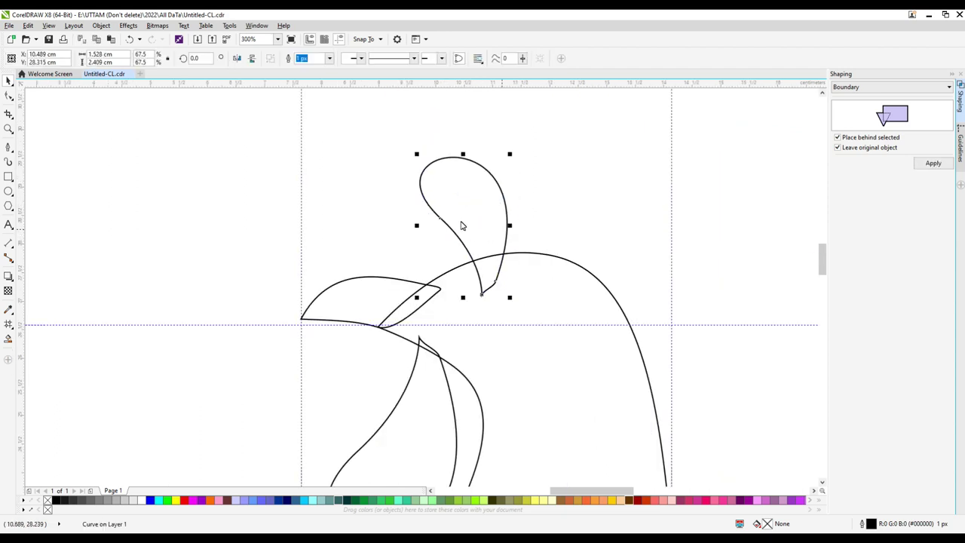
drag(510, 304, 500, 266)
drag(467, 228, 463, 221)
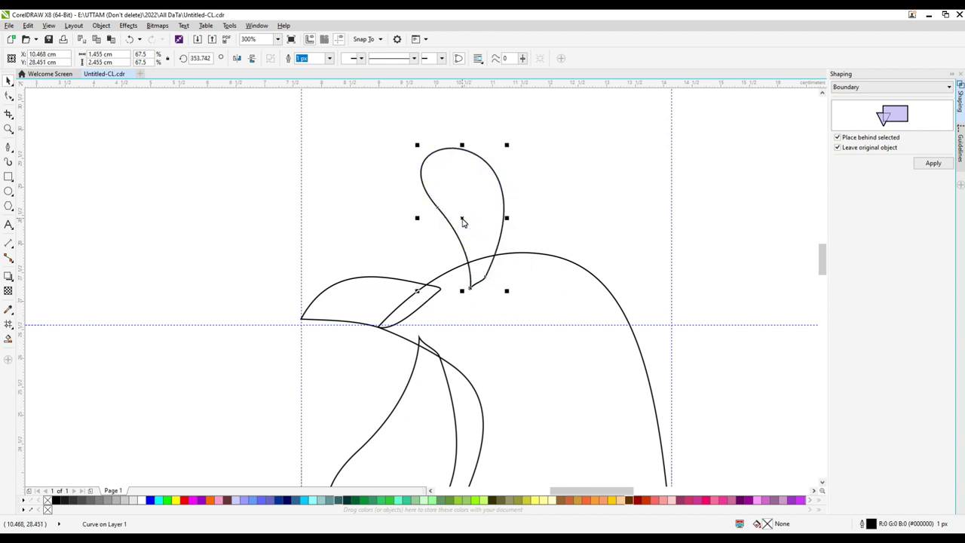
Duplicate the comb lobe behind the first one and rotate it clockwise so its base sits on top of the head.
drag(462, 218, 553, 218)
right_click(553, 218)
click(553, 218)
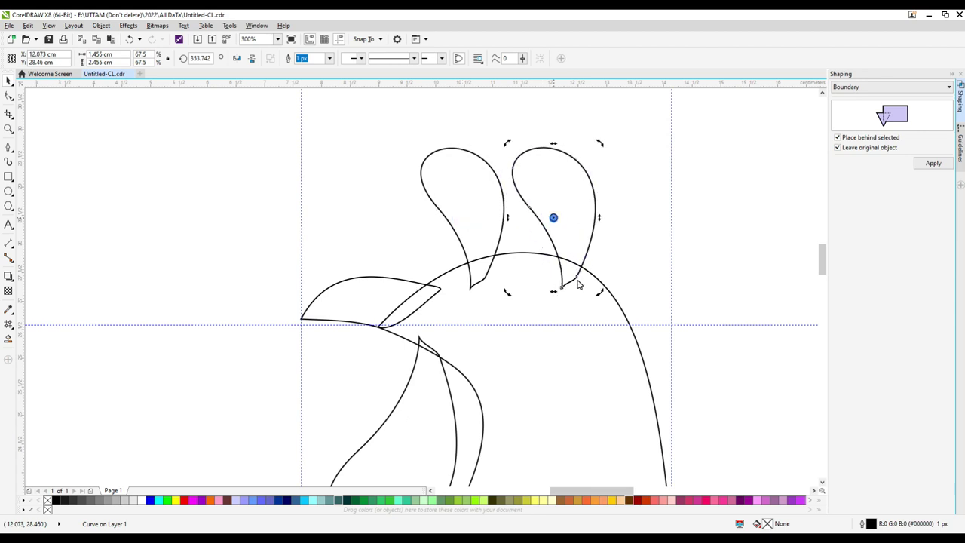
drag(599, 292, 575, 319)
drag(580, 253, 550, 241)
drag(575, 278, 563, 290)
Add a third copy of the front comb lobe behind the second, tilted further backward with its base just inside the head.
double_click(461, 223)
drag(462, 218, 591, 222)
right_click(590, 222)
click(591, 221)
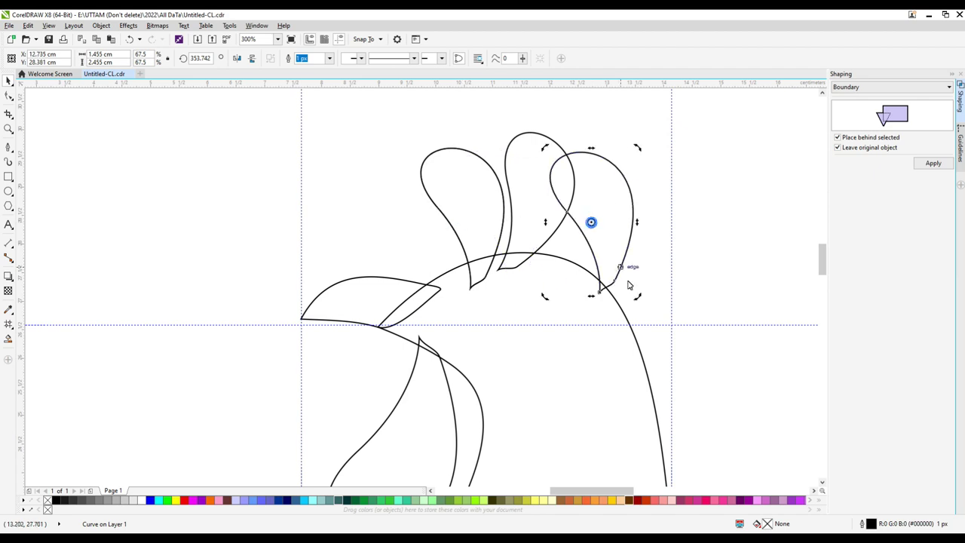
drag(638, 297, 558, 324)
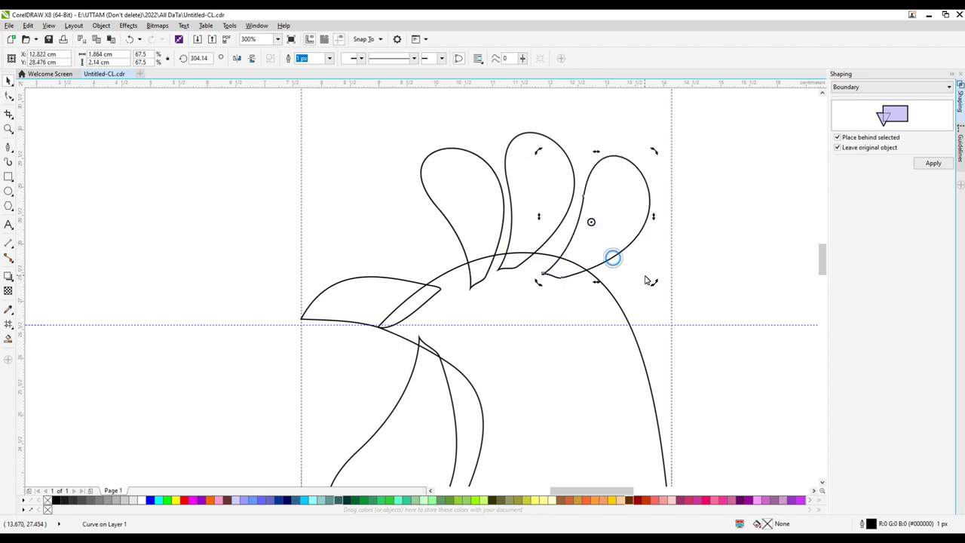
drag(654, 282, 646, 294)
scroll(623, 262, up, 1)
drag(621, 252, 615, 243)
click(615, 242)
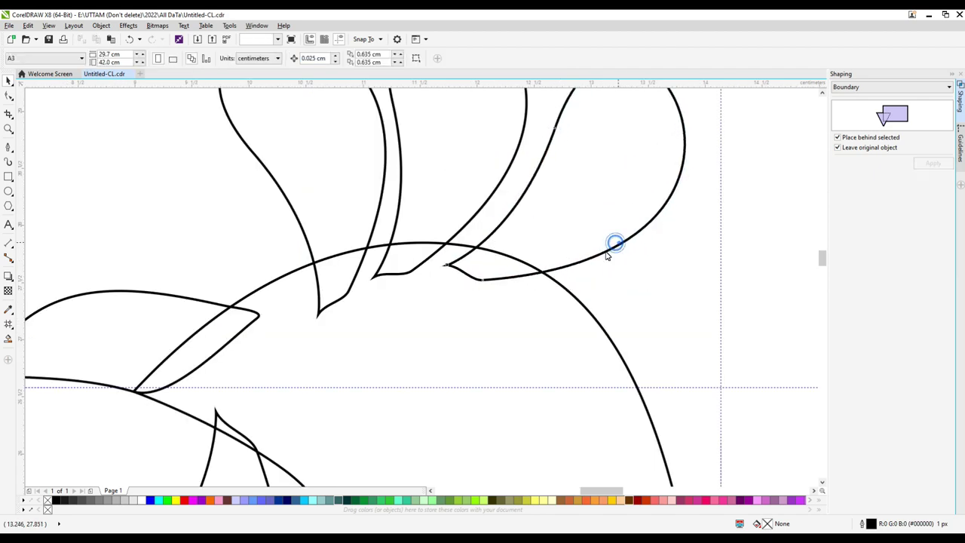
Duplicate the rearmost comb lobe and place the copy behind it as a fourth lobe with its base inside the head.
scroll(609, 252, down, 3)
scroll(569, 274, up, 2)
click(451, 260)
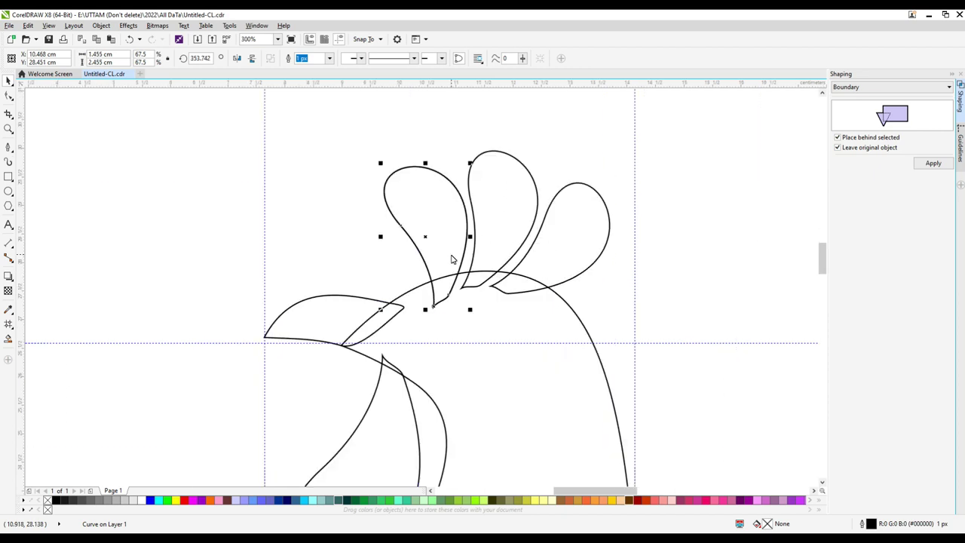
drag(427, 236, 590, 265)
click(590, 265)
drag(636, 189, 658, 285)
Shift the three front comb lobes forward and up along the crown, and move the fourth lobe slightly closer to them.
click(532, 241)
shift+click(474, 240)
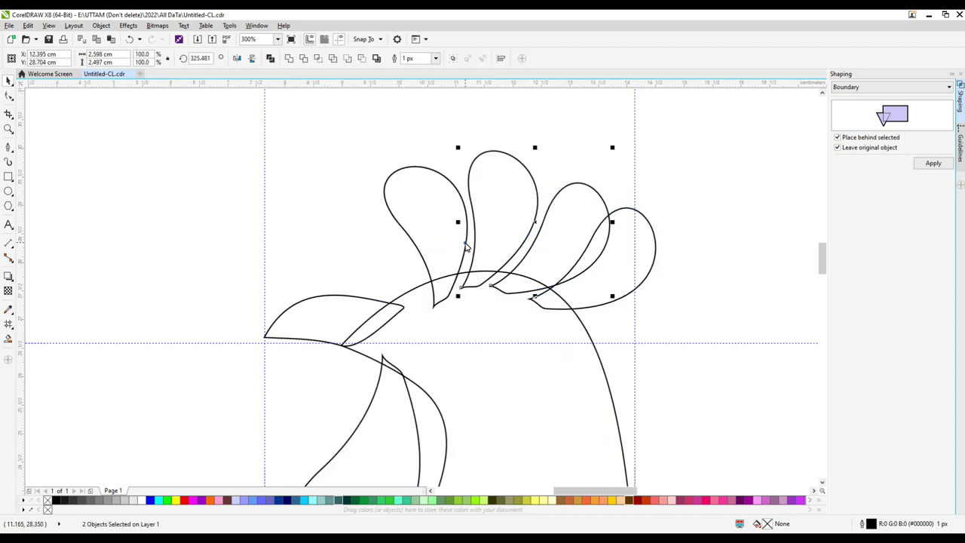
shift+click(466, 247)
drag(466, 247, 438, 247)
drag(559, 269, 559, 257)
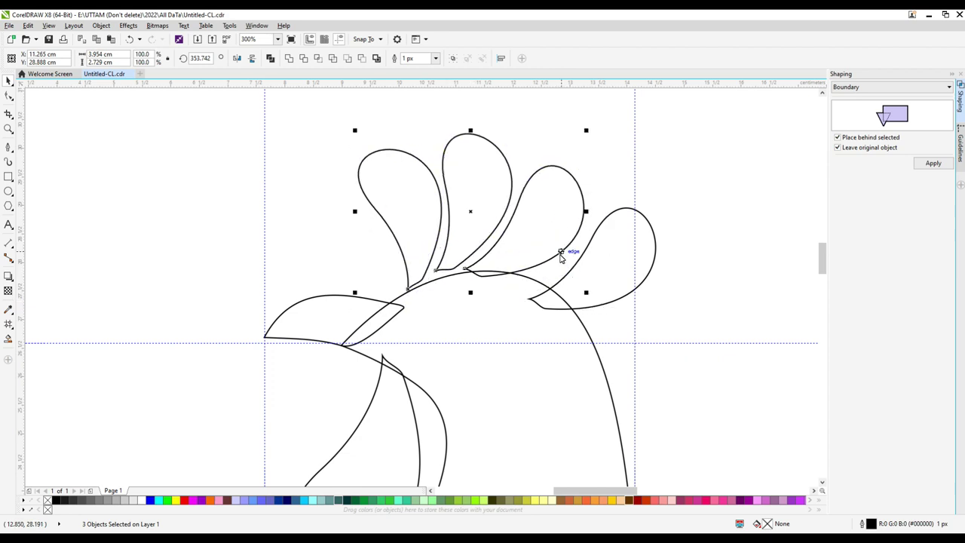
drag(599, 307, 595, 301)
Rotate the third comb lobe slightly forward and stretch the second lobe's base down inside the head outline.
click(583, 214)
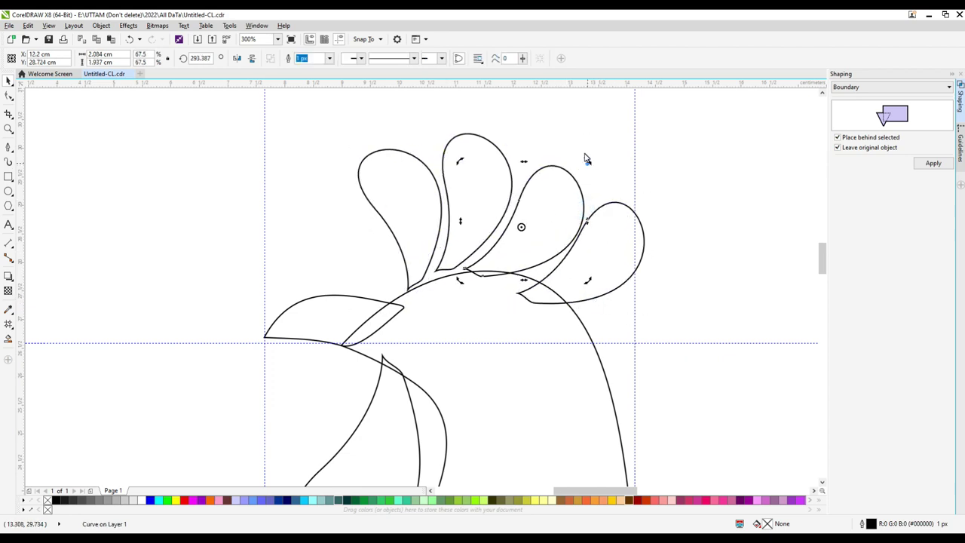
key(F10)
click(5, 82)
drag(569, 172, 569, 167)
scroll(454, 268, up, 1)
click(451, 269)
drag(491, 277, 487, 313)
scroll(518, 304, down, 1)
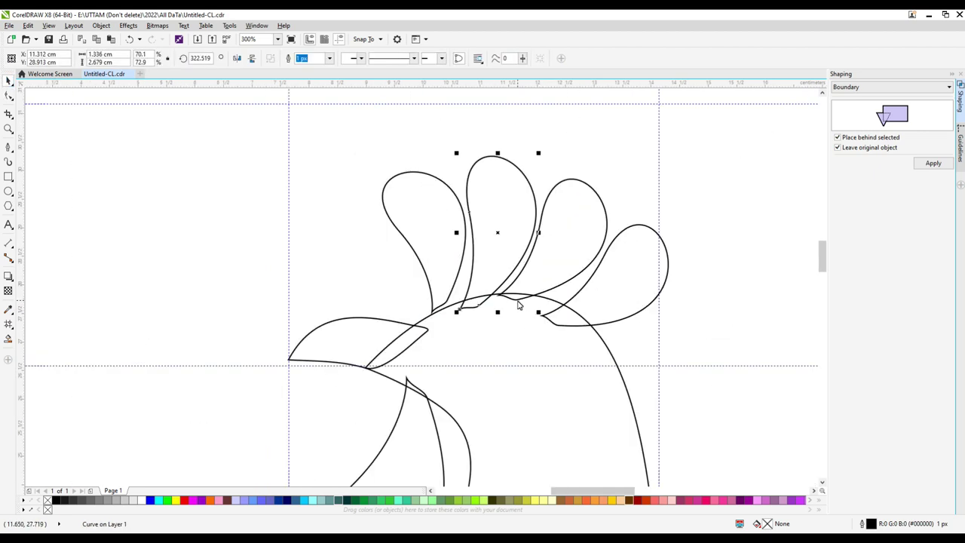
Stretch the third and front comb lobes down into the head and lower the fourth lobe slightly.
drag(552, 303, 551, 315)
drag(609, 245, 607, 245)
drag(667, 273, 666, 282)
click(441, 301)
drag(424, 314, 424, 326)
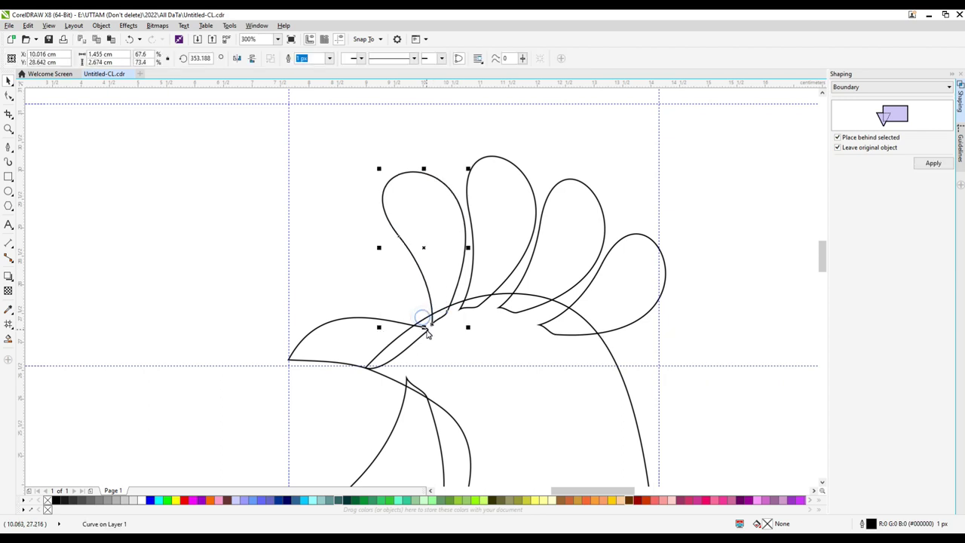
scroll(504, 305, down, 1)
scroll(503, 305, up, 1)
Reshape the second comb lobe's rear edge and rounded top to even out its gap to the third lobe.
click(7, 96)
click(463, 315)
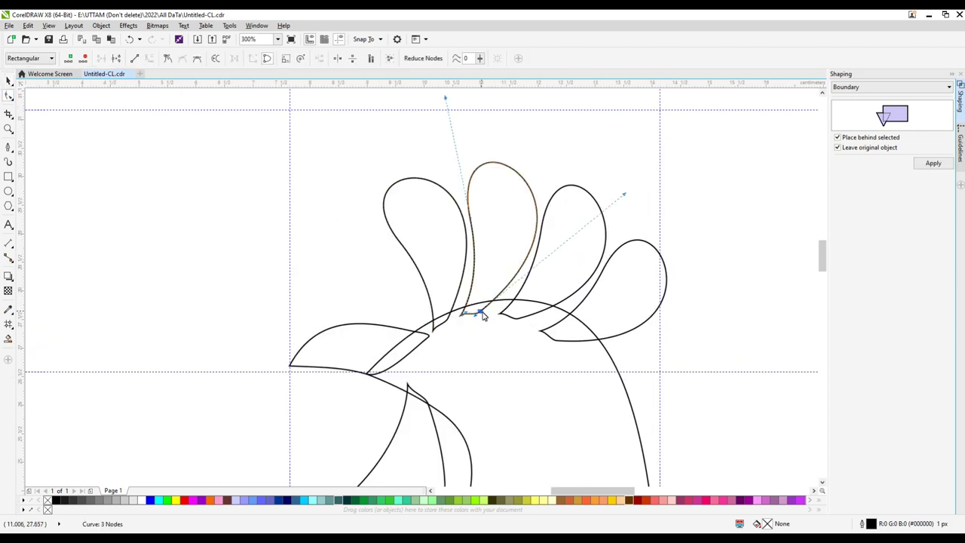
drag(534, 249, 532, 249)
scroll(530, 202, up, 1)
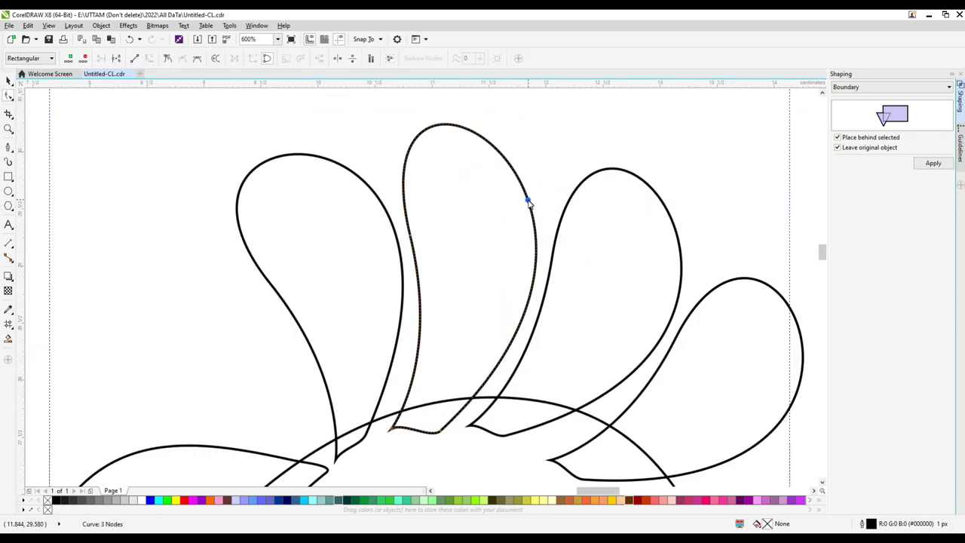
drag(530, 202, 536, 192)
drag(449, 119, 454, 120)
Adjust the nodes of the front comb lobe to refine its rear edge and base beside the second lobe.
scroll(372, 424, up, 1)
click(370, 428)
drag(362, 449, 369, 446)
scroll(456, 381, down, 2)
scroll(441, 290, up, 1)
double_click(474, 336)
scroll(473, 337, down, 1)
scroll(521, 418, up, 1)
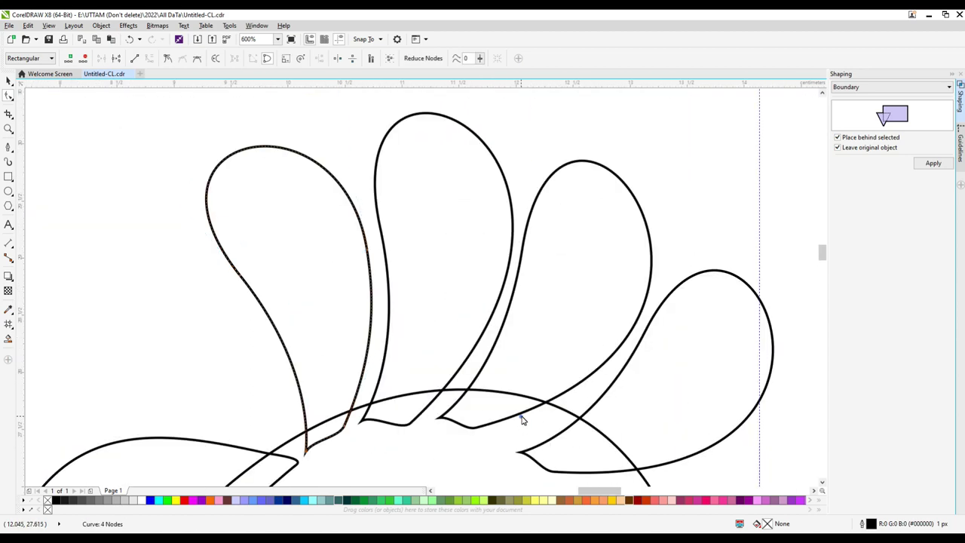
Add a node near the third comb lobe's base and reshape its rear edge to leave a gap before the fourth lobe.
click(517, 416)
double_click(515, 415)
drag(515, 414, 517, 427)
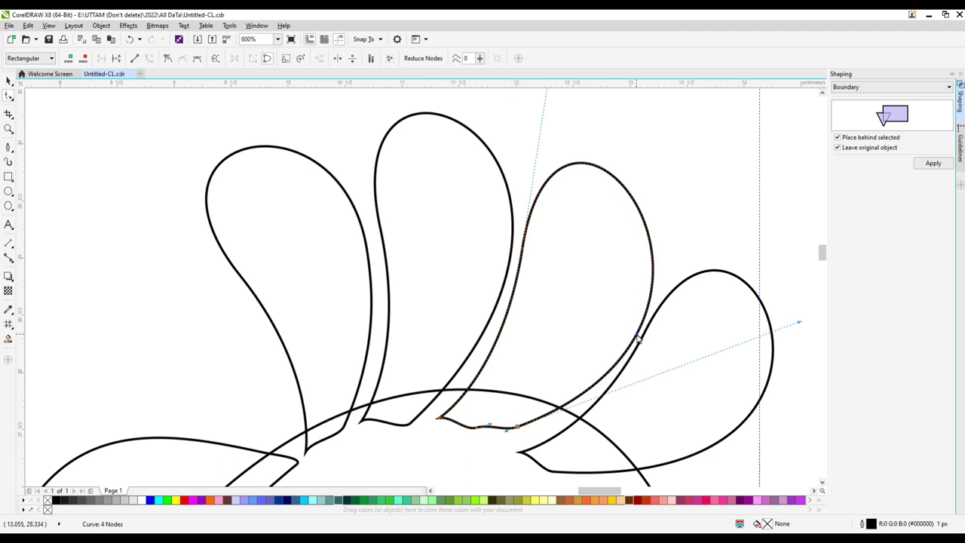
double_click(637, 333)
drag(637, 333, 643, 311)
click(565, 433)
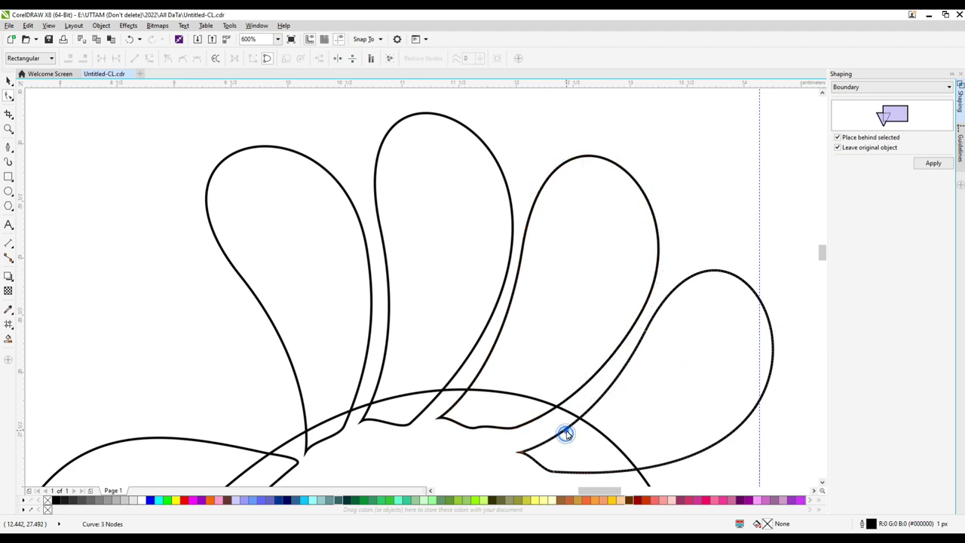
scroll(603, 392, down, 1)
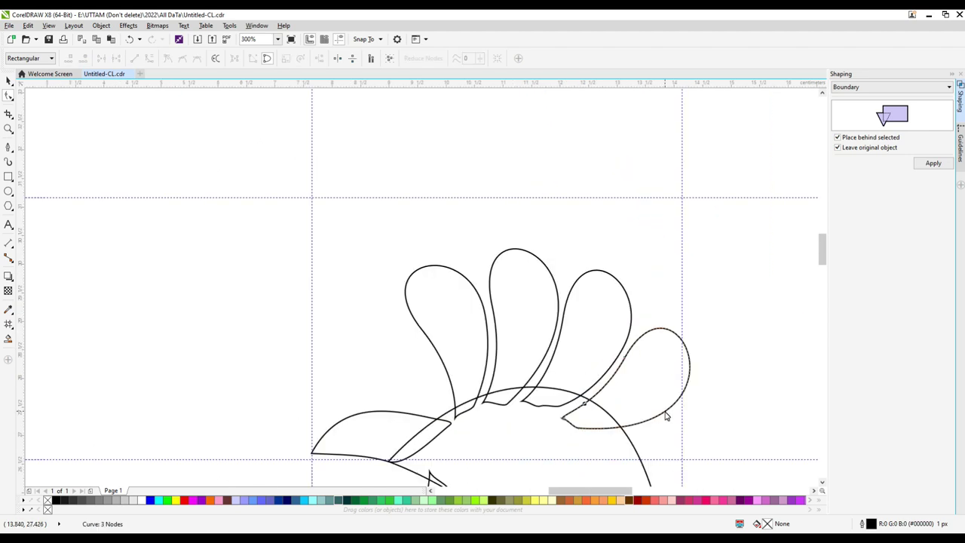
scroll(665, 415, up, 1)
scroll(591, 255, down, 2)
scroll(603, 277, up, 2)
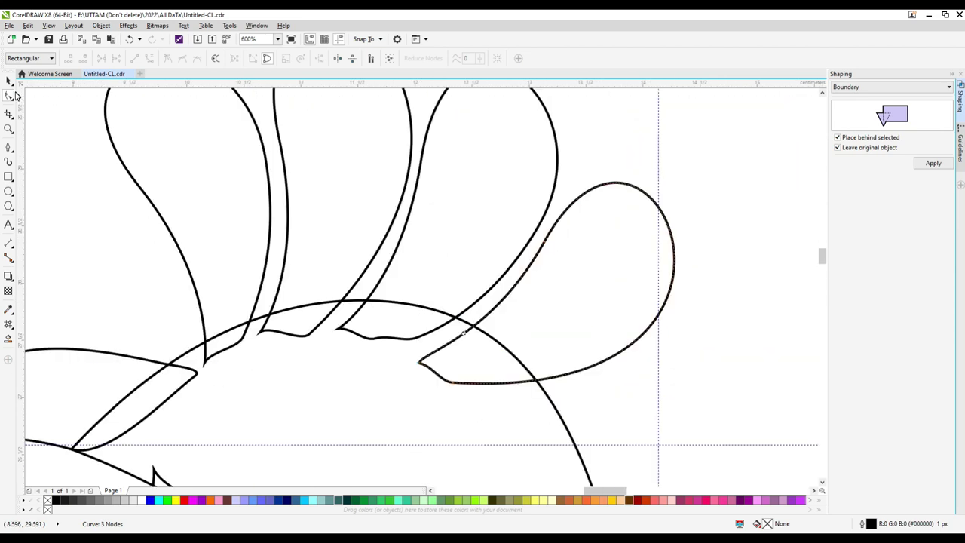
Group the first, third and fourth comb lobes.
click(8, 80)
scroll(325, 267, down, 1)
drag(188, 147, 518, 348)
click(453, 60)
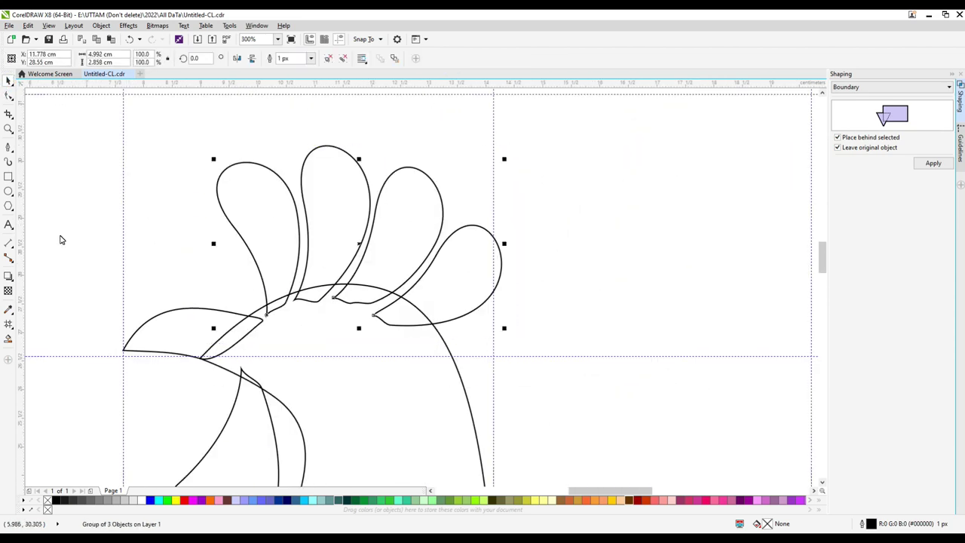
Place a copy of the head outline slightly above the original and trim the grouped comb lobes with it.
click(450, 355)
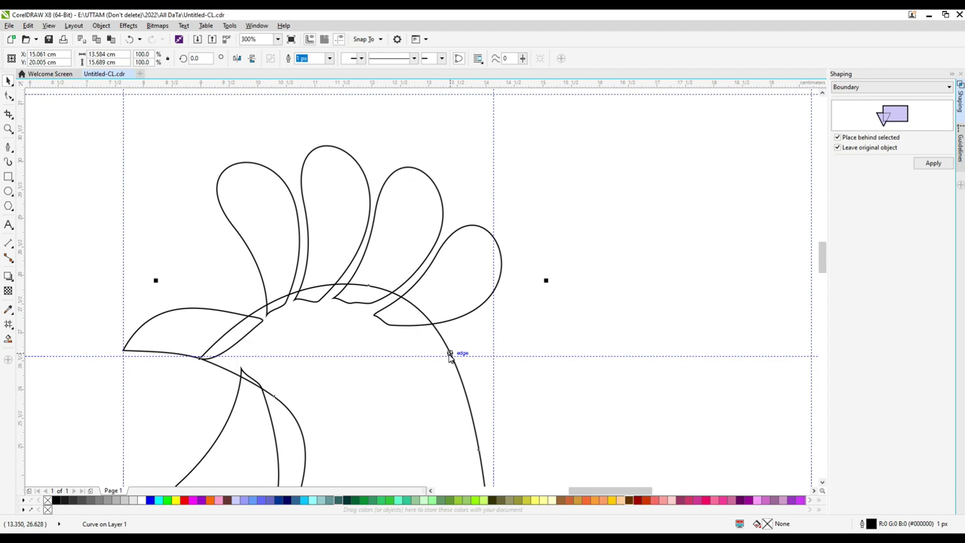
drag(449, 355, 456, 317)
shift+click(430, 269)
click(304, 61)
Group the second comb lobe with the trimmed lobes and trim the group along the offset head outline.
click(373, 223)
click(371, 220)
shift+click(398, 170)
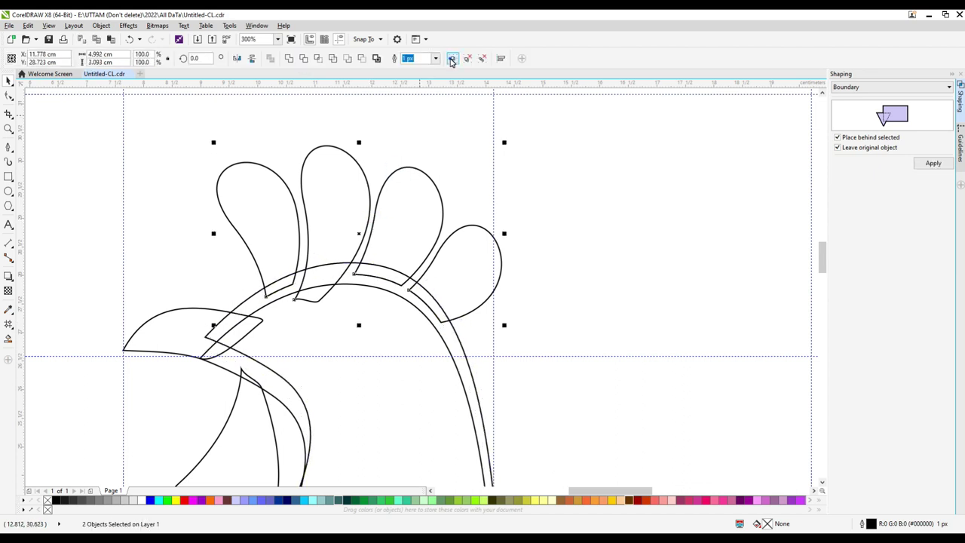
click(451, 61)
click(382, 266)
shift+click(369, 230)
click(305, 59)
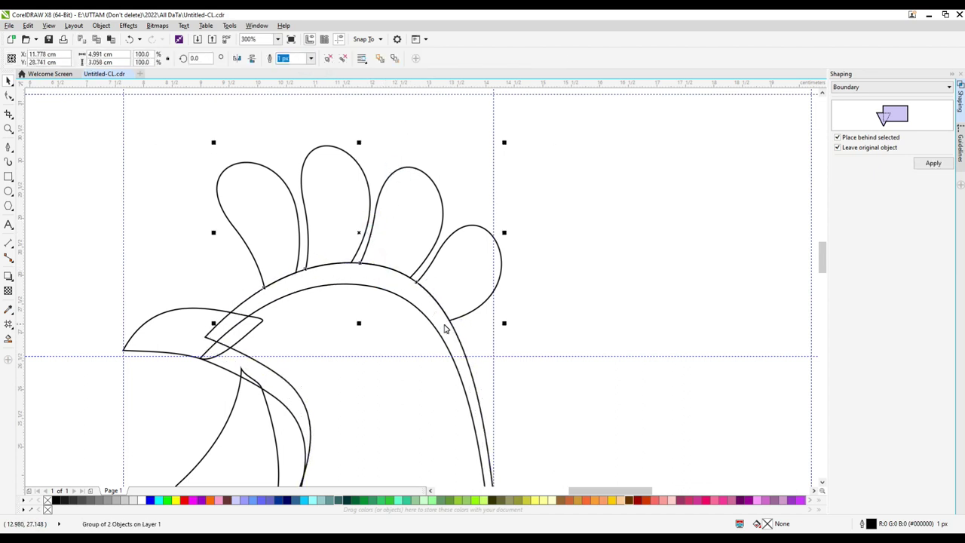
Move the offset copy of the head outline off the comb and delete it.
drag(454, 326, 521, 297)
right_click(522, 297)
click(498, 238)
right_click(511, 282)
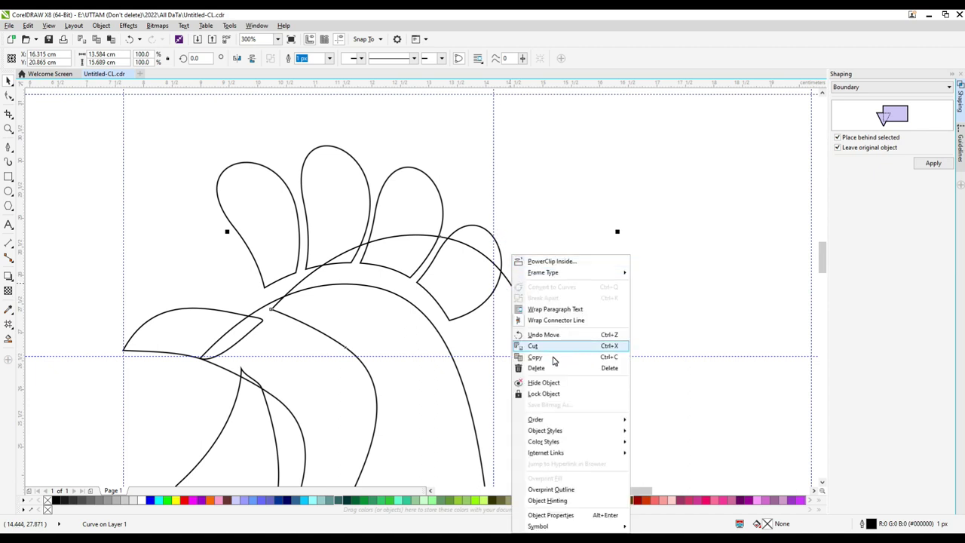
click(543, 334)
scroll(478, 299, down, 5)
scroll(460, 290, up, 6)
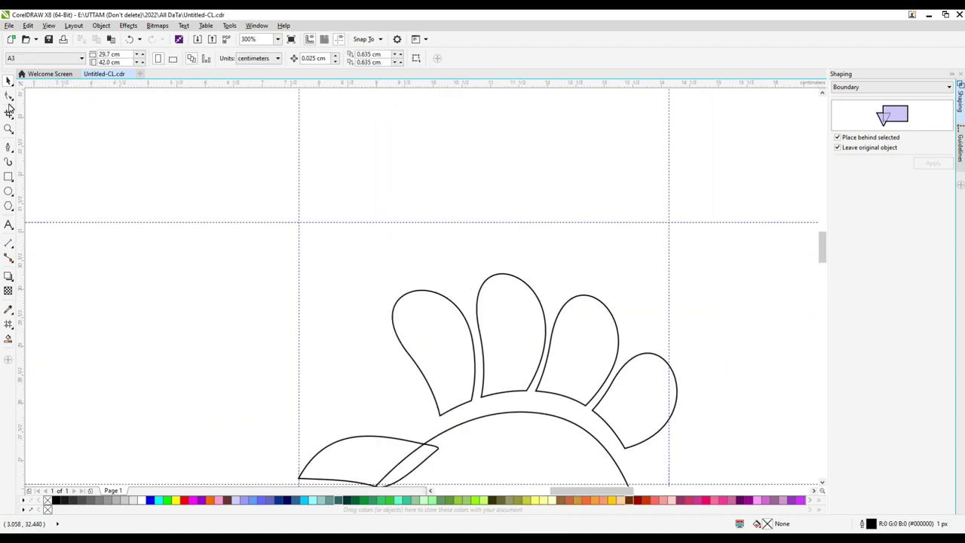
Ungroup the nested comb groups into separate lobes.
click(465, 316)
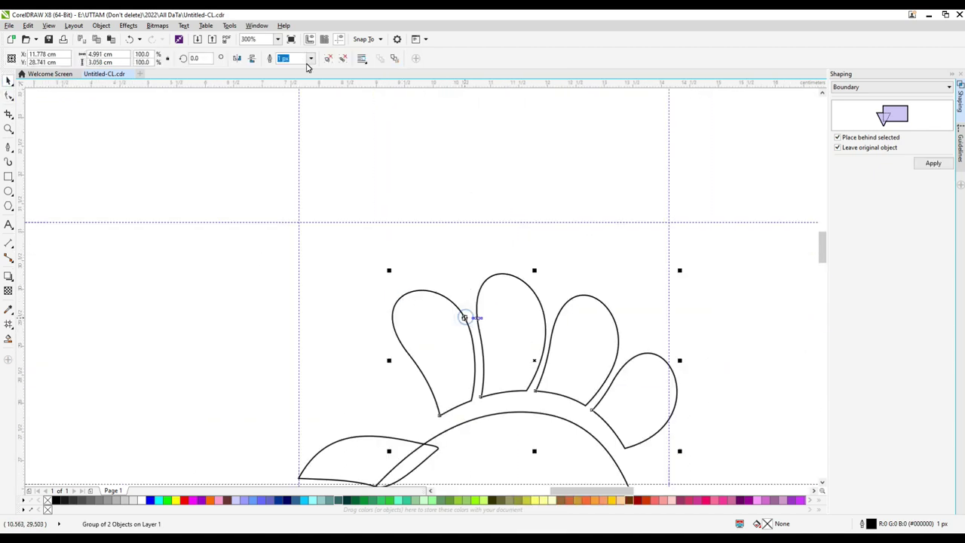
click(326, 58)
click(249, 186)
scroll(445, 310, up, 2)
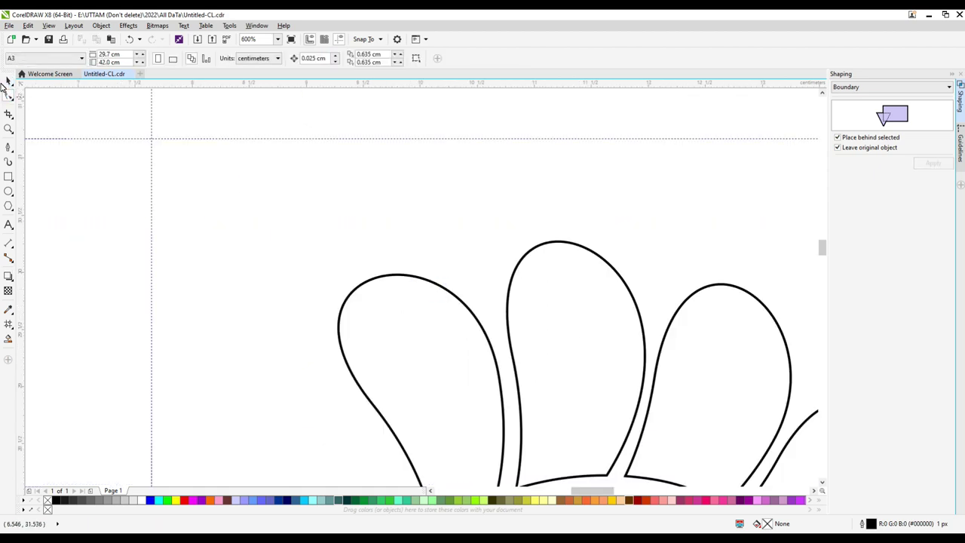
click(418, 279)
click(327, 59)
click(292, 195)
Add a node at the front comb lobe's top to refine its curve, and group all four lobes.
click(8, 81)
click(413, 277)
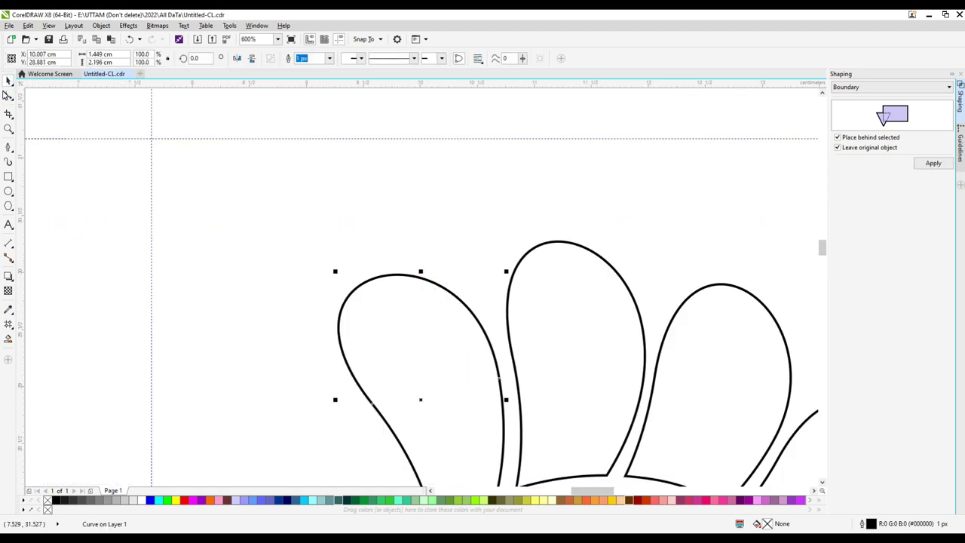
click(8, 96)
double_click(426, 284)
scroll(431, 286, down, 2)
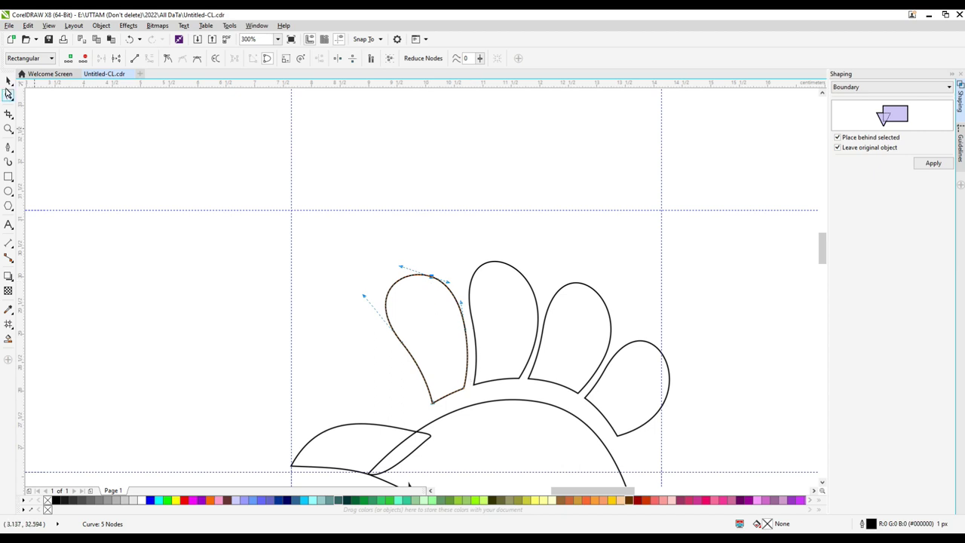
click(8, 80)
drag(324, 236, 685, 452)
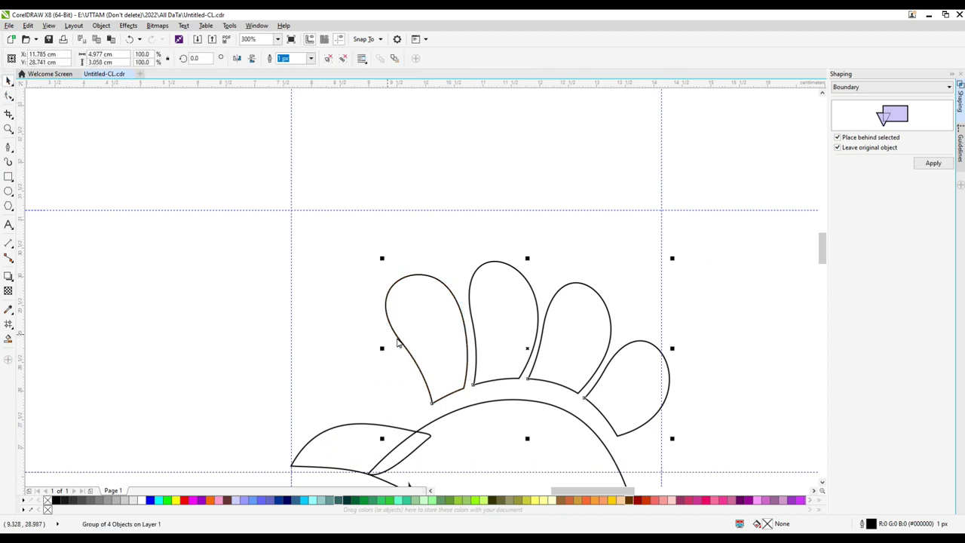
Draw an ellipse of about 3.33 × 1.4 cm across the lobe bases and a larger overlapping one along their lower edges.
click(9, 193)
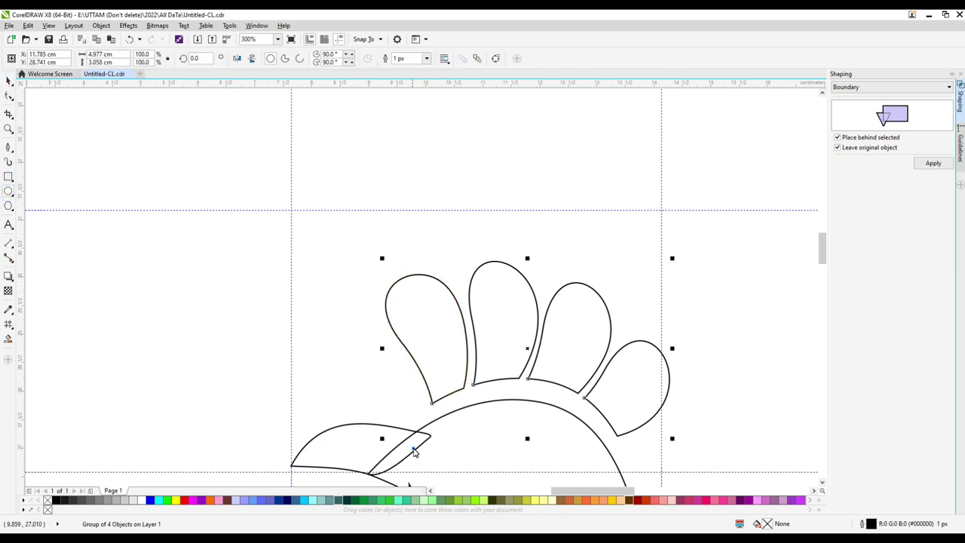
drag(413, 451, 603, 386)
scroll(591, 424, up, 2)
drag(407, 381, 623, 520)
mouse_move(443, 323)
mouse_down()
mouse_move(442, 306)
mouse_move(434, 315)
mouse_up()
Smart Fill the front lobe's base between the ellipses in blue-gray without an outline, and undo the fills made behind it.
click(8, 338)
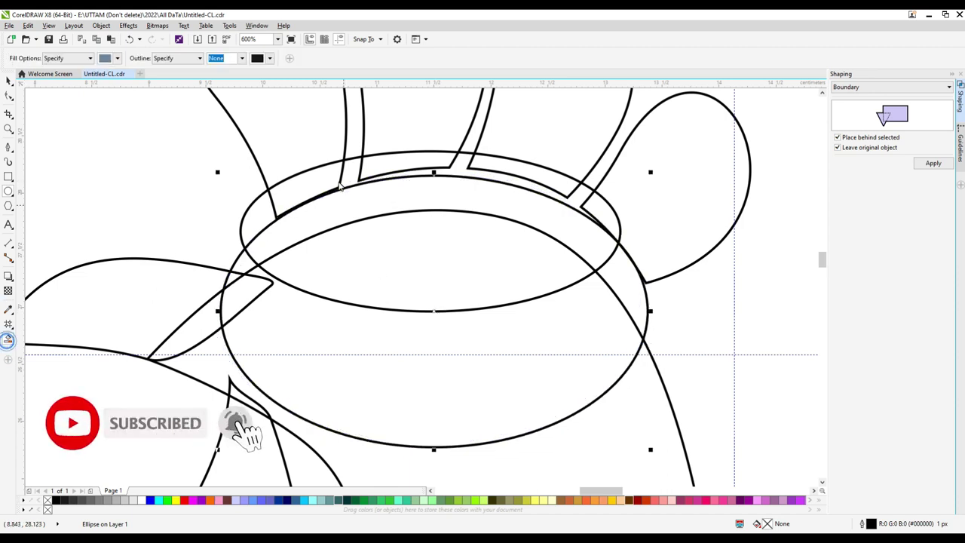
click(430, 176)
click(592, 204)
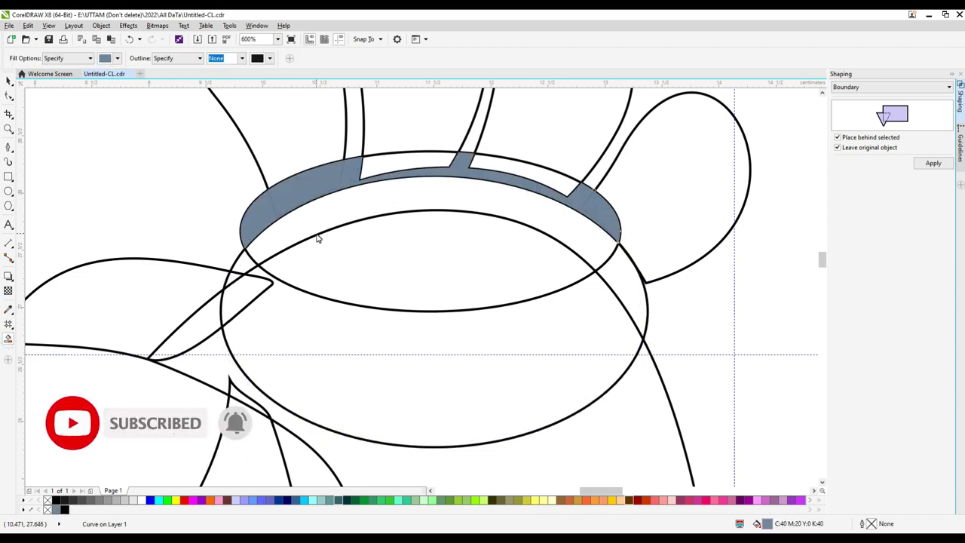
key(ctrl+z)
key(ctrl+z)
key(ctrl+z)
click(8, 79)
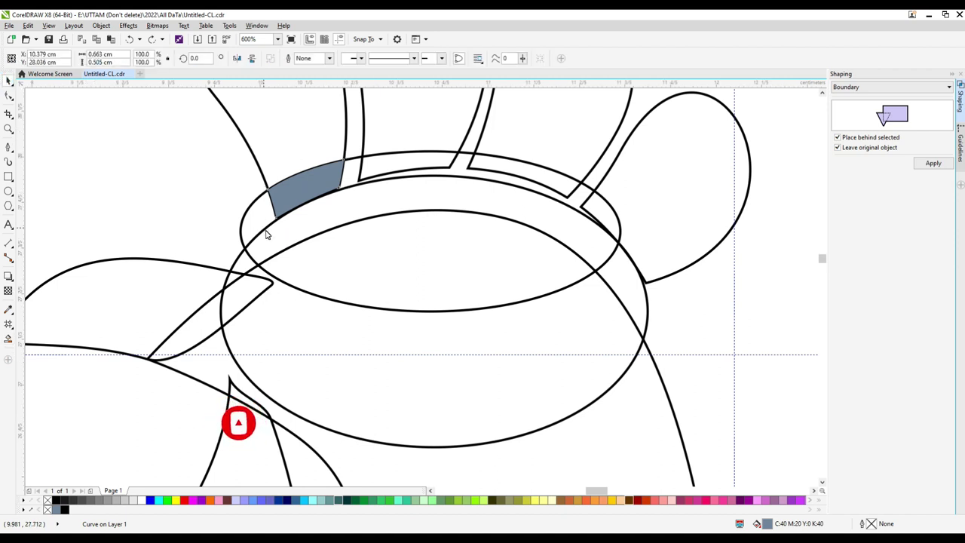
Raise the larger ellipse slightly and Smart Fill the remaining sections of the band between the ellipses in blue-gray.
scroll(266, 227, up, 2)
drag(266, 224, 263, 217)
scroll(302, 269, down, 2)
click(8, 338)
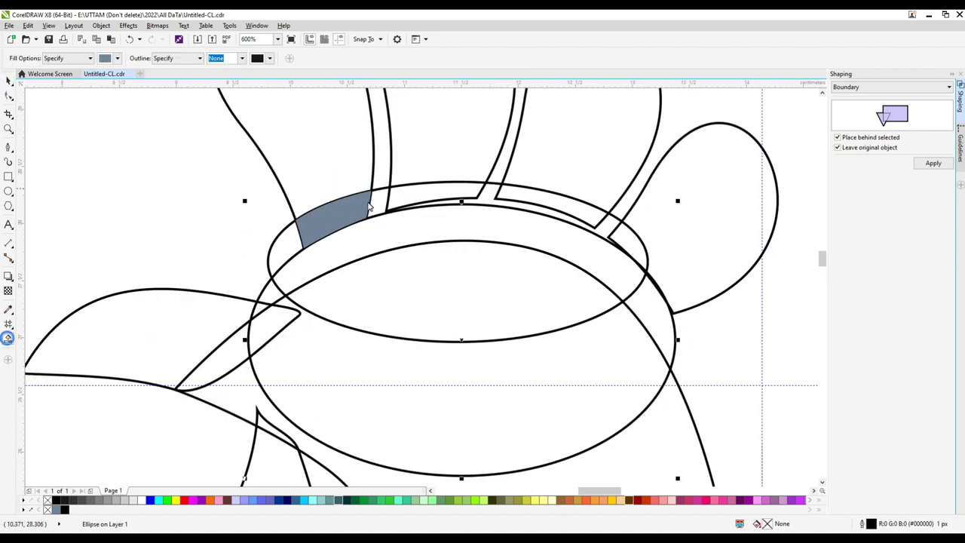
click(523, 194)
click(619, 242)
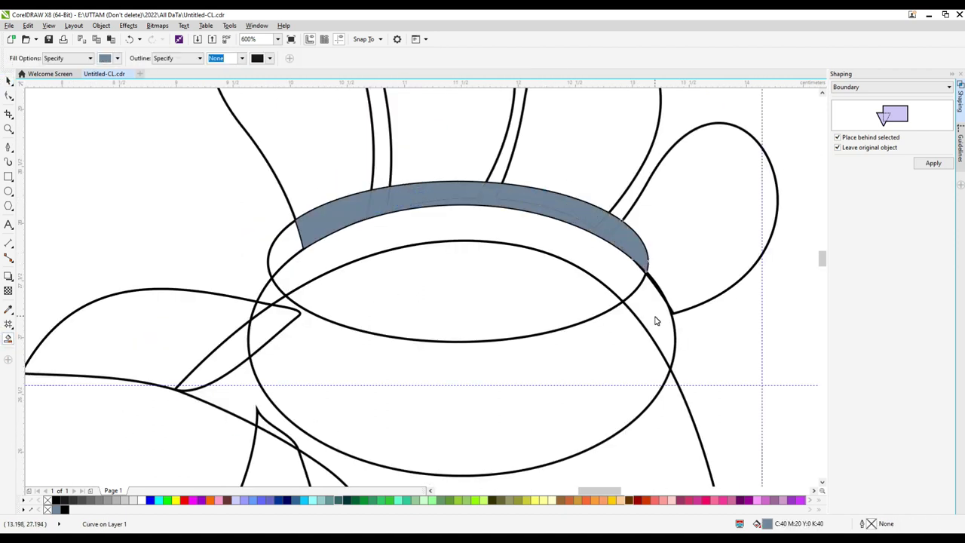
Move the smaller ellipse over the rear lobe's base, Smart Fill the area they enclose, and delete both ellipses.
key(space)
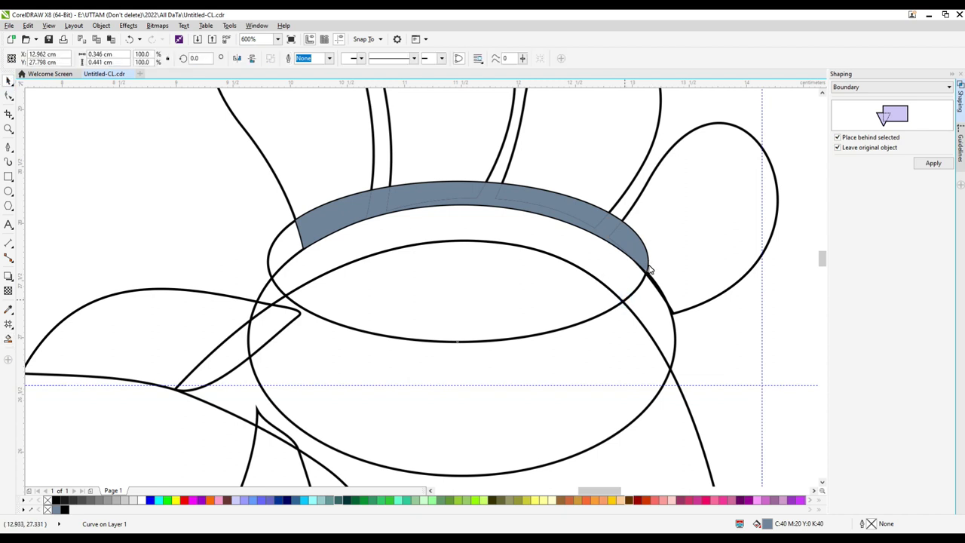
click(624, 305)
drag(624, 306, 653, 341)
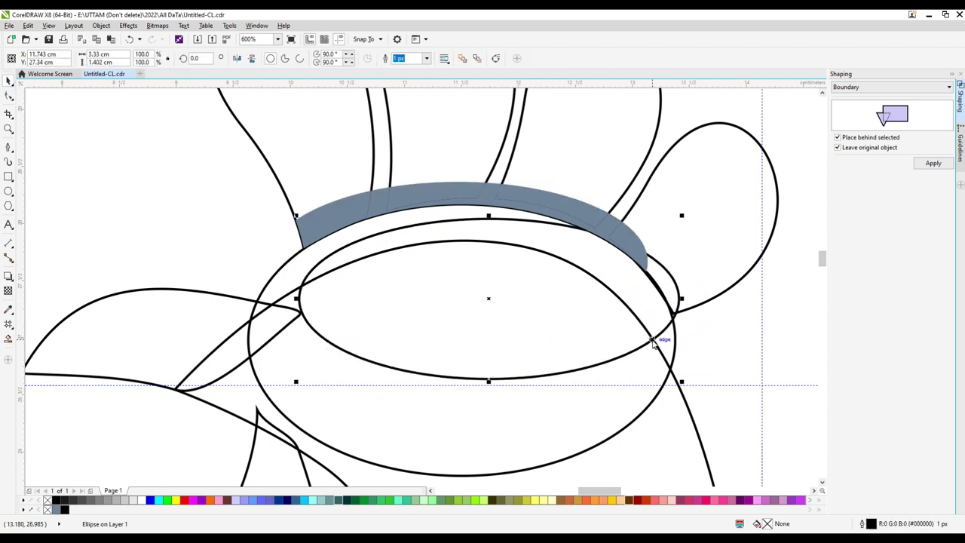
click(8, 338)
click(663, 280)
key(space)
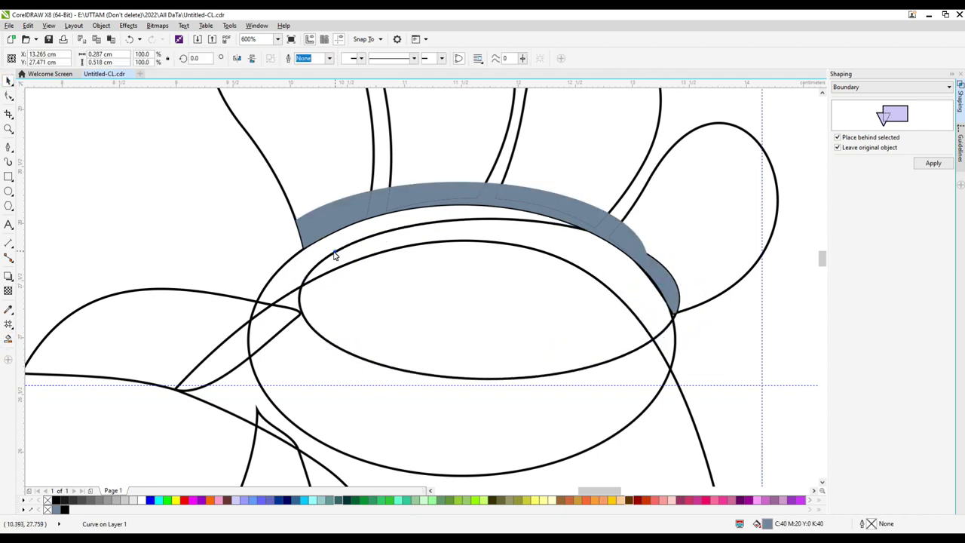
shift+click(292, 259)
key(Delete)
Weld the blue-gray band pieces across the lobe bases into one object.
click(676, 311)
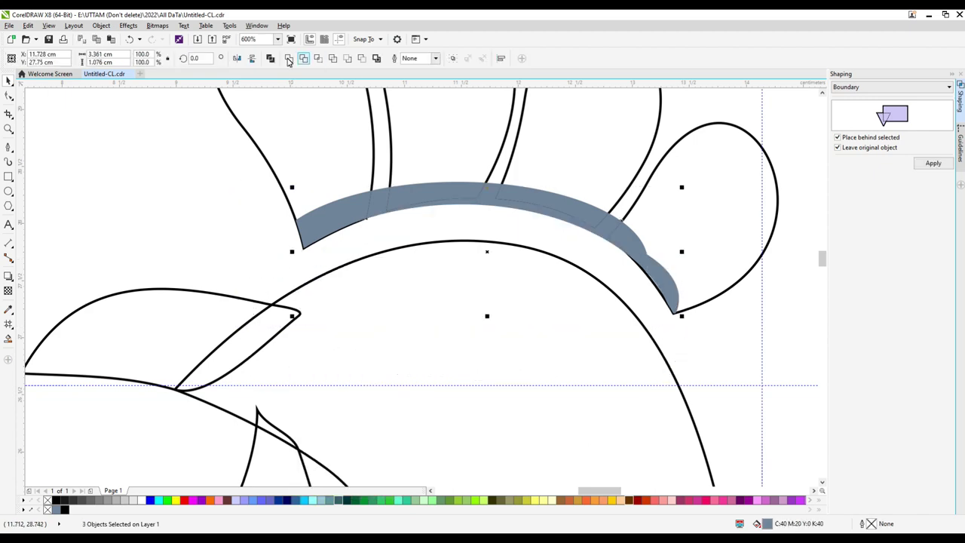
shift+click(654, 174)
click(290, 59)
Try welding the blue-gray band and the four comb lobes into a single outlined shape.
scroll(633, 247, down, 2)
drag(462, 140, 673, 267)
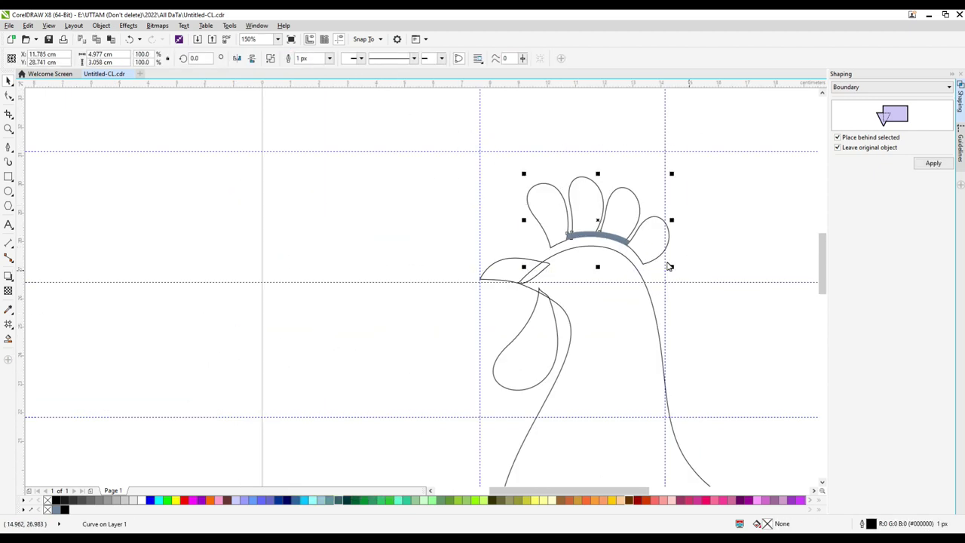
click(291, 60)
Delete the stray nodes and fragments beneath the gaps between lobes along the joined comb's base.
scroll(582, 227, up, 2)
click(6, 97)
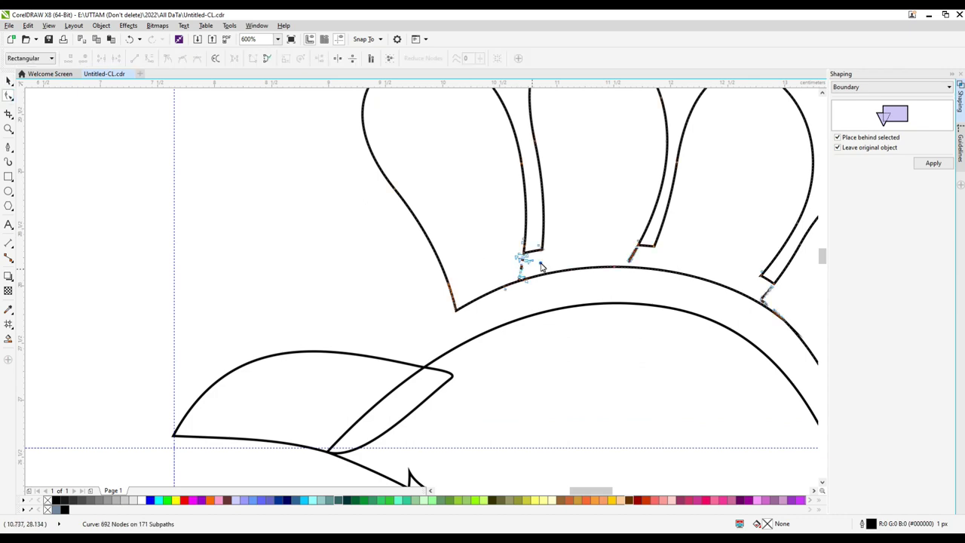
key(Delete)
scroll(565, 272, up, 2)
drag(515, 216, 285, 314)
key(Delete)
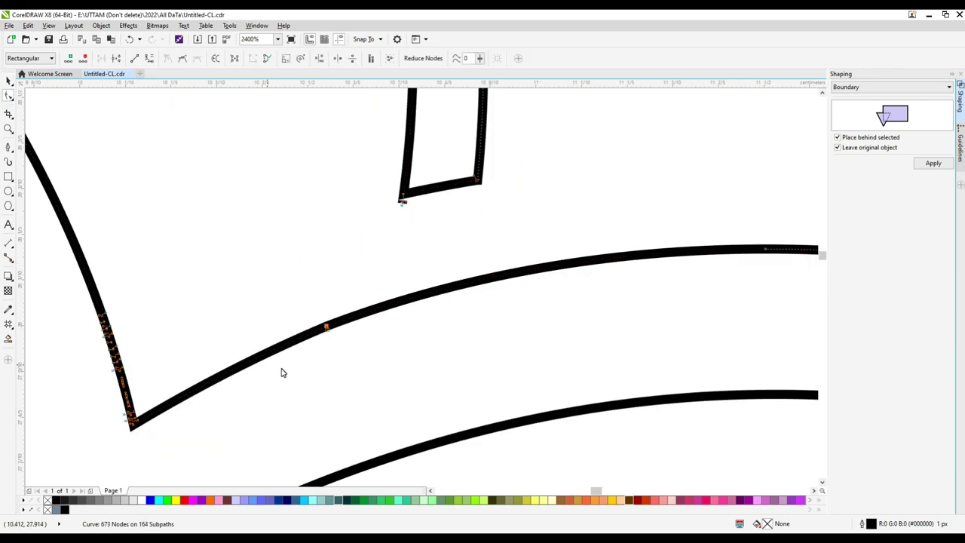
scroll(291, 350, down, 1)
scroll(525, 284, up, 1)
drag(541, 220, 630, 340)
key(Delete)
scroll(648, 341, down, 2)
scroll(723, 343, up, 2)
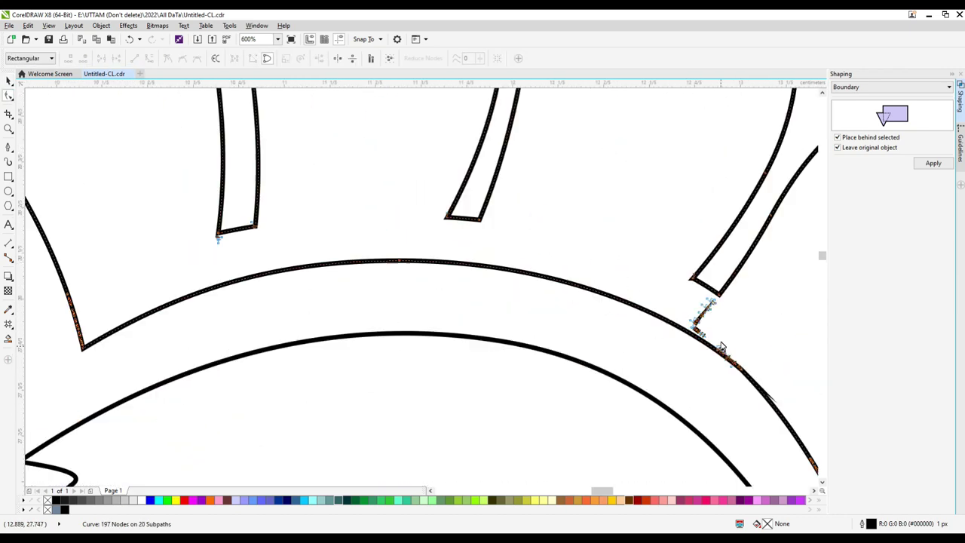
drag(646, 259, 753, 403)
Try adding two curved detail lines running down the joined comb's front lobe.
scroll(523, 299, down, 6)
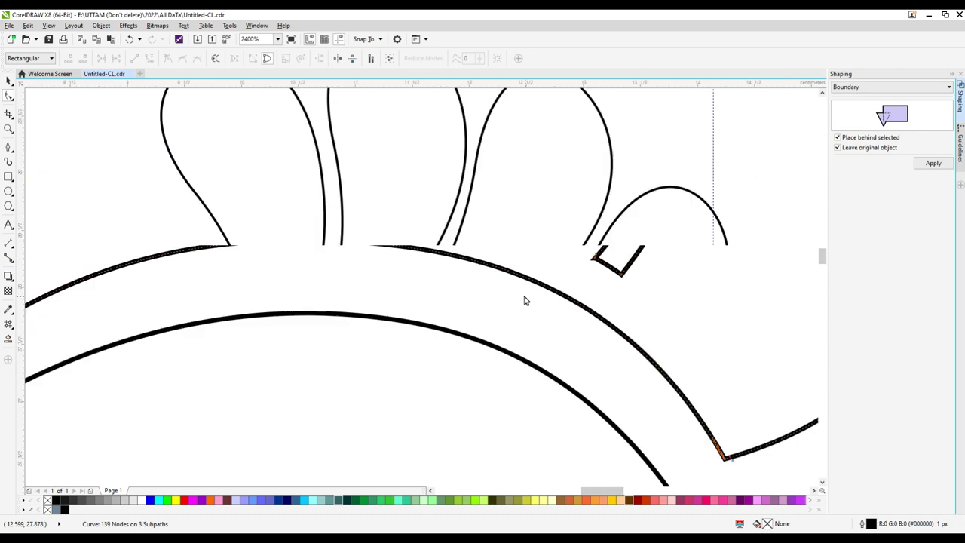
click(8, 148)
click(397, 231)
drag(447, 287, 459, 328)
double_click(466, 355)
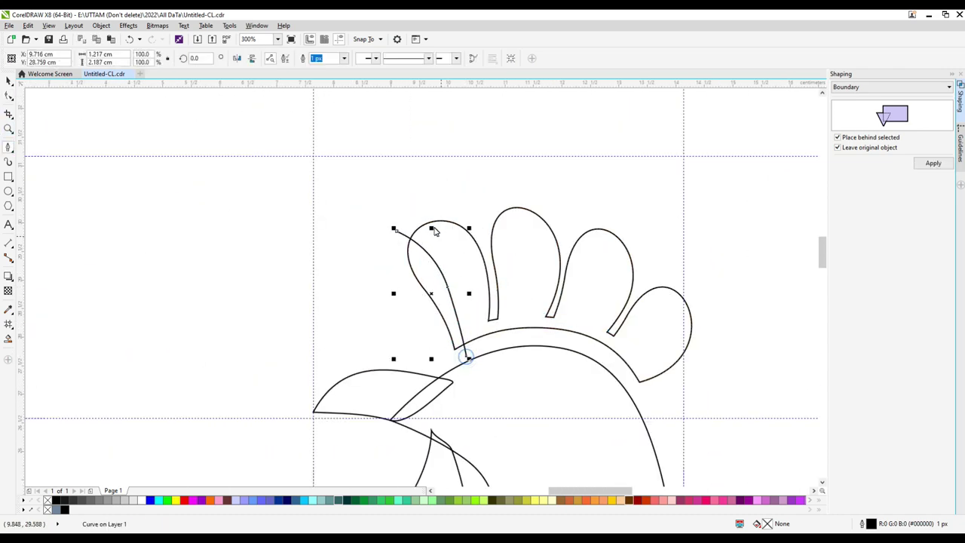
click(422, 212)
scroll(461, 274, up, 1)
drag(459, 275, 494, 381)
double_click(501, 438)
Try adding two curved detail lines running down the joined comb's second lobe.
click(520, 121)
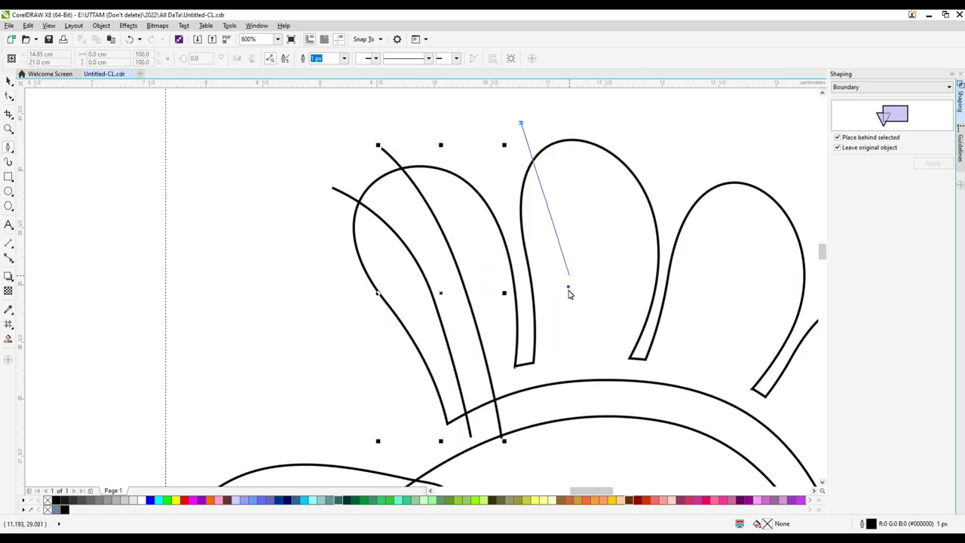
drag(568, 287, 571, 381)
double_click(567, 443)
click(581, 125)
click(603, 327)
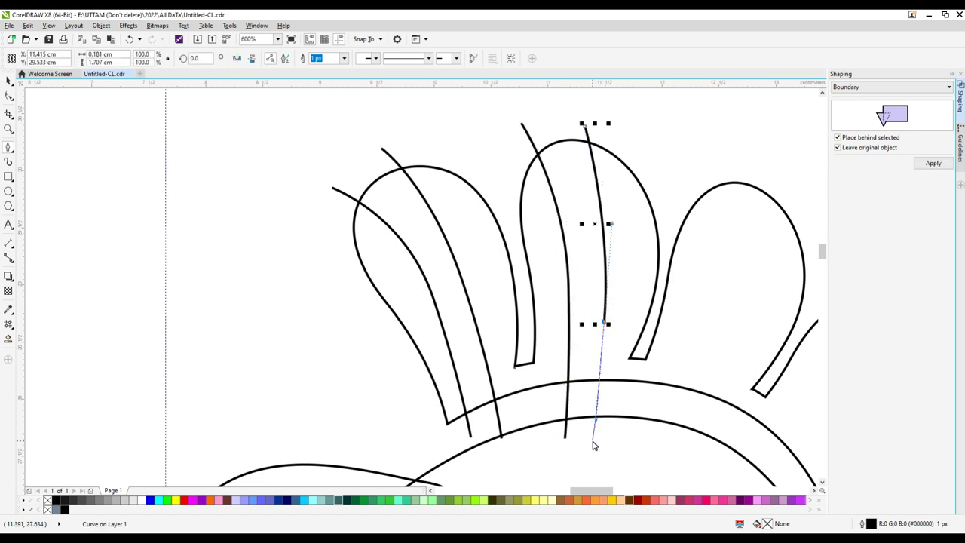
double_click(593, 443)
Undo the comb's detail lines, the node deletions and the weld of the band to the lobes.
scroll(520, 352, down, 2)
click(8, 82)
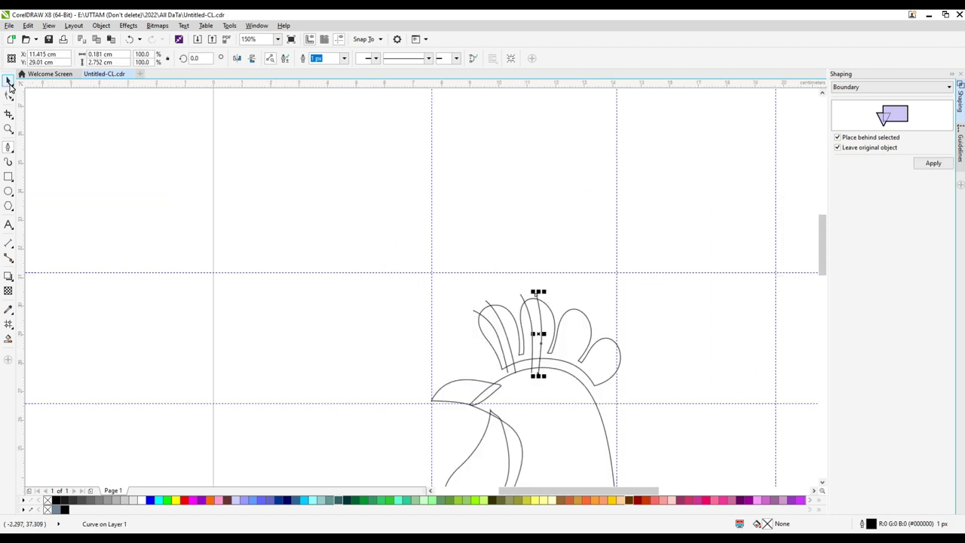
key(ctrl+z)
key(ctrl+z)
key(ctrl+z)
key(ctrl+z)
key(ctrl+z)
key(ctrl+z)
key(ctrl+z)
key(ctrl+z)
key(ctrl+z)
key(ctrl+z)
key(ctrl+z)
key(ctrl+z)
key(ctrl+z)
key(ctrl+z)
key(ctrl+z)
key(ctrl+z)
key(ctrl+z)
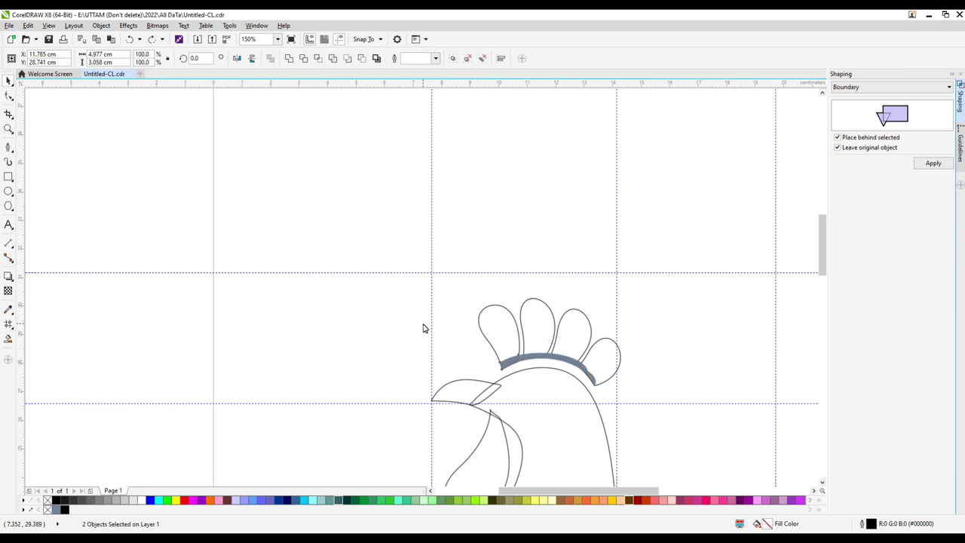
Cut the blue-gray band away from the lobe bases and shrink the four separate lobes together to about 4.55 × 2.8 cm.
click(528, 245)
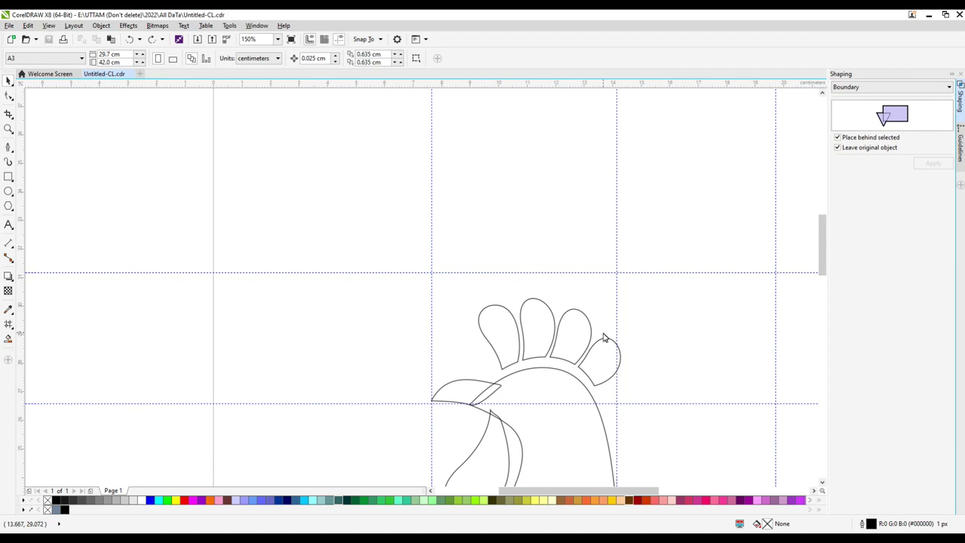
scroll(491, 314, up, 3)
click(467, 290)
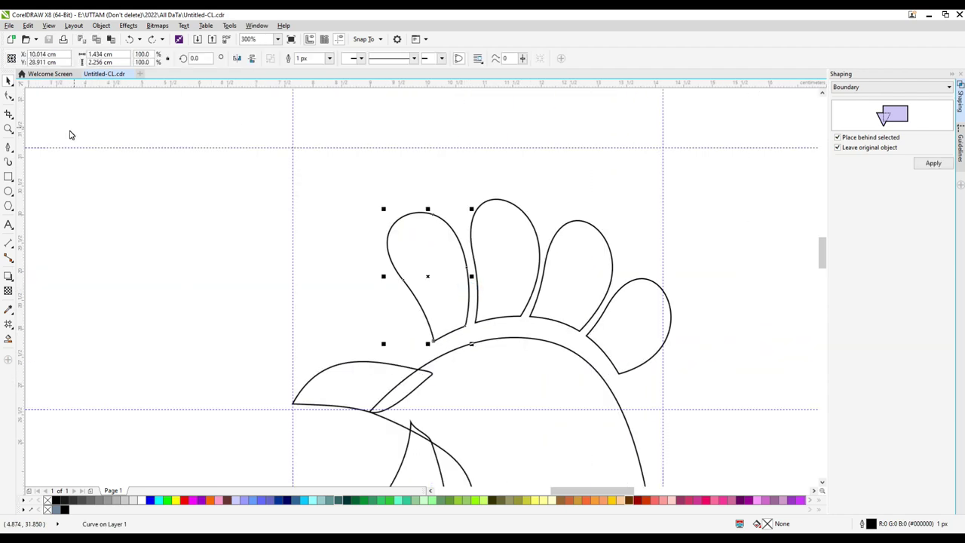
mouse_move(348, 132)
mouse_down()
mouse_move(670, 404)
mouse_move(667, 374)
mouse_move(633, 366)
mouse_up()
Draw two open curves from above the front comb lobe down through it to past its base.
key(F5)
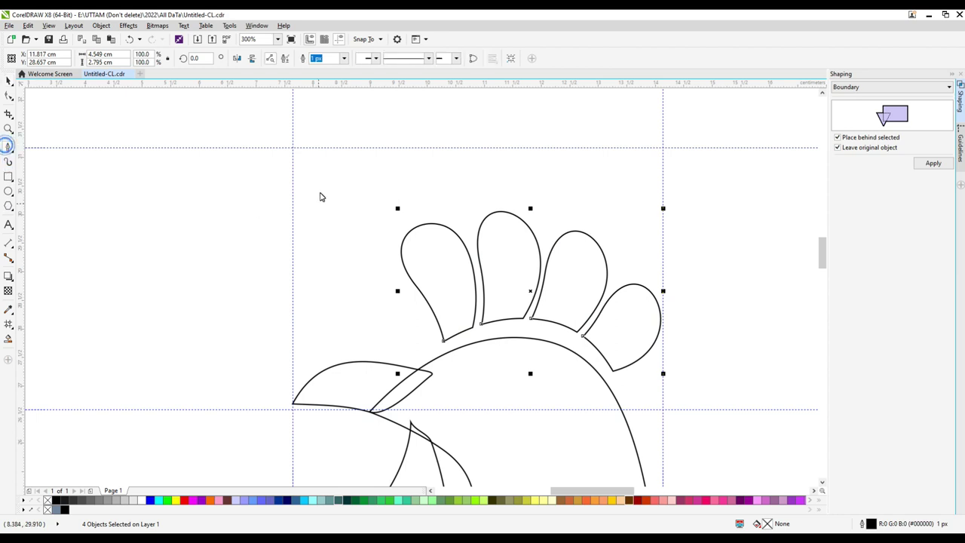
click(364, 225)
scroll(457, 271, up, 1)
drag(394, 265, 420, 316)
double_click(447, 422)
click(352, 164)
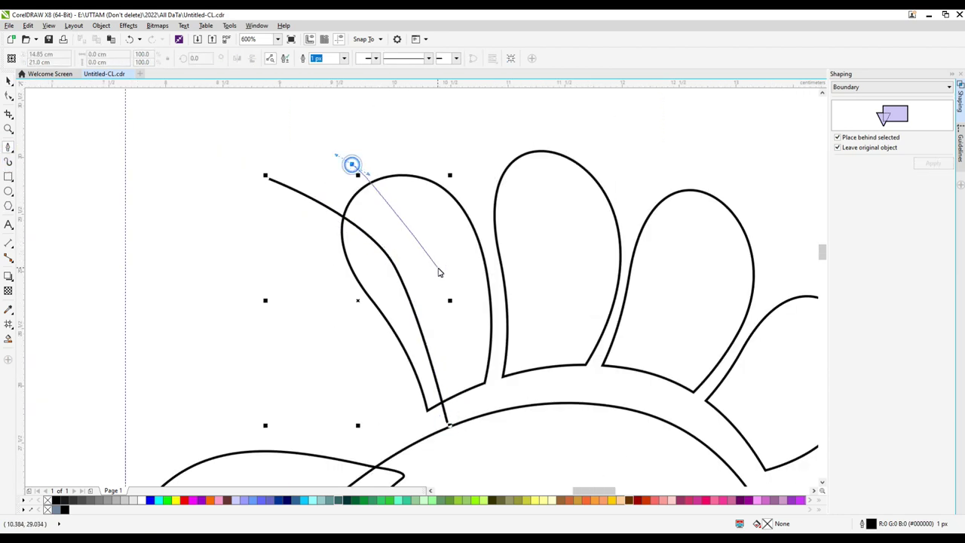
drag(439, 268, 447, 298)
click(468, 421)
Draw two open curves down through the second comb lobe, about 2.4 and 2.3 cm tall, extending past both ends.
click(484, 133)
click(517, 414)
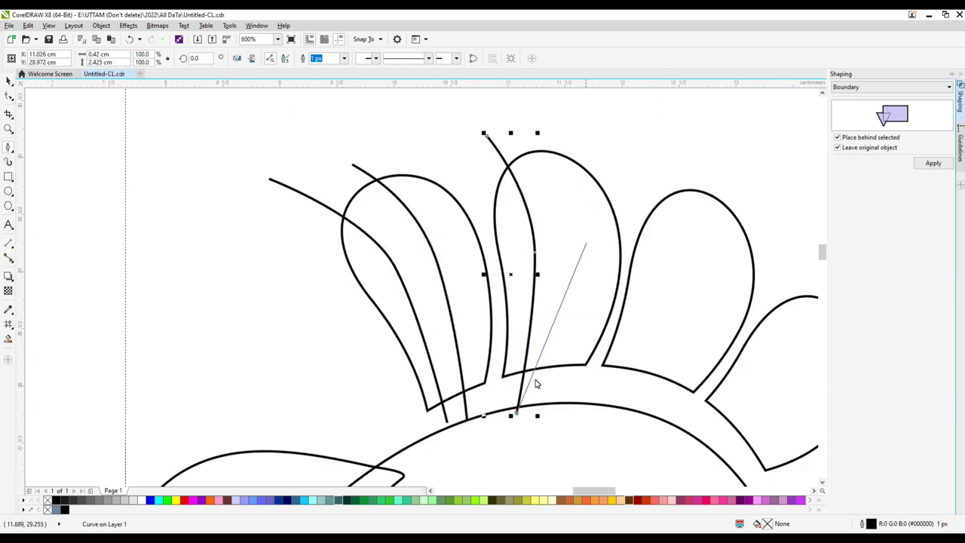
click(569, 131)
drag(575, 248, 571, 315)
double_click(549, 397)
Draw two open curves down through the third comb lobe, curving toward its base and extending past both ends.
scroll(520, 198, down, 1)
scroll(577, 223, up, 1)
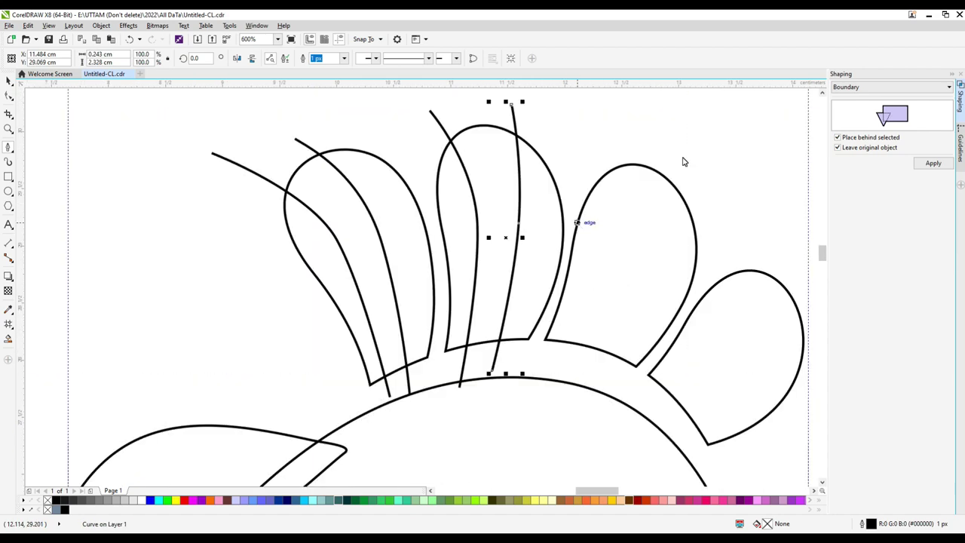
click(616, 139)
click(554, 373)
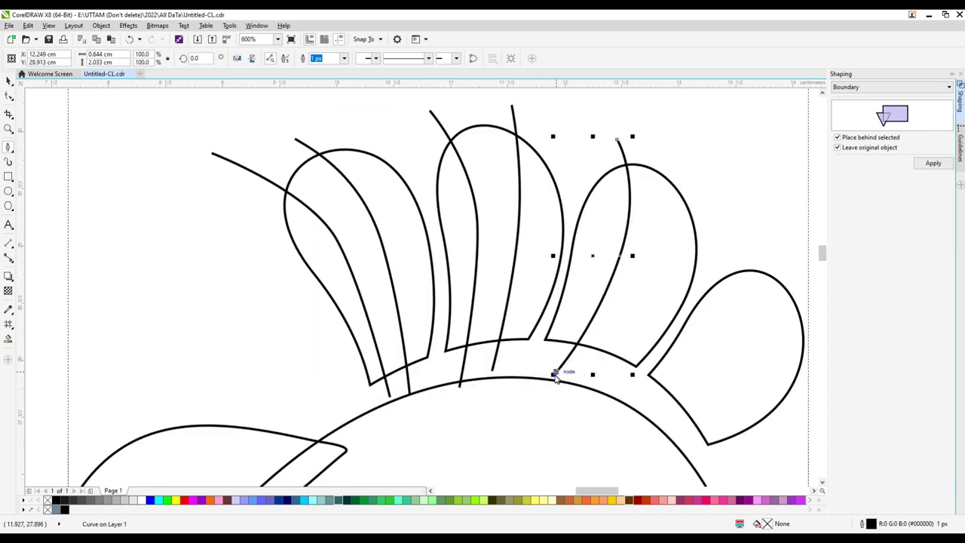
click(683, 153)
drag(654, 299, 618, 363)
double_click(600, 394)
Draw two diagonal open curves through the rear comb lobe, about 1.24 × 1.51 cm and 1.31 × 1.16 cm.
click(784, 251)
drag(711, 365, 661, 412)
double_click(638, 425)
scroll(575, 304, down, 1)
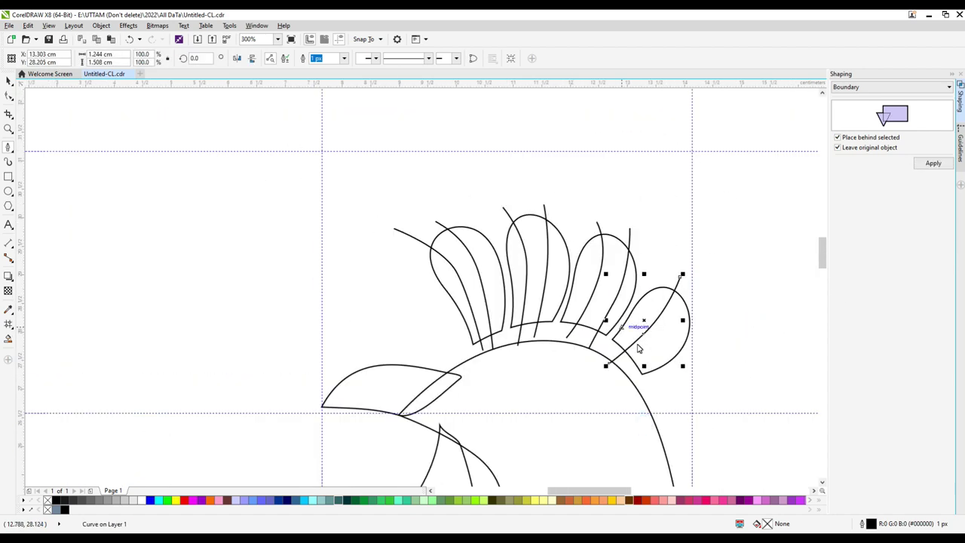
scroll(638, 344, up, 1)
click(758, 263)
drag(672, 349, 631, 377)
double_click(608, 394)
Draw an arched open curve of about 2.56 × 0.49 cm through the beak, from before its tip to the head.
scroll(601, 208, down, 2)
scroll(458, 274, up, 2)
click(410, 301)
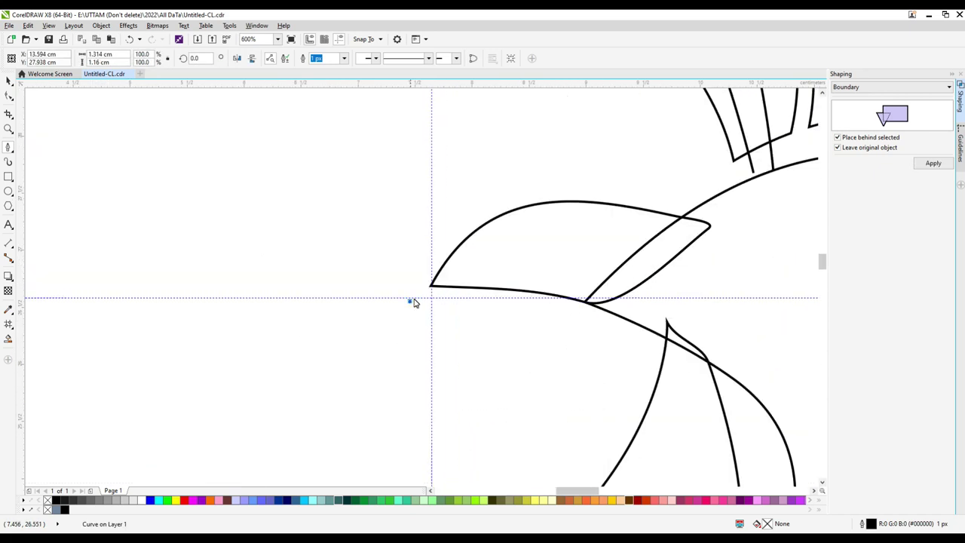
drag(512, 248, 570, 239)
double_click(701, 262)
Draw two curves down through the wattle and out past its lower front edge, the rear one about 1.96 × 3.42 cm.
scroll(528, 198, down, 2)
scroll(561, 251, up, 2)
click(517, 113)
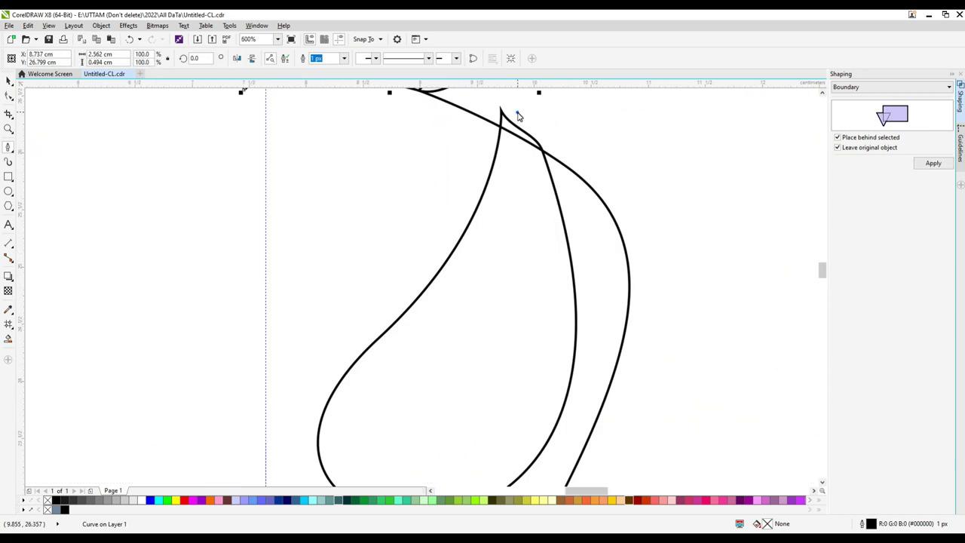
scroll(464, 307, down, 1)
drag(453, 342, 426, 379)
double_click(373, 401)
click(508, 216)
scroll(474, 367, up, 1)
drag(480, 362, 429, 426)
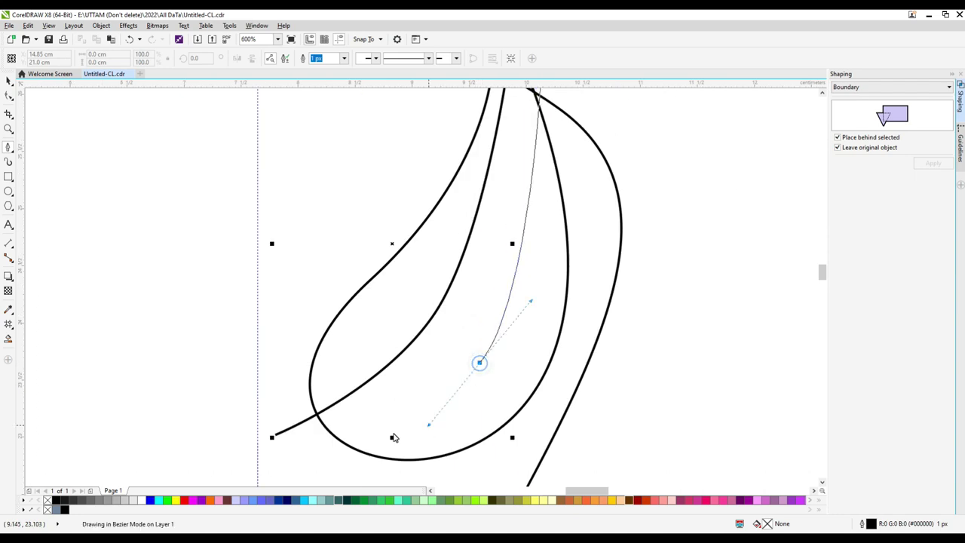
double_click(319, 454)
Draw three nested ellipses for the eye behind the beak, the smallest about 0.44 × 0.4 cm.
scroll(394, 293, down, 5)
scroll(396, 289, up, 2)
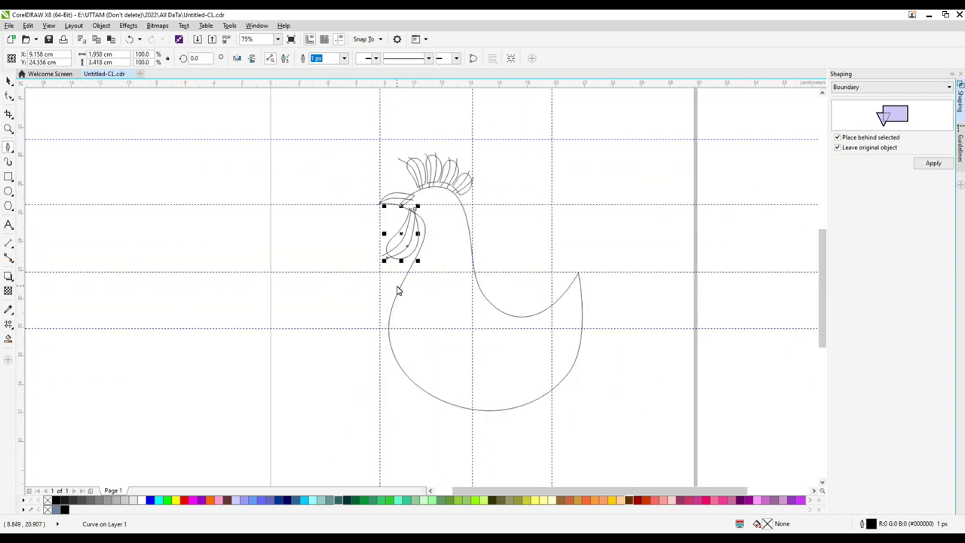
click(8, 192)
scroll(425, 201, up, 3)
mouse_move(413, 197)
mouse_down()
mouse_move(467, 259)
mouse_move(441, 232)
mouse_move(441, 216)
mouse_up()
scroll(430, 198, up, 2)
drag(406, 157, 495, 245)
scroll(456, 197, up, 1)
drag(445, 208, 433, 209)
drag(403, 116, 501, 208)
drag(450, 159, 441, 170)
scroll(442, 170, down, 8)
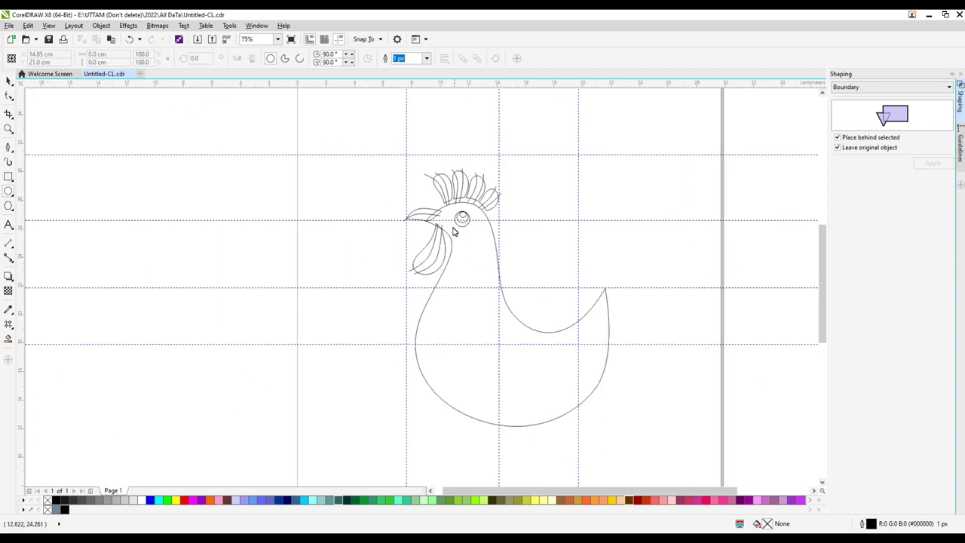
Center the eye's three ellipses on one another.
scroll(454, 232, up, 8)
mouse_move(599, 167)
mouse_down()
mouse_move(525, 259)
mouse_move(498, 263)
mouse_up()
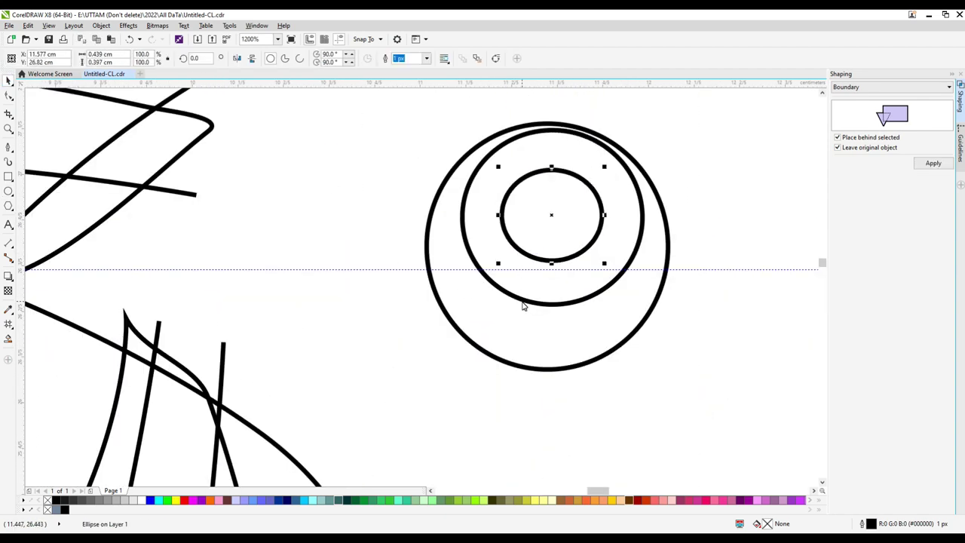
shift+click(522, 302)
drag(523, 302, 519, 330)
click(494, 298)
scroll(487, 289, down, 5)
scroll(441, 299, up, 1)
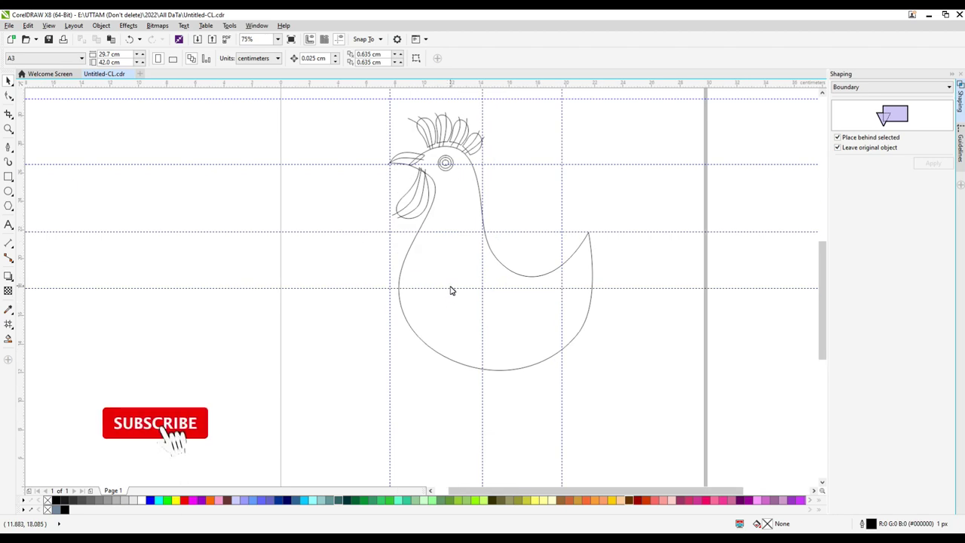
Draw a long open curve from the beak base over the eye, down the neck and through the body to above the tail tip.
key(F5)
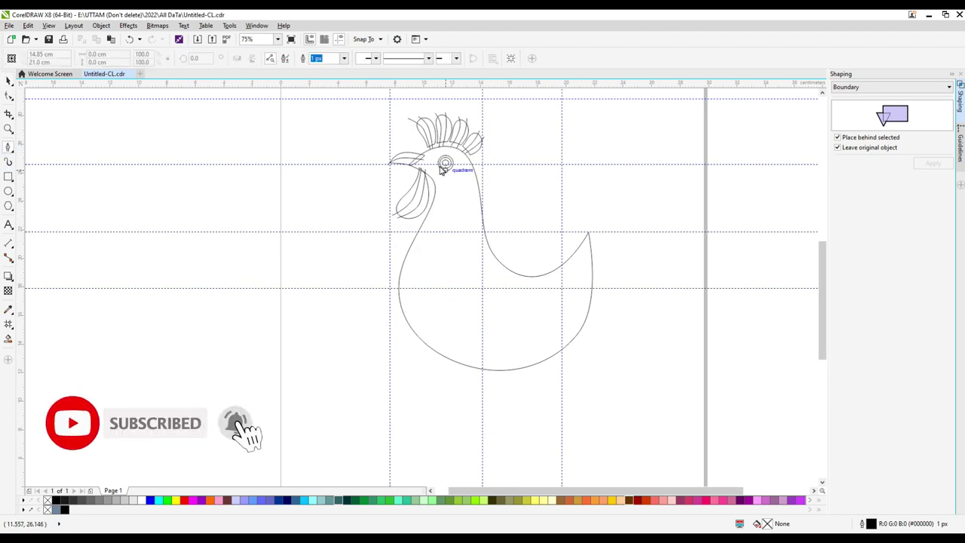
scroll(441, 165, up, 1)
click(366, 167)
scroll(445, 143, up, 1)
drag(439, 138, 486, 140)
drag(531, 263, 523, 405)
scroll(480, 243, down, 2)
scroll(500, 339, up, 1)
drag(617, 406, 669, 403)
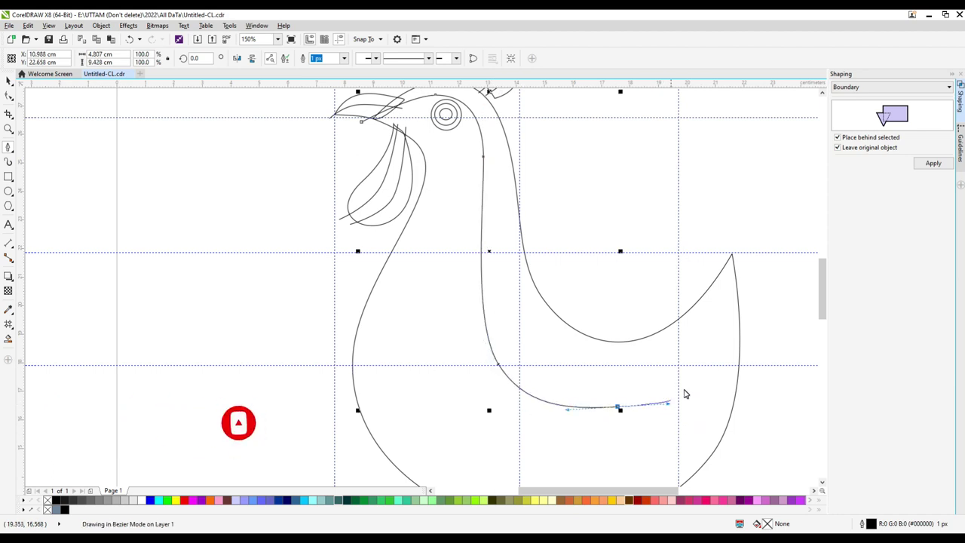
drag(721, 293, 734, 264)
click(735, 232)
key(space)
key(space)
Draw a second long open curve from the beak base down the neck in front of the first and through the body past the tail tip.
scroll(362, 123, up, 1)
click(348, 122)
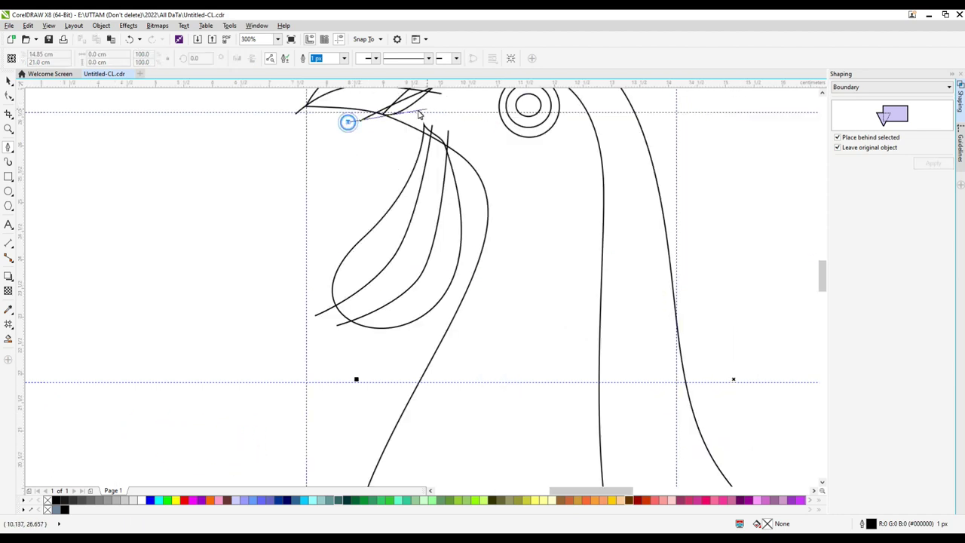
drag(426, 109, 474, 113)
drag(536, 159, 552, 201)
alt+click(536, 160)
scroll(526, 160, down, 2)
scroll(523, 279, up, 1)
drag(532, 301, 561, 349)
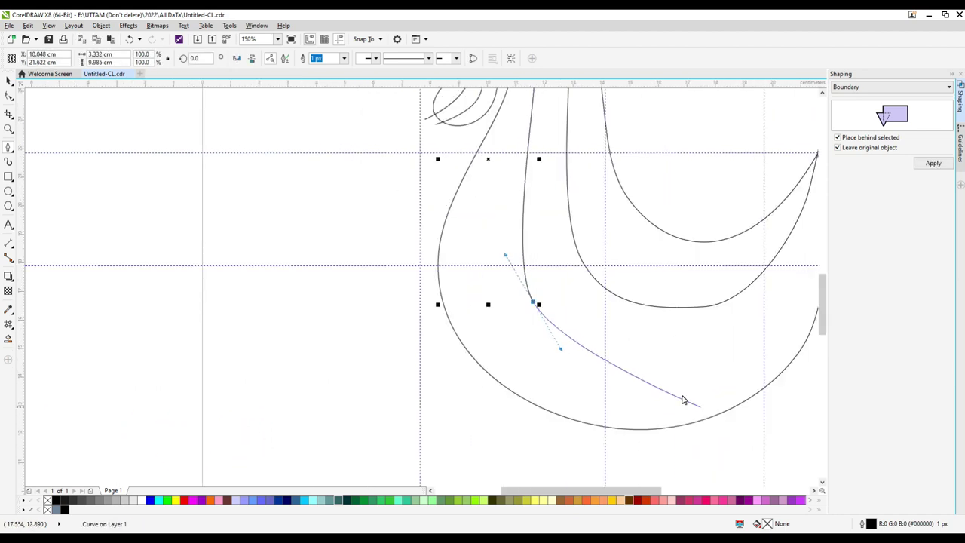
scroll(675, 343, down, 2)
drag(657, 365, 708, 325)
scroll(706, 330, up, 1)
scroll(720, 257, up, 2)
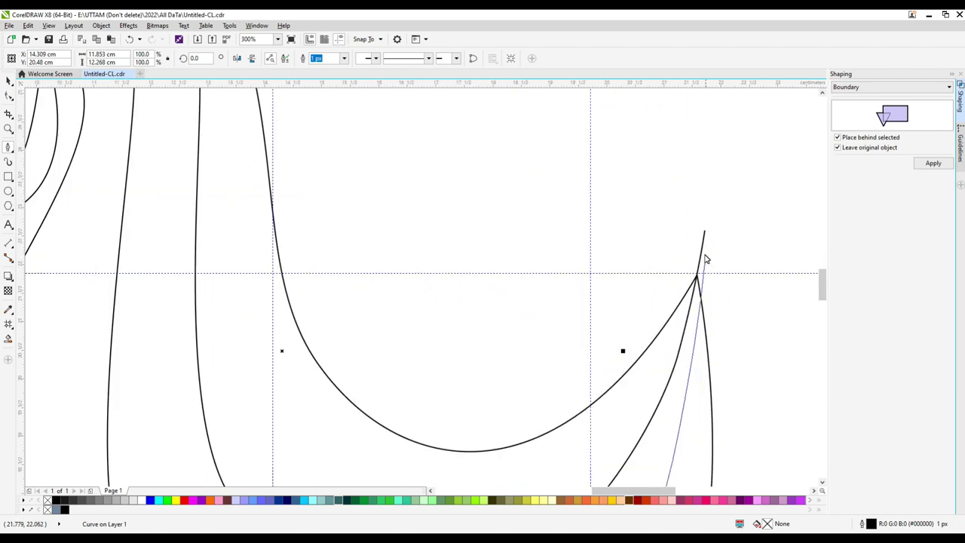
click(709, 251)
key(space)
key(space)
Draw a third open curve about 13.9 × 13.4 cm from the beak base, inside the breast and belly outline, out past the tail's rear edge.
scroll(703, 248, down, 2)
scroll(527, 185, up, 2)
drag(453, 208, 472, 203)
drag(567, 201, 616, 220)
scroll(617, 223, down, 2)
scroll(621, 235, up, 1)
mouse_move(605, 274)
mouse_down()
mouse_move(608, 331)
mouse_move(665, 349)
mouse_move(727, 330)
mouse_move(757, 290)
mouse_up()
scroll(601, 312, down, 2)
scroll(597, 301, up, 1)
scroll(749, 306, up, 1)
click(778, 189)
key(space)
key(space)
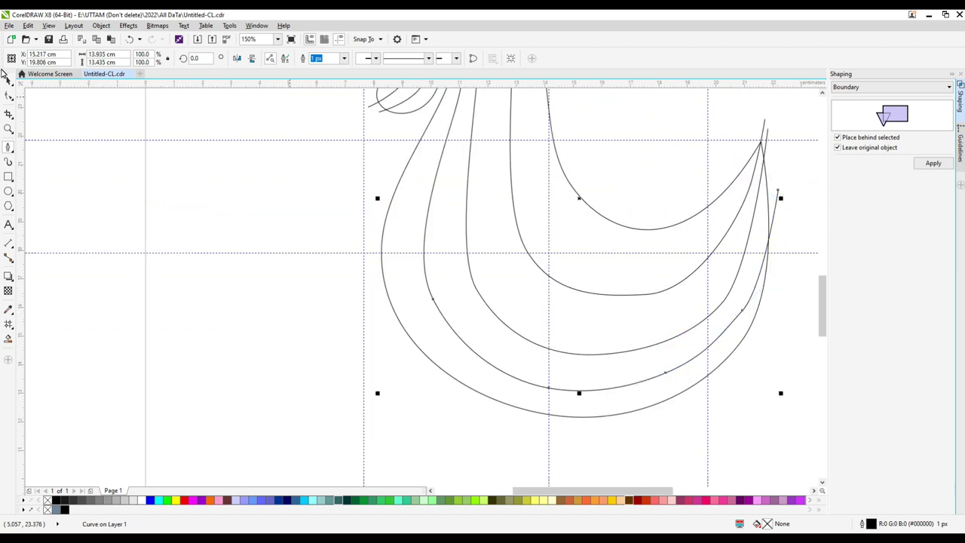
Smooth the lower bends of the long body curves by removing surplus nodes and adding one on the outermost curve's belly.
click(9, 95)
click(722, 302)
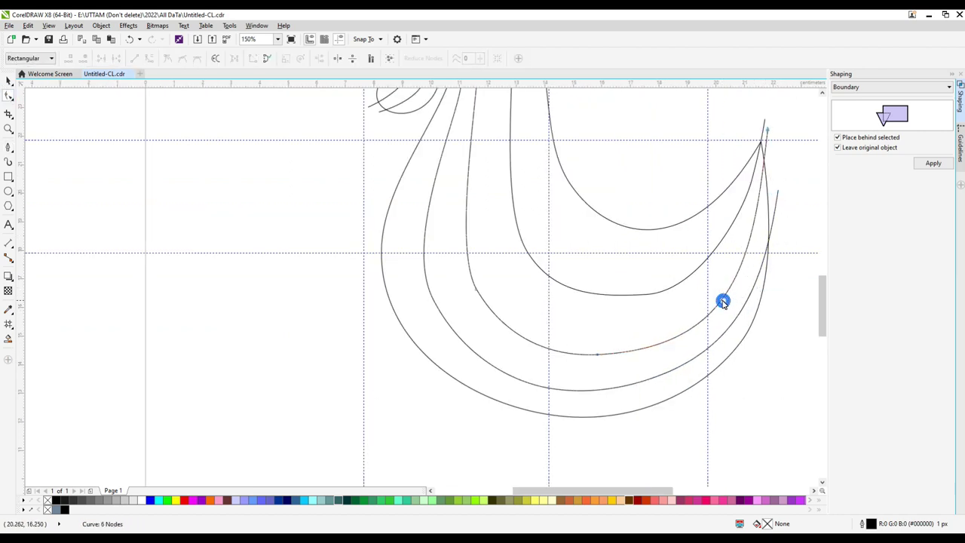
key(Delete)
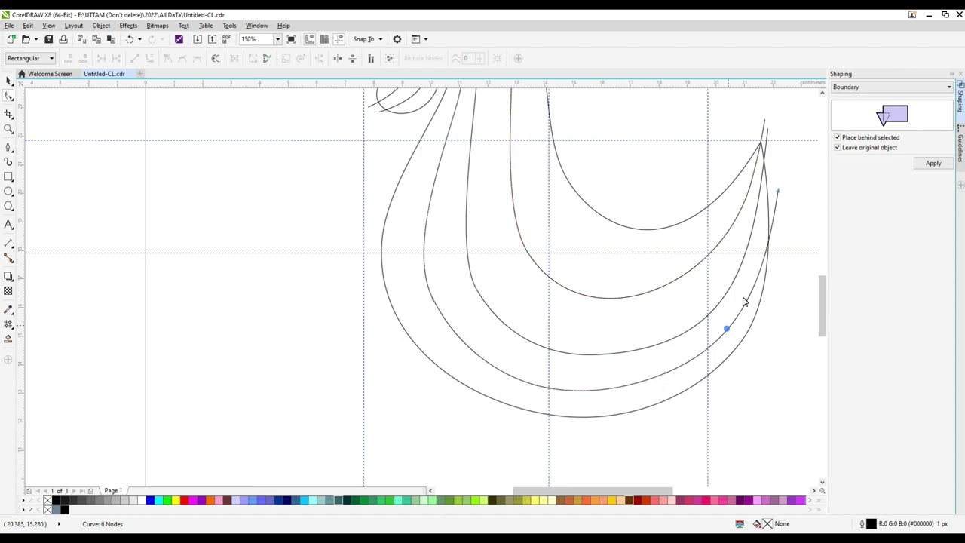
double_click(474, 351)
double_click(433, 299)
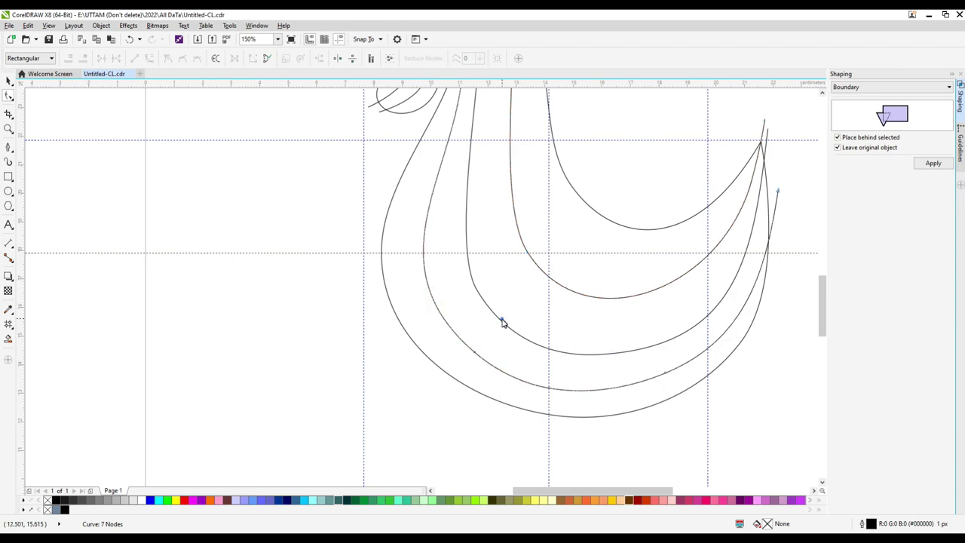
Reshape the front ends of the three long body curves so they cross at the beak corner and extend past it.
scroll(476, 295, down, 3)
scroll(472, 274, up, 8)
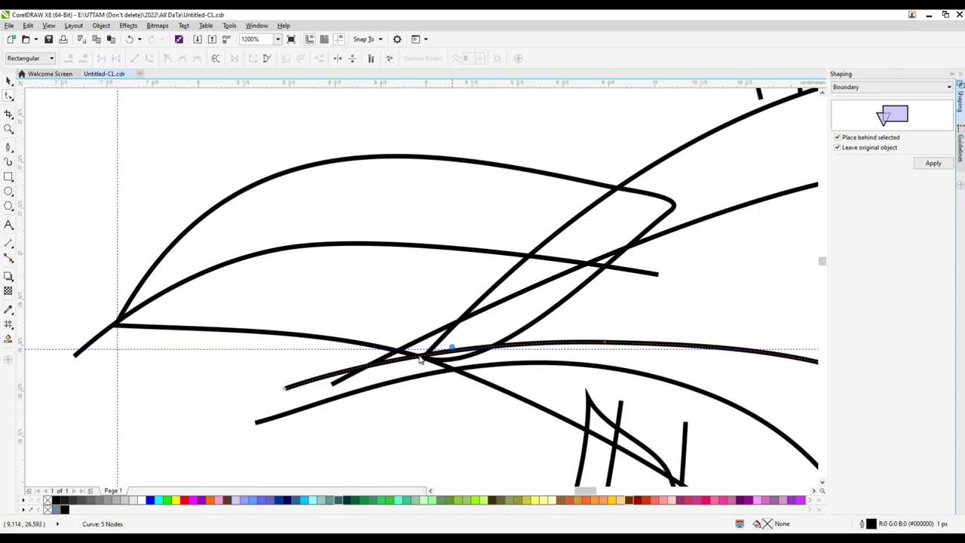
mouse_move(331, 385)
mouse_down()
mouse_move(326, 406)
mouse_move(287, 395)
mouse_move(252, 414)
mouse_move(230, 398)
mouse_up()
click(357, 367)
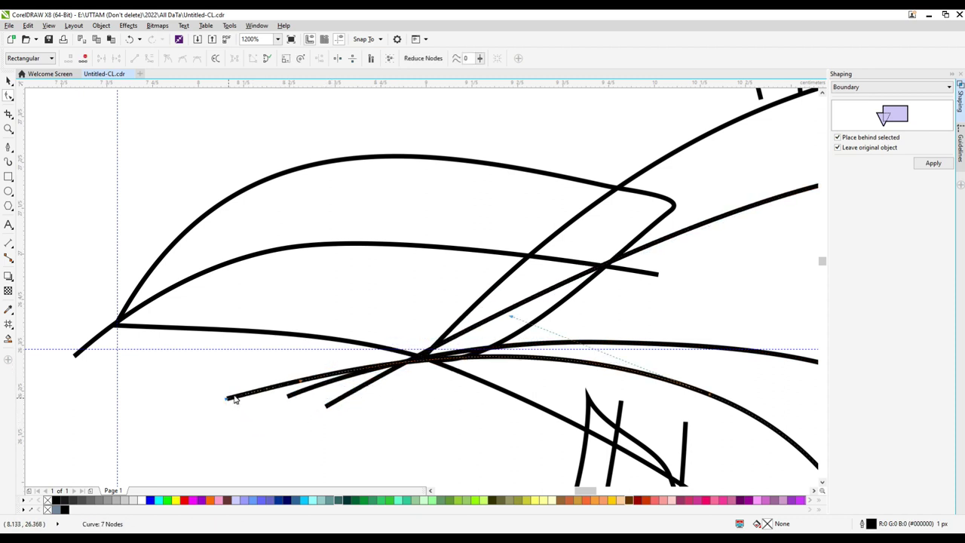
click(458, 354)
drag(288, 397, 276, 393)
Even out the middle body curve below the eye and along the belly by adjusting its nodes.
scroll(332, 355, down, 1)
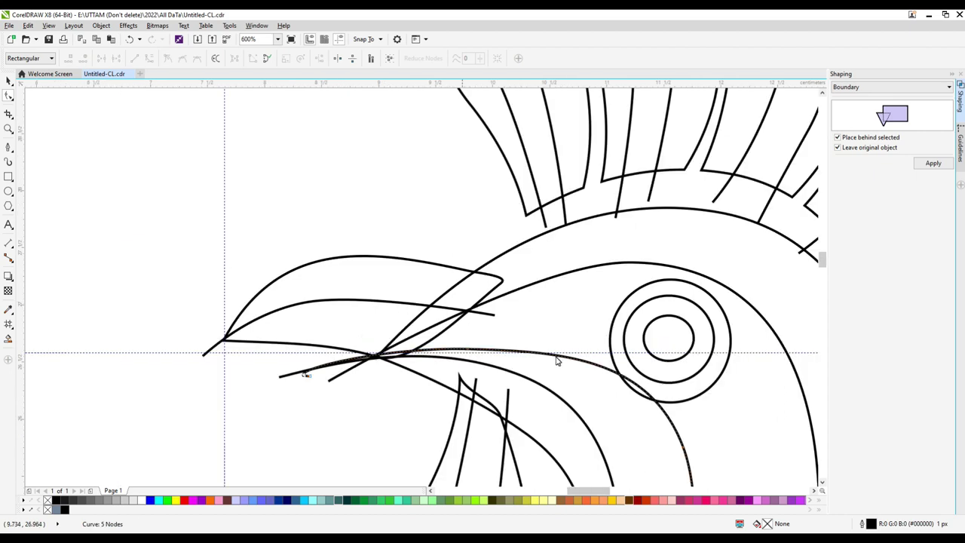
scroll(584, 338, down, 1)
drag(631, 395, 609, 428)
click(697, 377)
click(599, 415)
scroll(592, 367, down, 2)
scroll(590, 367, down, 1)
scroll(577, 407, up, 3)
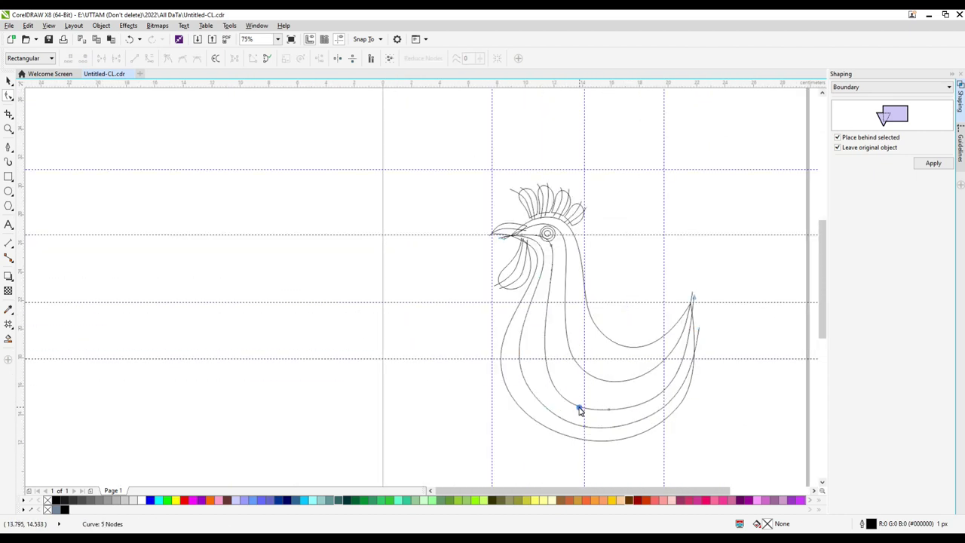
click(650, 405)
drag(794, 396, 790, 403)
scroll(728, 316, down, 1)
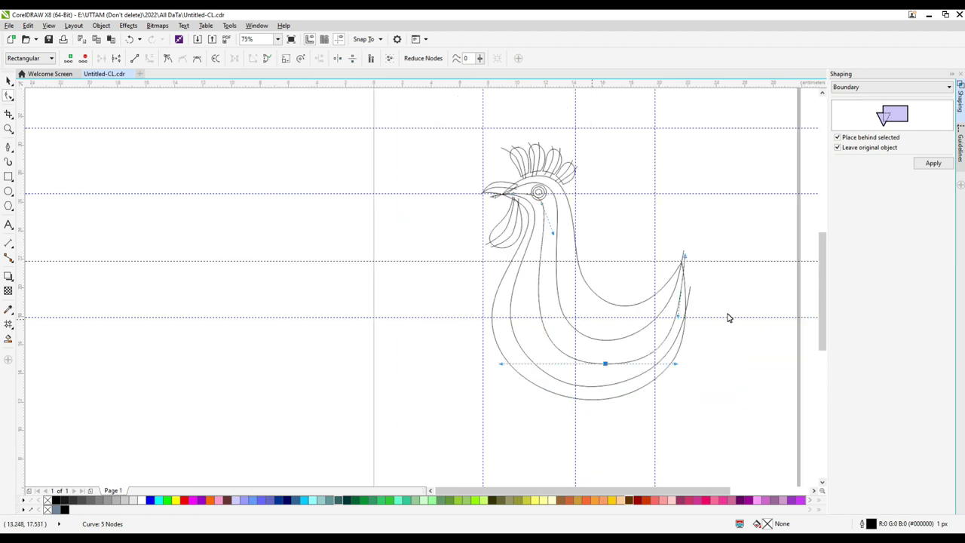
click(623, 337)
click(6, 83)
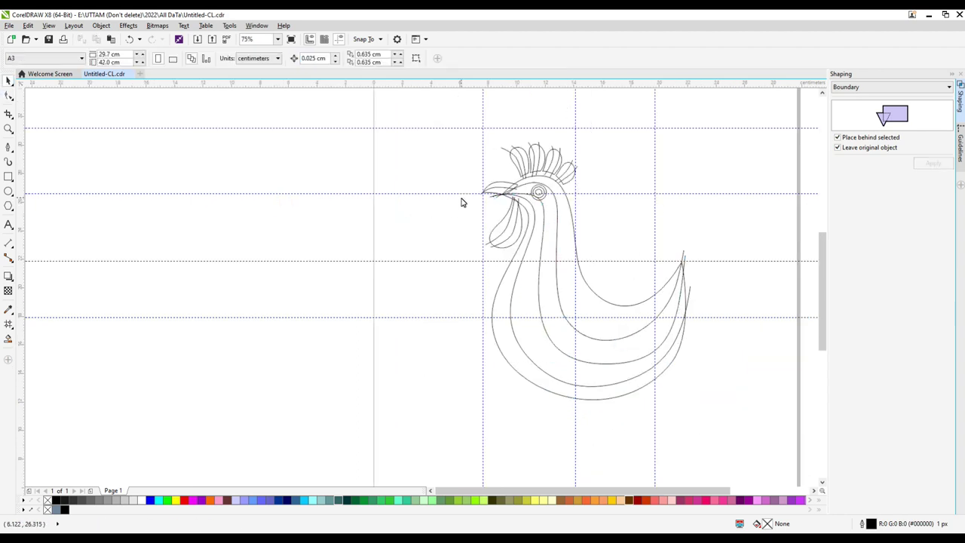
scroll(685, 194, down, 1)
scroll(550, 307, up, 1)
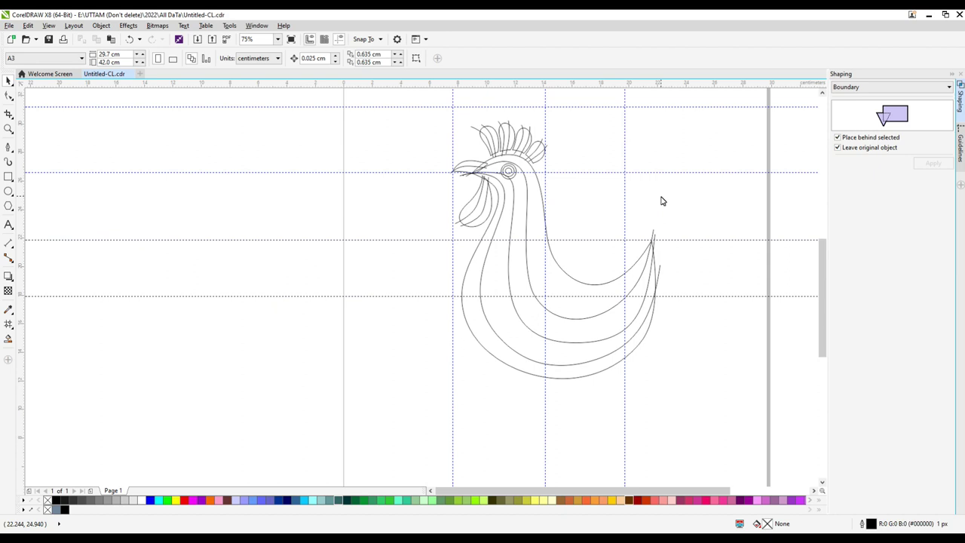
scroll(661, 188, down, 2)
scroll(551, 254, up, 2)
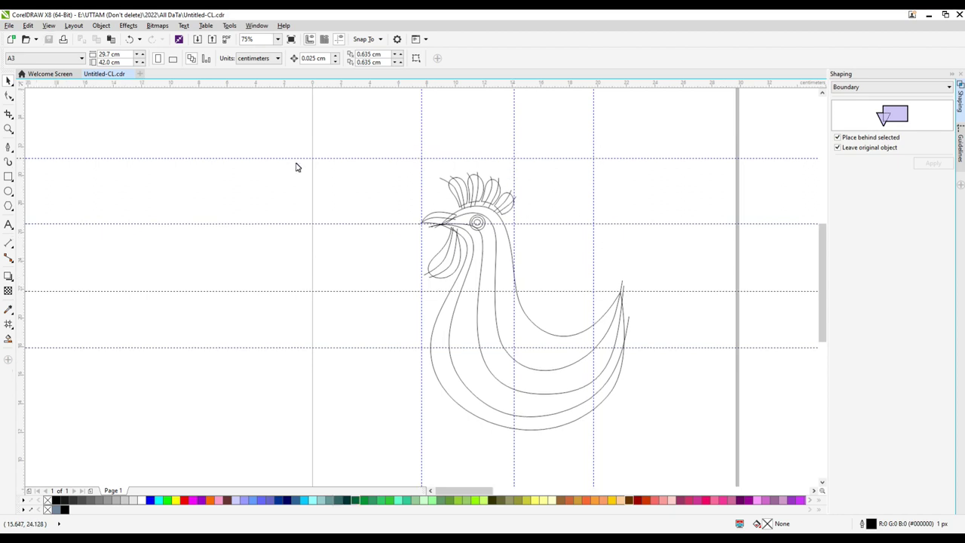
Fill the front comb lobe red and the second lobe light blue (#6699FF).
scroll(505, 203, up, 2)
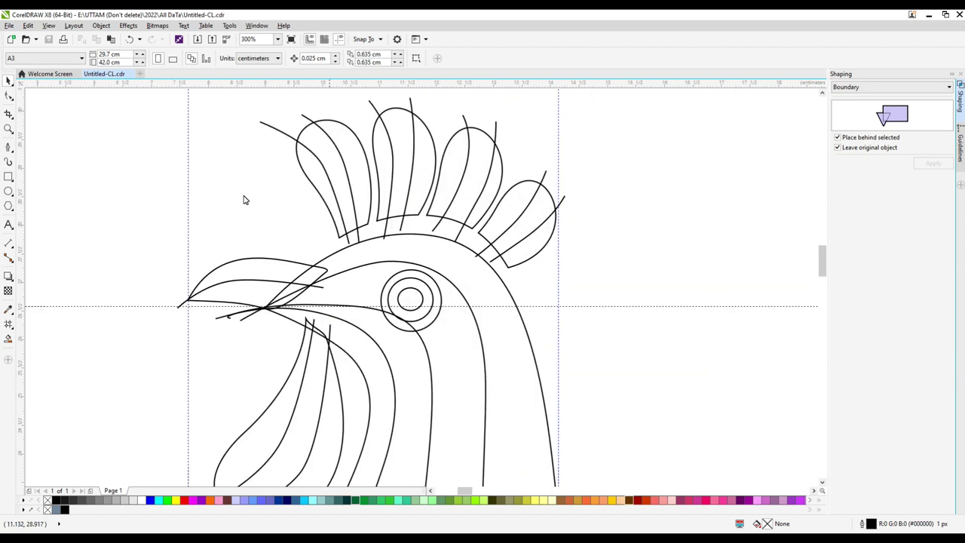
click(344, 131)
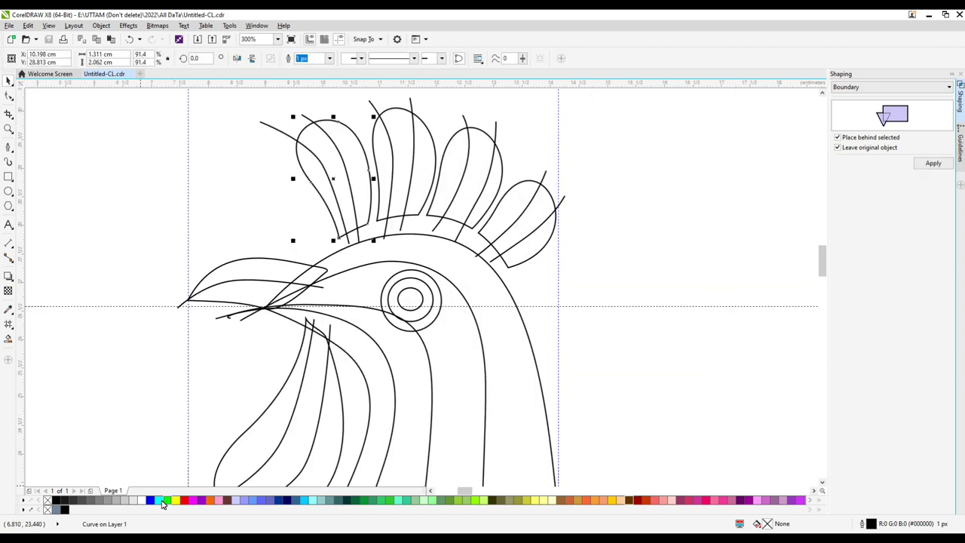
click(185, 499)
click(423, 125)
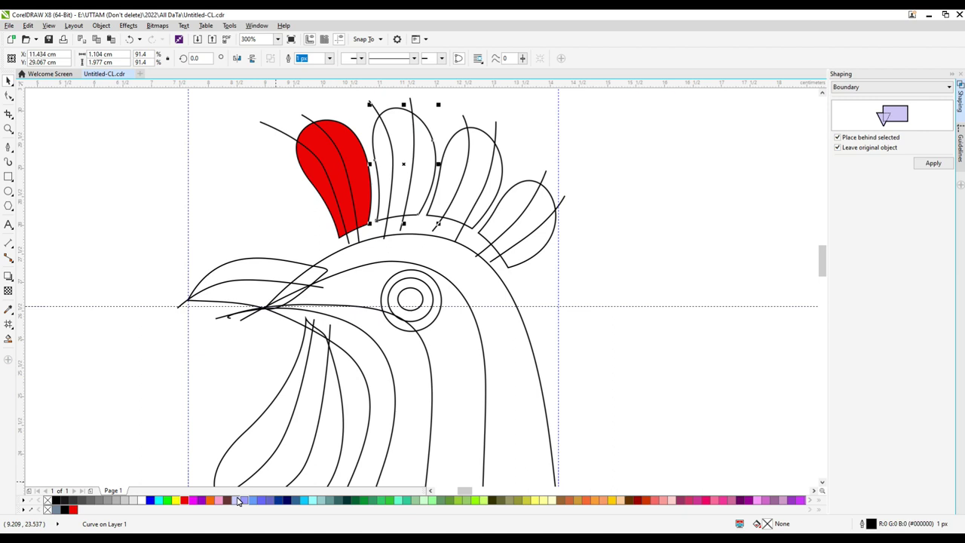
click(290, 501)
click(251, 500)
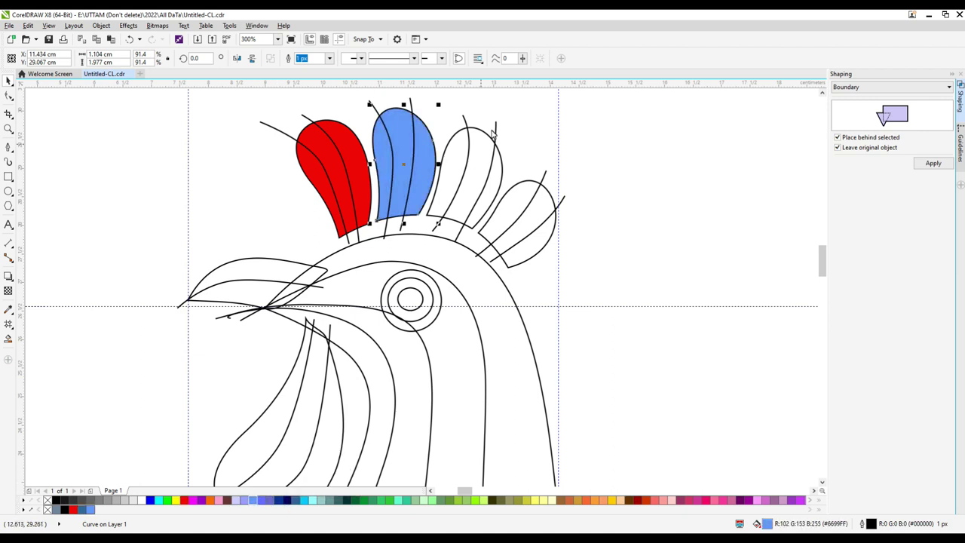
Fill the third comb lobe purple and the rear lobe crimson pink.
click(487, 135)
click(808, 500)
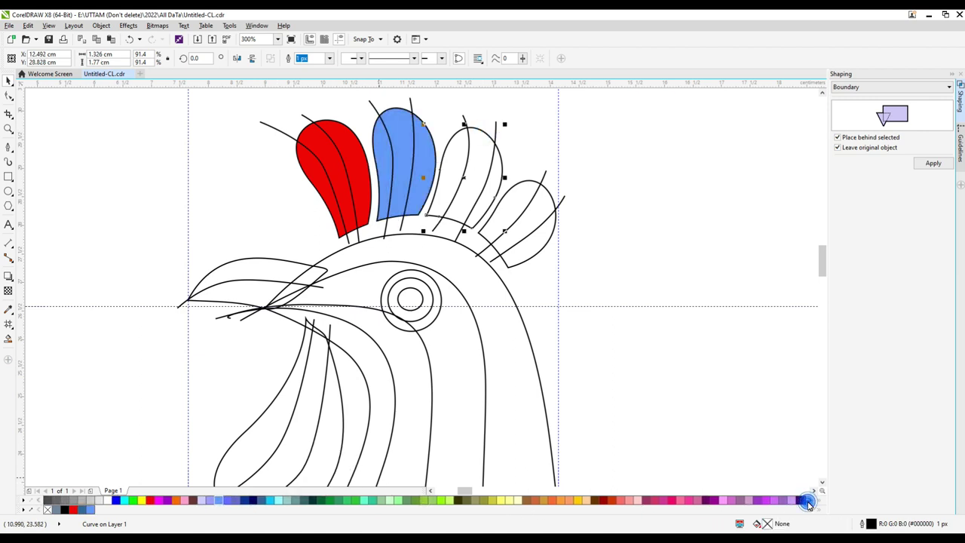
click(766, 501)
click(527, 181)
click(141, 500)
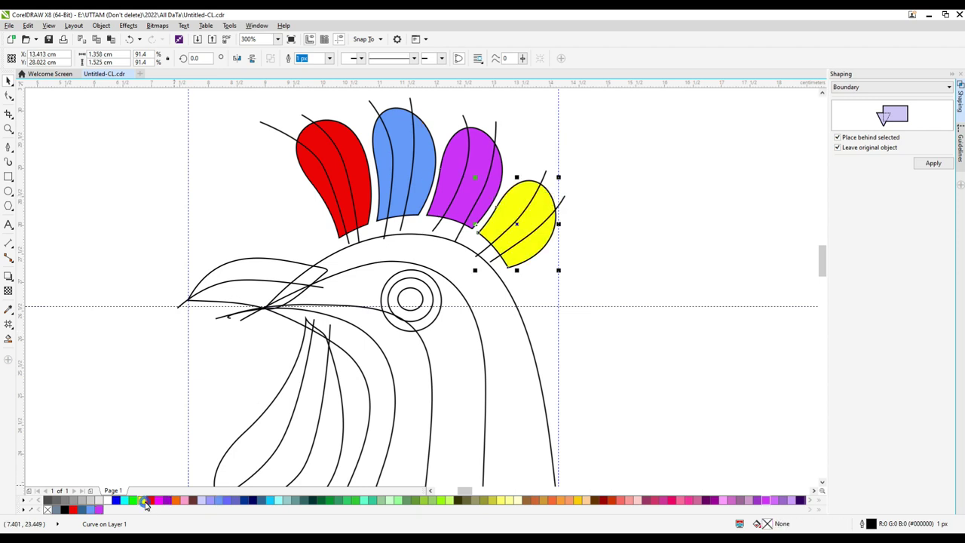
click(671, 500)
Fill the eye's smallest ellipse white, the middle one black and the outer one red.
click(312, 280)
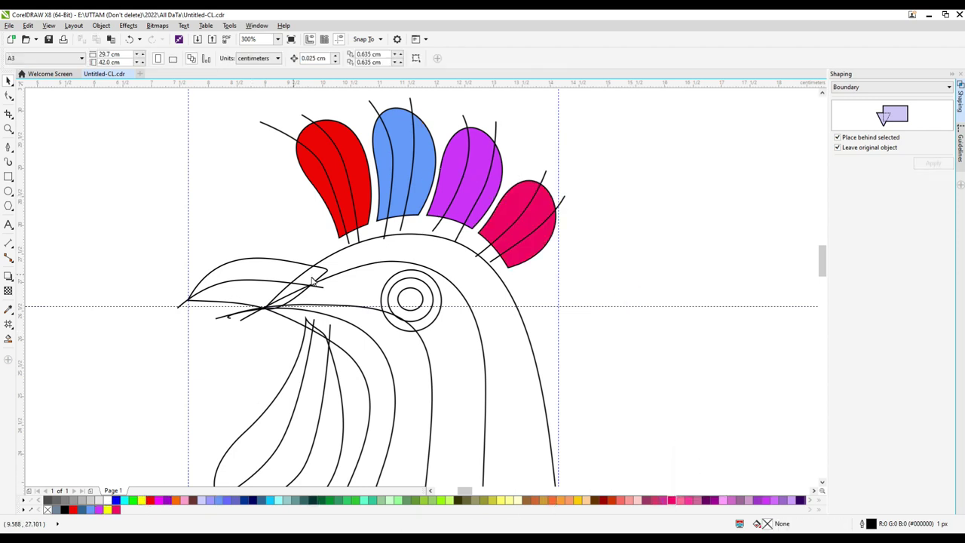
click(425, 275)
click(522, 264)
click(419, 293)
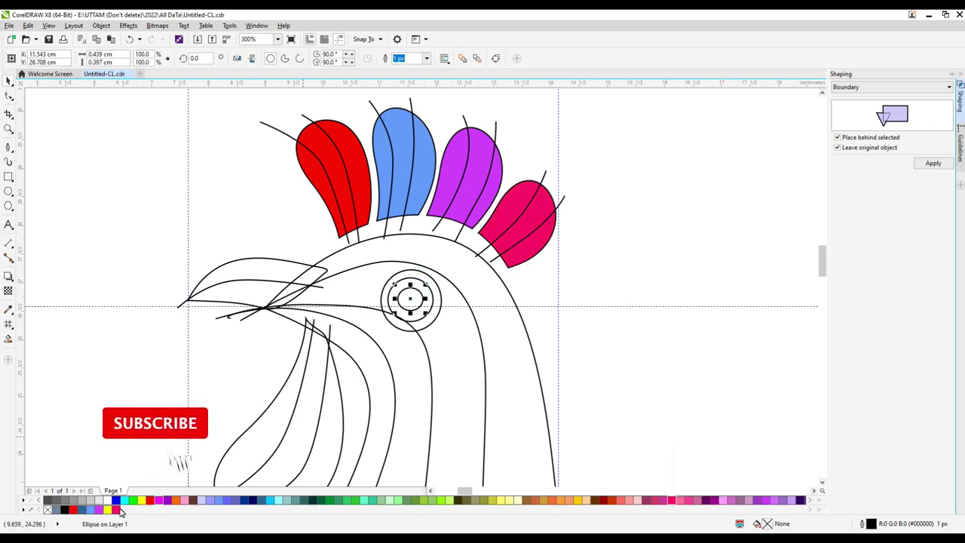
click(108, 501)
click(428, 287)
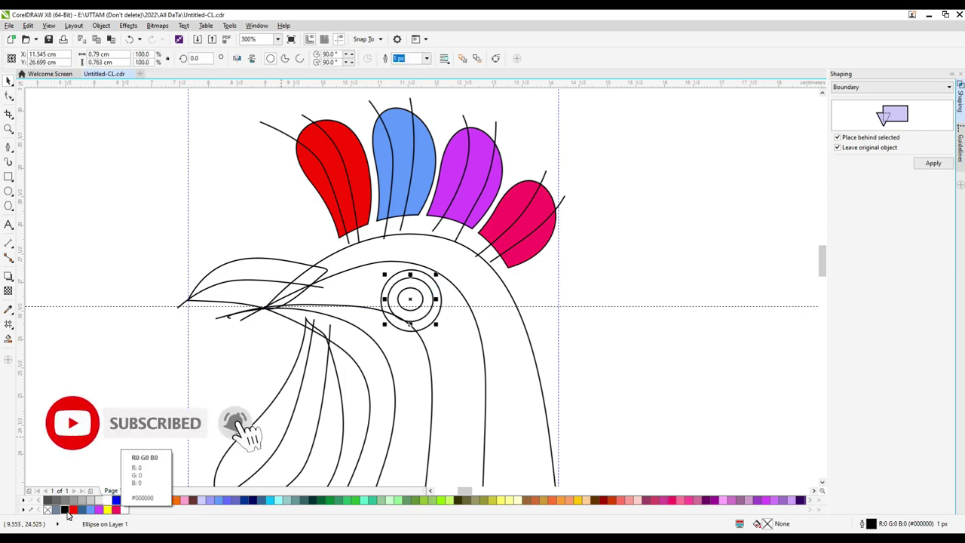
click(65, 510)
click(73, 509)
Shrink the eye's red outer ellipse to about 0.855 × 0.869 cm and delete the black and white inner ellipses.
scroll(376, 265, up, 4)
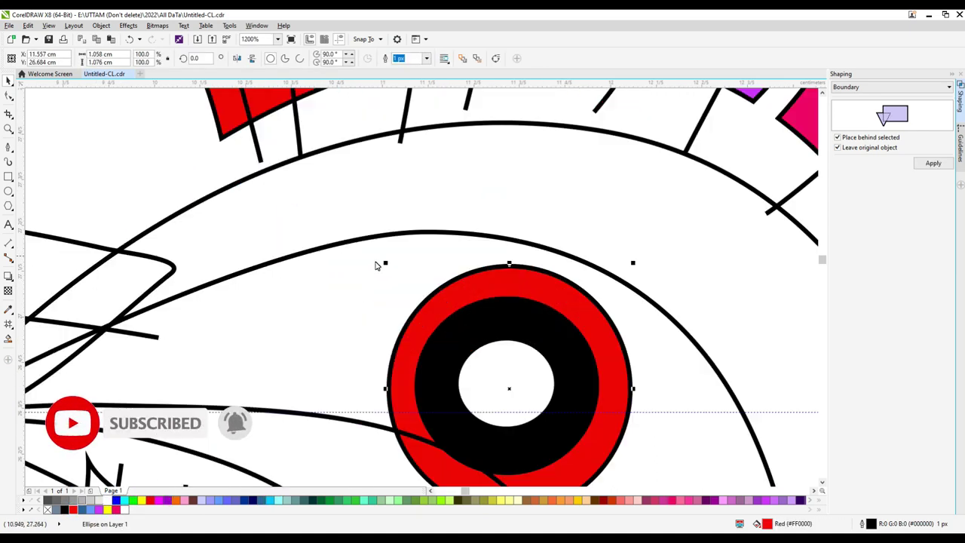
drag(392, 287, 394, 288)
click(485, 341)
key(Delete)
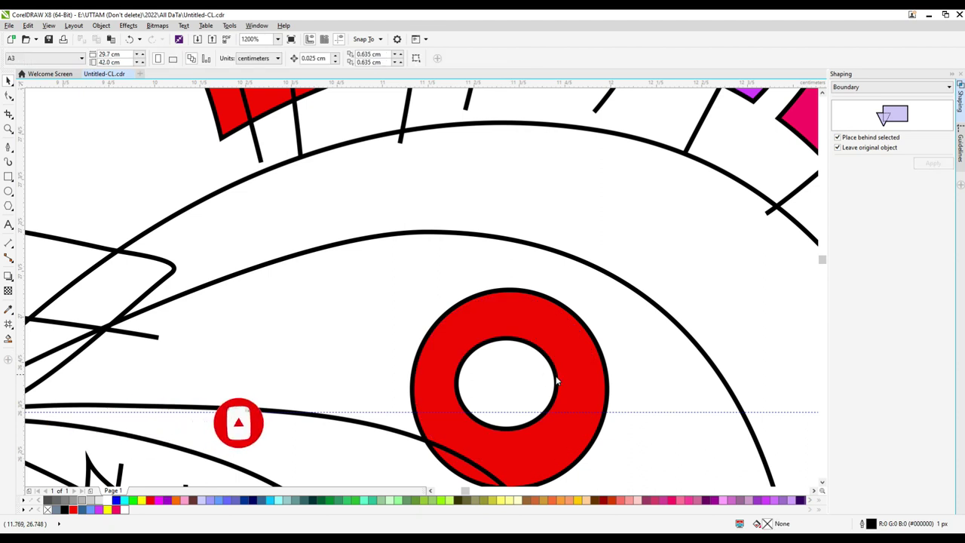
click(555, 376)
key(Delete)
Bring the red eye ellipse to the front and make two smaller concentric copies, the smallest about 0.403 × 0.41 cm.
click(555, 376)
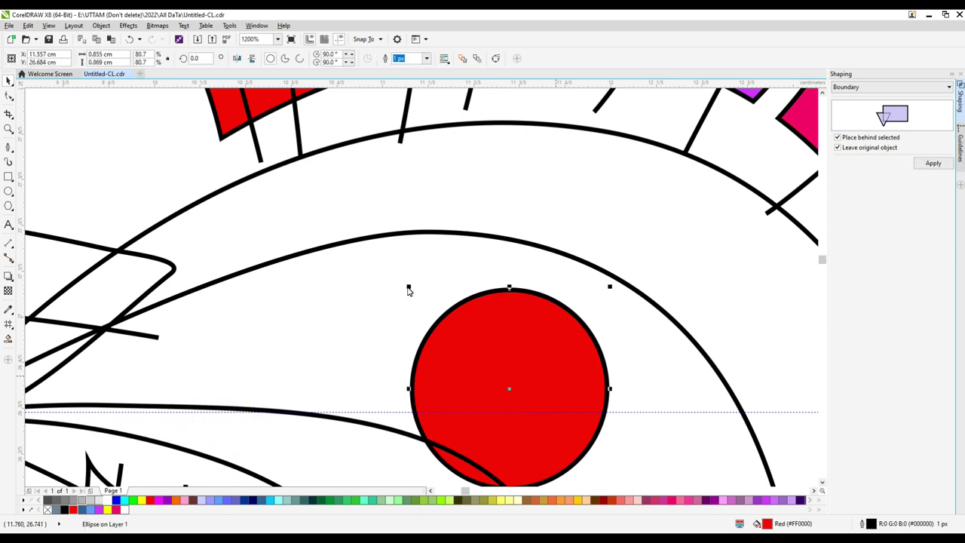
key(shift+Page_Up)
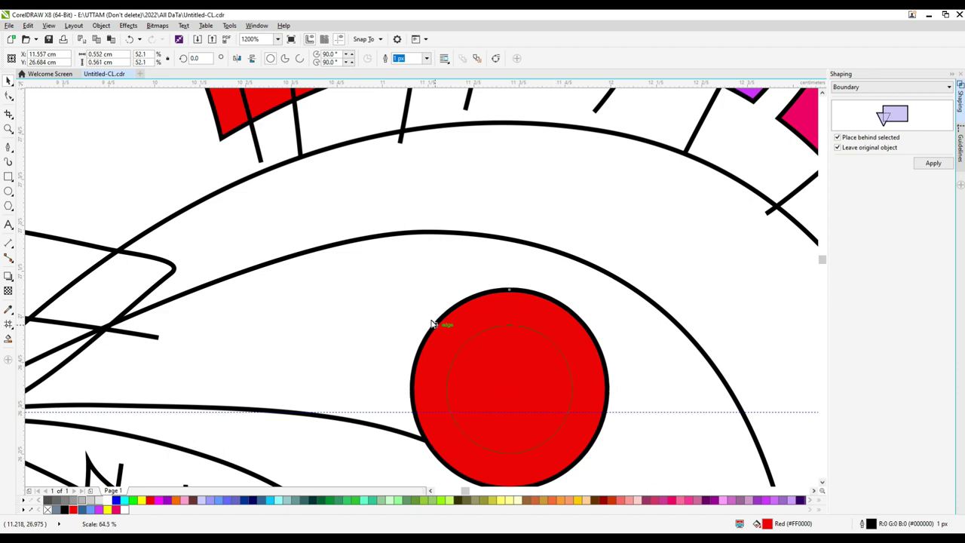
click(432, 323)
drag(428, 327, 452, 346)
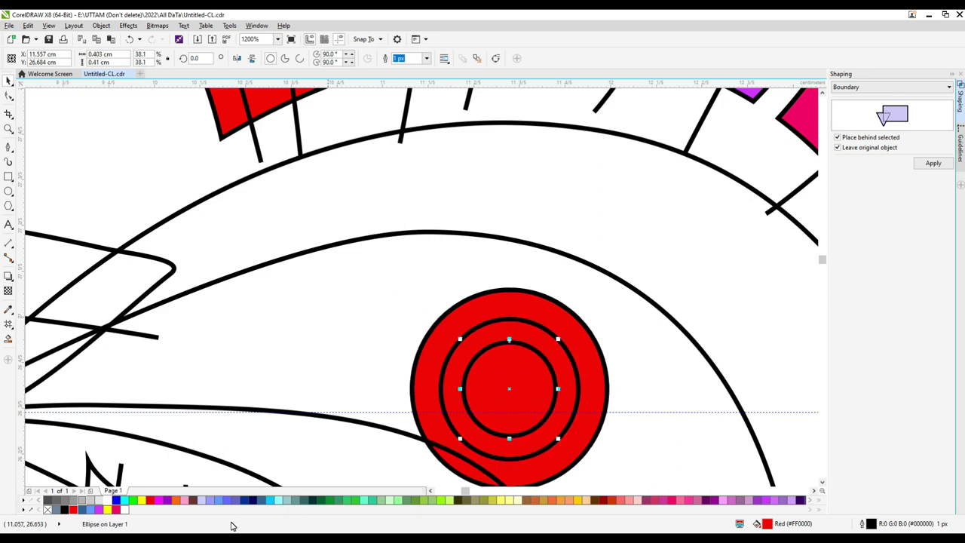
Fill the eye's smallest circle white and the middle one black, and enlarge the black circle to leave a thin red rim.
click(126, 510)
click(525, 324)
click(65, 510)
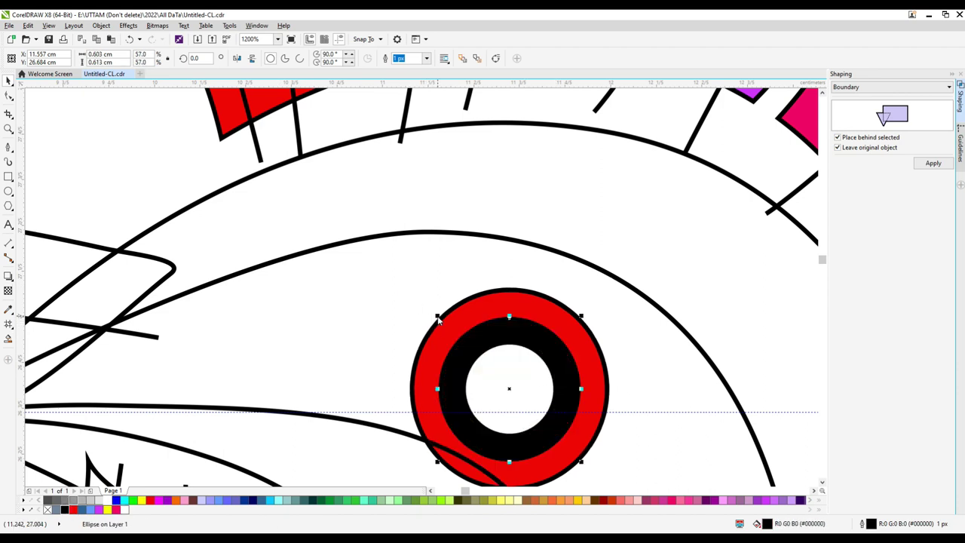
drag(425, 299, 424, 297)
scroll(492, 344, down, 2)
click(355, 258)
Fill the rooster's head and body shape yellow.
scroll(446, 322, up, 1)
scroll(447, 294, down, 1)
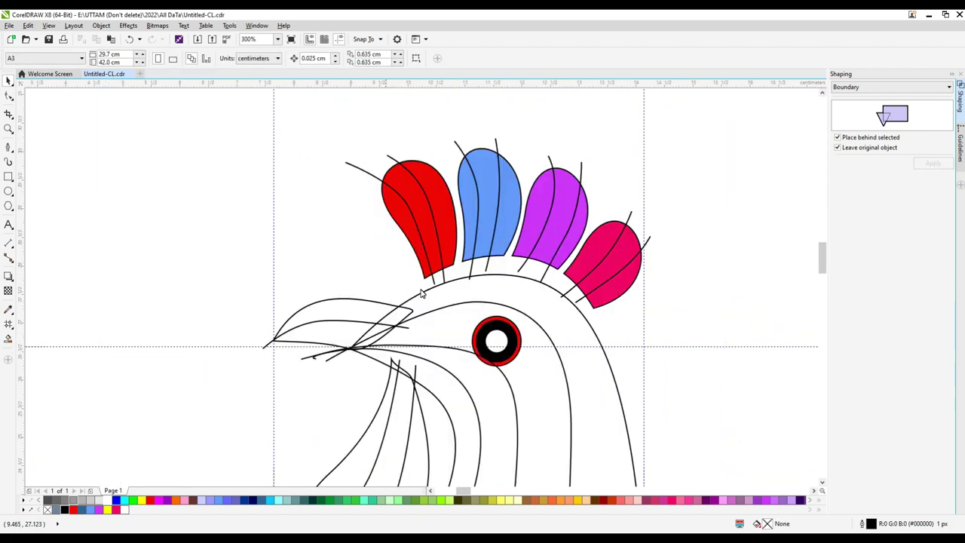
click(429, 291)
click(143, 501)
scroll(351, 217, down, 2)
click(578, 263)
scroll(369, 257, up, 1)
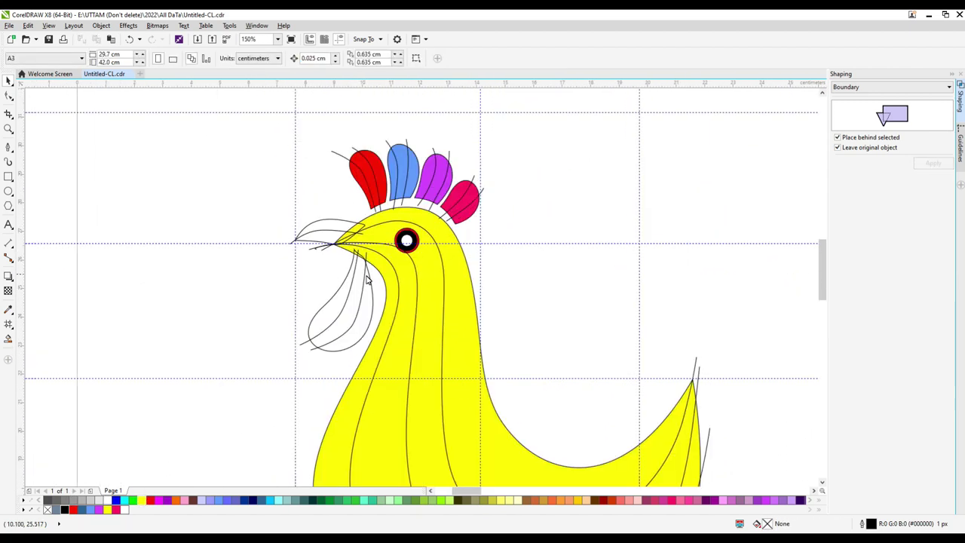
Fill the wattle below the beak orange.
click(370, 281)
click(73, 510)
scroll(304, 215, up, 1)
click(321, 236)
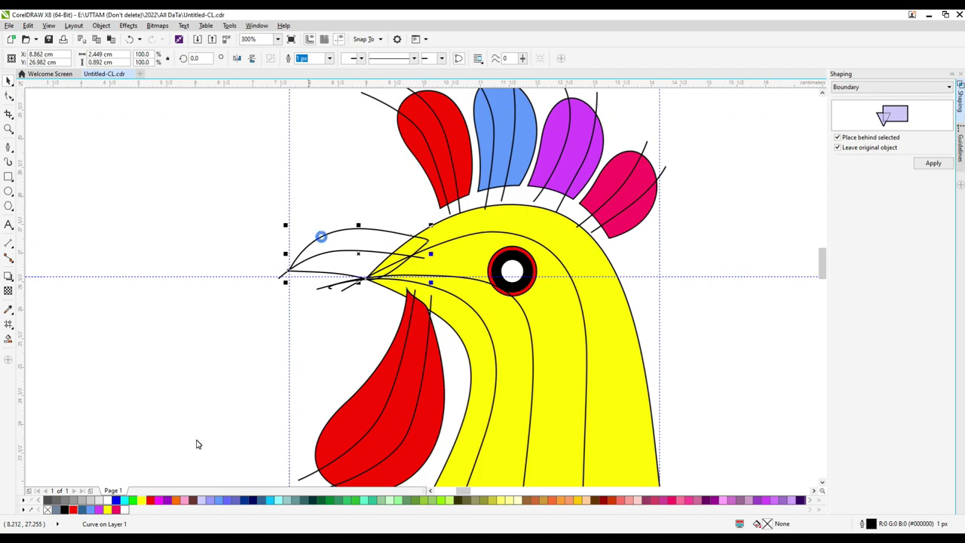
click(344, 407)
click(176, 500)
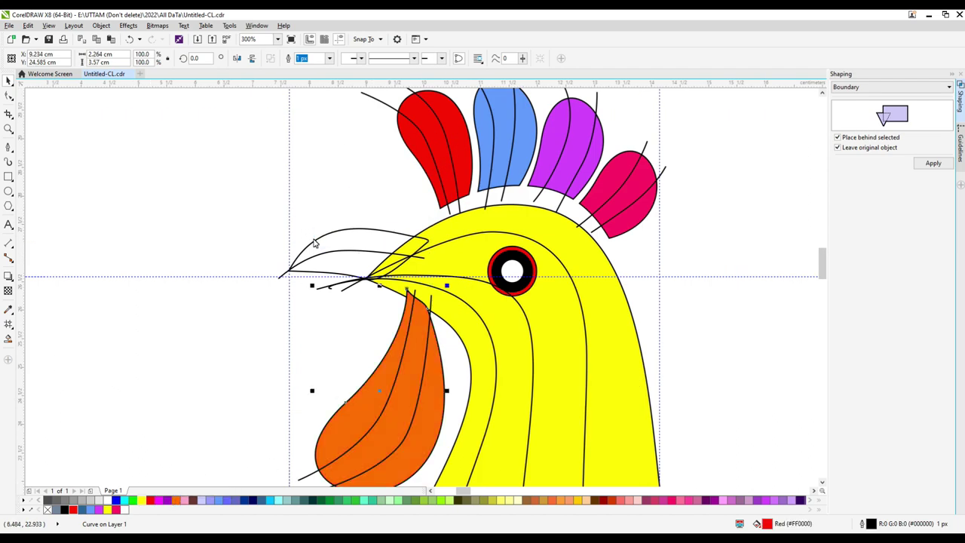
Fill the beak shape red.
click(115, 510)
click(75, 510)
click(211, 377)
scroll(456, 303, down, 3)
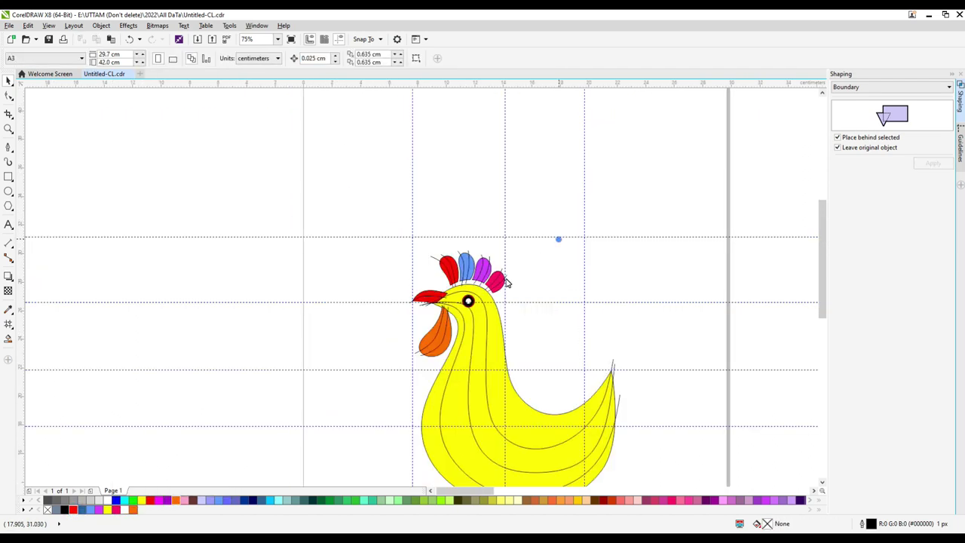
Smart Fill the left and middle sections of the comb's four lobes with the grey-blue placeholder color.
scroll(469, 344, up, 1)
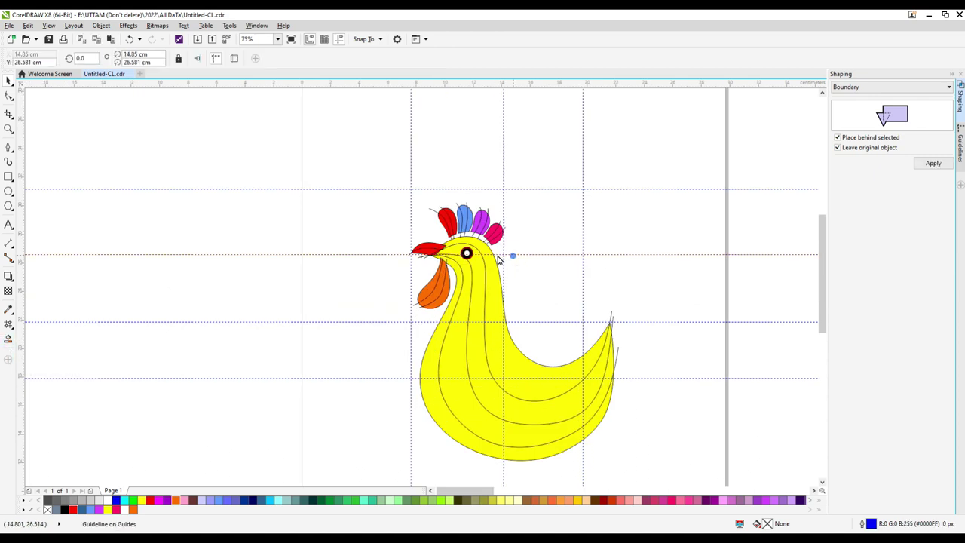
scroll(506, 253, up, 2)
click(8, 338)
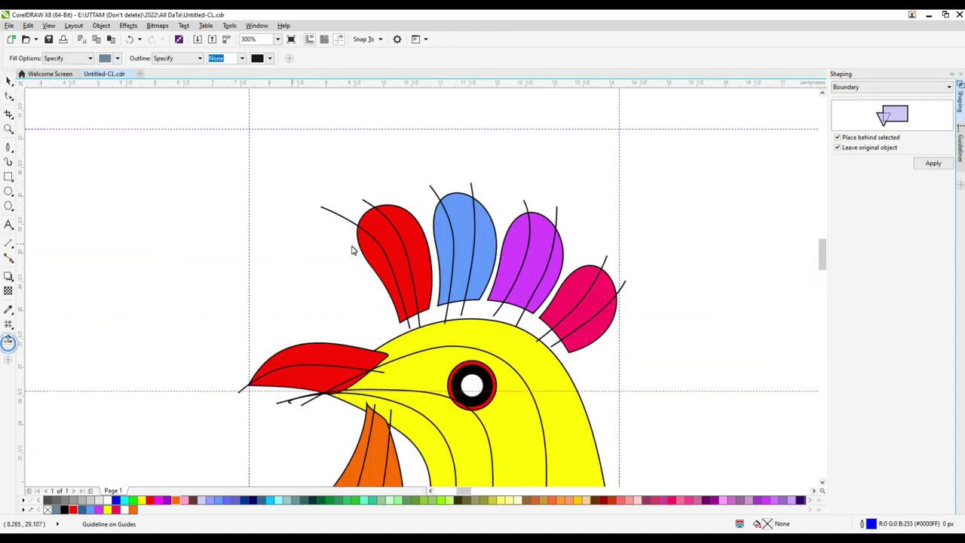
click(374, 250)
click(459, 243)
click(531, 254)
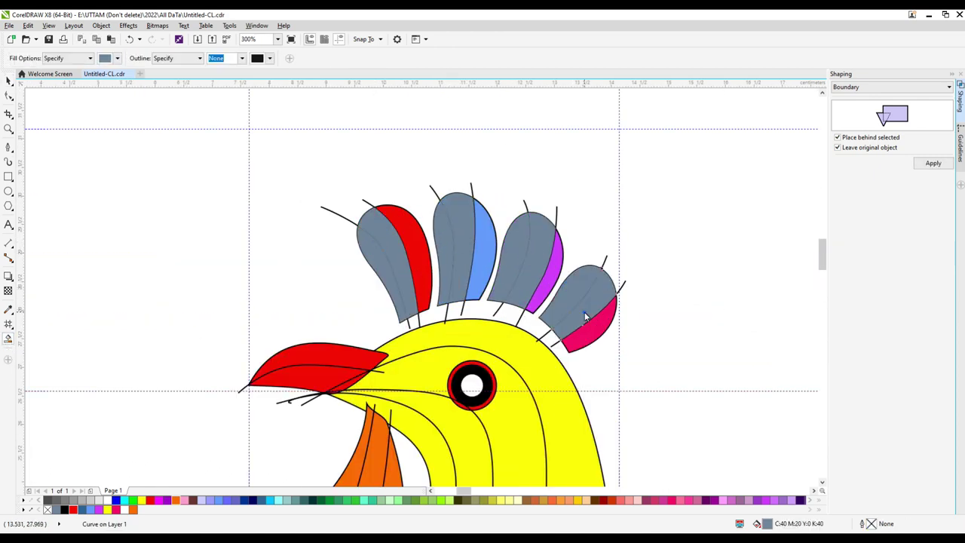
Smart Fill the upper beak section and the wattle's left and middle sections with the same grey-blue.
scroll(428, 295, down, 2)
click(428, 297)
scroll(414, 263, down, 3)
click(412, 375)
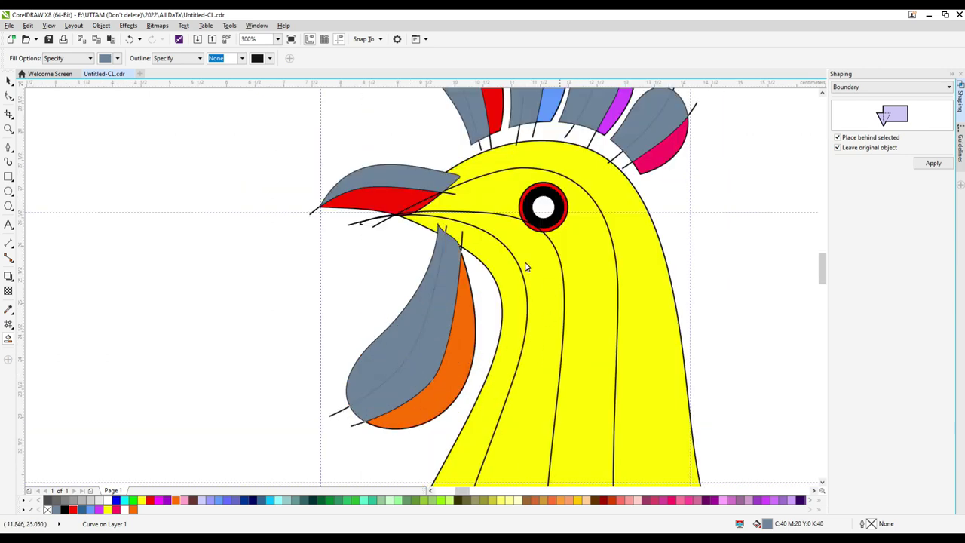
scroll(474, 232, down, 2)
click(5, 80)
click(568, 181)
Fill the middle section of the red comb lobe with the darker red #DB1515.
scroll(489, 201, up, 2)
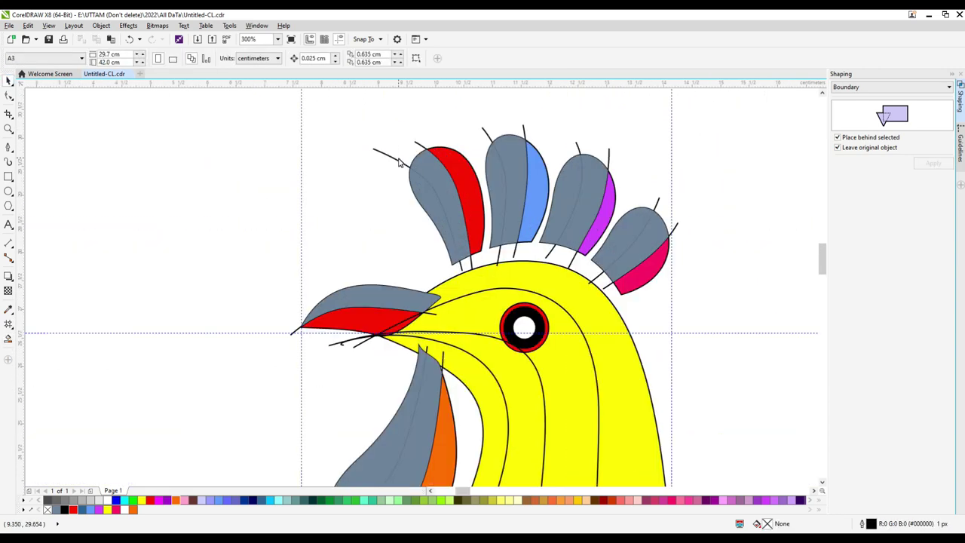
click(399, 162)
click(316, 181)
click(430, 195)
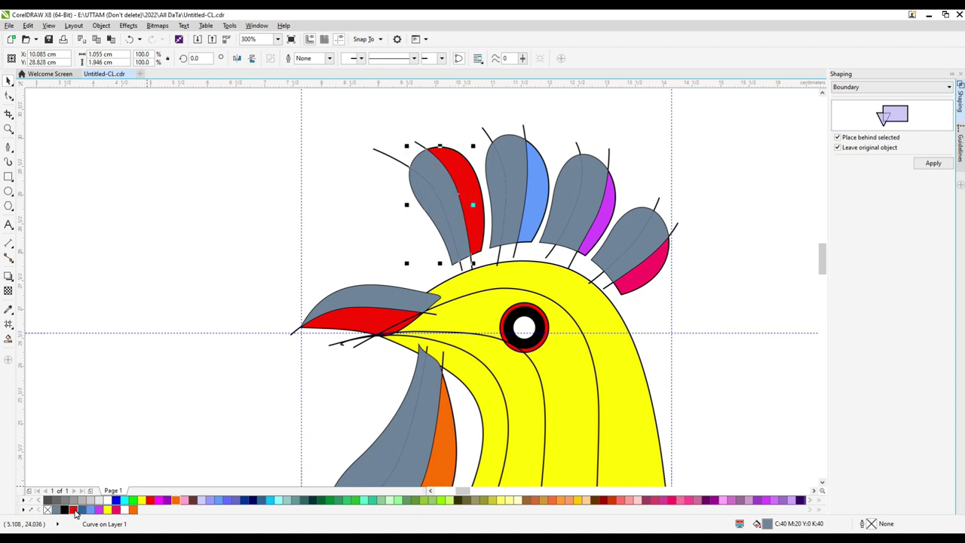
click(73, 509)
double_click(767, 523)
drag(407, 173, 629, 192)
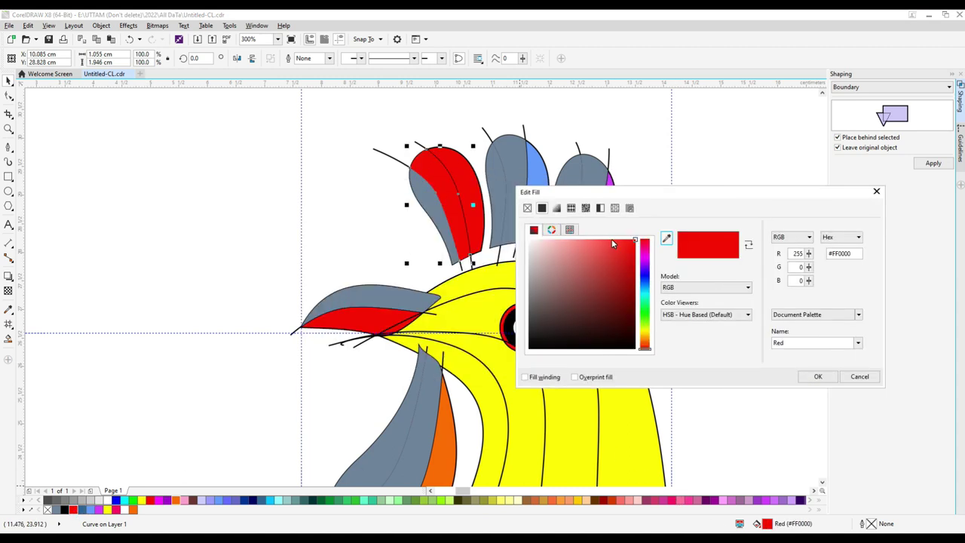
click(624, 255)
click(811, 379)
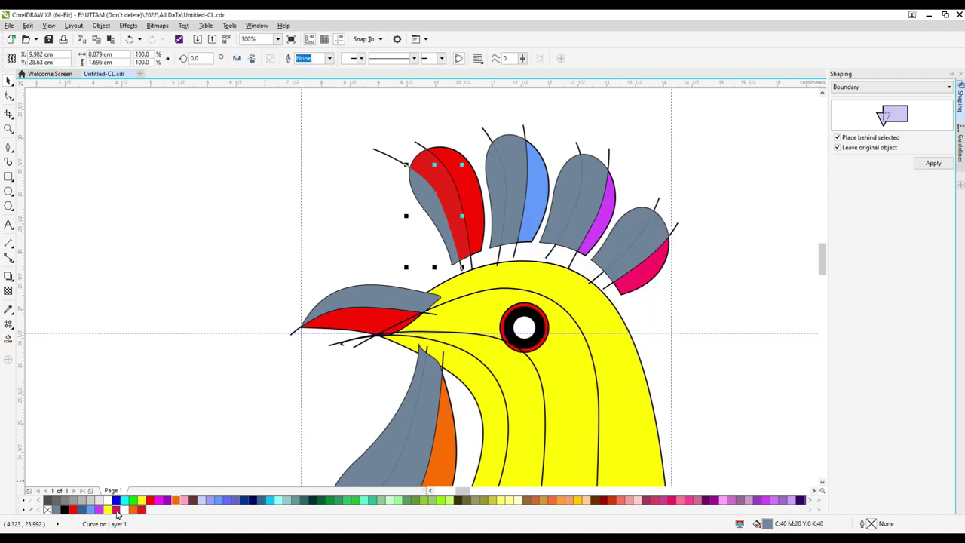
Fill the left section of the red comb lobe with dark red #991616.
click(140, 510)
drag(512, 175, 697, 165)
click(587, 236)
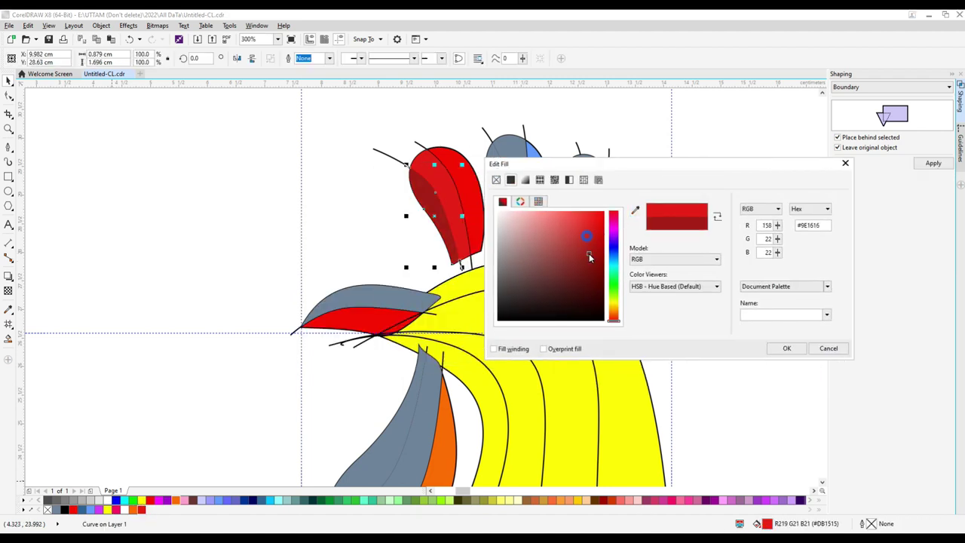
click(786, 348)
Fill the middle section of the blue comb lobe with the deeper blue #356AD4.
click(530, 181)
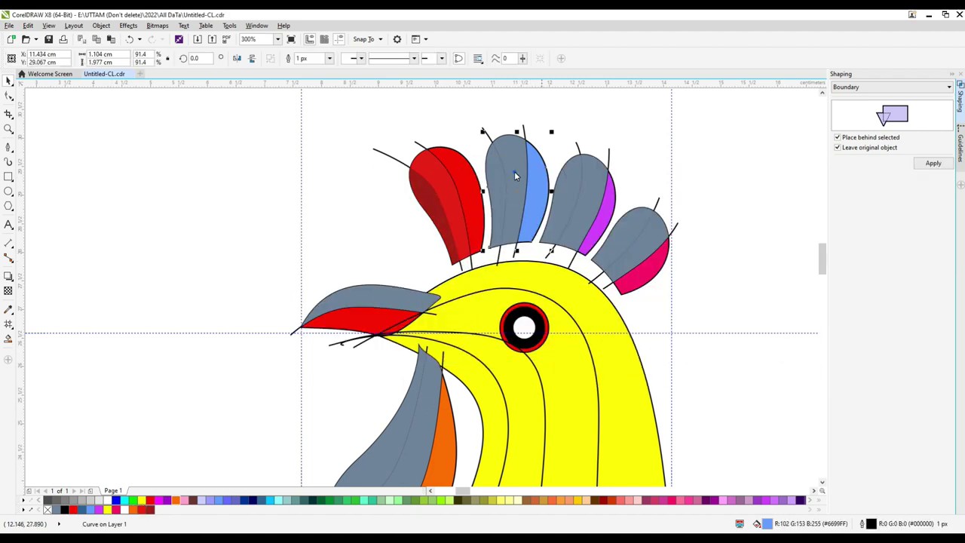
click(514, 175)
click(99, 510)
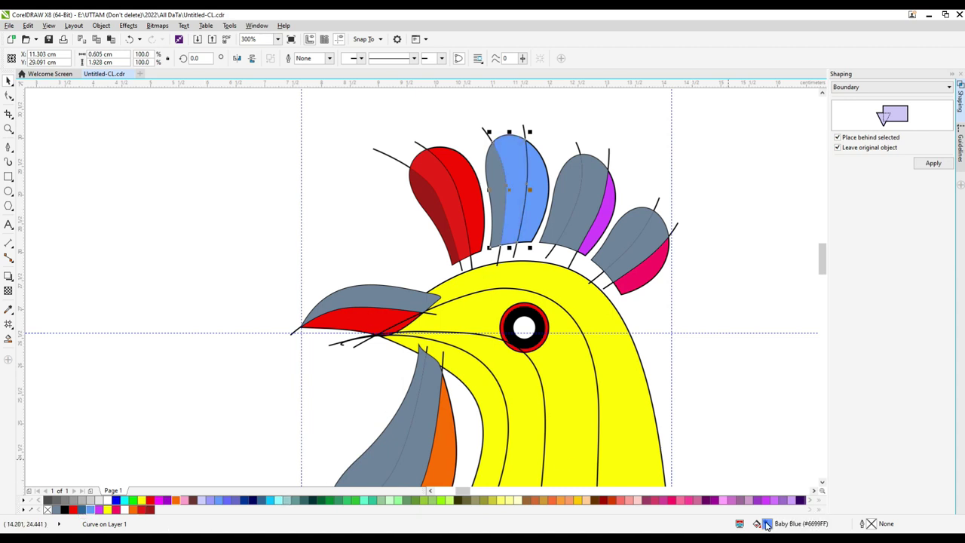
key(shift+F11)
drag(616, 231, 623, 237)
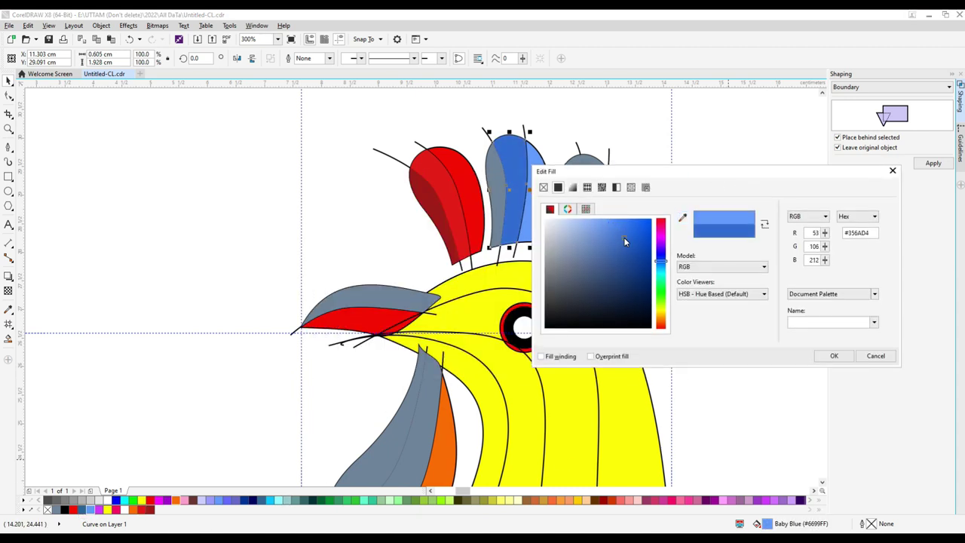
click(834, 355)
scroll(429, 268, down, 1)
scroll(330, 230, up, 1)
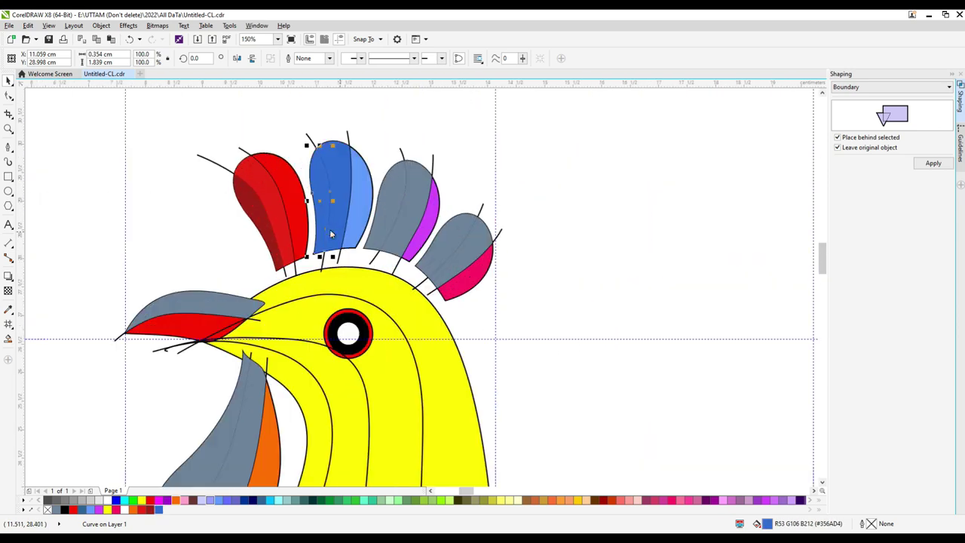
Darken the fill of the blue comb lobe's left section to a navy blue shade.
key(shift+F11)
drag(382, 176, 535, 183)
click(545, 279)
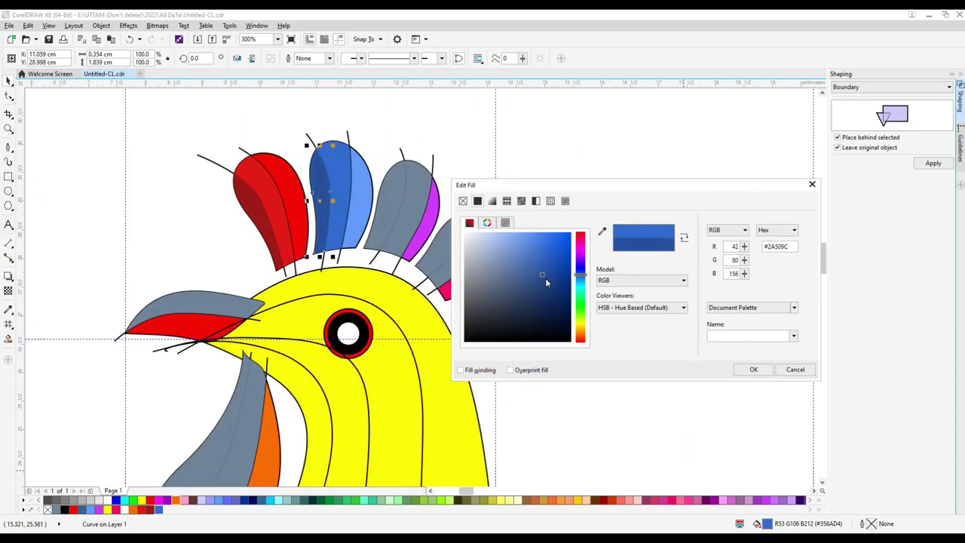
key(Return)
click(614, 341)
Fill the third comb lobe's middle section Neon Purple and the pink lobe's middle section with dark pink #C22161.
click(434, 194)
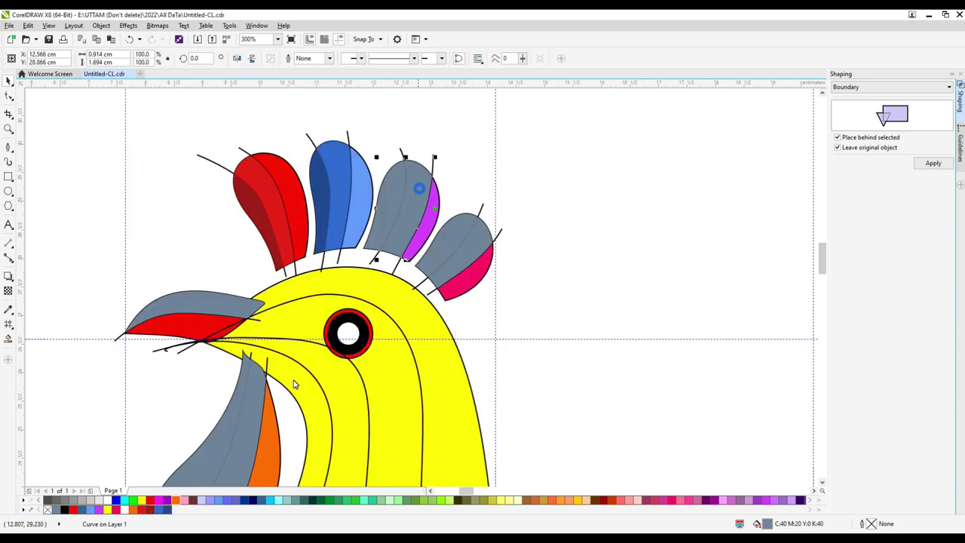
click(98, 513)
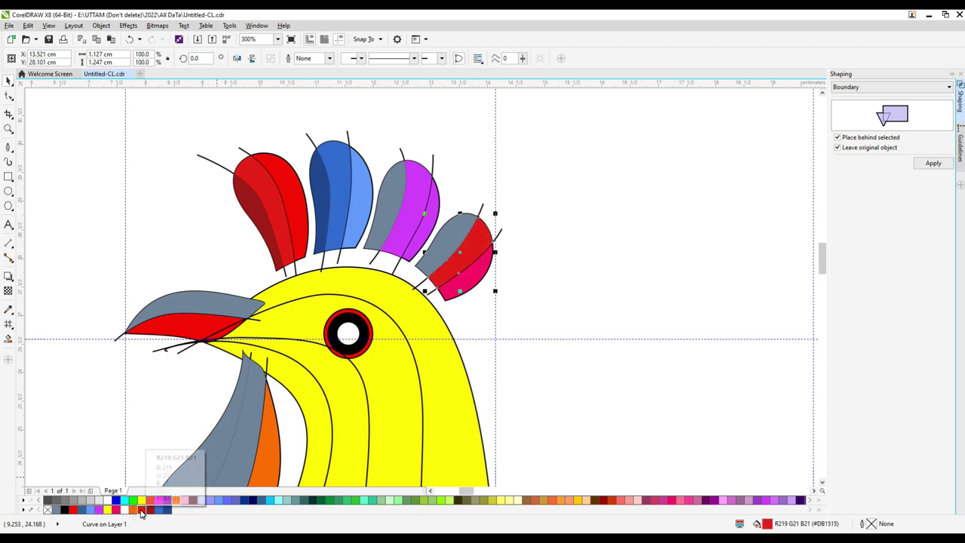
click(133, 510)
click(115, 510)
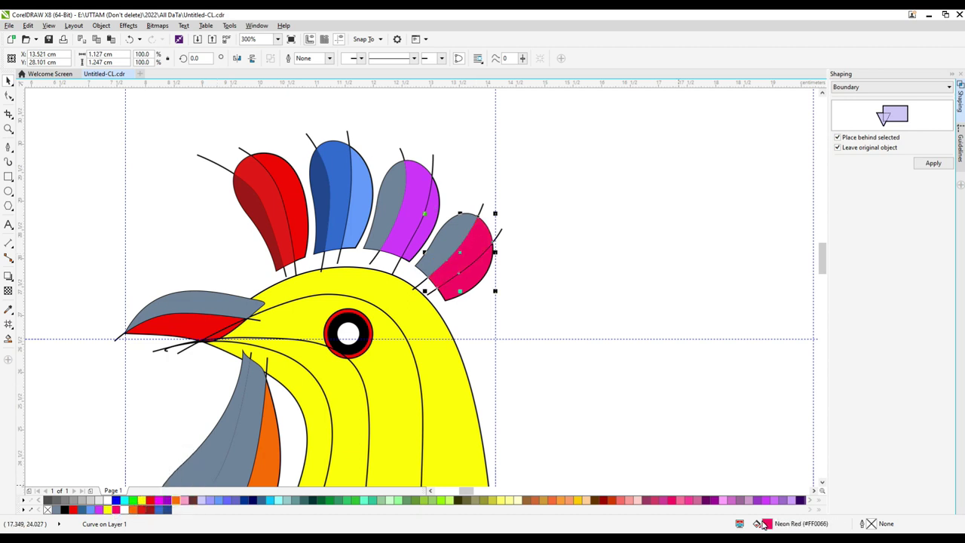
key(F11)
drag(437, 177, 679, 189)
click(637, 268)
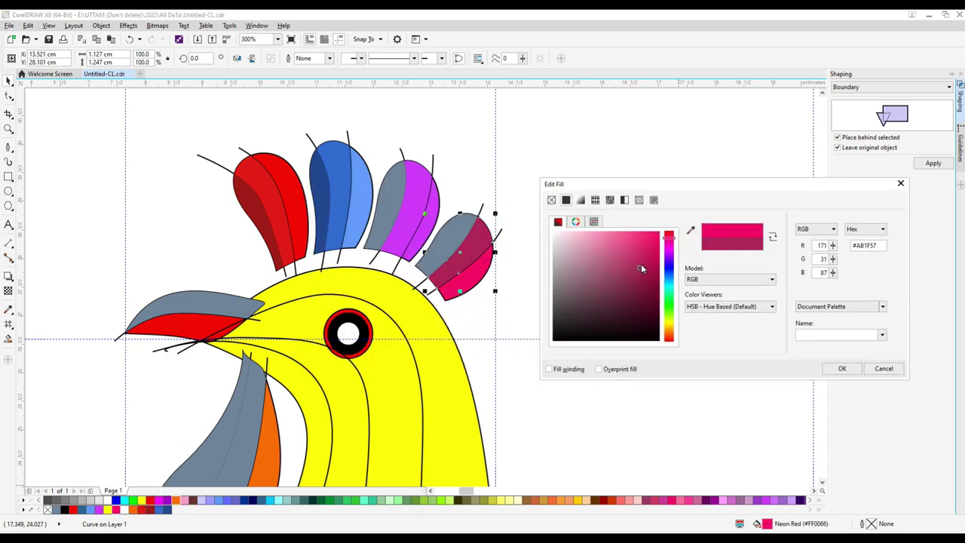
click(842, 368)
Fill the left section of the pink comb lobe with dark maroon #8C1142.
click(176, 509)
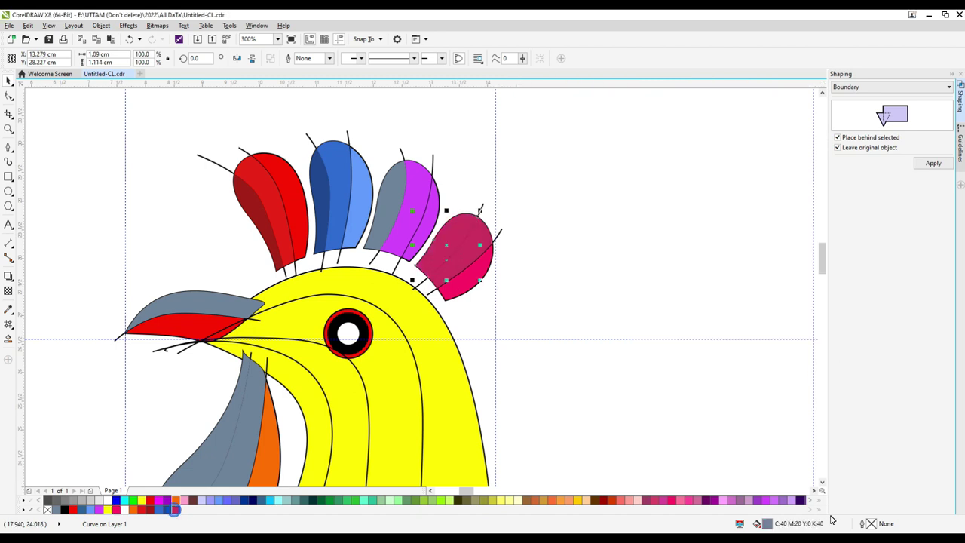
double_click(767, 524)
drag(430, 179, 673, 190)
drag(642, 270, 647, 283)
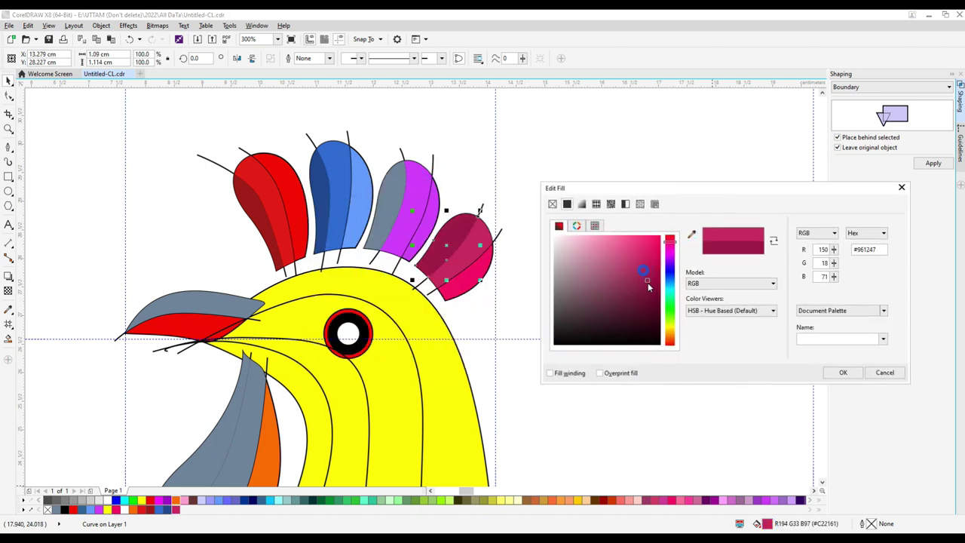
click(844, 372)
Darken the fill of the purple comb lobe's middle section to #981BC2.
click(417, 208)
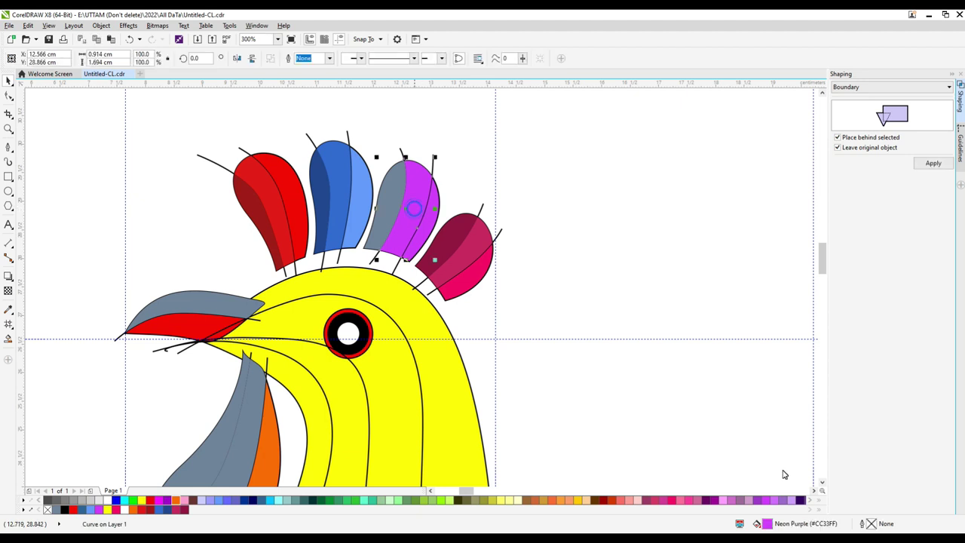
double_click(763, 523)
drag(457, 180, 682, 189)
drag(624, 258, 630, 279)
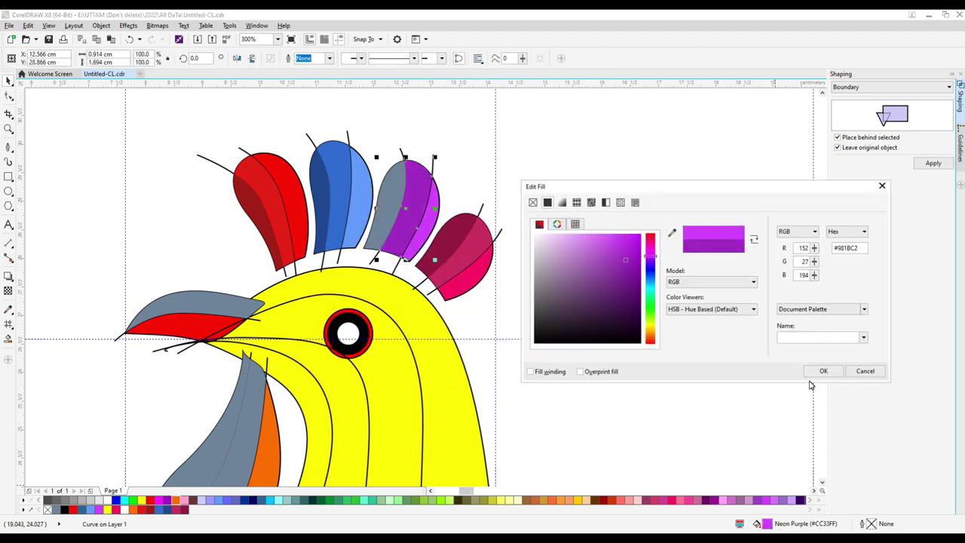
click(823, 370)
Fill the left section of the purple comb lobe with a deep, dark purple.
click(394, 185)
click(192, 508)
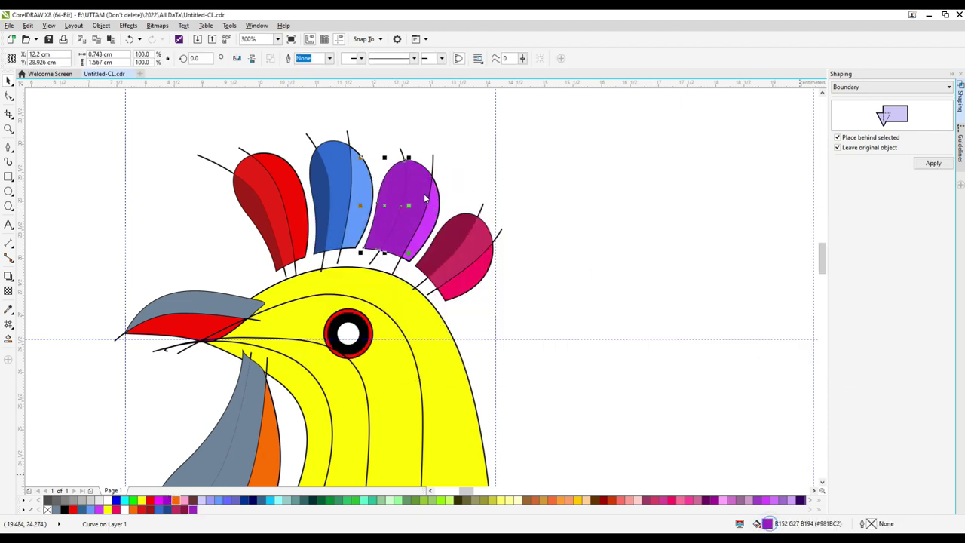
double_click(765, 523)
drag(467, 176, 683, 176)
click(631, 282)
click(816, 361)
click(640, 341)
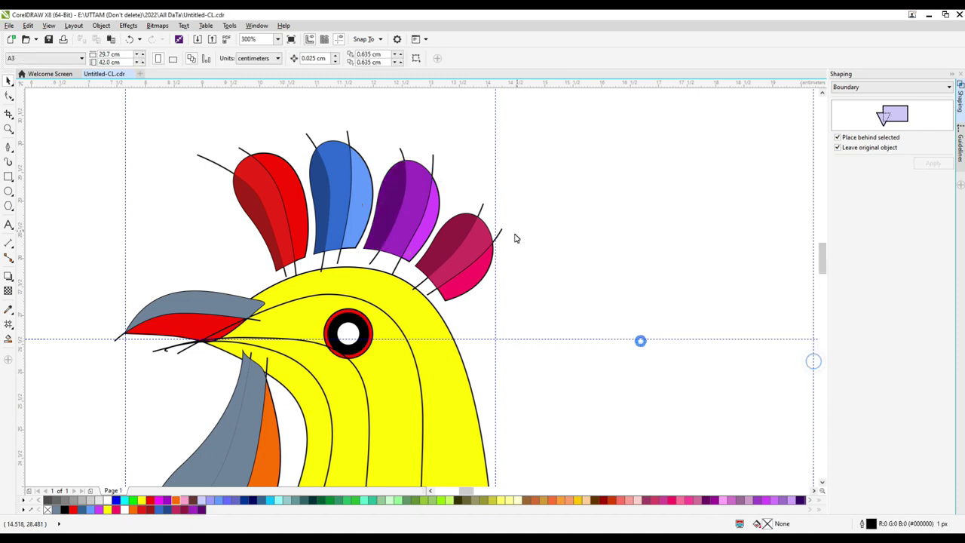
Select all the dividing curves crossing the four comb lobes and delete them.
click(500, 232)
shift+click(482, 207)
shift+click(432, 157)
shift+click(399, 149)
shift+click(346, 131)
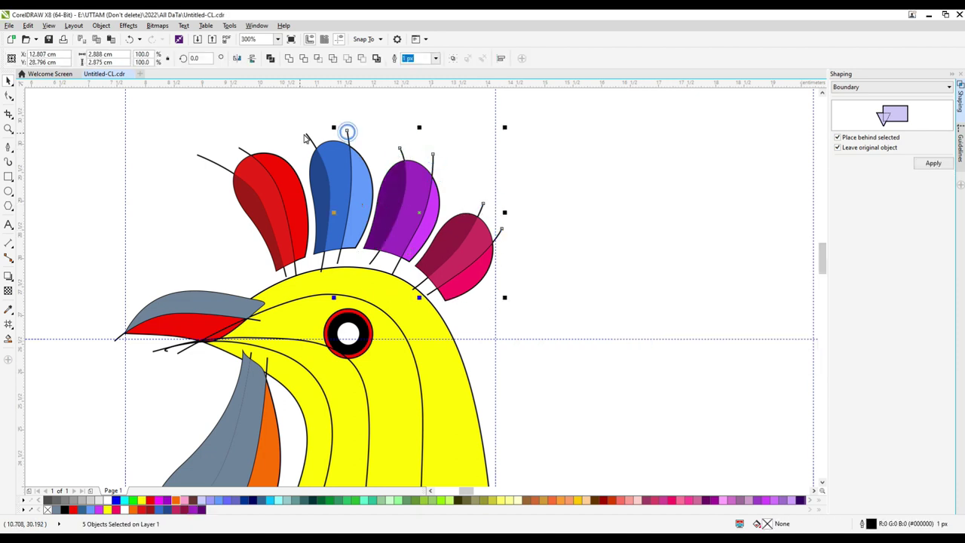
shift+click(305, 138)
right_click(211, 162)
click(255, 261)
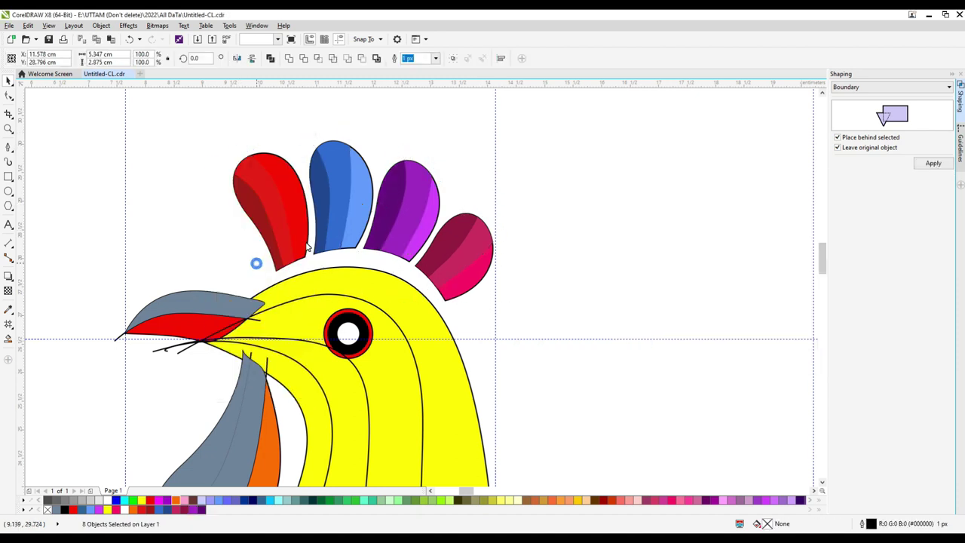
Fill the upper section of the beak with dark red #991616.
scroll(391, 198, down, 1)
scroll(426, 200, down, 1)
scroll(362, 250, up, 1)
scroll(328, 201, up, 1)
click(352, 201)
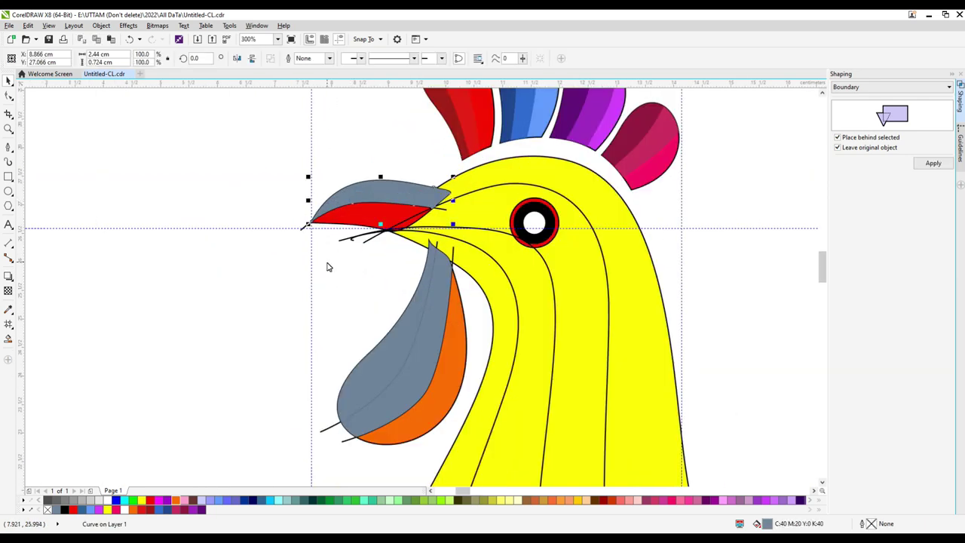
click(185, 511)
click(205, 299)
click(374, 194)
click(148, 511)
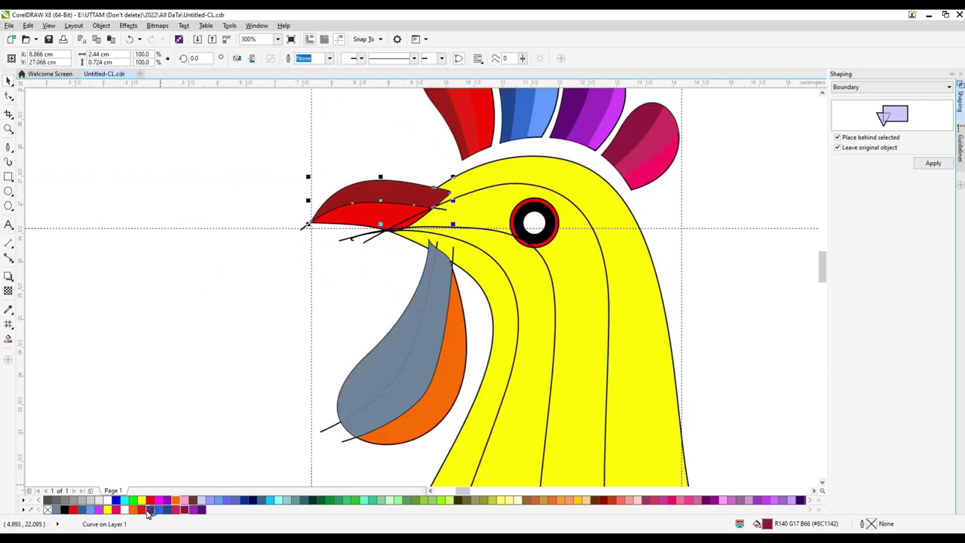
Place the beak's dividing curve lower across the red part and extend its inner end past the beak's edge.
key(ctrl+z)
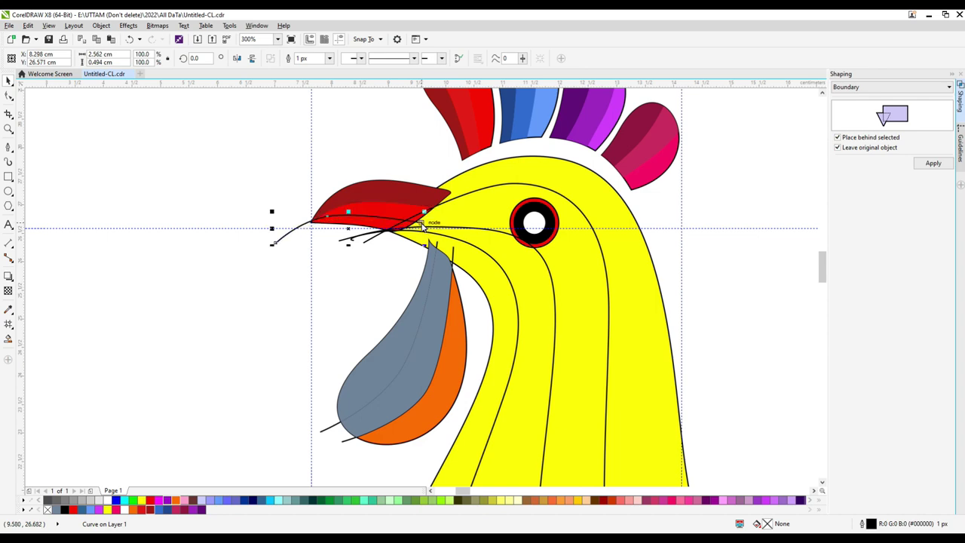
scroll(422, 225, up, 2)
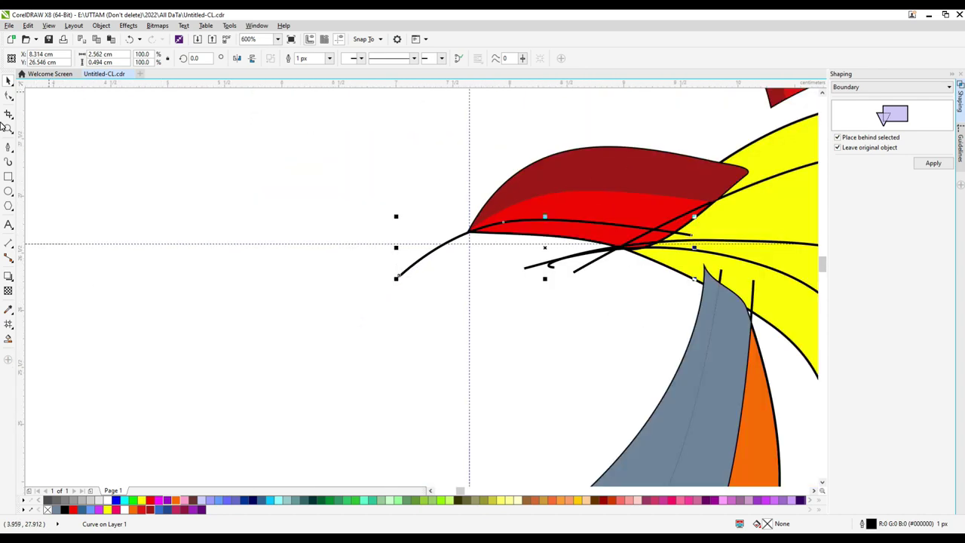
click(8, 96)
Smart Fill the beak band between the dark upper section and the lowered dividing curve.
click(7, 338)
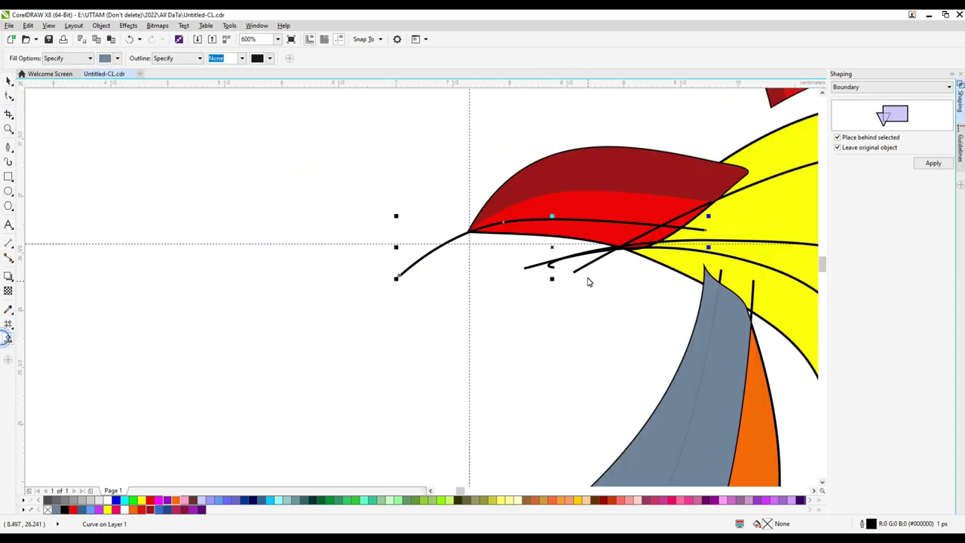
click(663, 215)
key(space)
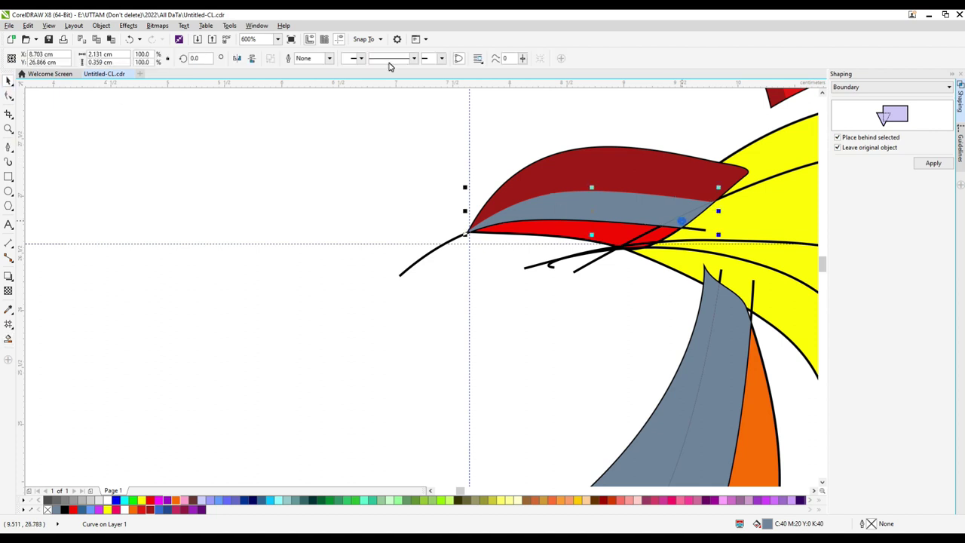
click(291, 61)
Fill the beak's middle band with the medium red #D41B1B.
click(150, 511)
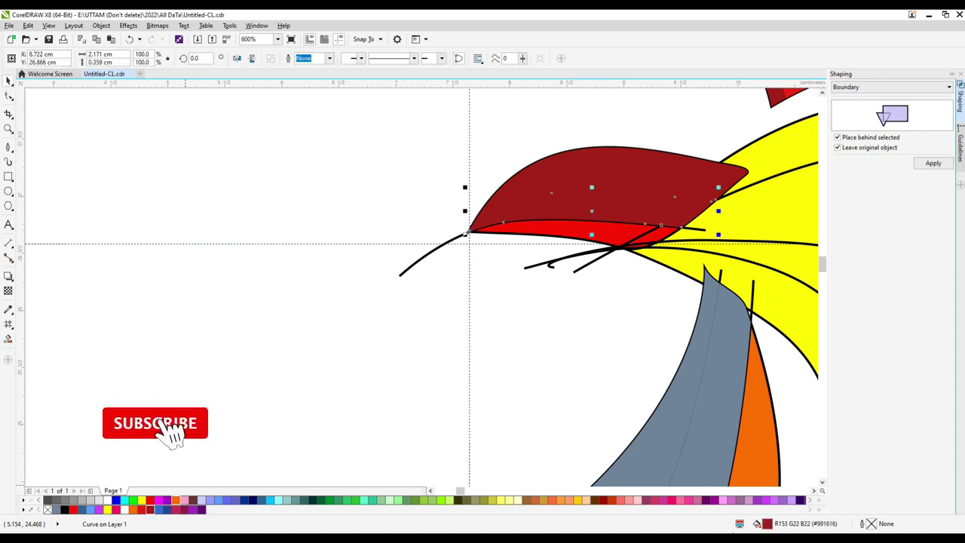
double_click(764, 523)
drag(446, 184, 370, 226)
drag(312, 276, 326, 284)
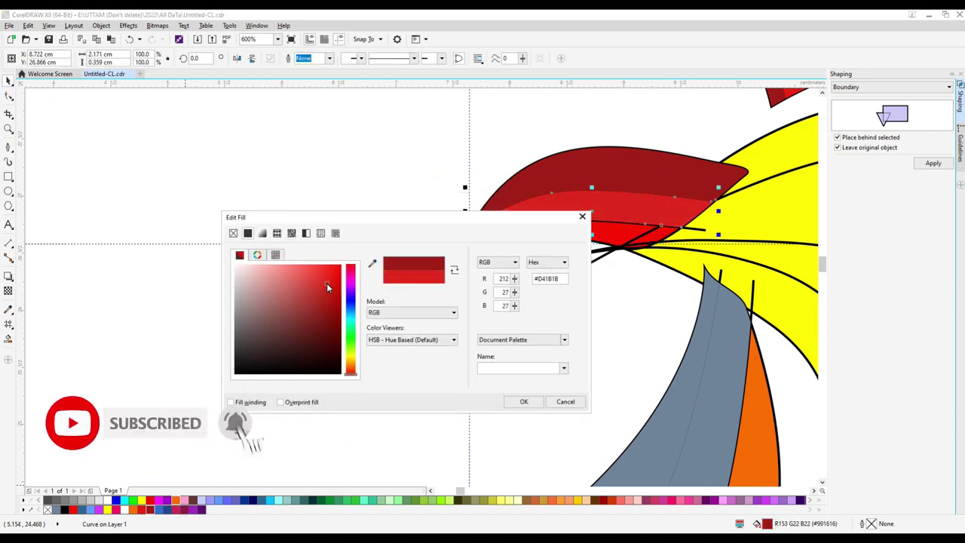
key(Return)
Delete the curved dividing line that crosses the lower part of the beak.
click(427, 257)
right_click(462, 235)
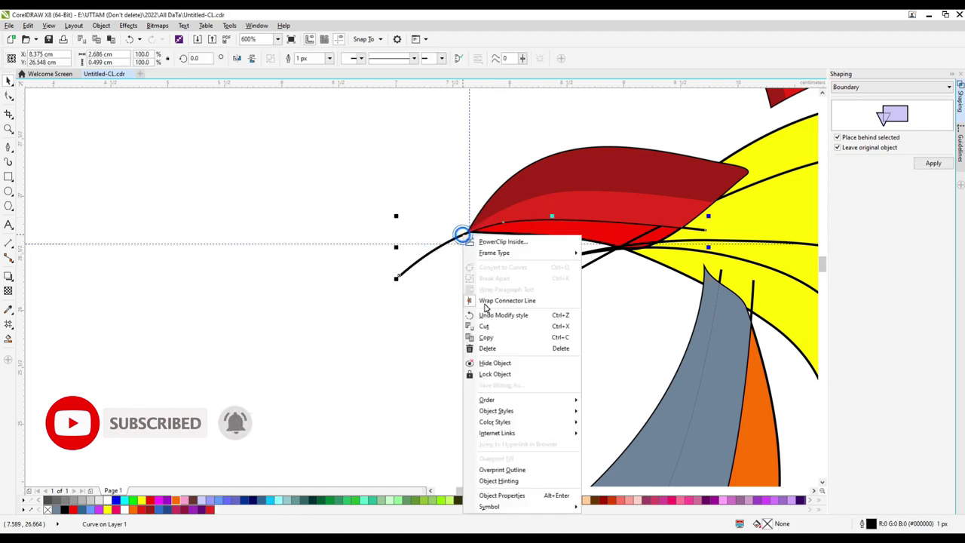
click(491, 347)
scroll(456, 252, down, 2)
scroll(471, 247, up, 2)
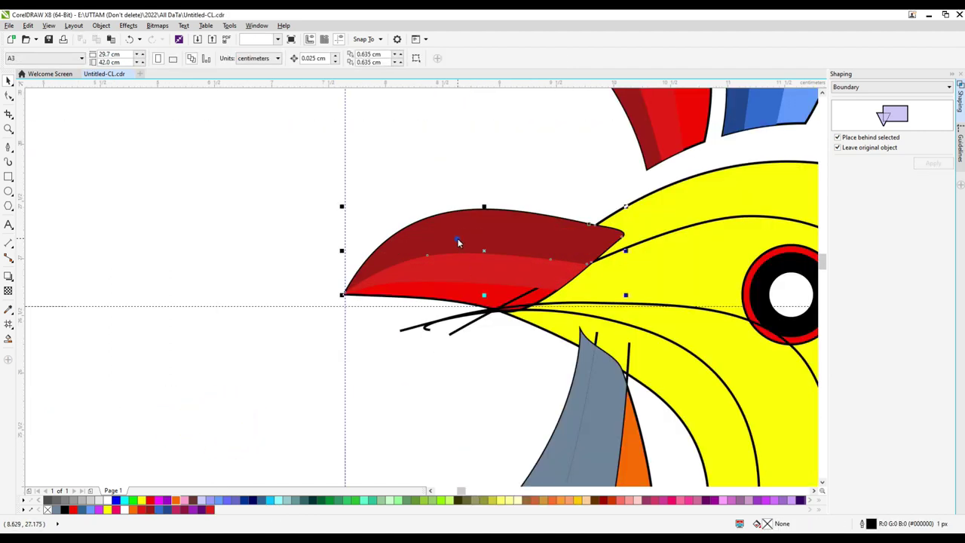
Fill the beak's lowest section with dark red #991616.
click(116, 510)
click(210, 510)
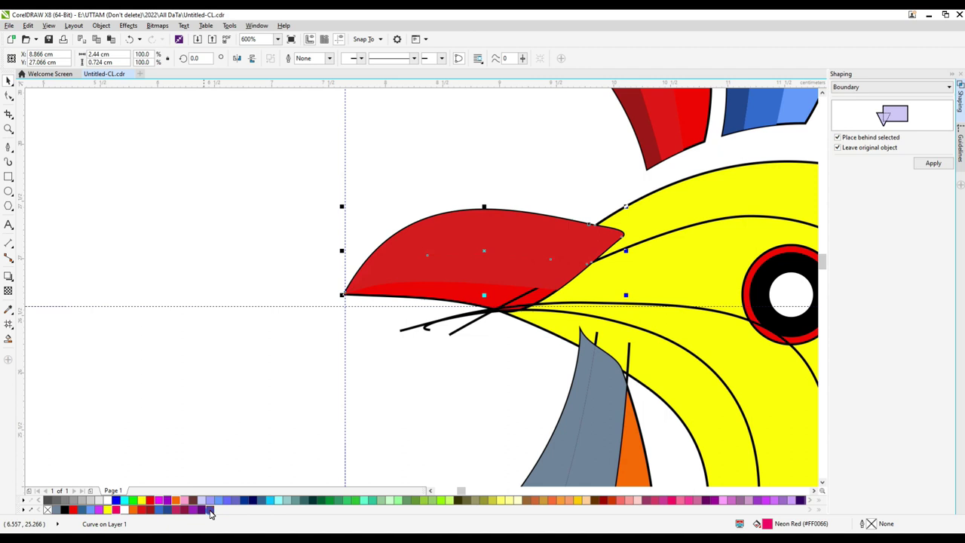
click(142, 510)
click(8, 310)
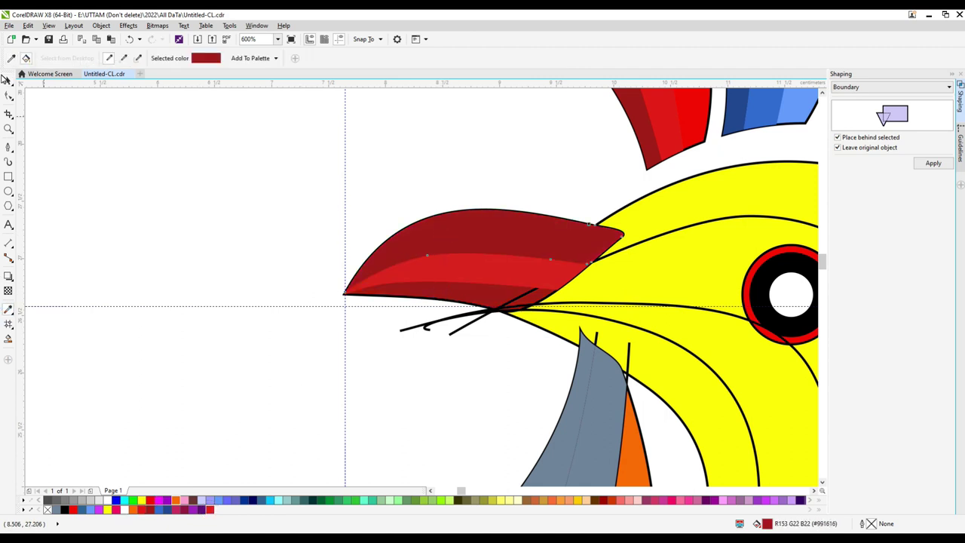
click(465, 270)
click(460, 241)
key(ctrl+z)
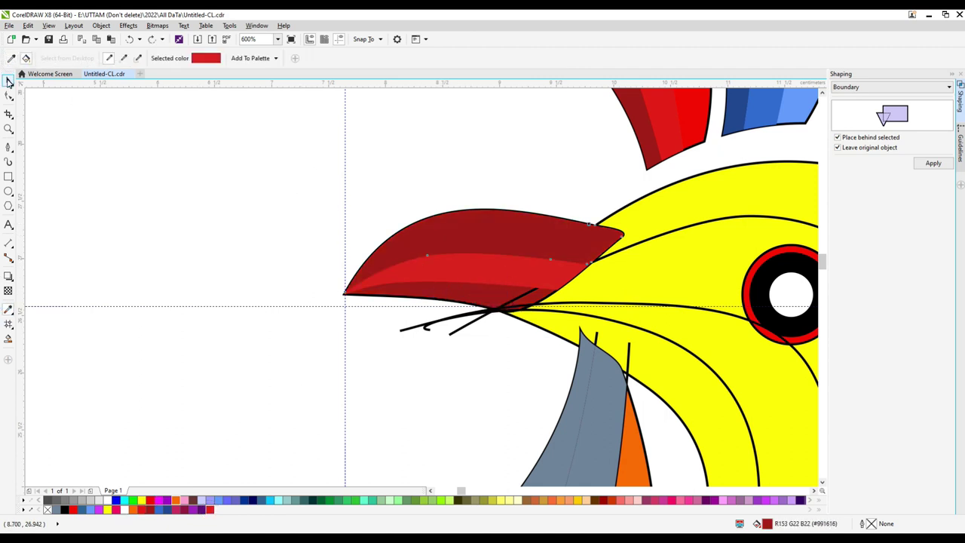
Fill the upper section of the beak with bright red.
click(8, 79)
click(200, 226)
click(451, 222)
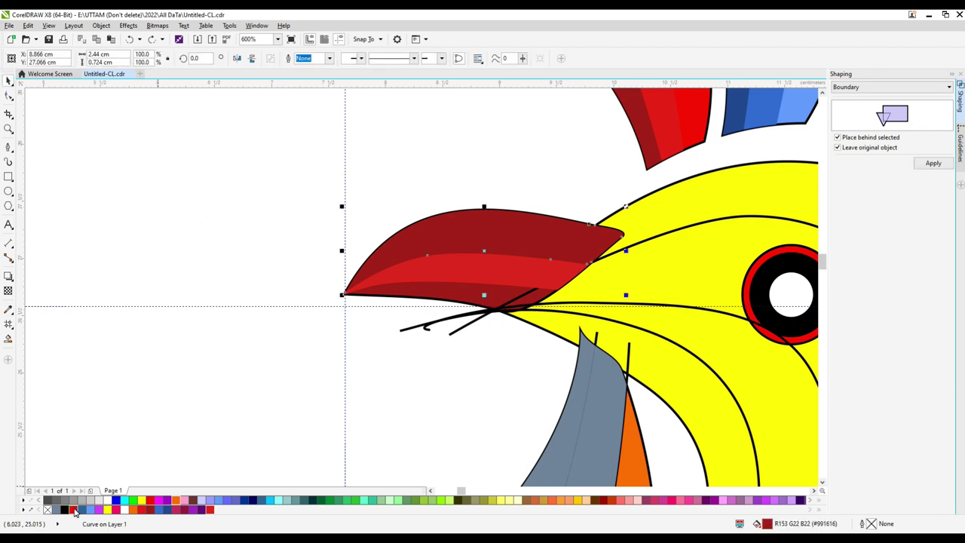
click(74, 509)
click(214, 359)
Fill the wattle's middle section with the darker orange #CF5D10.
scroll(281, 294, down, 2)
scroll(343, 384, up, 2)
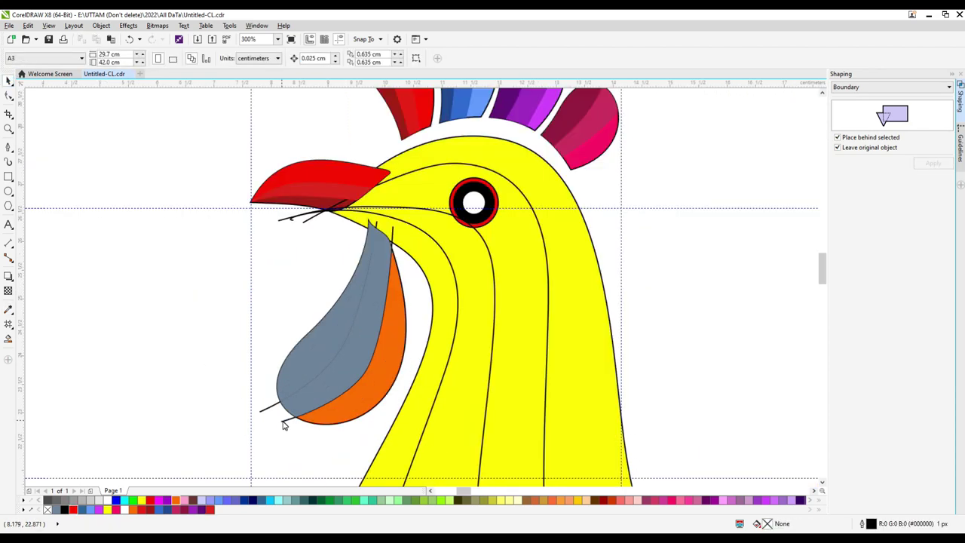
click(261, 411)
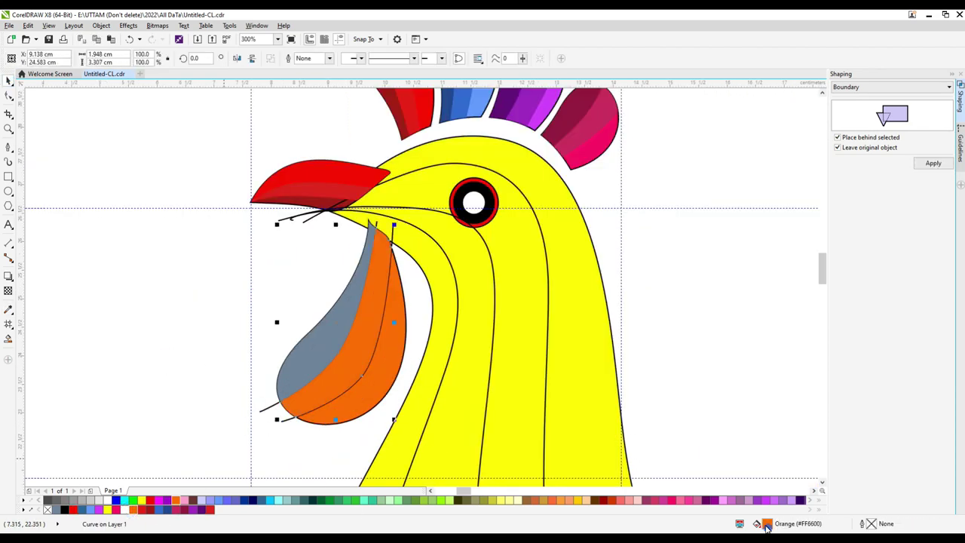
double_click(767, 526)
drag(377, 175, 566, 176)
click(596, 252)
click(784, 368)
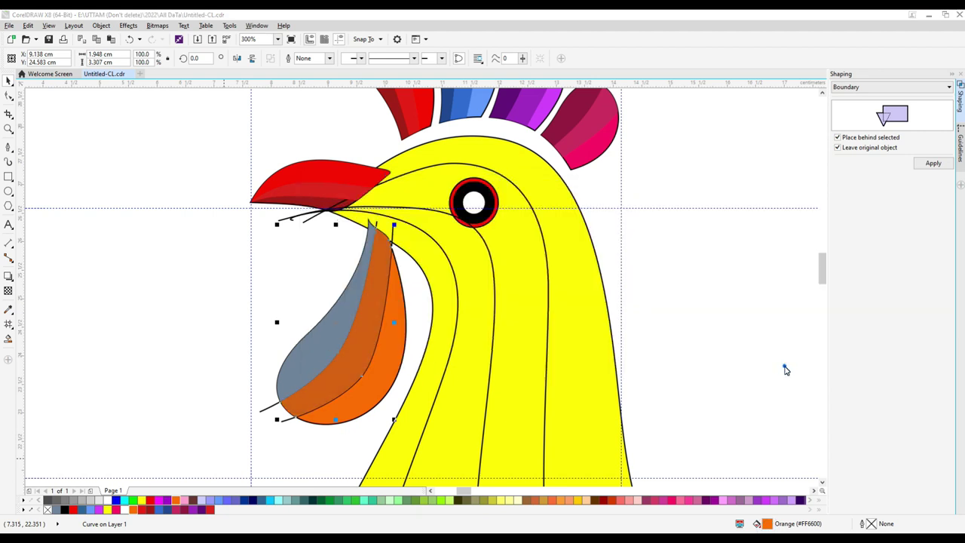
Fill the wattle's front section with the dark orange-brown #96430C.
click(307, 335)
click(217, 510)
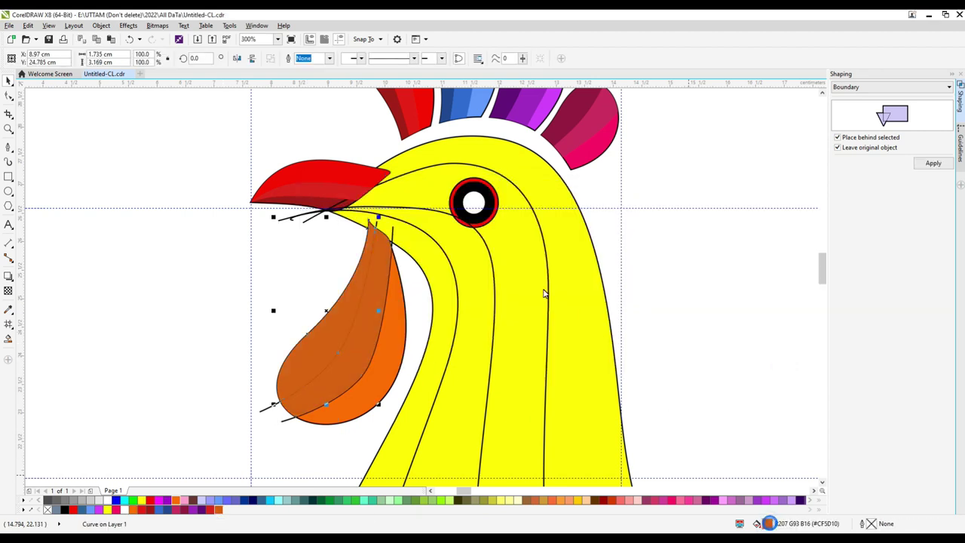
double_click(767, 523)
drag(377, 174, 579, 174)
drag(592, 249, 616, 289)
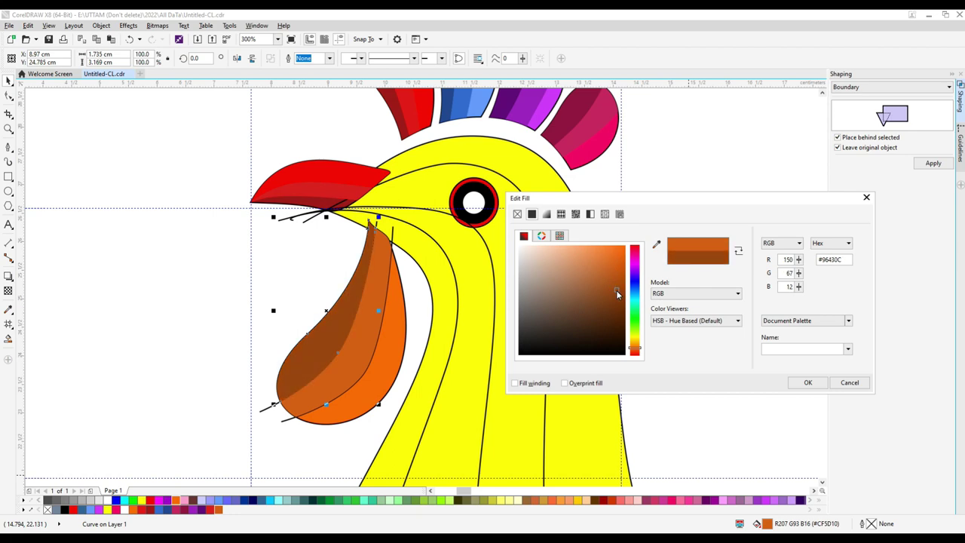
click(807, 382)
Delete both dividing curves running through the wattle.
click(281, 419)
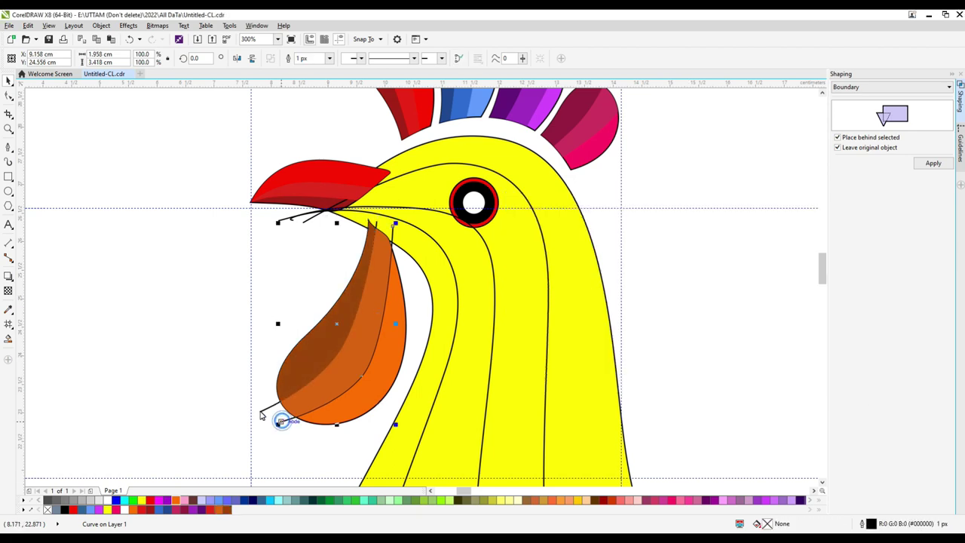
shift+click(263, 410)
right_click(262, 410)
click(285, 267)
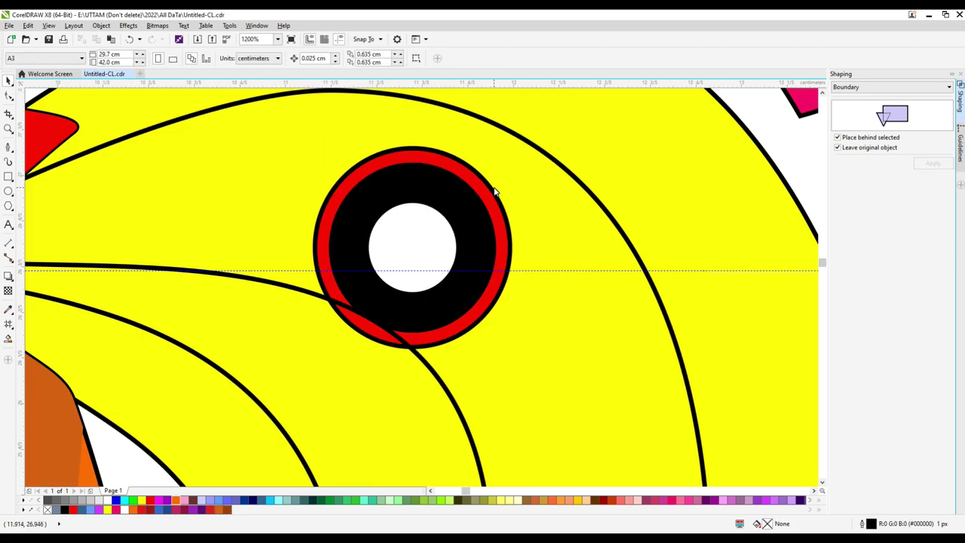
Add an enlarged circle of about 0.97 × 0.99 cm around the eye and fill it black.
click(496, 190)
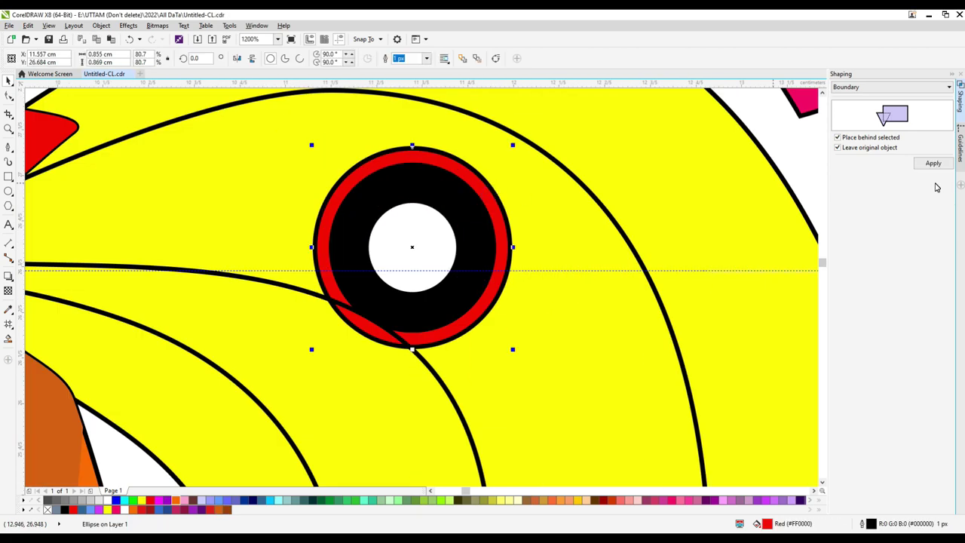
drag(512, 349, 527, 363)
click(65, 511)
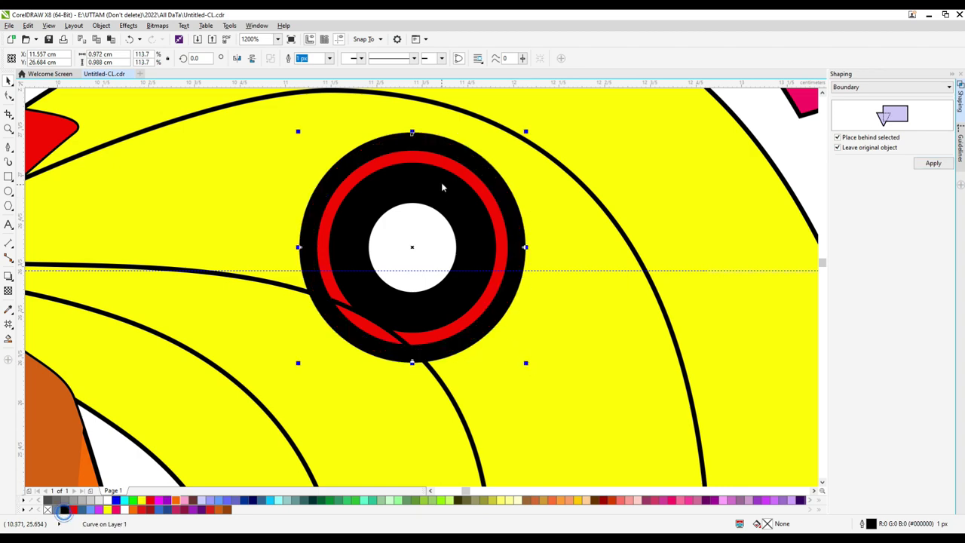
Change the outline width of the eye's red ring.
click(450, 167)
click(427, 59)
click(399, 68)
scroll(474, 243, down, 2)
click(543, 245)
Group the colored head parts and move the beak and wattle clear of the front of the head.
scroll(498, 247, down, 2)
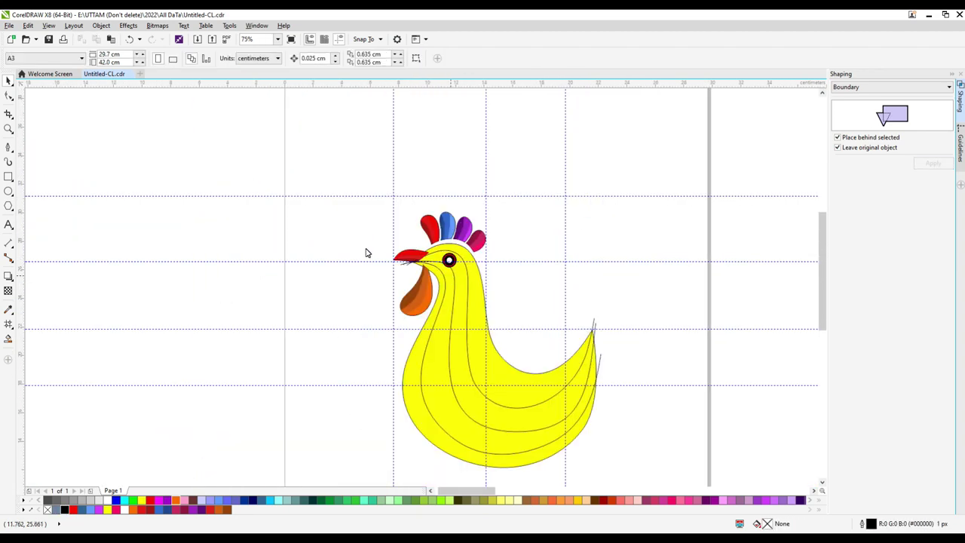
scroll(352, 214, up, 1)
drag(392, 155, 567, 237)
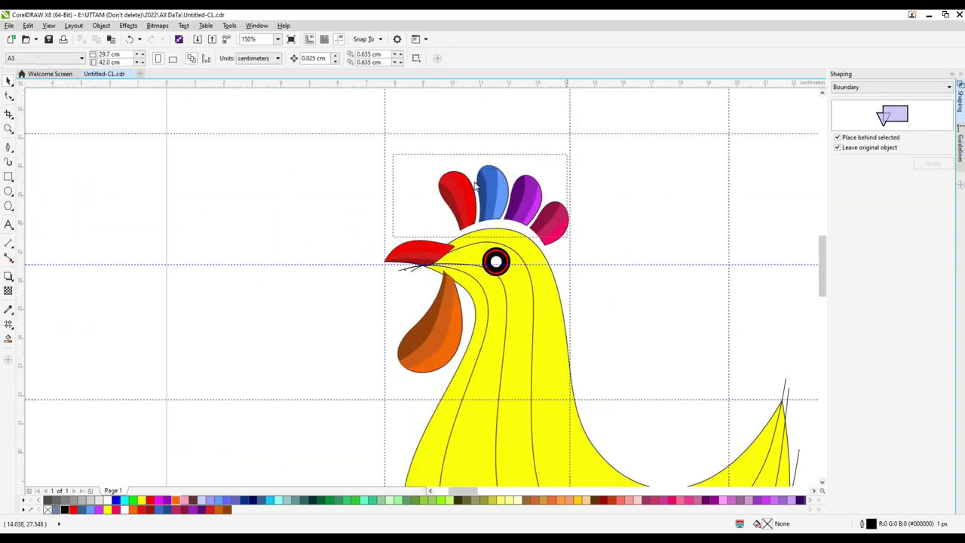
drag(498, 288, 501, 265)
click(454, 61)
shift+click(438, 245)
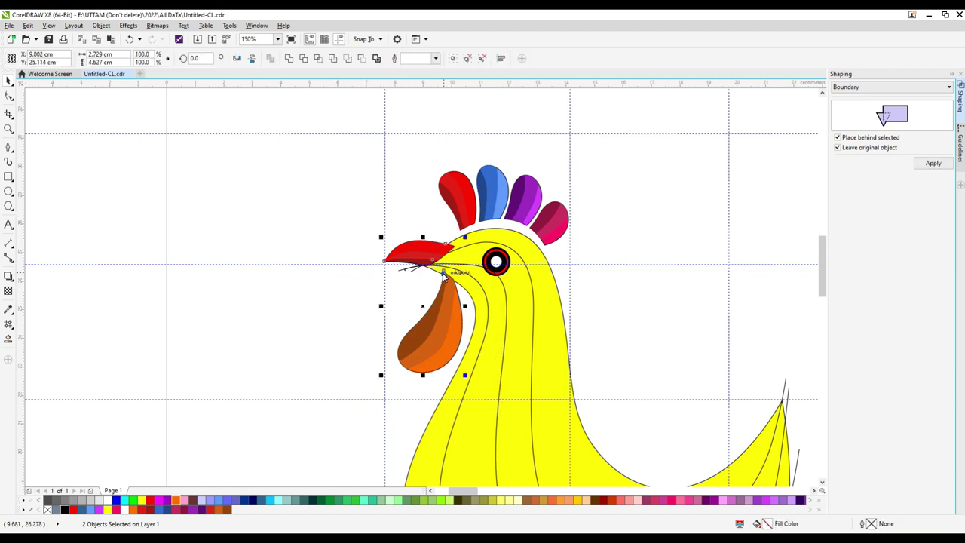
drag(444, 271, 343, 271)
Move all the eye's circles about 4.6 cm horizontally, into the empty space behind the neck.
click(496, 262)
click(605, 268)
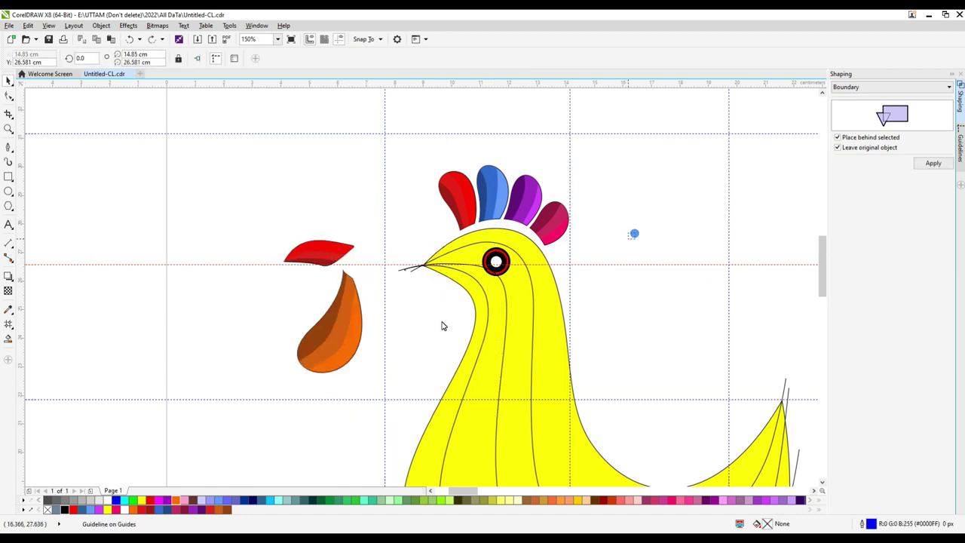
drag(633, 234, 442, 326)
drag(497, 262, 628, 264)
Smart Fill the body's bands enclosed by the dividing curves, leaving the outermost breast band yellow.
scroll(407, 245, down, 2)
scroll(479, 282, up, 1)
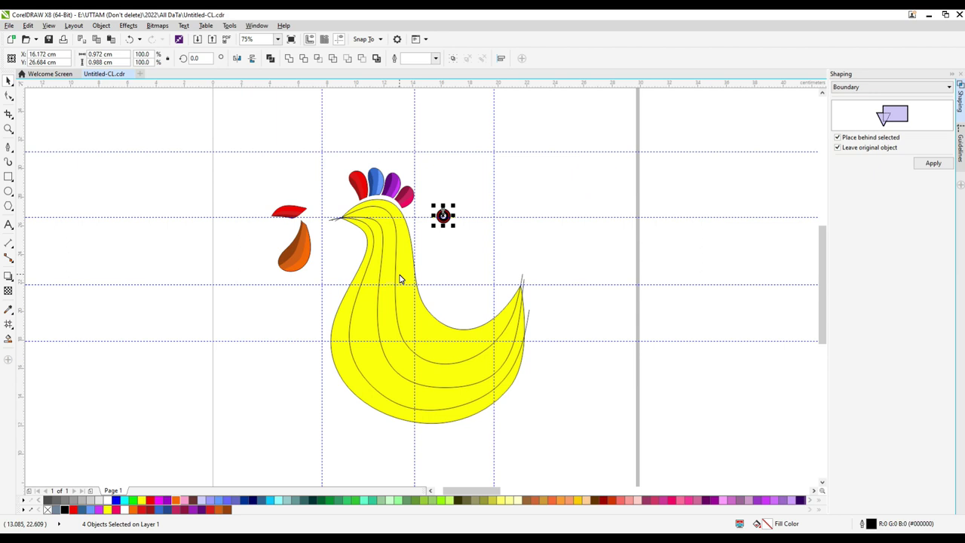
click(10, 339)
click(393, 213)
click(388, 218)
click(377, 227)
click(9, 80)
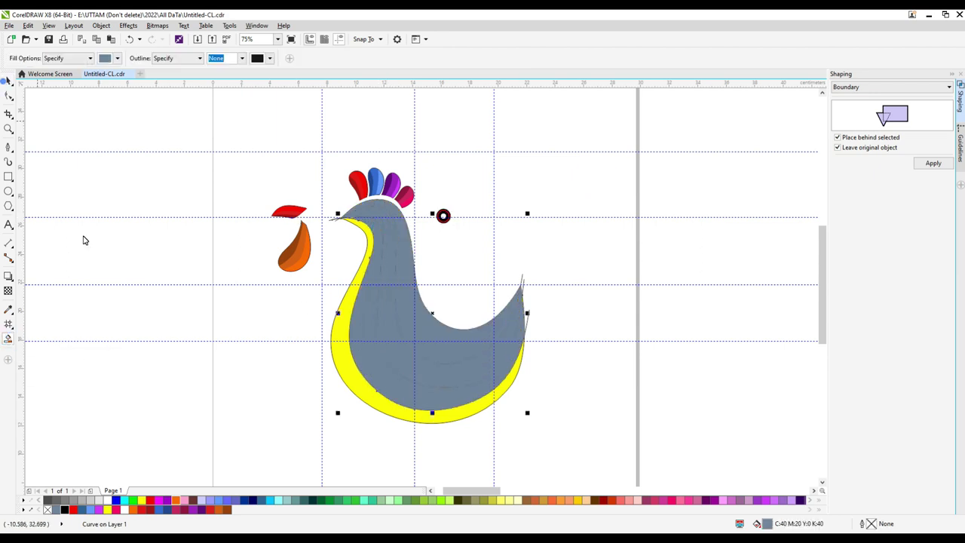
click(104, 308)
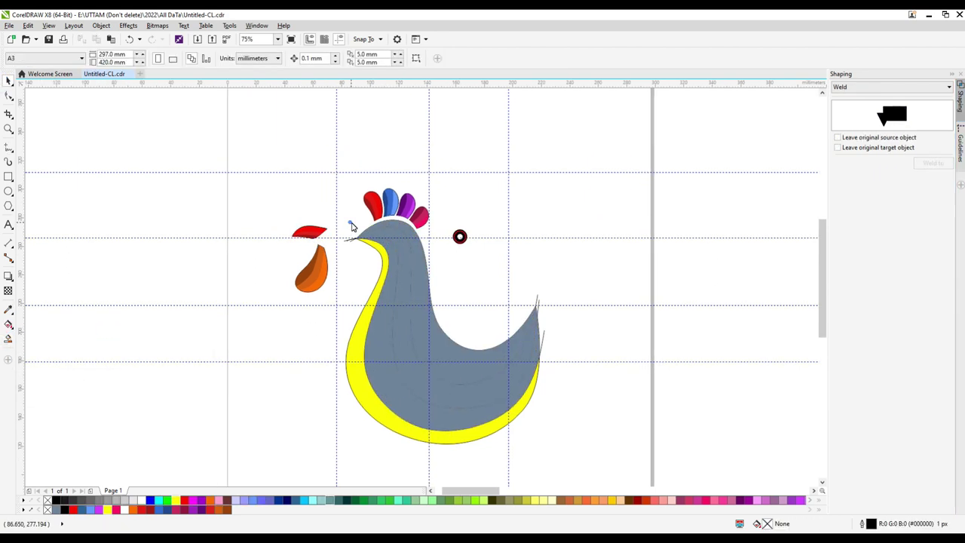
Ungroup the body's pieces and fill them all with Yellow #FFFF00.
drag(352, 226, 552, 461)
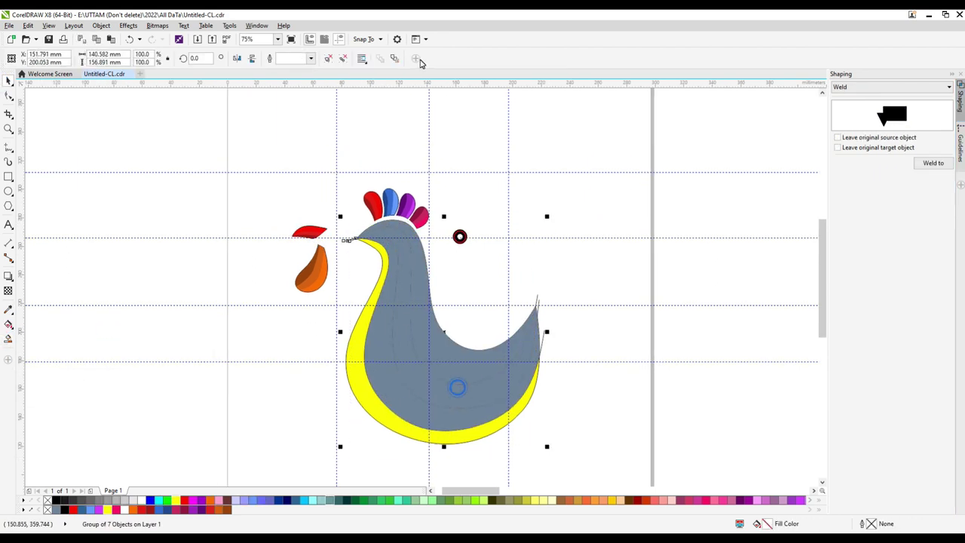
click(329, 59)
click(107, 510)
Change the body pieces' fill to a linear fountain fill from yellow to red #FF0000.
double_click(763, 523)
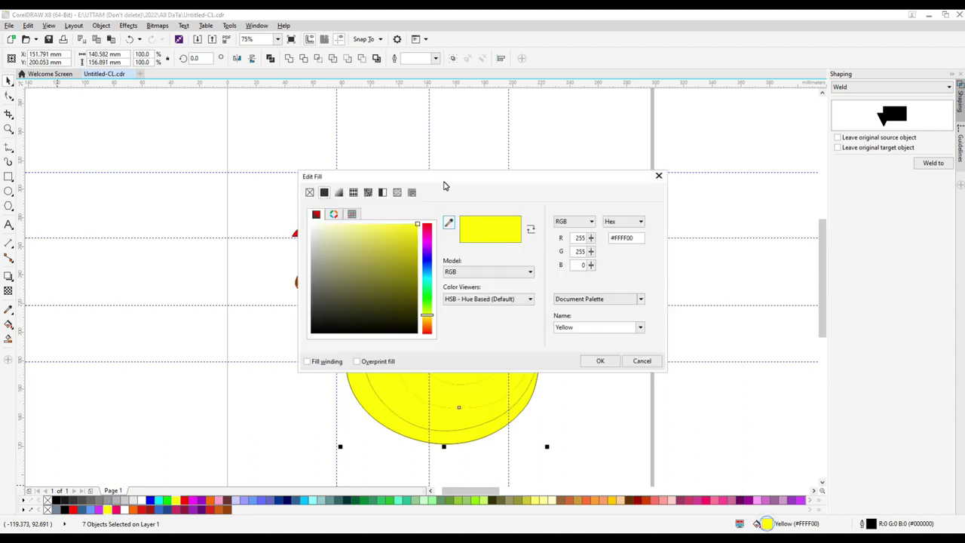
drag(440, 180, 657, 228)
click(555, 239)
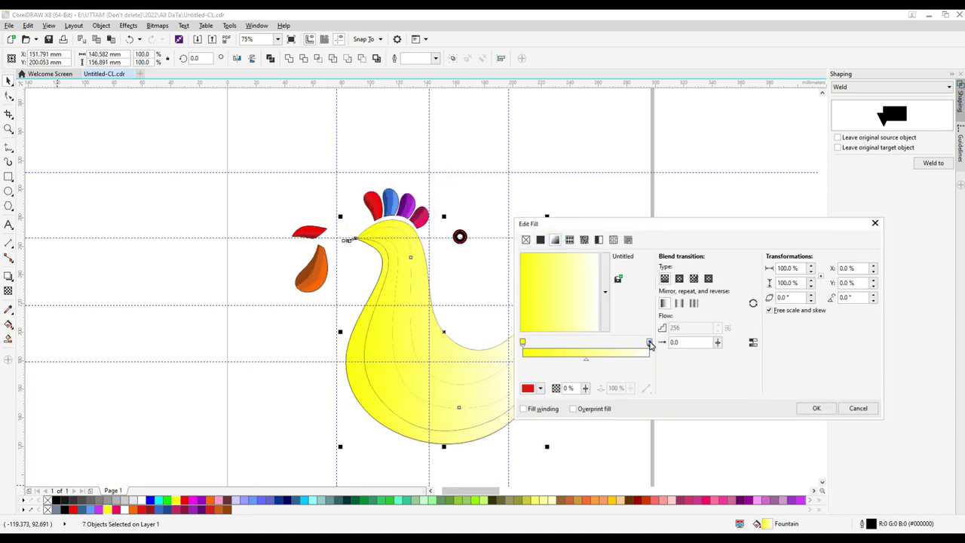
click(539, 387)
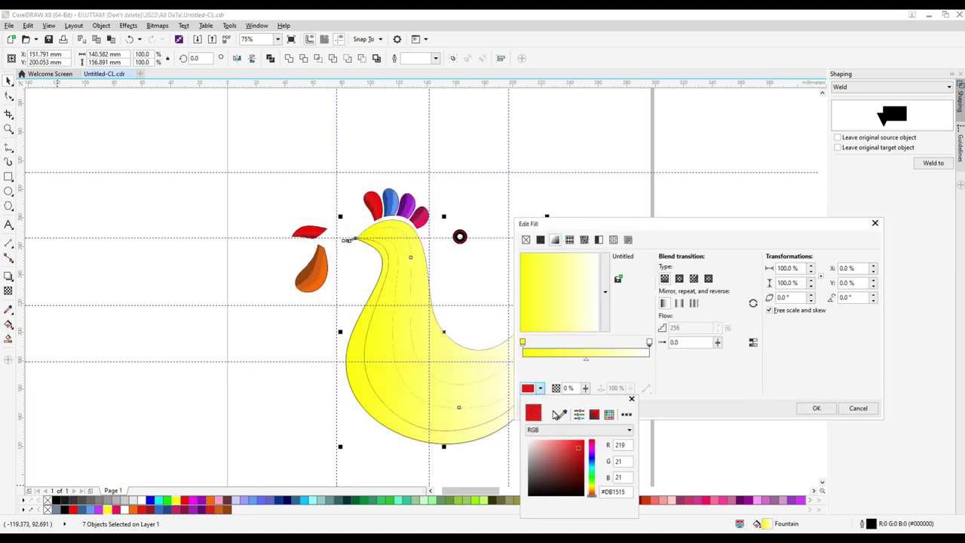
click(559, 415)
click(74, 510)
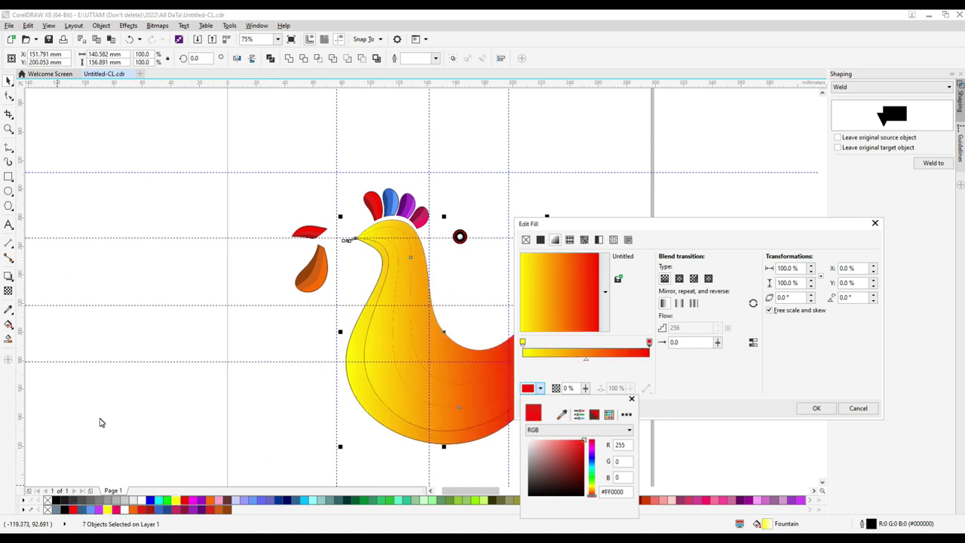
Rotate the fountain fill to 39.3° so it runs from yellow at the breast to red at the tail, and apply it.
click(569, 303)
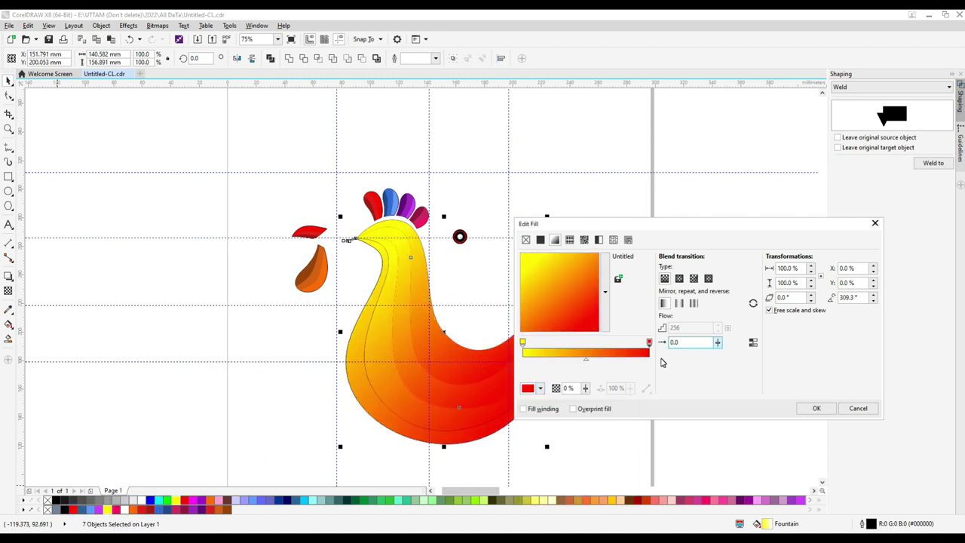
click(577, 307)
click(752, 342)
click(565, 290)
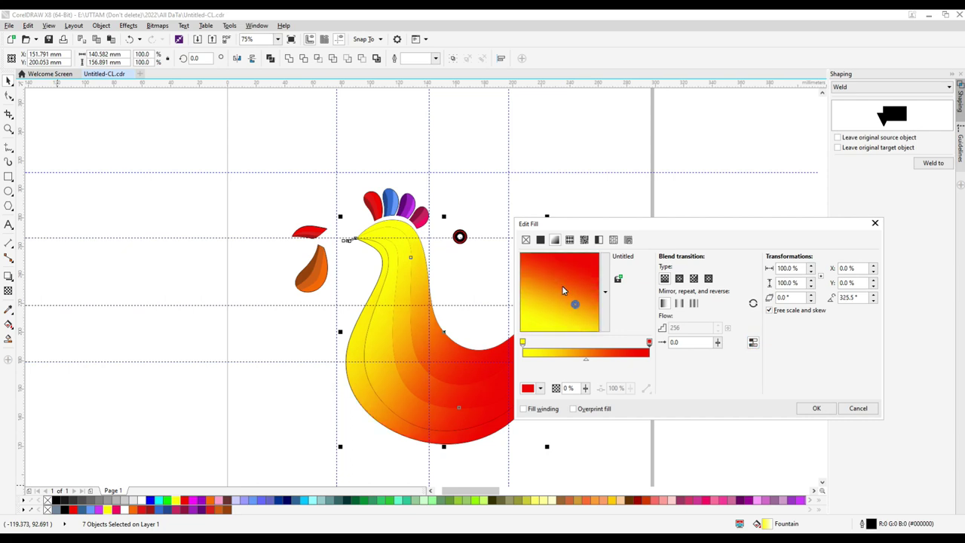
click(566, 293)
click(564, 288)
click(753, 344)
click(753, 345)
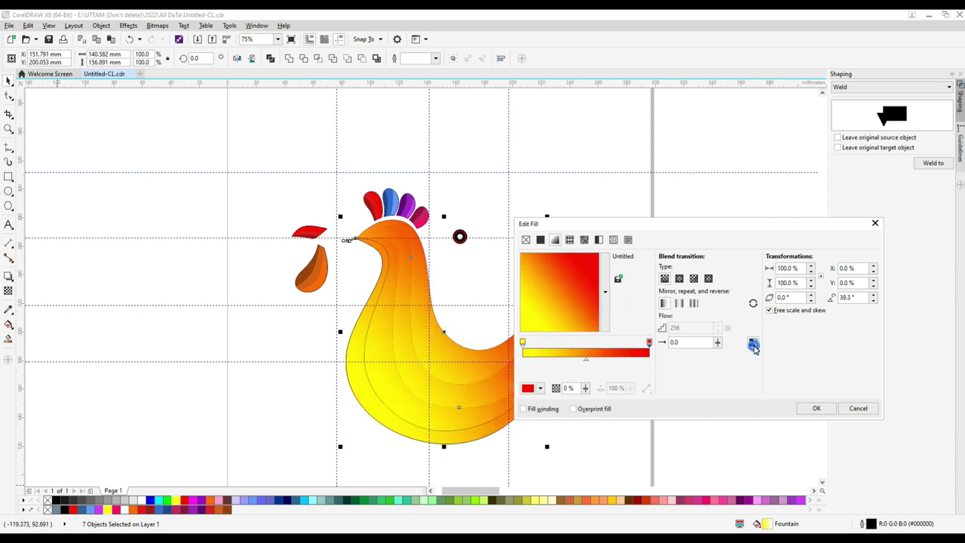
click(754, 345)
click(816, 408)
click(565, 274)
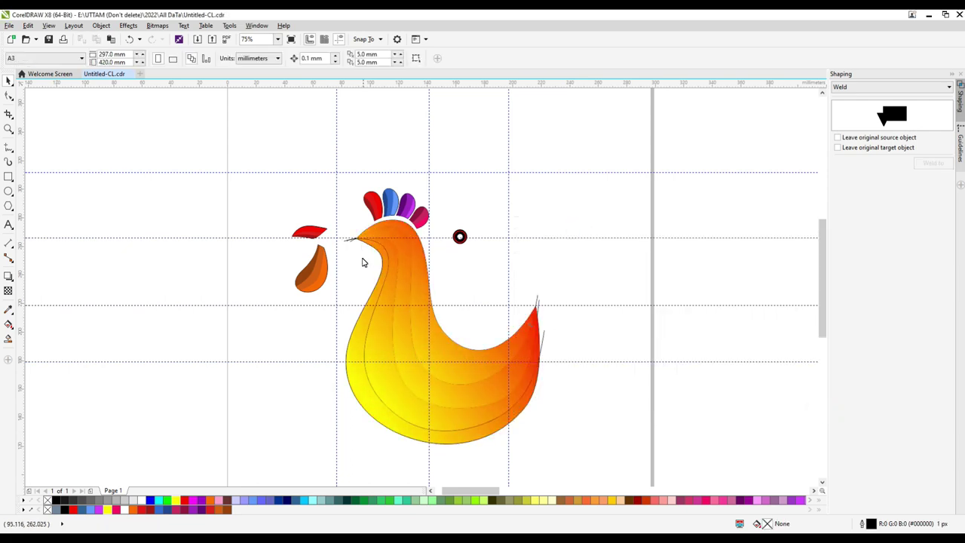
Delete the leftover dividing curves that stick out past the front tip of the head.
scroll(364, 260, up, 6)
click(369, 165)
shift+click(327, 167)
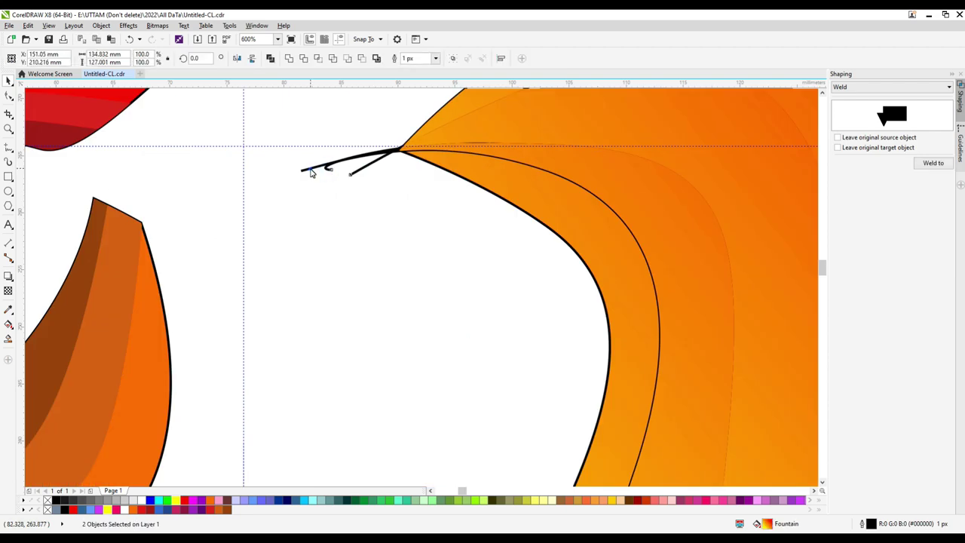
shift+click(307, 169)
right_click(308, 169)
click(334, 268)
scroll(418, 213, down, 3)
click(458, 338)
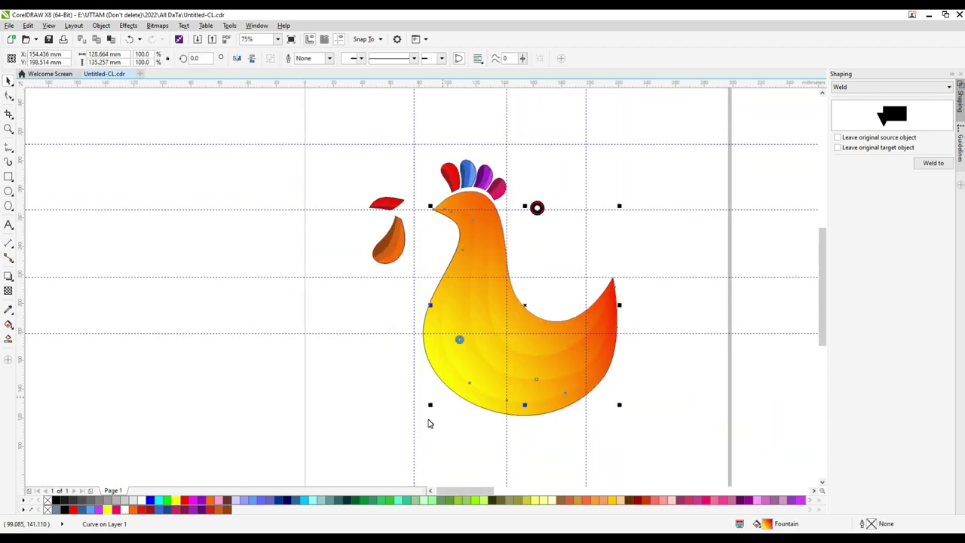
click(407, 423)
Move the beak's pieces back onto the front tip of the head.
scroll(429, 382, up, 1)
scroll(440, 379, down, 1)
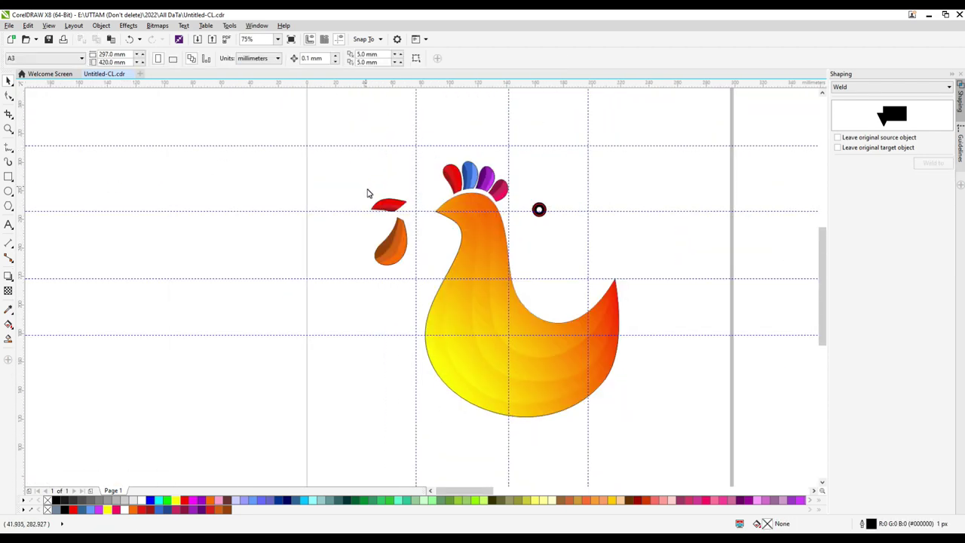
scroll(369, 194, up, 1)
click(401, 217)
drag(480, 222, 479, 222)
scroll(479, 223, up, 3)
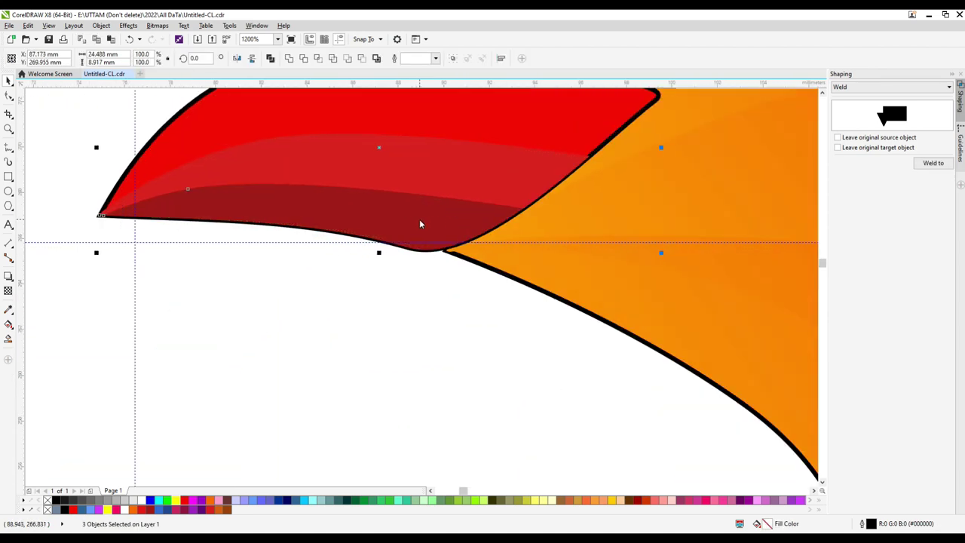
Group the three beak pieces and draw a closed Pen shape whose curved side crosses the beak's rear edge.
scroll(439, 222, down, 2)
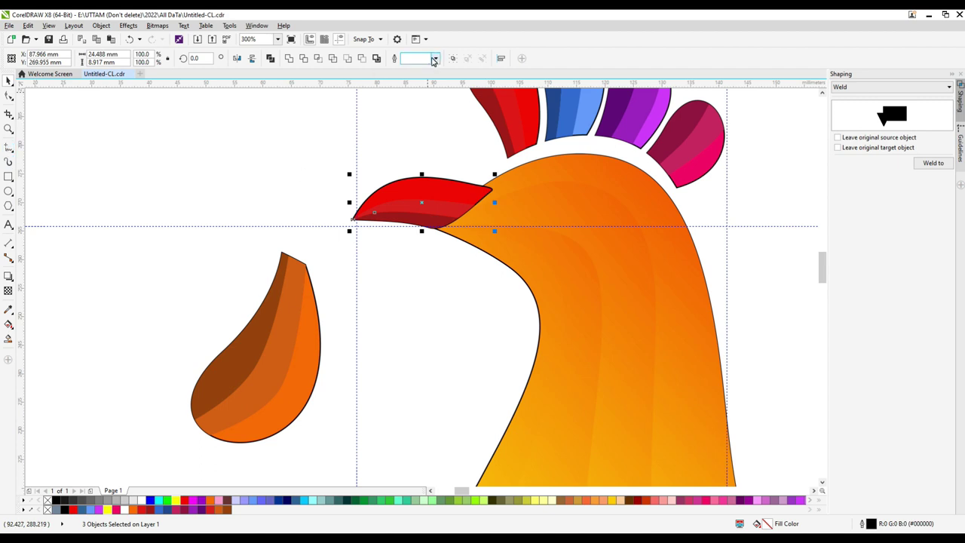
click(452, 58)
key(F5)
scroll(506, 201, up, 1)
click(9, 148)
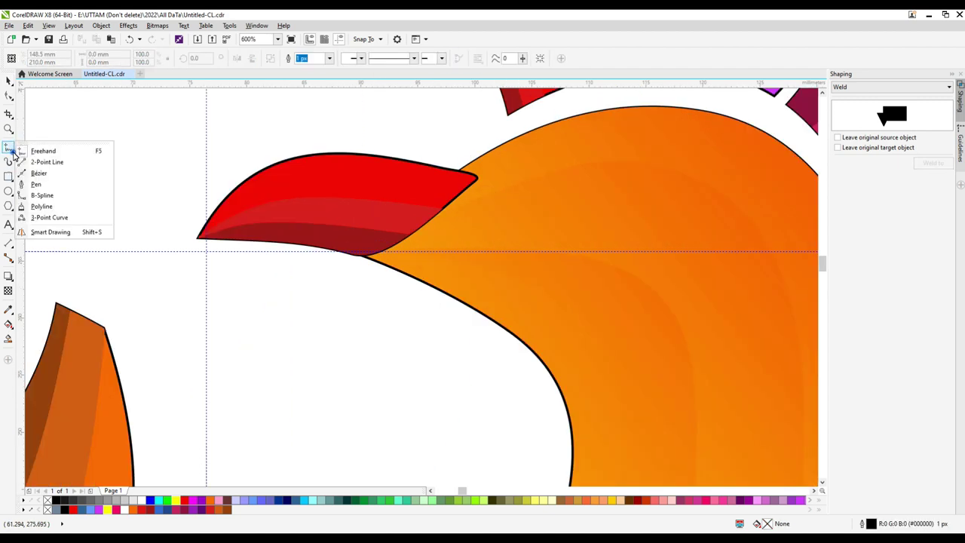
click(34, 183)
click(337, 263)
scroll(400, 237, up, 1)
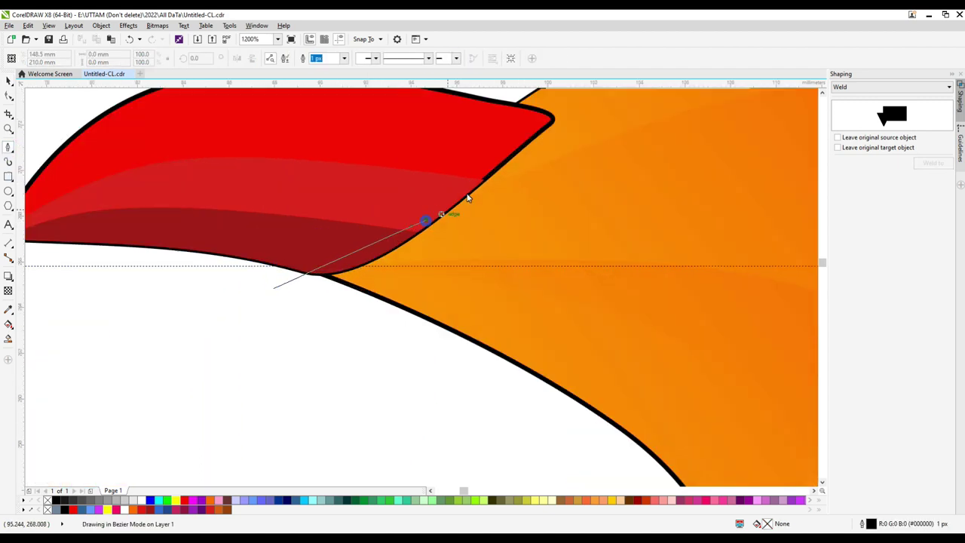
drag(426, 220, 482, 181)
scroll(531, 123, down, 1)
click(550, 92)
click(606, 143)
click(571, 259)
click(482, 326)
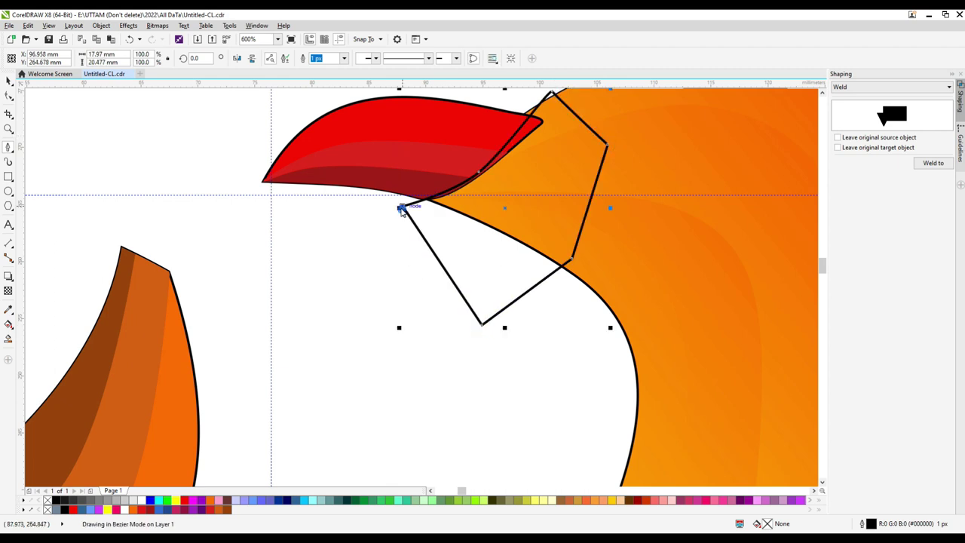
Shift the closed shape slightly toward the beak's front and try trimming the grouped beak with it.
scroll(490, 138, up, 1)
drag(554, 117, 546, 118)
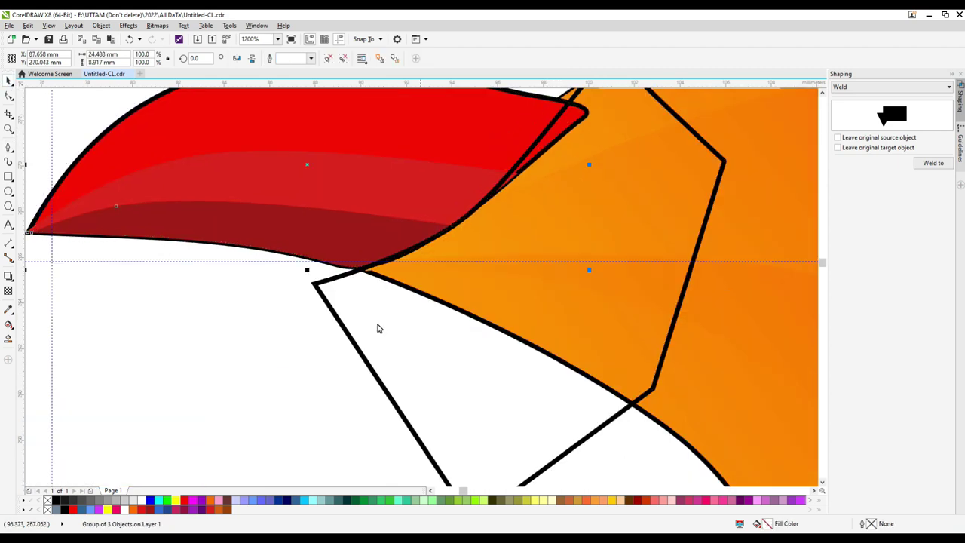
key(ctrl+z)
drag(349, 333, 337, 334)
shift+click(329, 241)
click(303, 58)
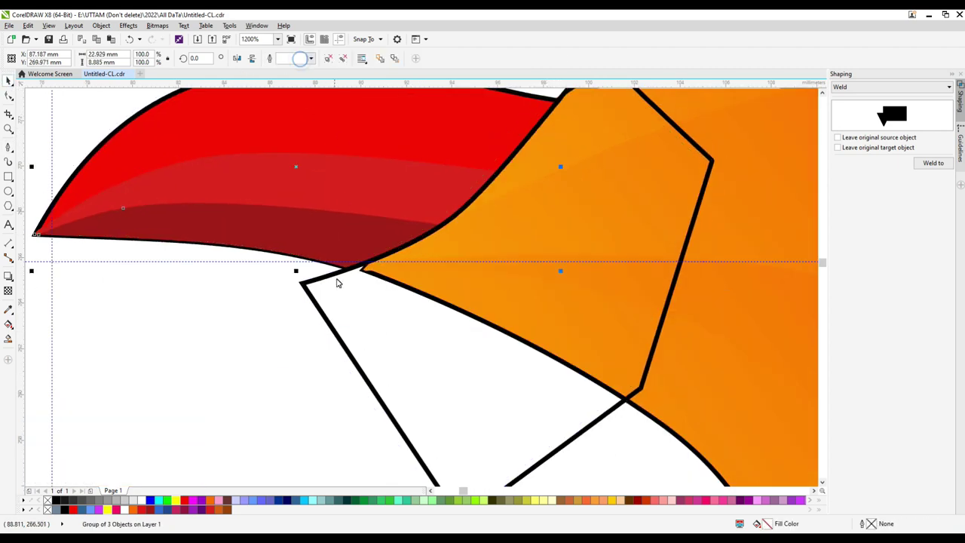
key(ctrl+z)
Adjust the cutting shape's front corner node so its curve passes through the beak's lower rear point.
key(F10)
click(301, 284)
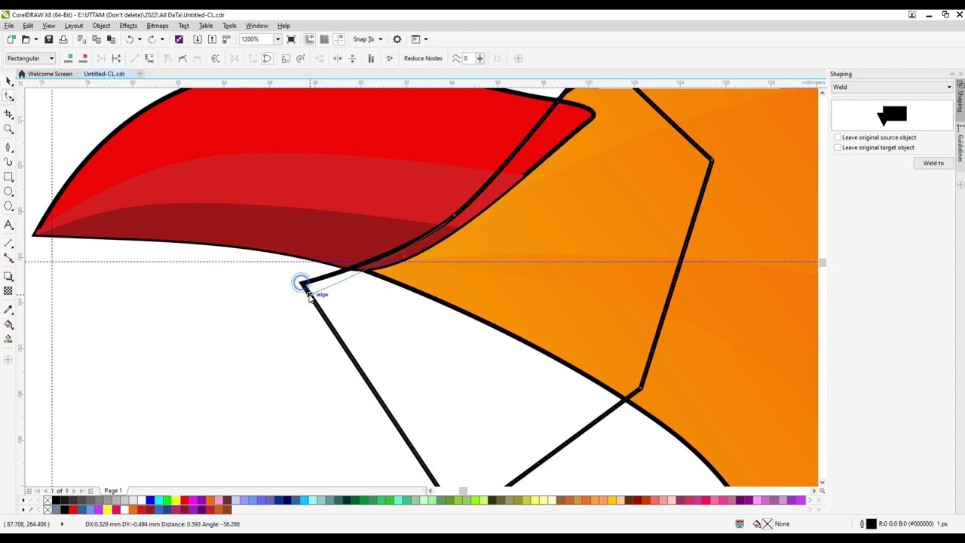
scroll(367, 266, up, 1)
click(236, 363)
click(258, 334)
drag(257, 333, 242, 318)
Trim the rear end of the grouped beak with the cutting shape, and delete the cutting shape.
key(space)
click(321, 245)
scroll(374, 312, down, 1)
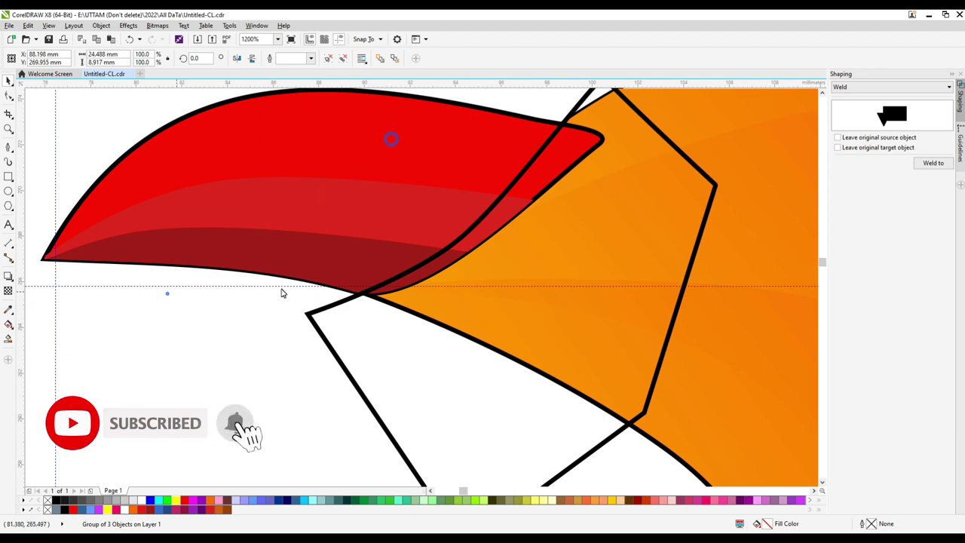
click(309, 312)
shift+click(227, 266)
click(304, 58)
click(308, 314)
right_click(307, 314)
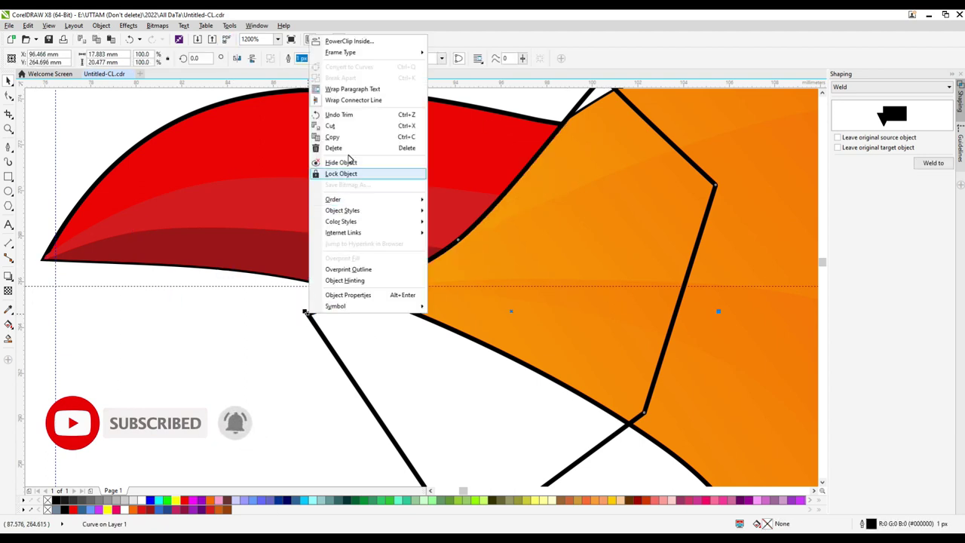
click(351, 148)
drag(430, 255, 404, 240)
key(ctrl+z)
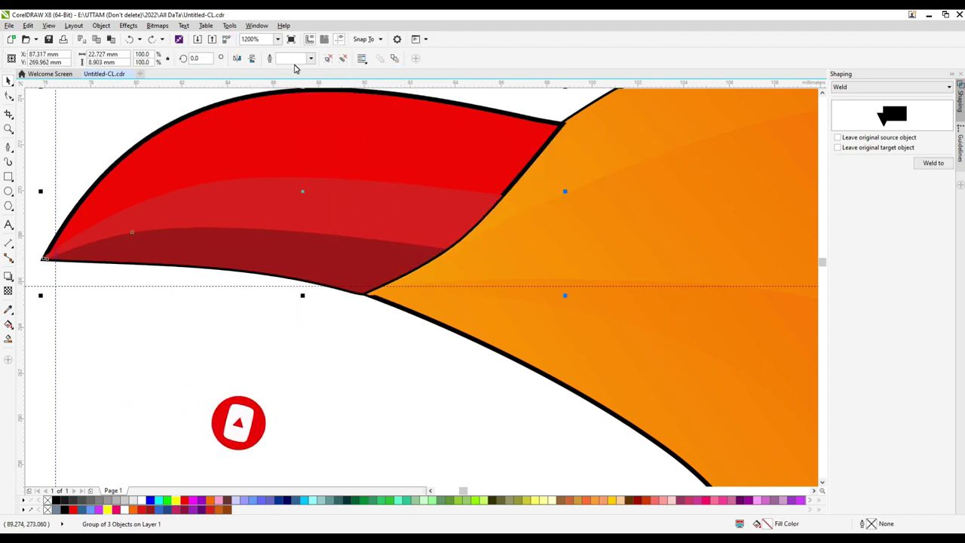
key(Escape)
Scale the beak's middle shading band to 98.9% and its lower band to 99.0% so they sit inside the outline.
click(418, 251)
scroll(500, 267, up, 2)
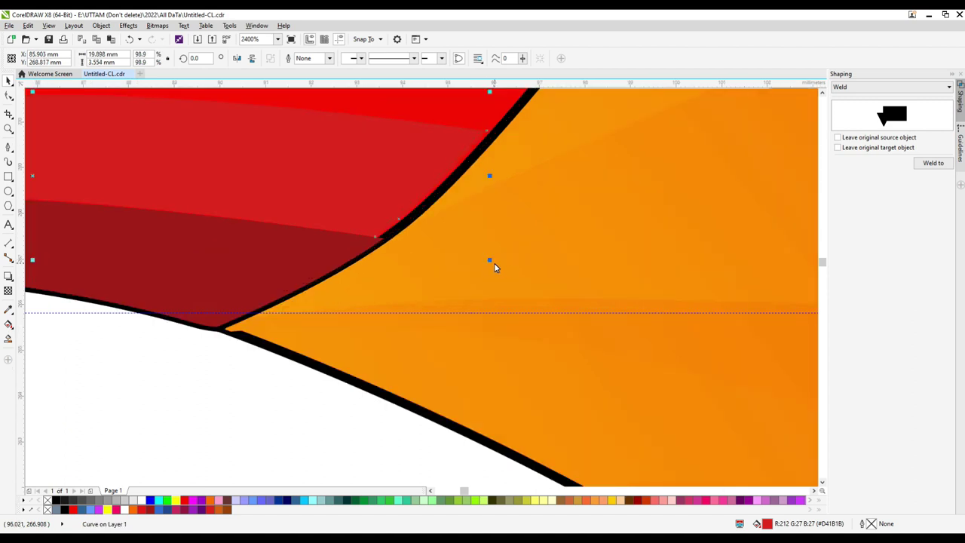
scroll(490, 263, up, 2)
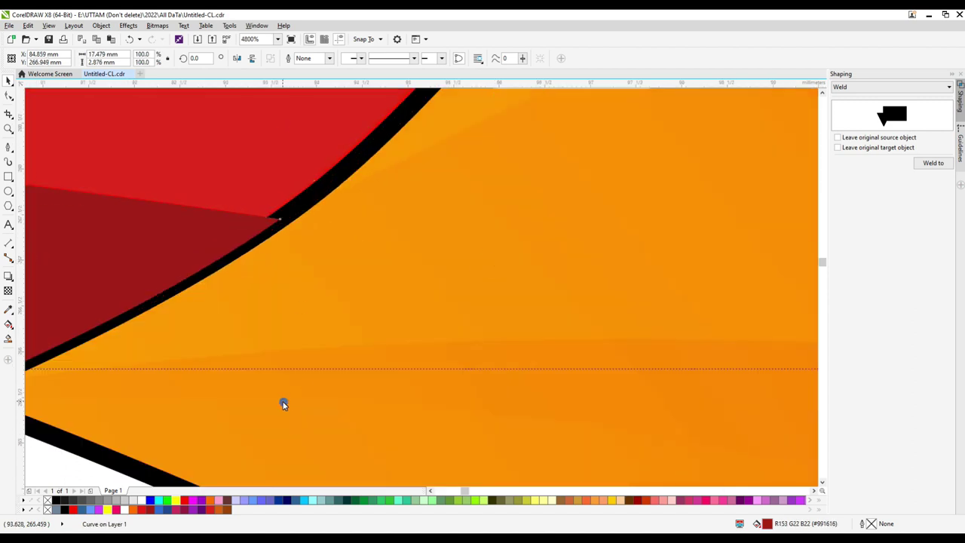
click(287, 404)
scroll(286, 401, up, 2)
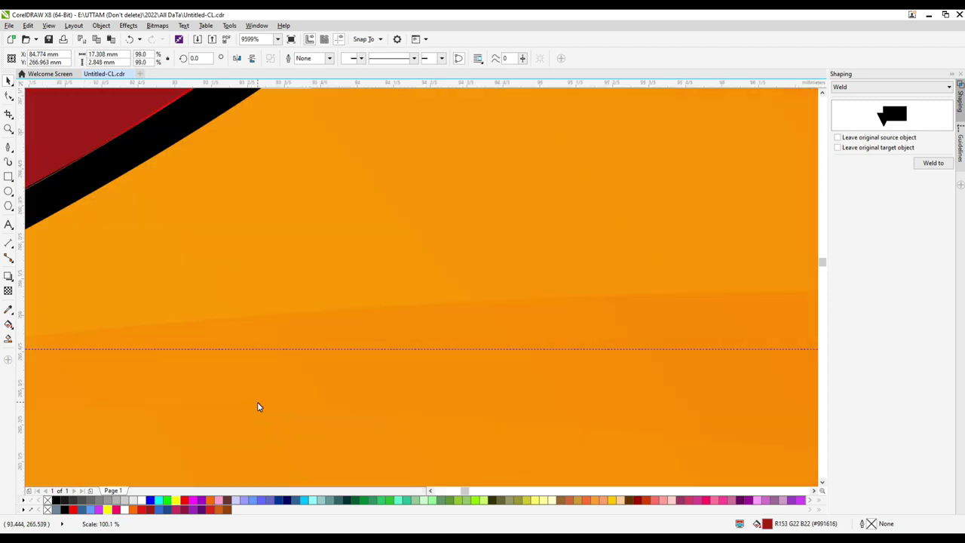
scroll(257, 406, down, 4)
scroll(78, 351, up, 4)
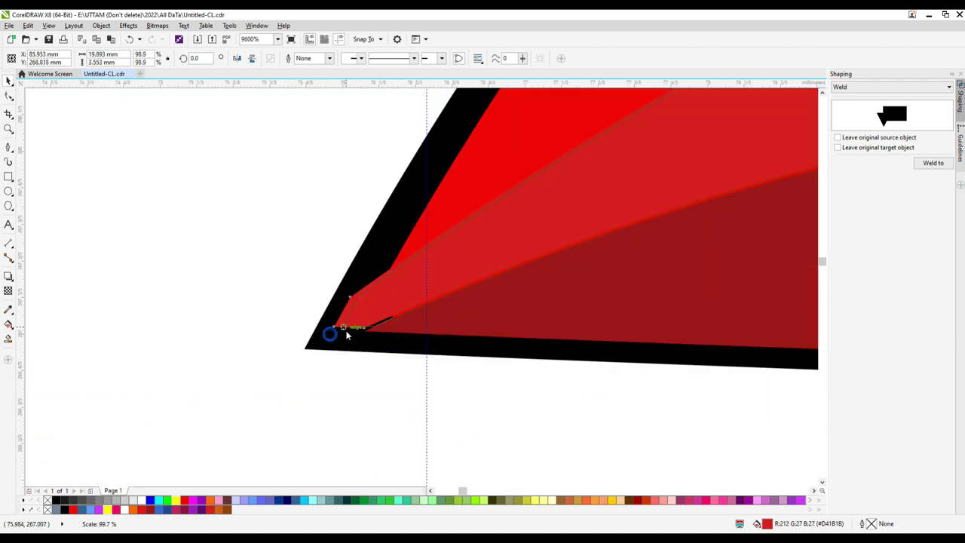
scroll(347, 335, down, 4)
Give the two beak bands no fill and a hairline outline, and enlarge them slightly past the beak's edges.
click(436, 58)
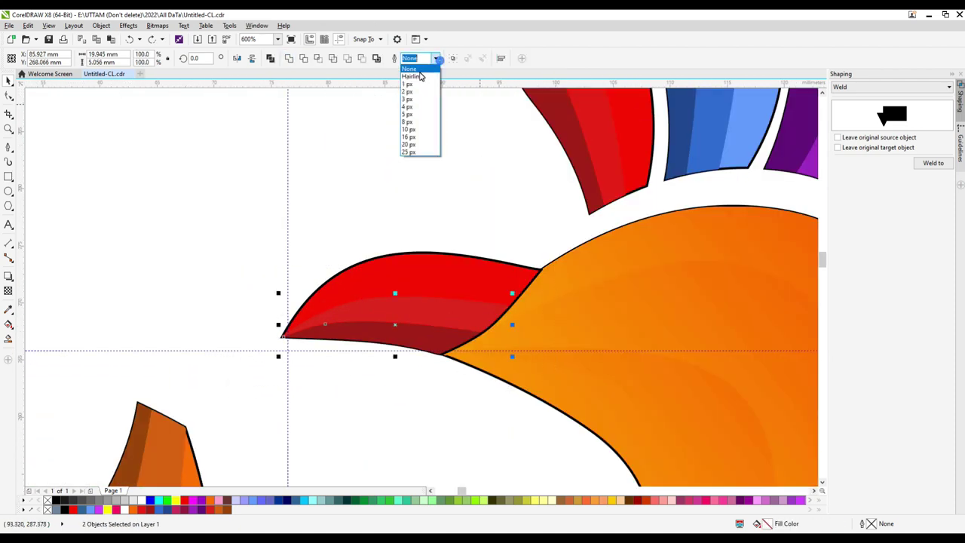
click(411, 84)
click(436, 58)
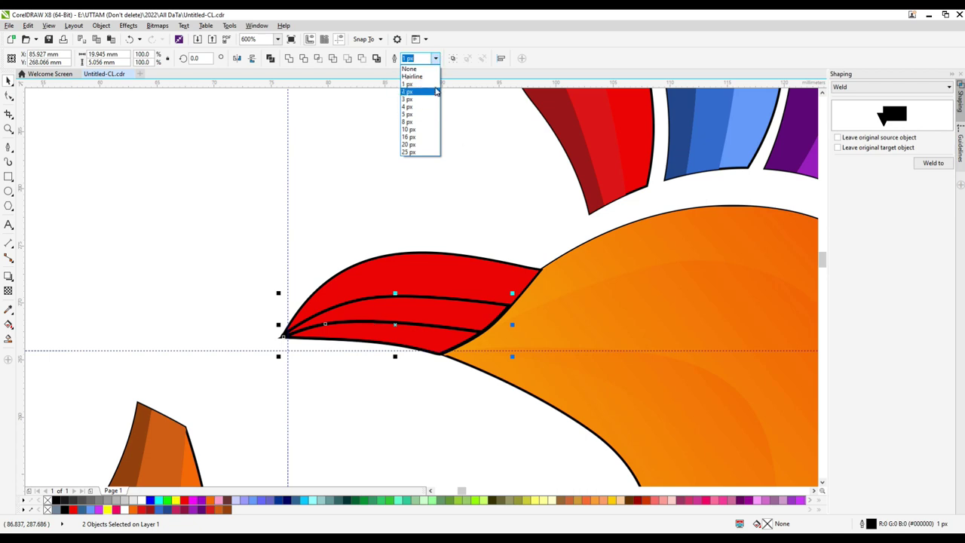
click(412, 76)
scroll(510, 355, up, 2)
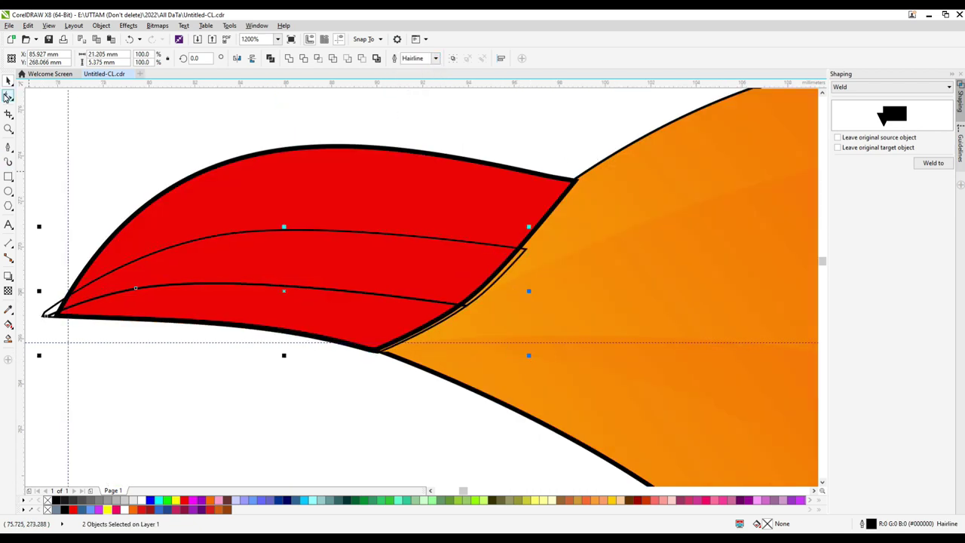
Reshape the band curves' nodes at the beak's front tip so the dividing lines converge and extend just past it.
click(8, 96)
scroll(57, 336, up, 4)
drag(57, 365, 26, 394)
scroll(149, 364, up, 2)
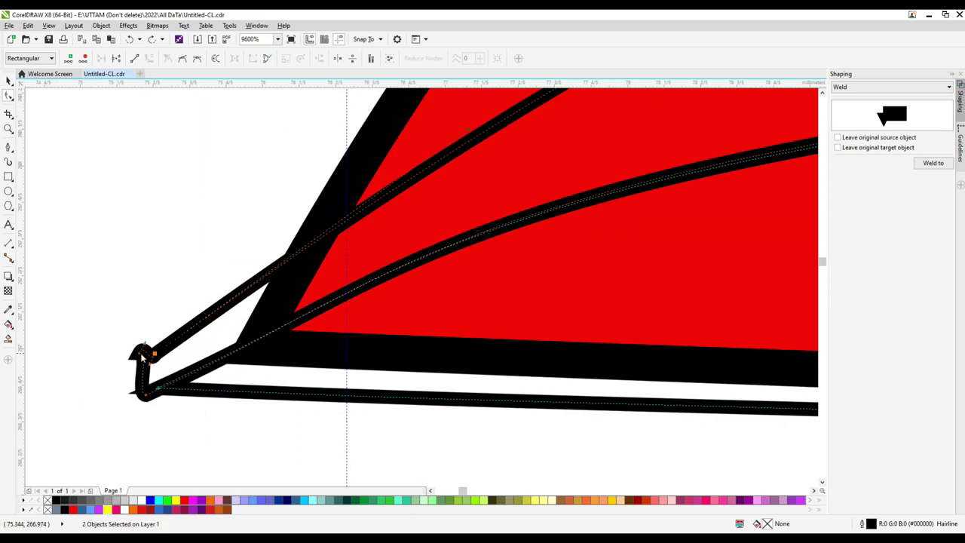
drag(143, 358, 153, 364)
drag(149, 409, 147, 407)
drag(248, 339, 264, 345)
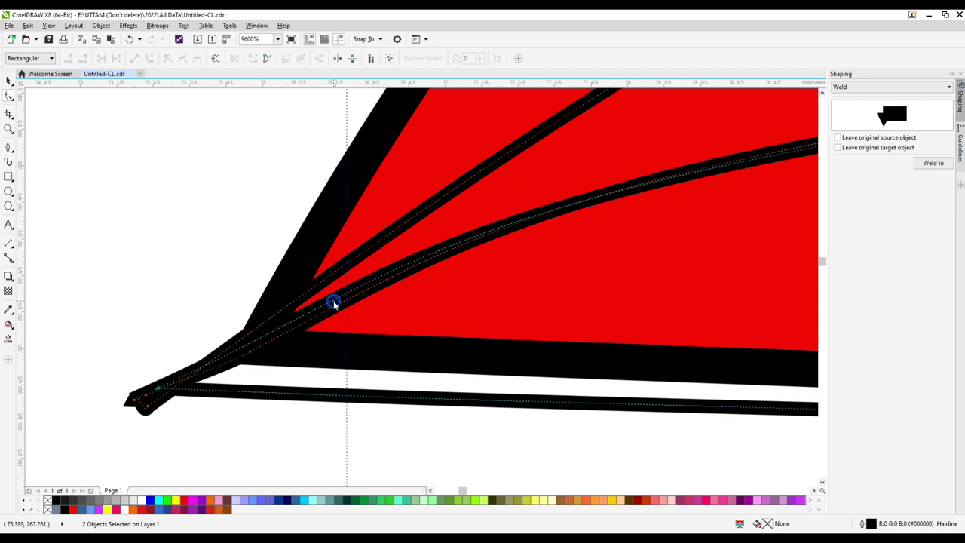
scroll(334, 303, down, 2)
scroll(242, 368, up, 6)
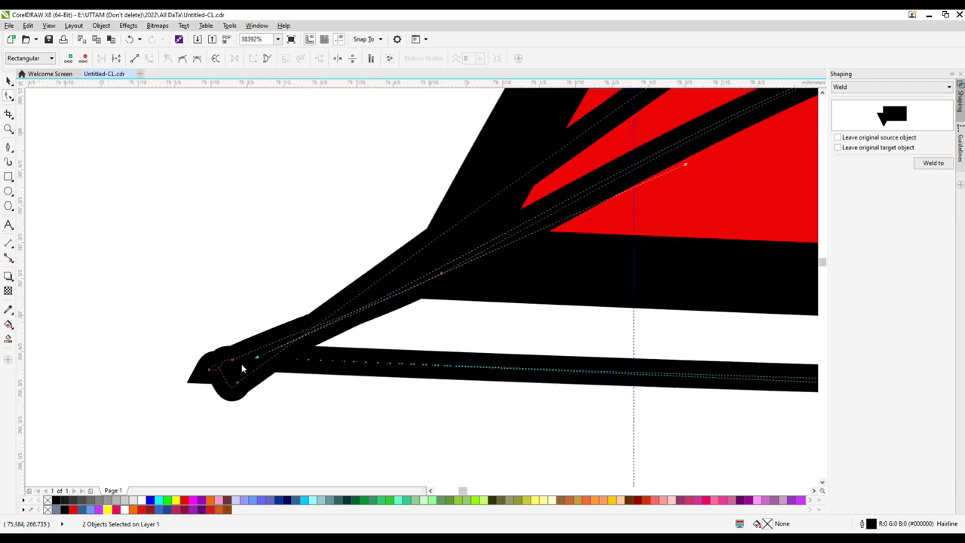
scroll(242, 368, down, 10)
click(10, 340)
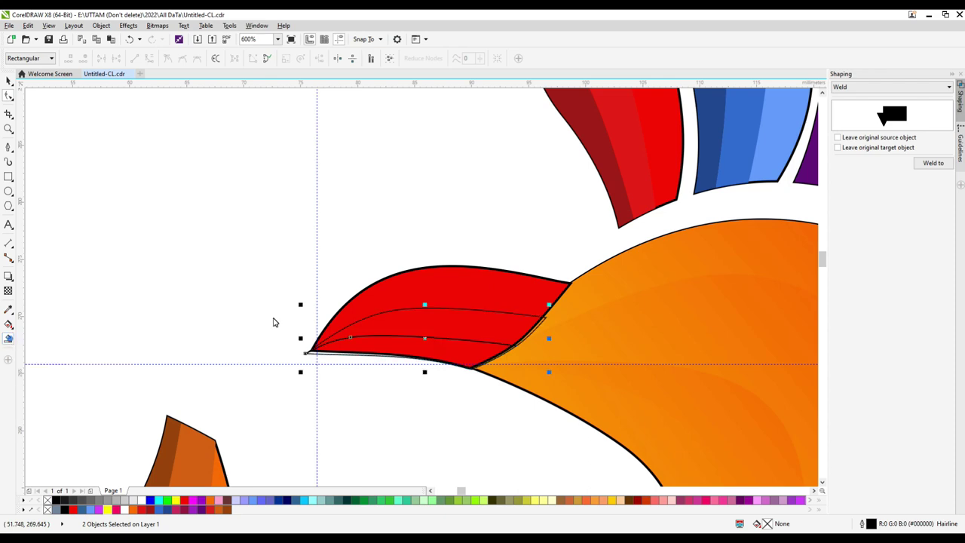
click(437, 298)
key(ctrl+z)
Select the beak with both band outlines and place a copy in the empty area in front of the head.
click(7, 80)
scroll(452, 345, up, 2)
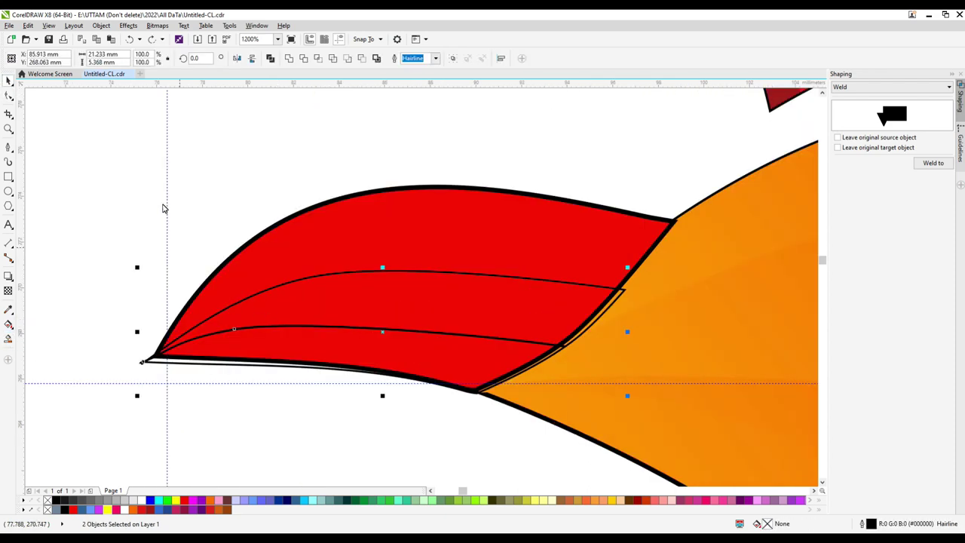
shift+click(426, 316)
scroll(429, 315, down, 2)
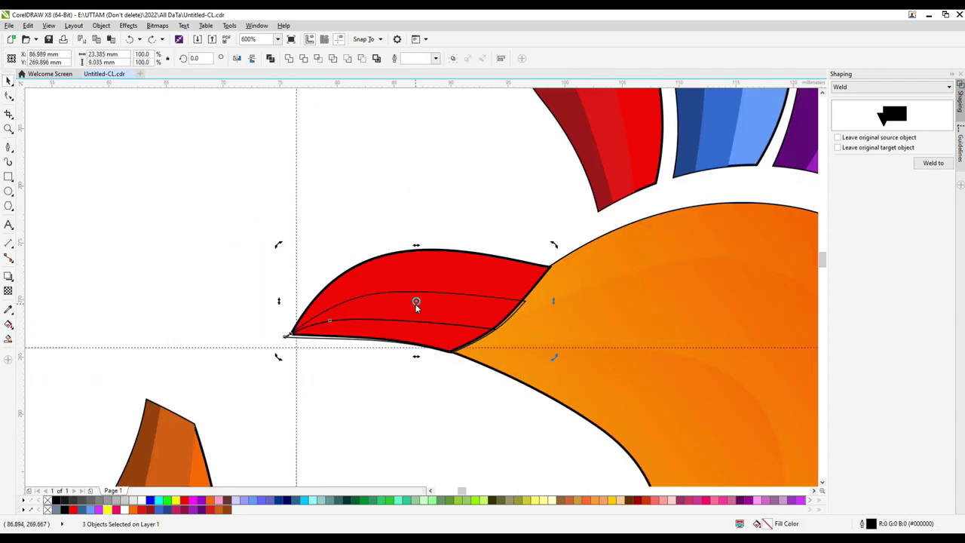
scroll(416, 306, down, 3)
drag(465, 310, 380, 308)
right_click(380, 309)
Smart-fill the lower band of the beak copy and try the same on its middle band.
scroll(380, 309, up, 2)
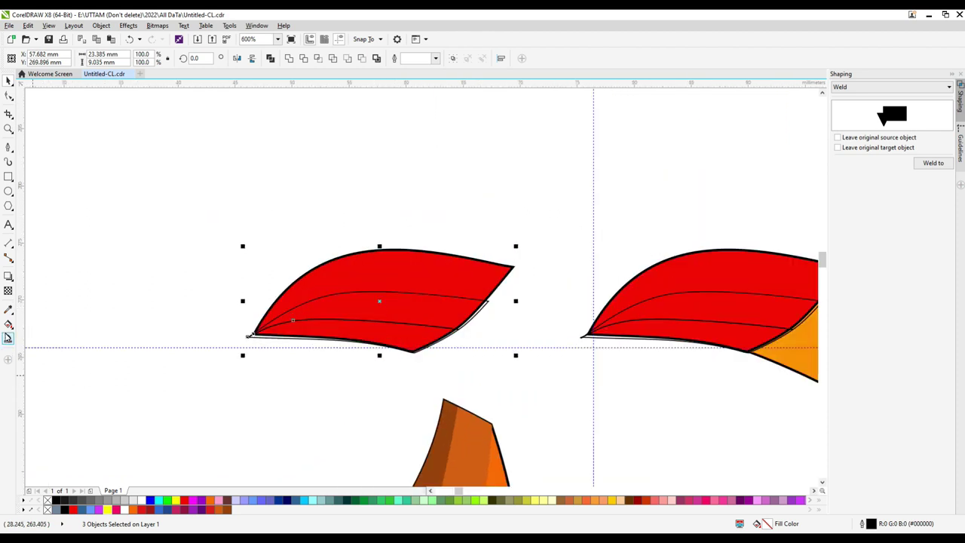
click(8, 340)
click(346, 329)
click(354, 311)
key(space)
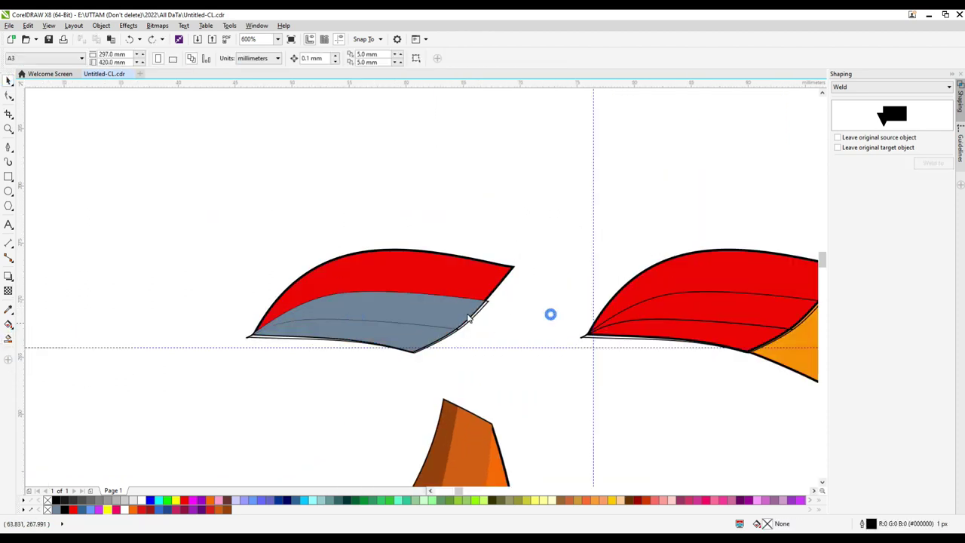
scroll(469, 312, up, 2)
right_click(445, 349)
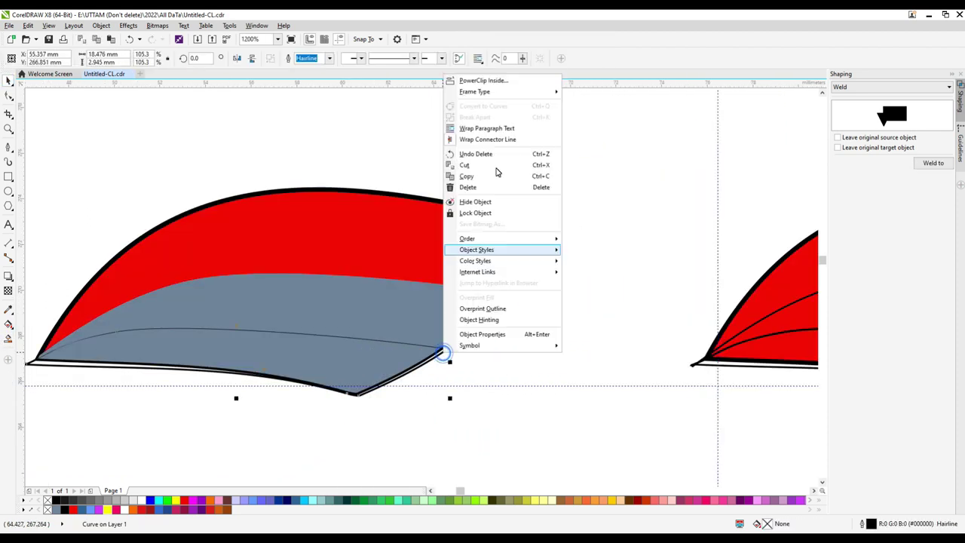
click(491, 224)
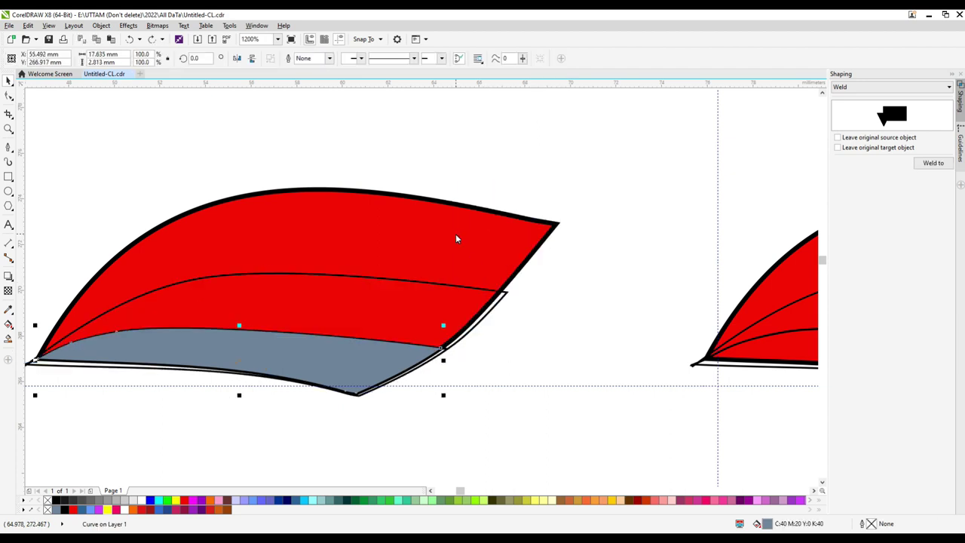
Remove the outline from the copied red beak shape and smart-fill the area below the upper dividing curve.
click(329, 58)
click(302, 66)
click(8, 338)
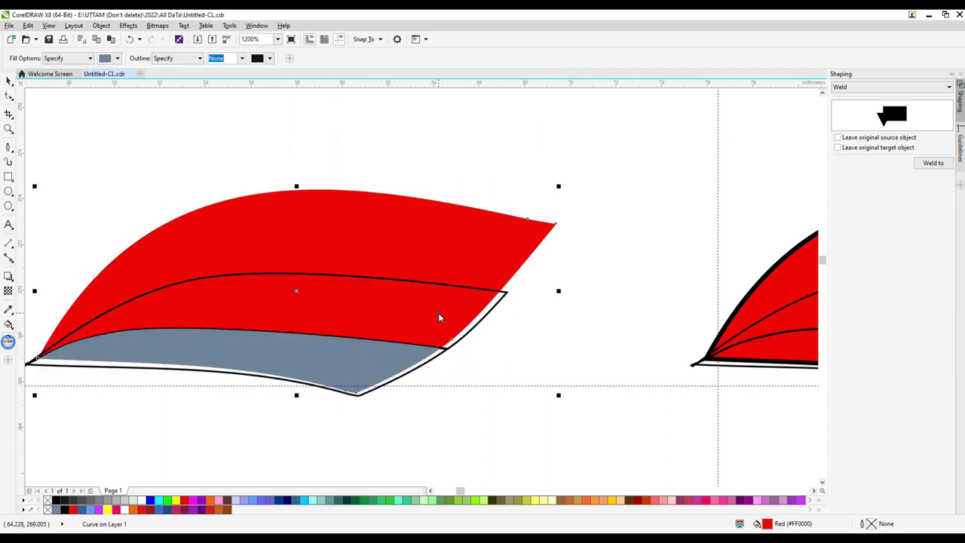
click(440, 316)
key(space)
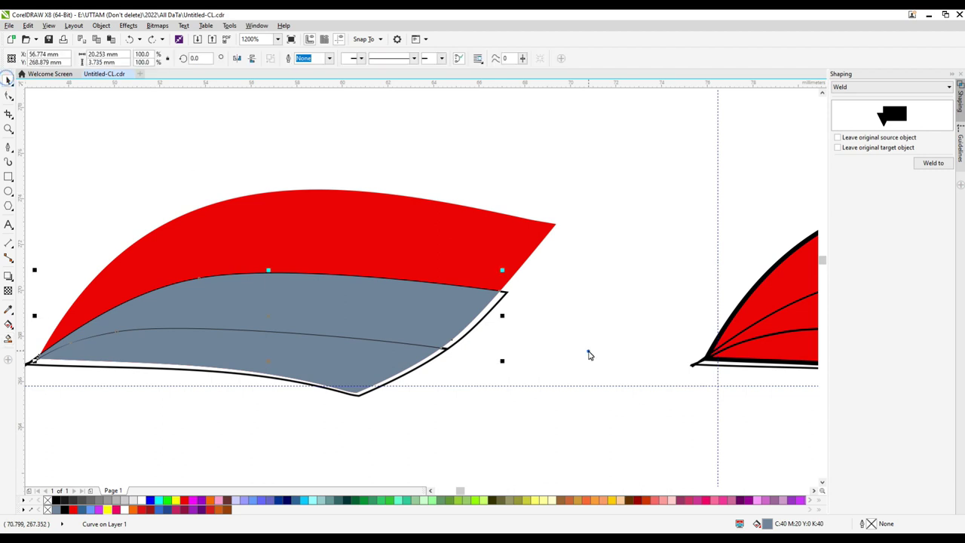
Delete the hairline dividing curves from the beak copy and nudge the middle grey band down to close the gap between bands.
shift+click(432, 358)
right_click(433, 358)
click(454, 216)
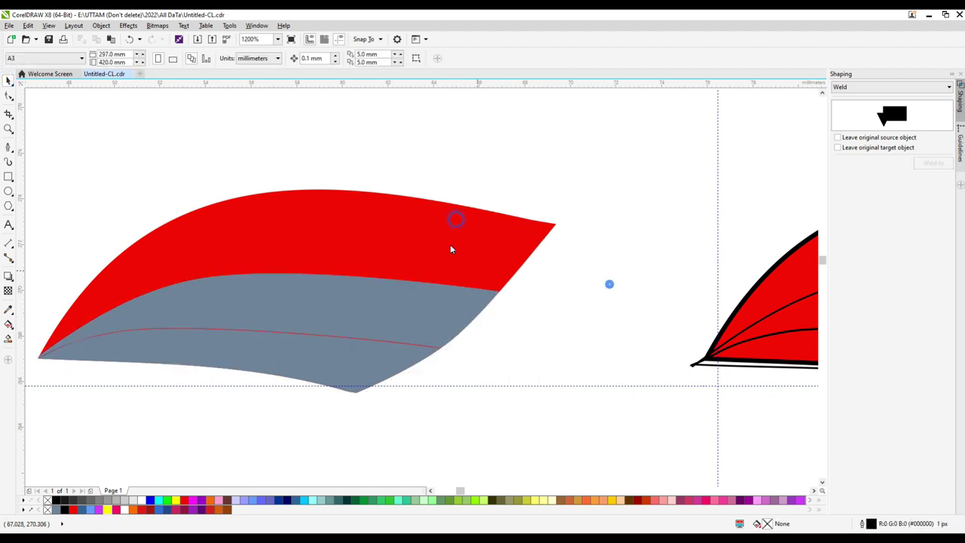
click(319, 357)
scroll(319, 358, up, 2)
scroll(334, 369, down, 2)
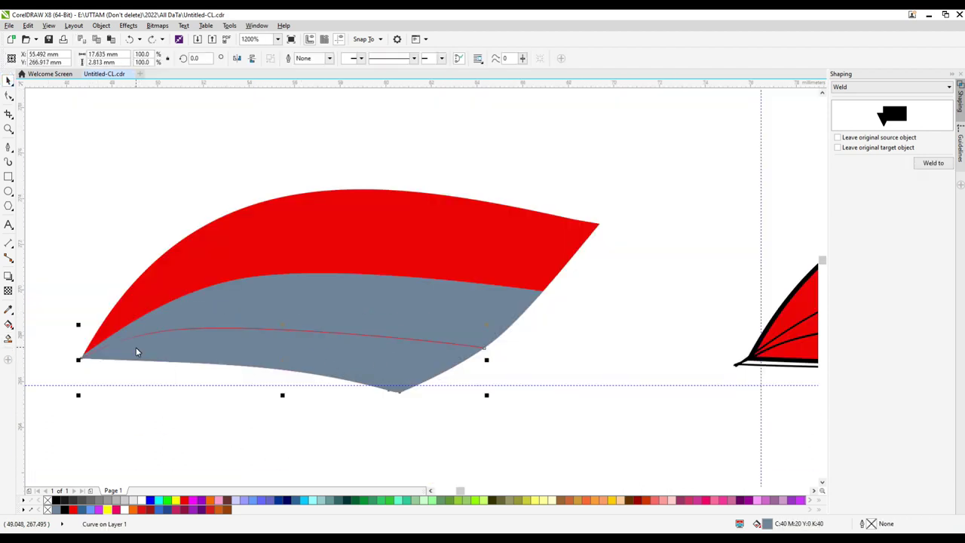
scroll(138, 351, up, 2)
scroll(150, 327, up, 1)
scroll(151, 328, down, 3)
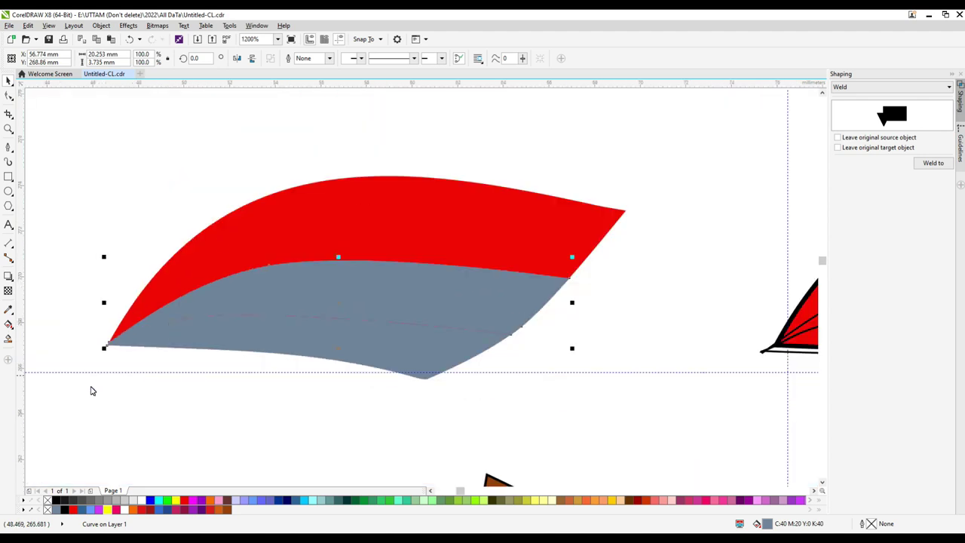
Fill the beak copy's middle band with medium red and its lower band with dark red.
click(142, 510)
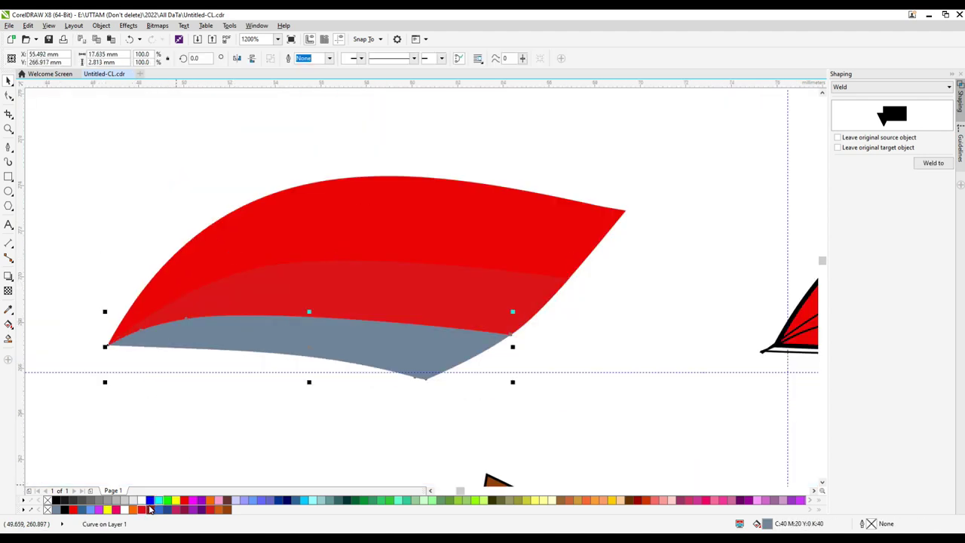
click(150, 501)
click(151, 510)
scroll(399, 389, down, 1)
Create a Boundary outline around the three pieces of the beak copy, keeping the originals and placing it behind them.
drag(220, 211, 541, 431)
click(477, 304)
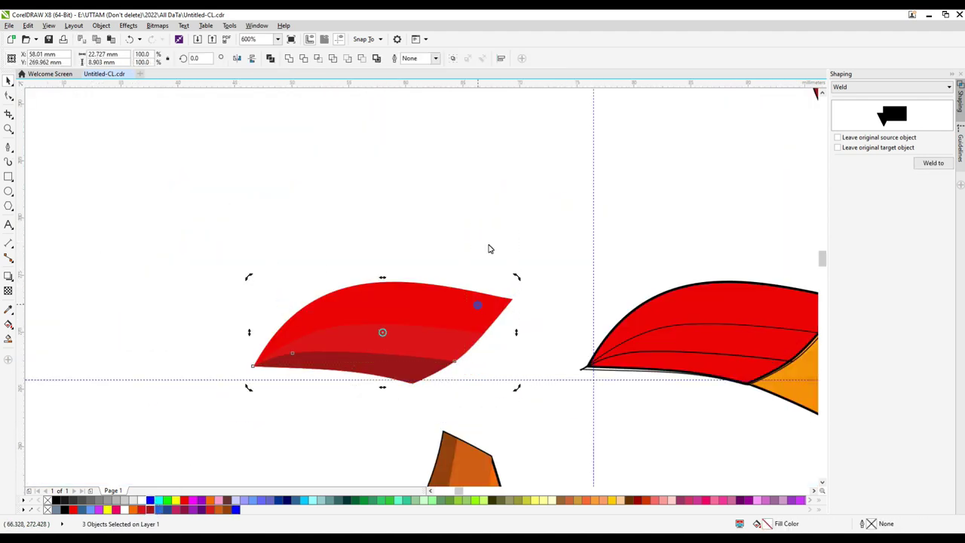
click(890, 87)
click(866, 144)
click(933, 163)
scroll(402, 361, up, 1)
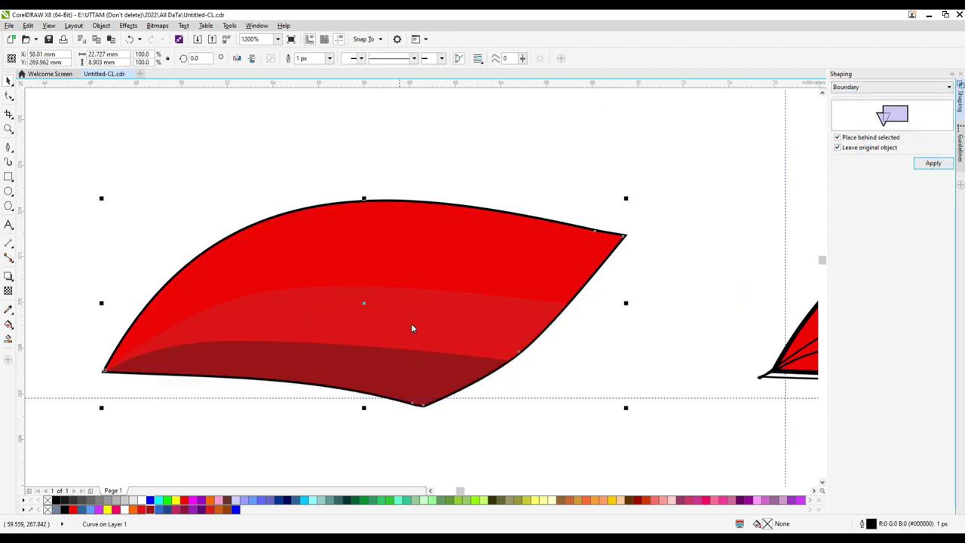
Group the new four-piece beak copy, remove the old beak, and move the group into its place against the head.
scroll(249, 252, down, 1)
drag(168, 194, 506, 398)
drag(514, 197, 810, 396)
right_click(712, 291)
click(749, 150)
drag(388, 281, 677, 318)
Nudge the grouped beak slightly so that it fits against the front of the head.
scroll(644, 326, down, 1)
scroll(713, 319, up, 1)
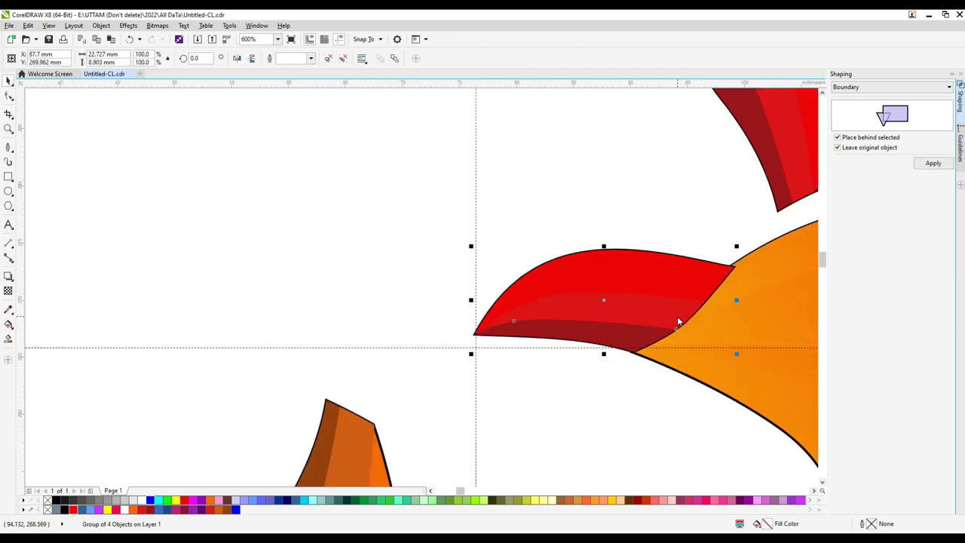
scroll(676, 317, up, 2)
ctrl+click(672, 315)
ctrl+click(559, 415)
click(558, 416)
scroll(558, 416, down, 2)
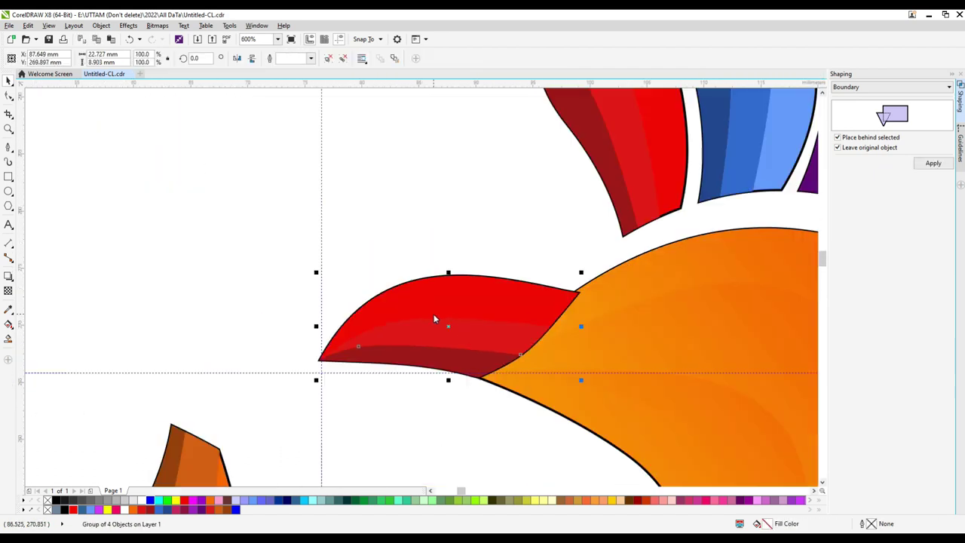
Move the body outline's front corner node under the beak's upper corner so the two outlines meet cleanly.
scroll(593, 290, up, 2)
click(12, 98)
click(36, 96)
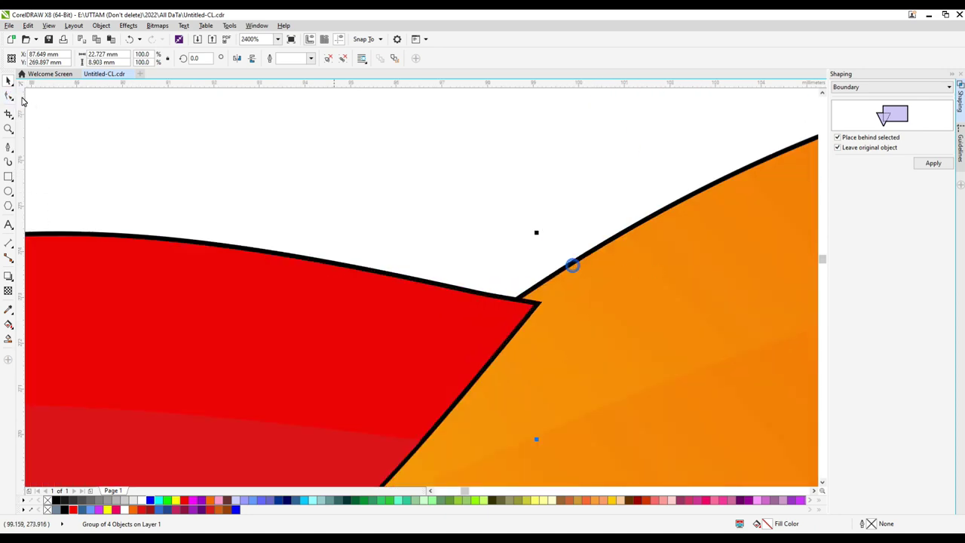
click(582, 303)
drag(516, 297, 480, 316)
scroll(527, 323, down, 2)
scroll(551, 333, up, 3)
key(Escape)
scroll(498, 295, down, 4)
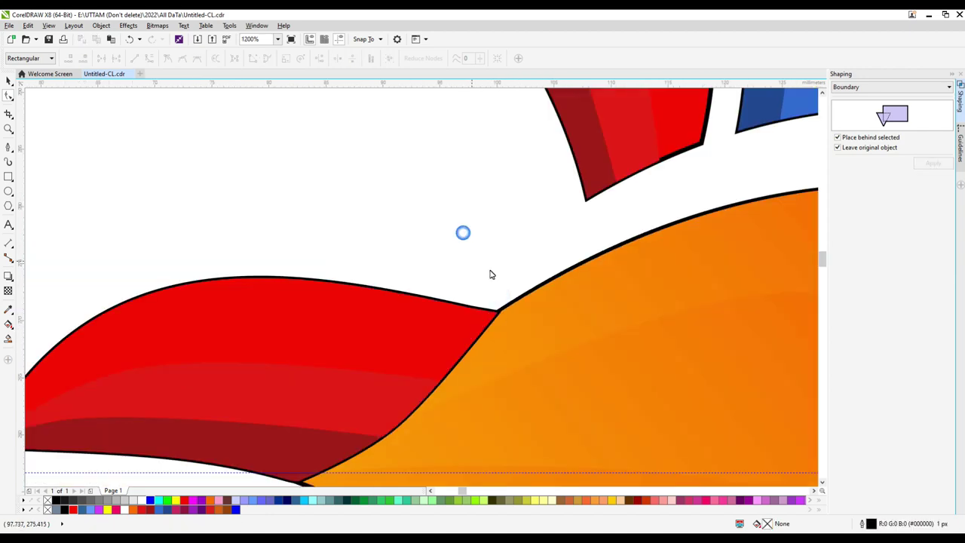
click(9, 80)
Move the four eye circles onto the head behind the beak and order them in front of the body.
scroll(493, 273, up, 3)
scroll(509, 279, down, 3)
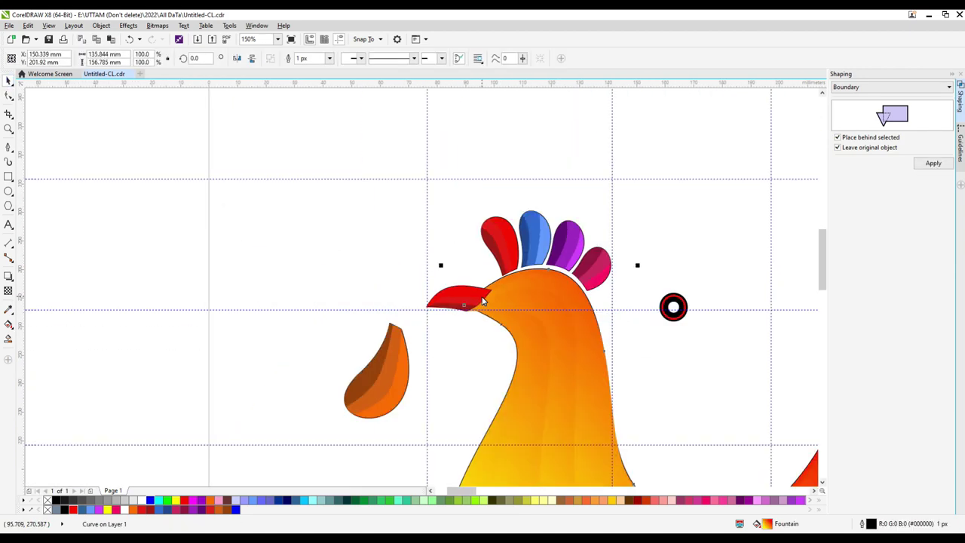
scroll(578, 331, down, 1)
click(585, 309)
scroll(581, 312, up, 2)
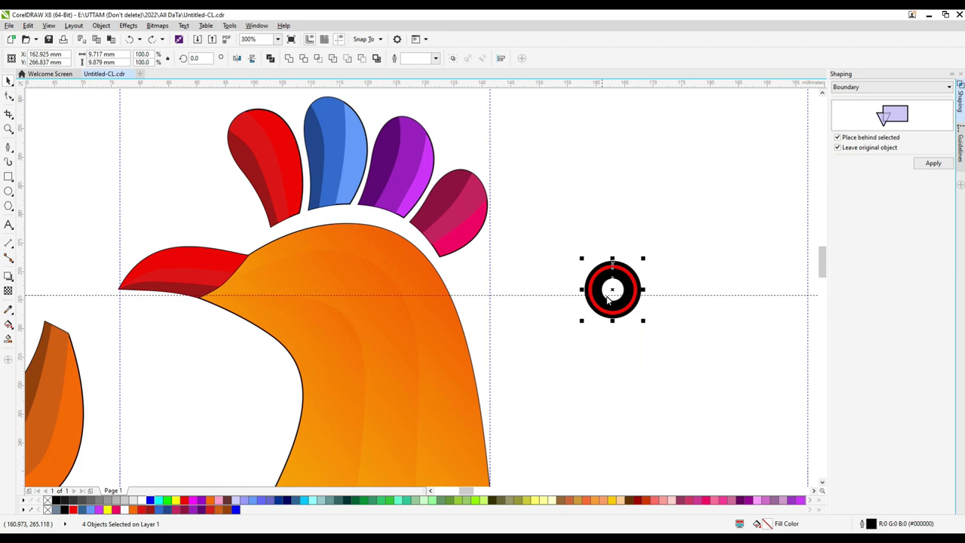
drag(336, 298, 338, 296)
right_click(328, 299)
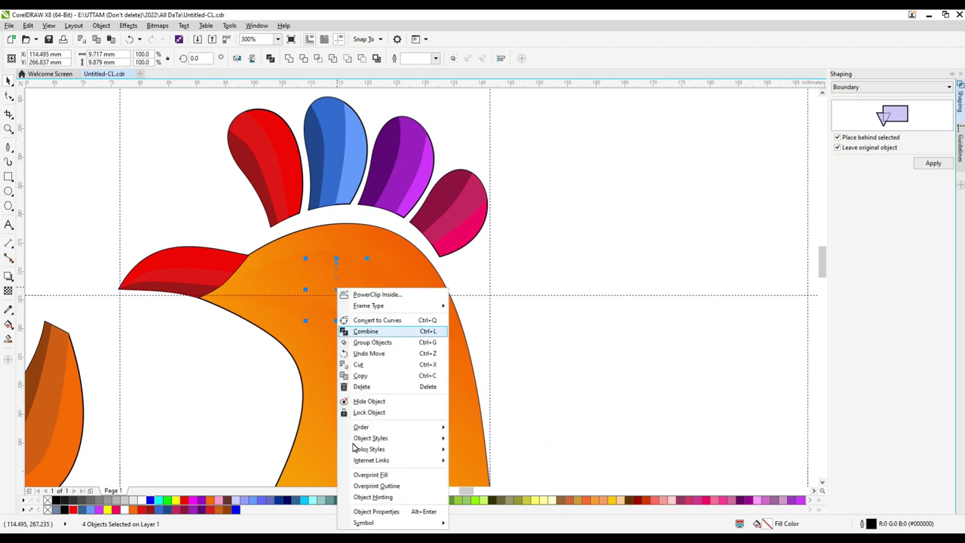
mouse_move(377, 427)
click(513, 485)
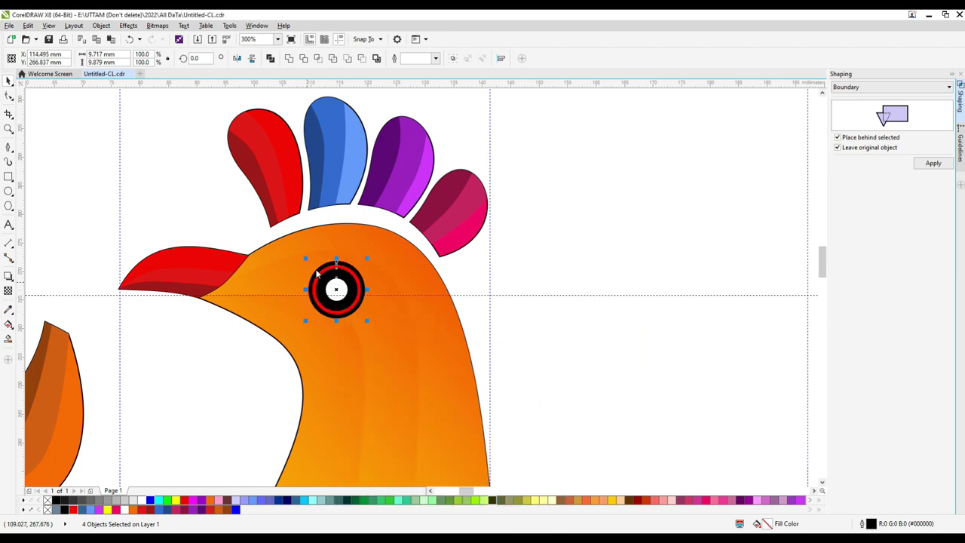
scroll(291, 287, up, 2)
Move the orange wattle group under the beak, against the front of the neck.
scroll(383, 296, down, 4)
click(228, 302)
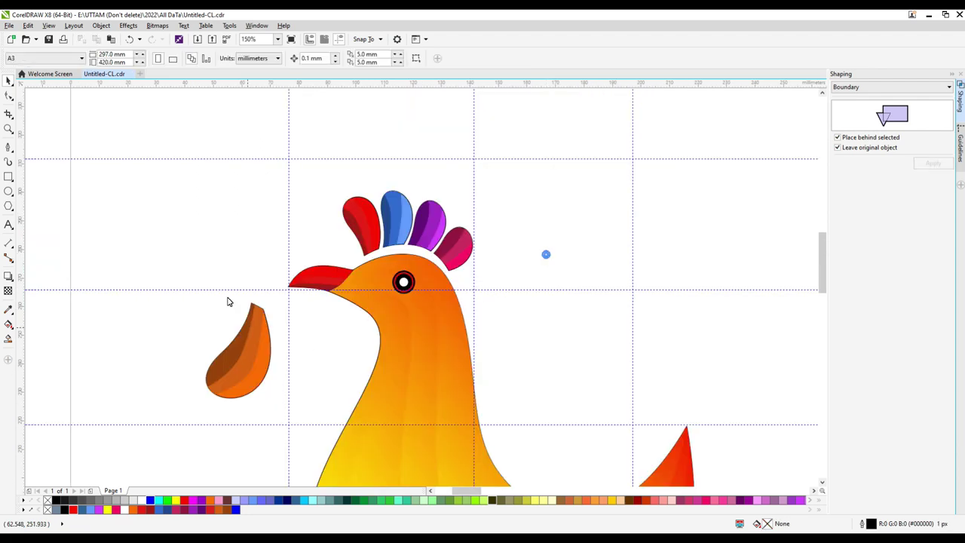
click(340, 363)
drag(329, 365, 330, 365)
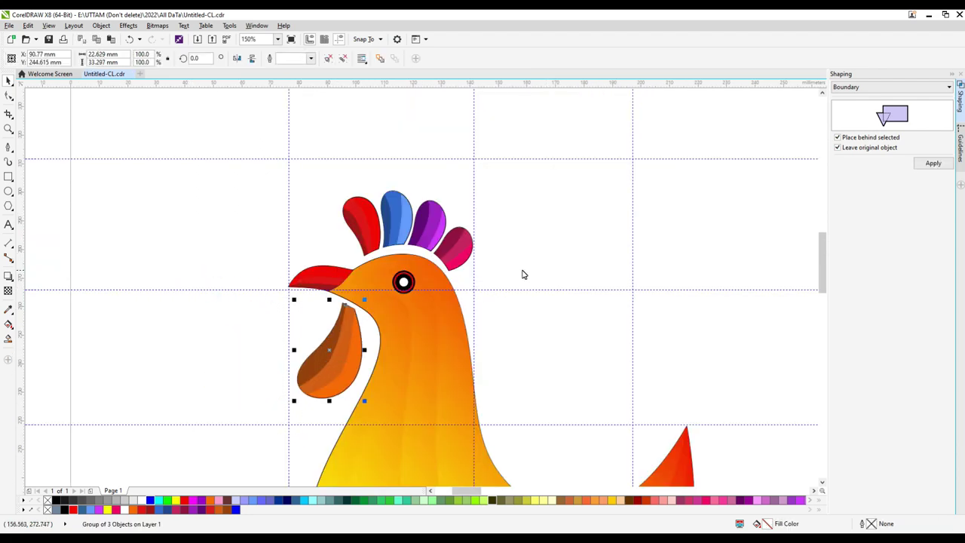
click(523, 274)
Select all pieces of the four comb feathers and set their outline width to None.
scroll(446, 302, down, 4)
scroll(438, 319, up, 1)
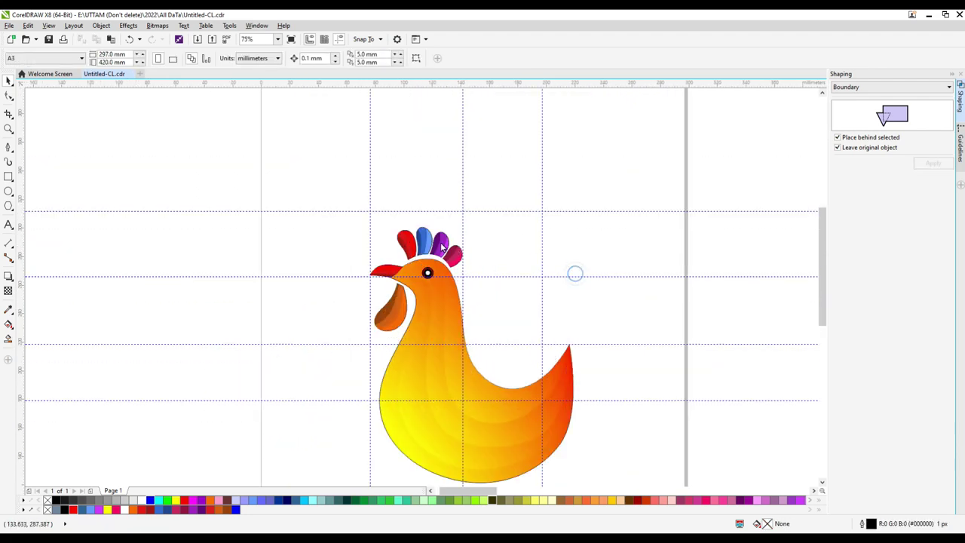
scroll(438, 244, up, 1)
click(377, 233)
scroll(379, 223, up, 2)
click(403, 200)
click(329, 214)
scroll(326, 213, up, 1)
scroll(282, 218, down, 3)
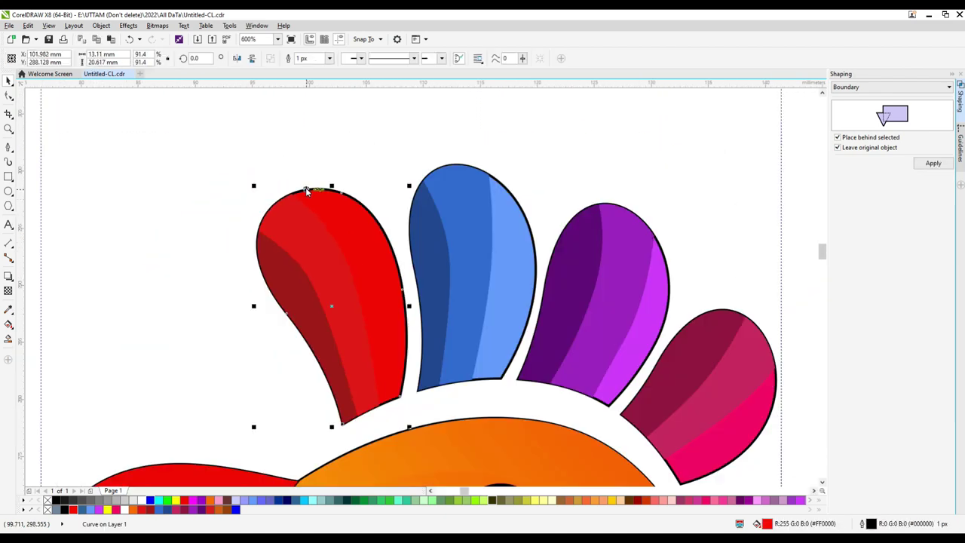
drag(200, 112, 771, 457)
click(435, 58)
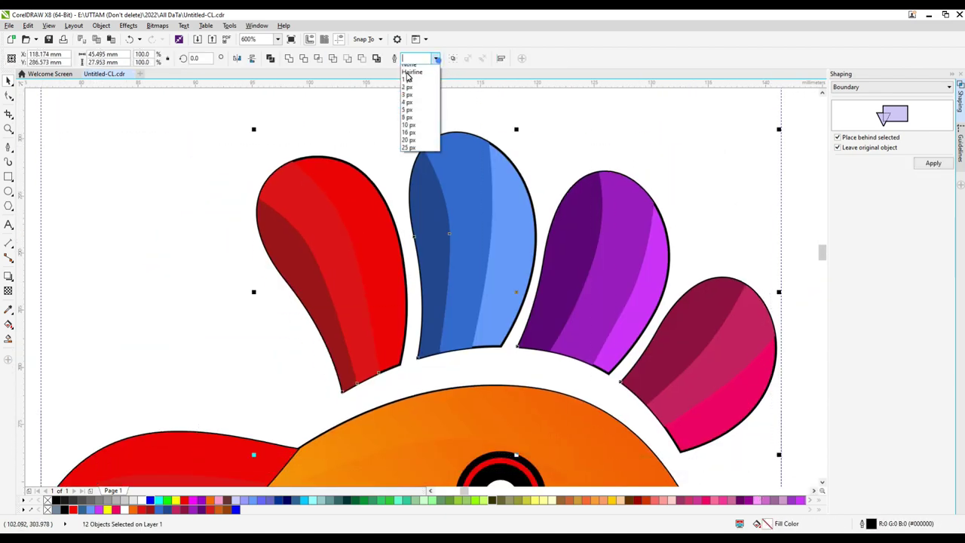
click(419, 67)
Create a Boundary outline around each of the four comb feathers, keeping the original pieces and placing the outlines behind them.
click(329, 273)
click(933, 163)
click(520, 207)
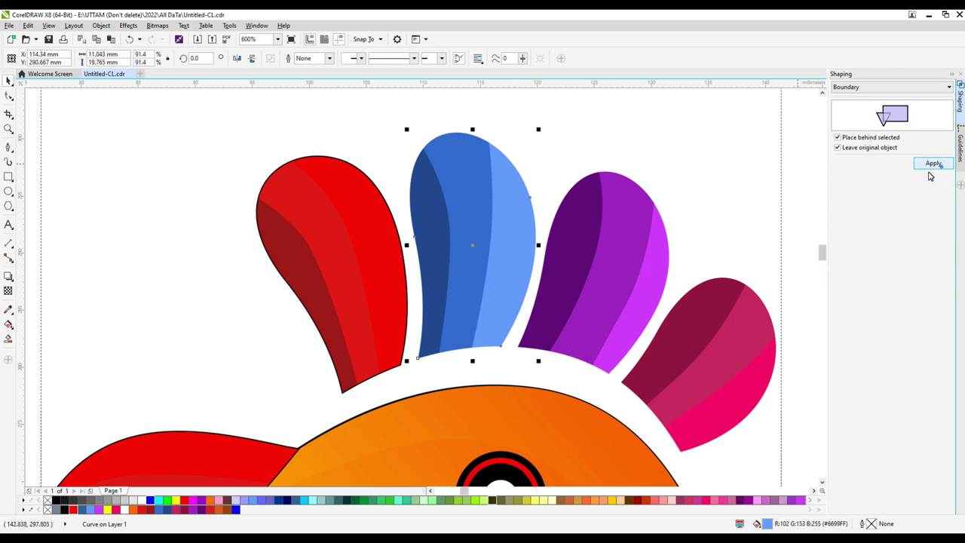
click(931, 165)
click(659, 254)
click(930, 164)
click(697, 311)
click(930, 165)
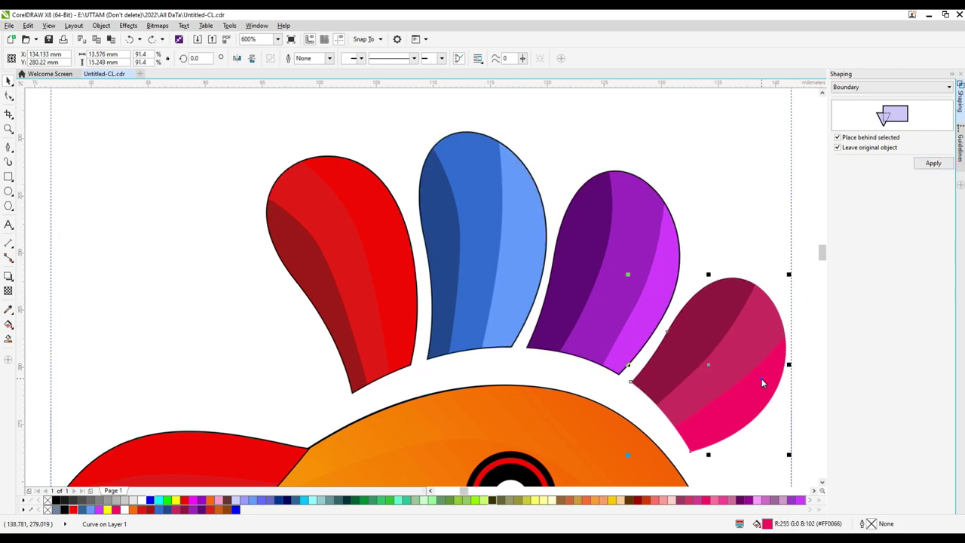
click(933, 163)
Try moving the pink comb feather's boundary outline away from its coloured pieces.
scroll(523, 334, up, 4)
scroll(392, 310, down, 2)
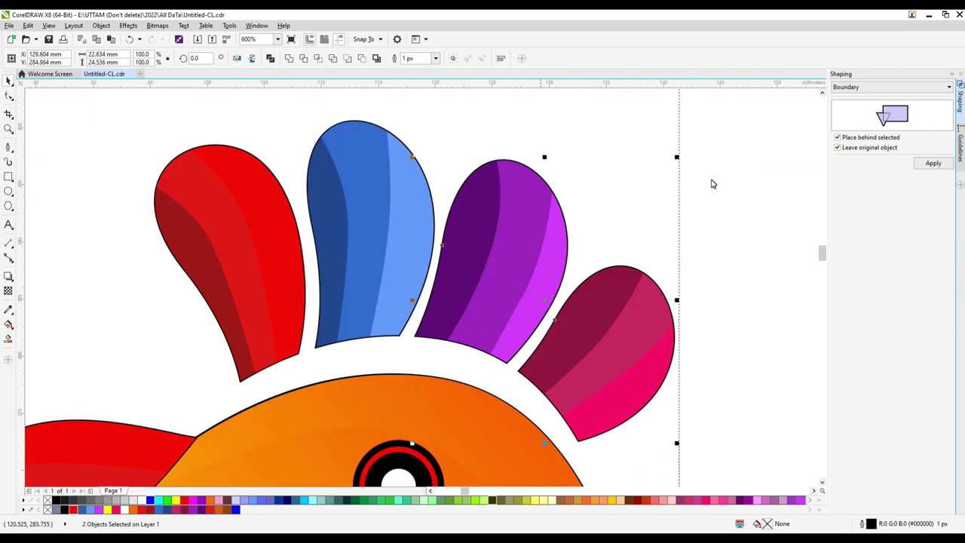
click(710, 179)
click(572, 291)
click(693, 306)
scroll(670, 317, up, 2)
drag(669, 322, 699, 301)
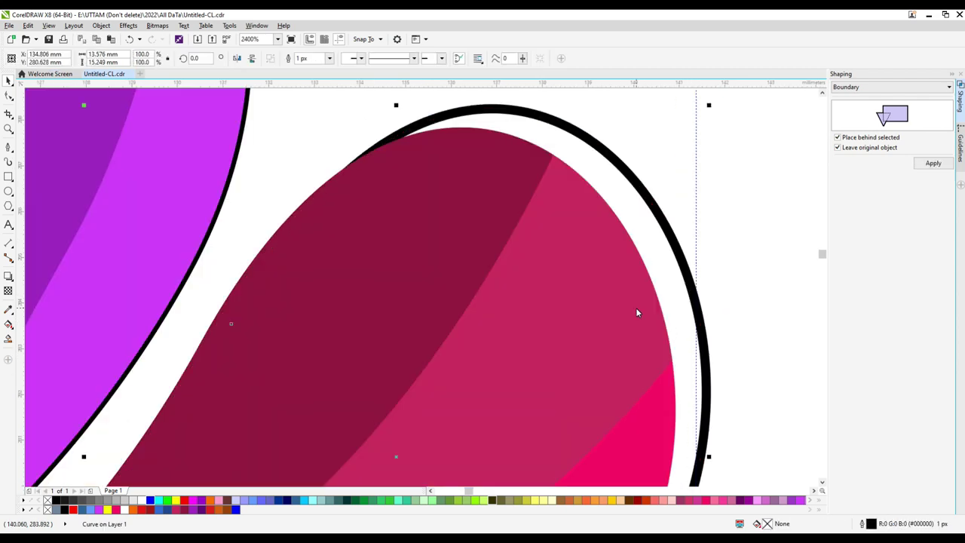
key(ctrl+z)
scroll(507, 272, down, 2)
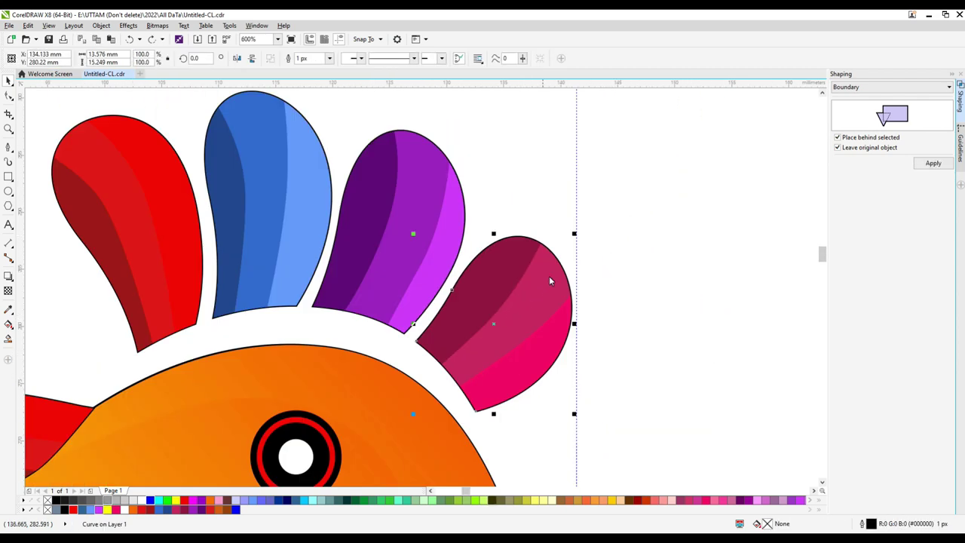
Fill the red comb feather's boundary shape with red and the blue feather's boundary shape with blue.
scroll(551, 279, down, 2)
scroll(461, 259, up, 2)
click(73, 509)
scroll(499, 196, up, 2)
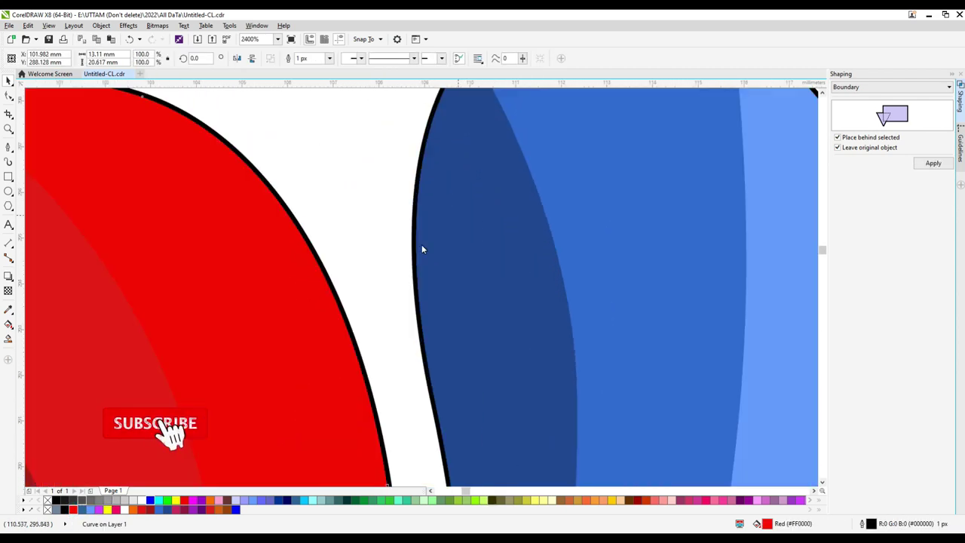
click(412, 252)
click(90, 510)
Fill the purple comb feather's boundary shape with dark purple and the pink feather's boundary shape with dark crimson.
scroll(301, 318, down, 1)
scroll(704, 241, up, 2)
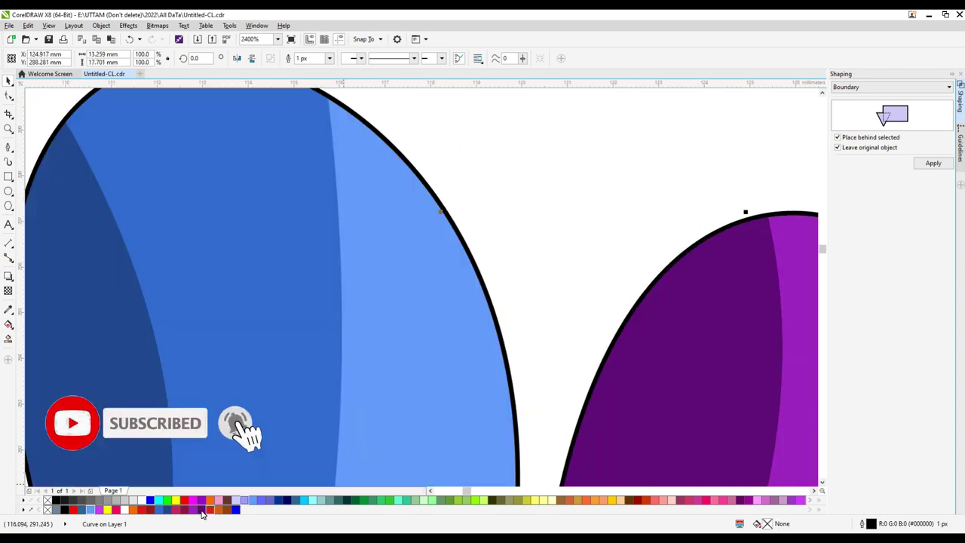
scroll(429, 297, down, 4)
scroll(404, 285, up, 4)
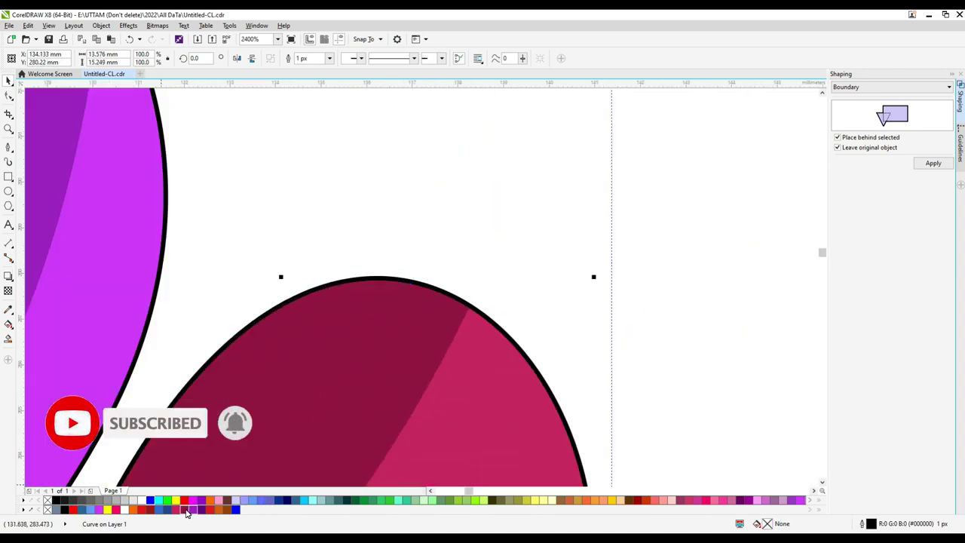
click(186, 510)
scroll(581, 285, down, 4)
click(633, 258)
Create a second, unfilled outline around the red comb feather and enlarge it from the centre to about 103%.
scroll(514, 258, down, 2)
scroll(495, 286, up, 1)
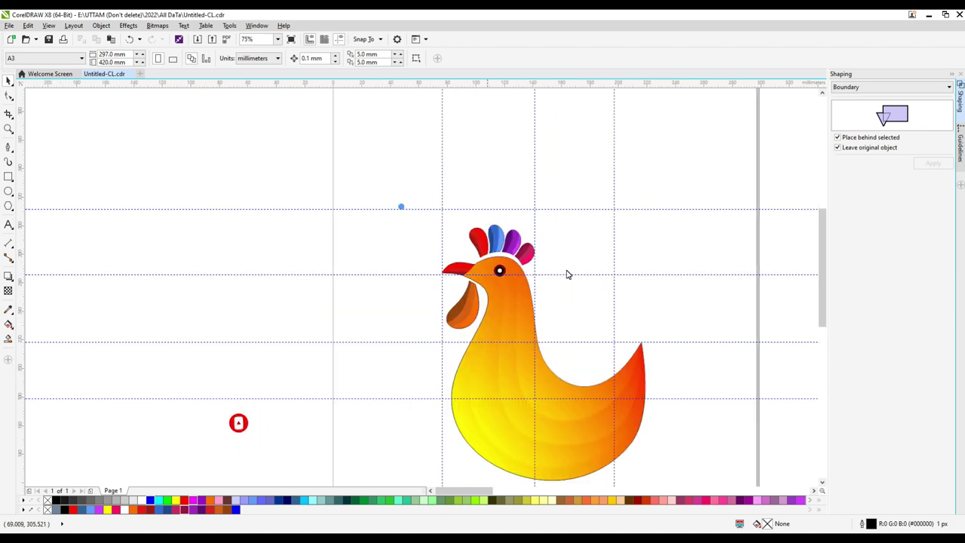
scroll(498, 234, up, 2)
drag(364, 183, 667, 365)
click(669, 205)
scroll(418, 207, up, 1)
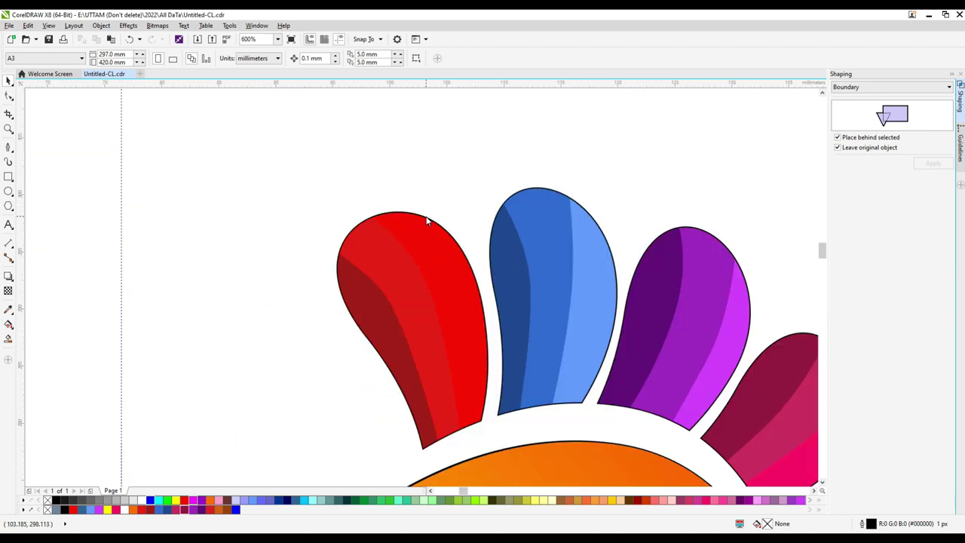
click(427, 221)
drag(491, 450, 495, 454)
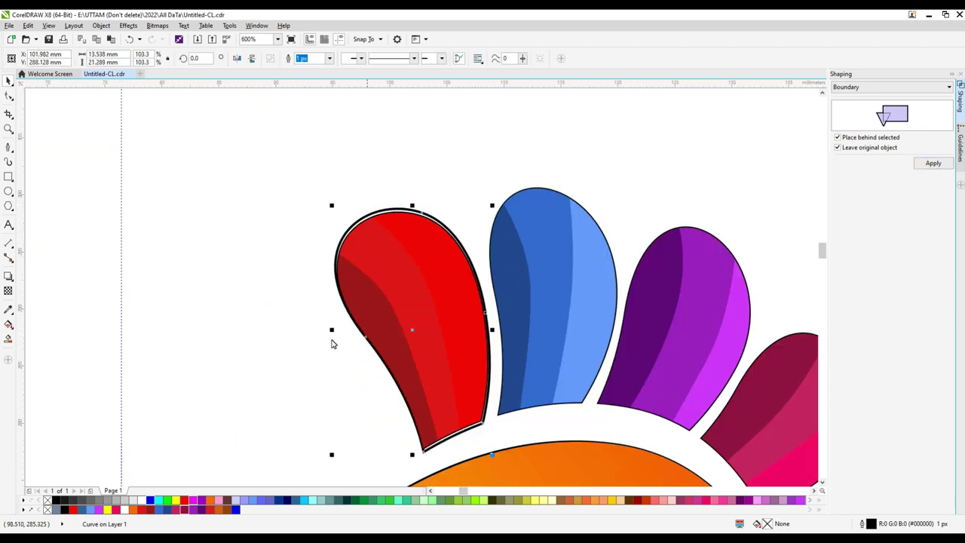
Widen the red comb feather's outer outline on both sides to about 14.5 mm, leaving a gap around the feather.
scroll(358, 349, up, 1)
drag(310, 311, 302, 313)
scroll(473, 313, down, 1)
scroll(525, 330, up, 2)
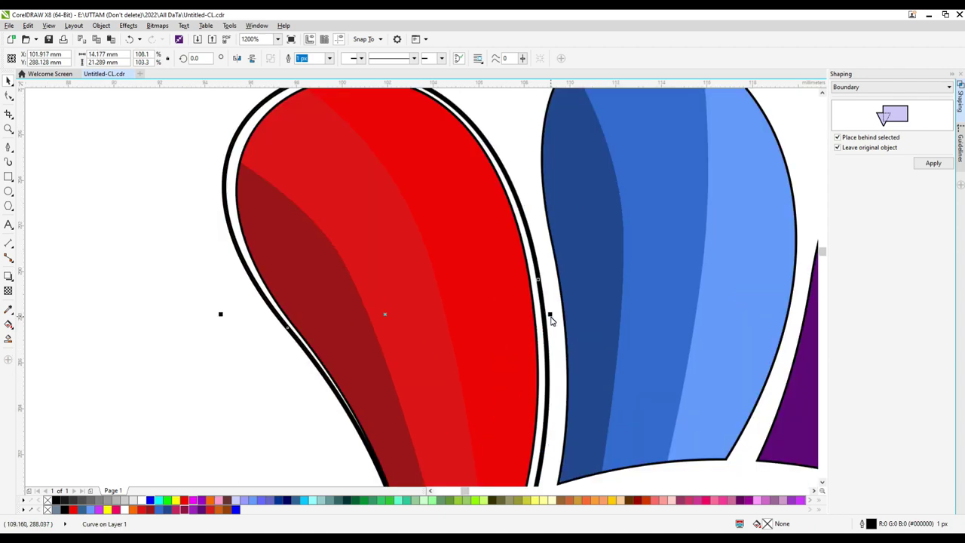
scroll(547, 319, down, 2)
scroll(342, 323, up, 2)
scroll(444, 392, down, 2)
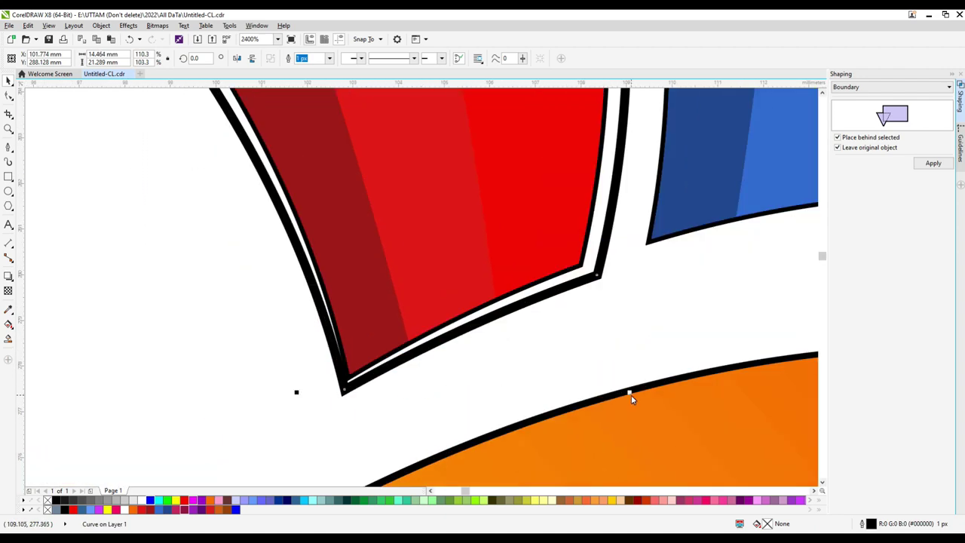
scroll(297, 409, down, 4)
Shift the lower tip and top nodes of the red feather's outer outline outward to even out the gap.
key(F10)
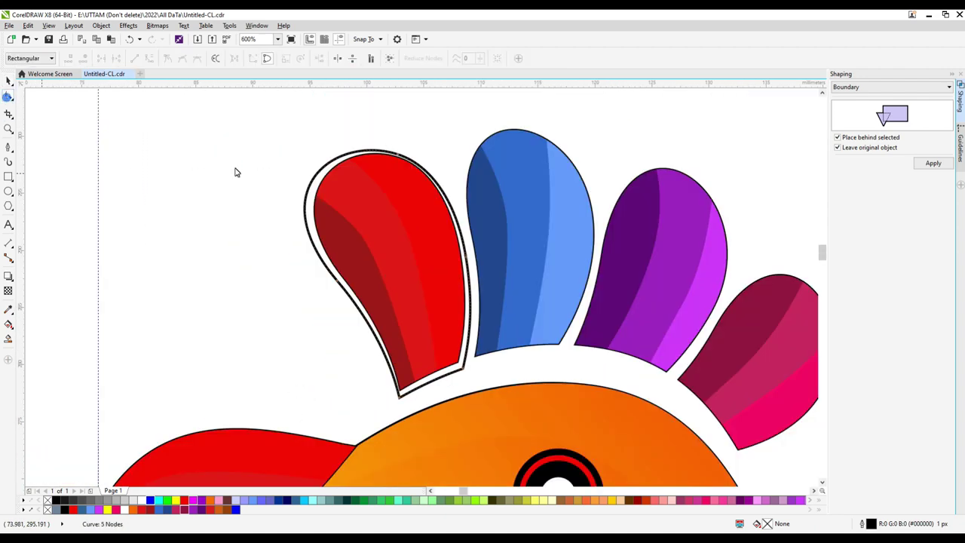
scroll(395, 397, up, 1)
drag(406, 397, 397, 397)
scroll(446, 393, down, 1)
drag(423, 154, 426, 149)
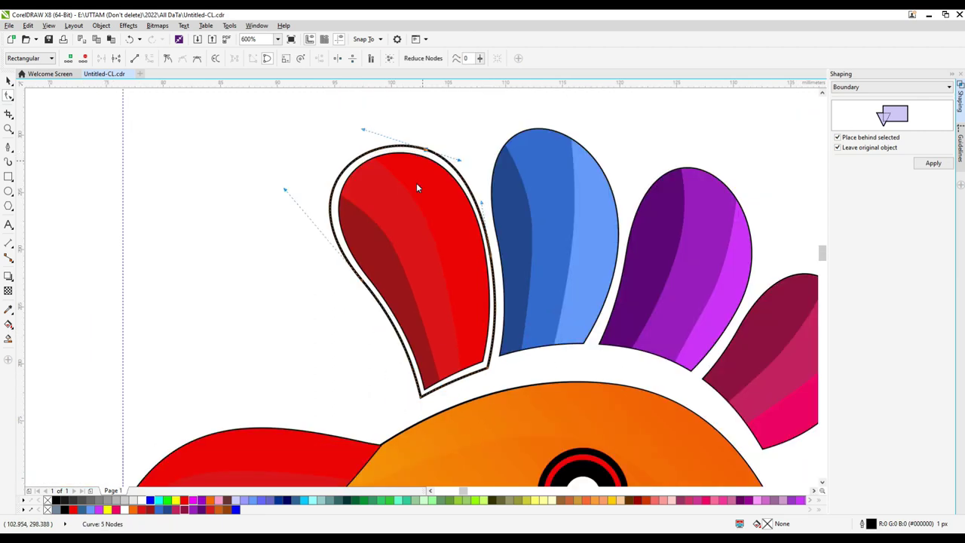
key(space)
Create a Boundary outline around the blue comb feather and enlarge it from the centre to about 107%.
click(520, 246)
click(626, 228)
click(605, 229)
click(924, 164)
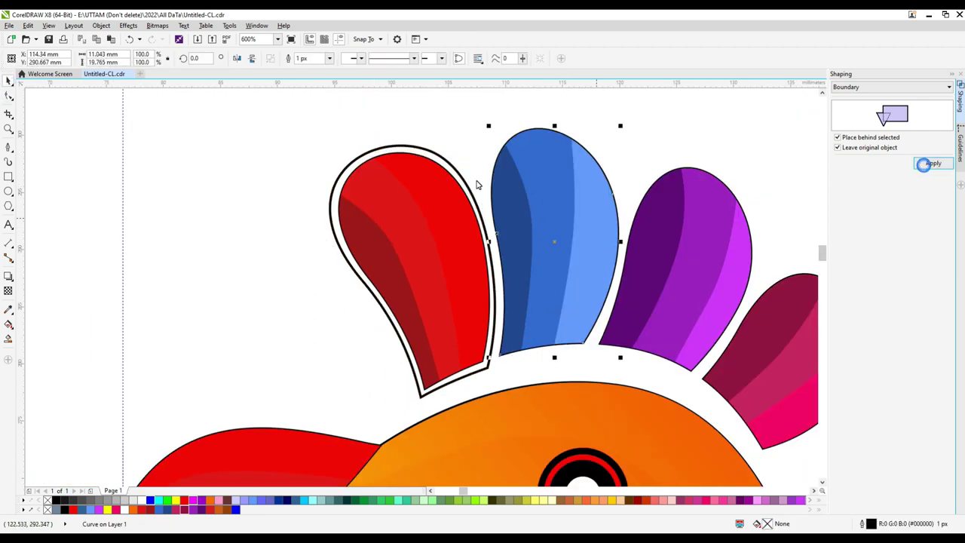
drag(488, 127, 477, 123)
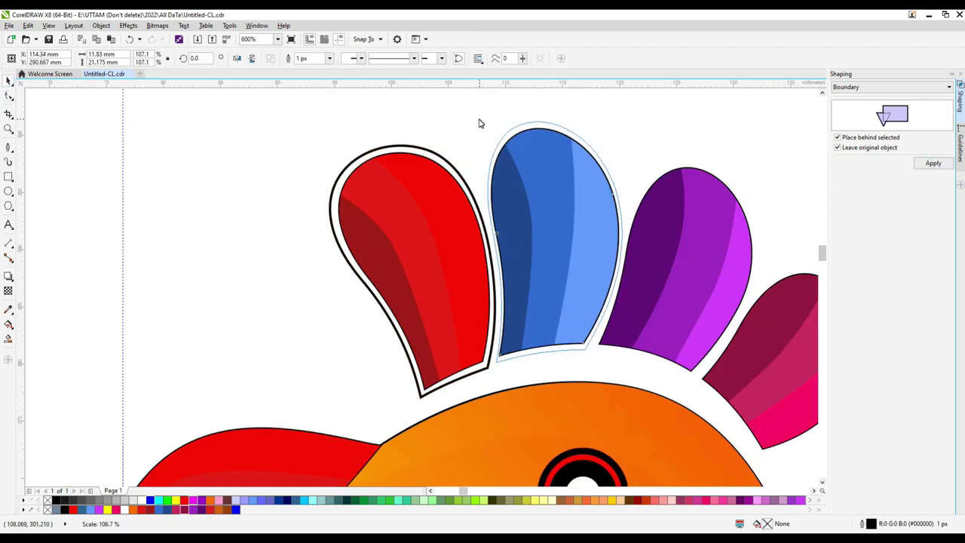
Create a Boundary outline around the purple comb feather and enlarge it from the centre to about 106%.
click(654, 215)
click(925, 167)
drag(752, 164, 768, 158)
scroll(552, 308, down, 1)
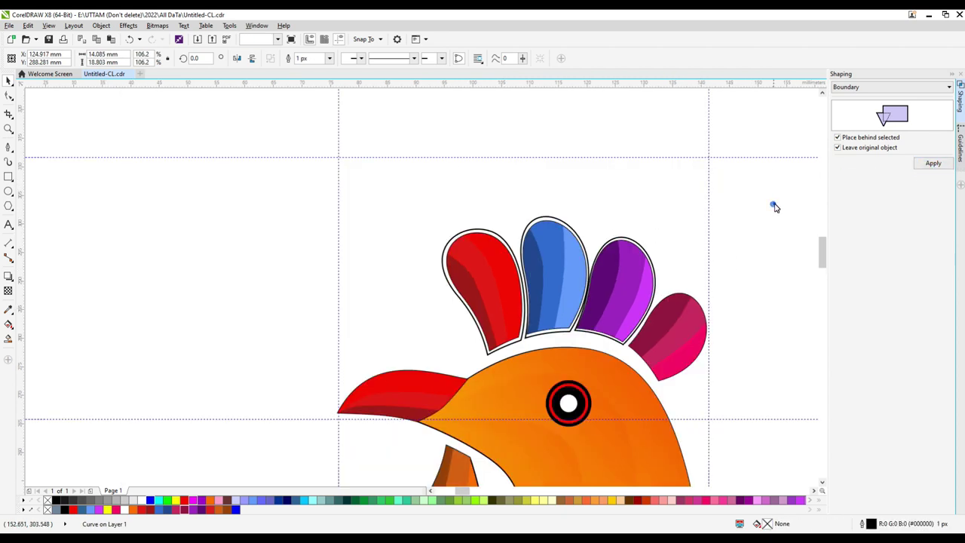
Nudge the pink comb feather slightly away from the purple feather to make room for its outer outline.
drag(774, 205, 554, 403)
scroll(611, 304, up, 1)
scroll(629, 341, up, 1)
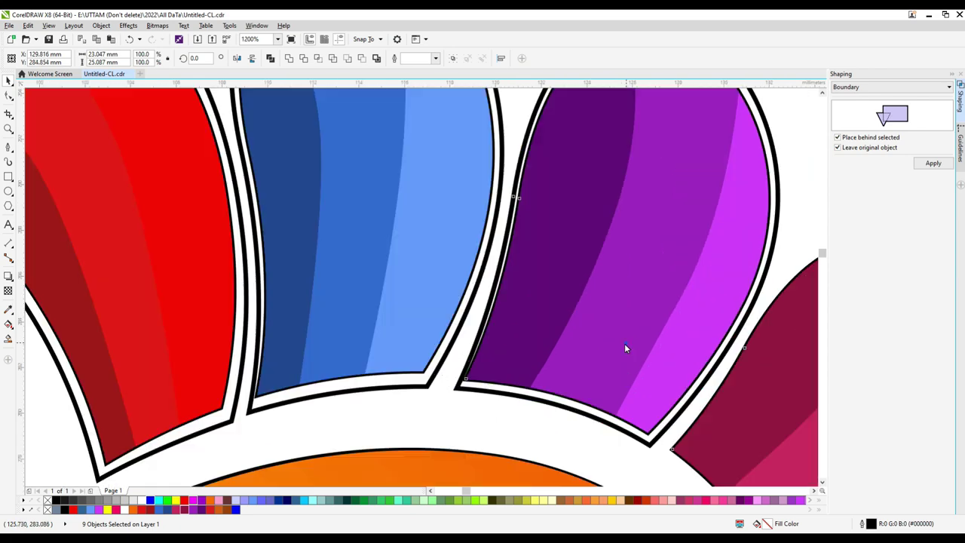
scroll(621, 346, down, 2)
click(700, 261)
scroll(661, 361, up, 1)
Create a Boundary outline around the pink comb feather and enlarge it from the centre to about 107%.
click(677, 424)
click(678, 428)
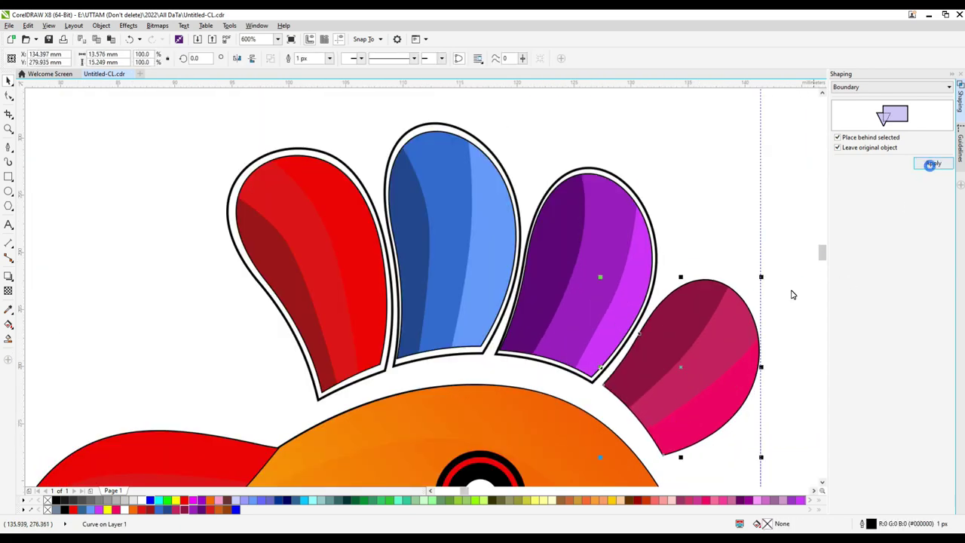
drag(762, 276, 766, 274)
Move the lower corner node of the purple feather's outer outline outward, towards the blue feather, to widen the gap.
scroll(506, 359, up, 3)
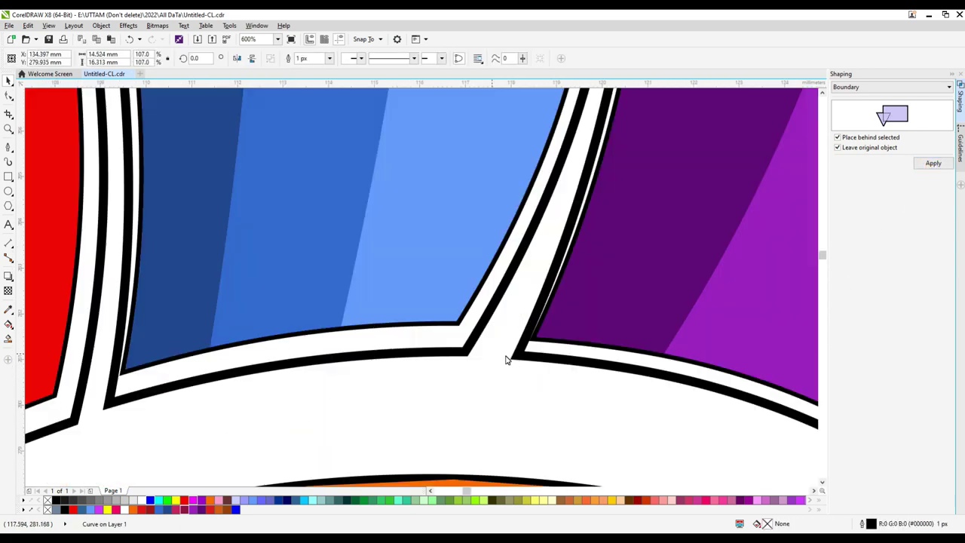
click(7, 98)
drag(515, 355, 506, 357)
scroll(484, 361, down, 2)
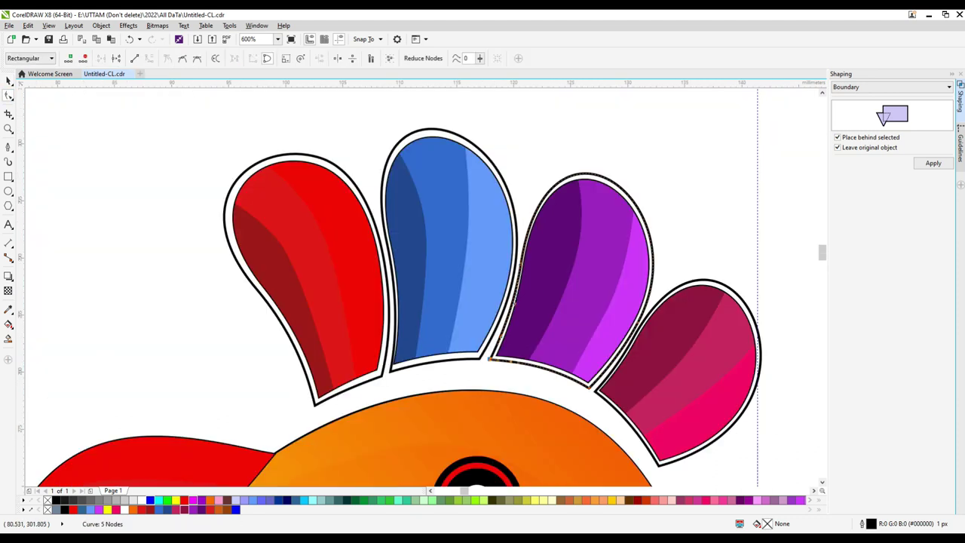
Fill the four outer comb feather shapes with black, without an outline, and group them.
click(7, 82)
shift+click(461, 365)
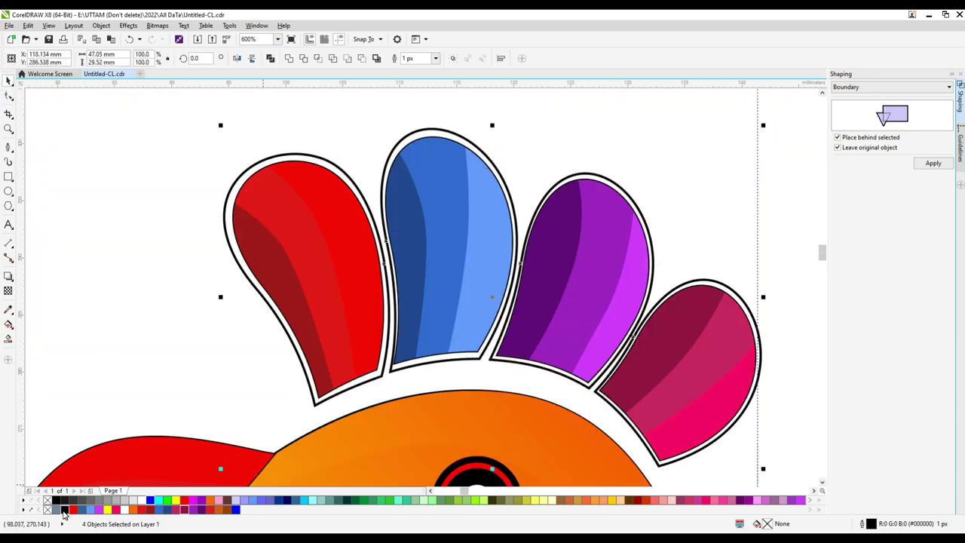
click(65, 511)
click(436, 58)
click(414, 68)
key(ctrl+g)
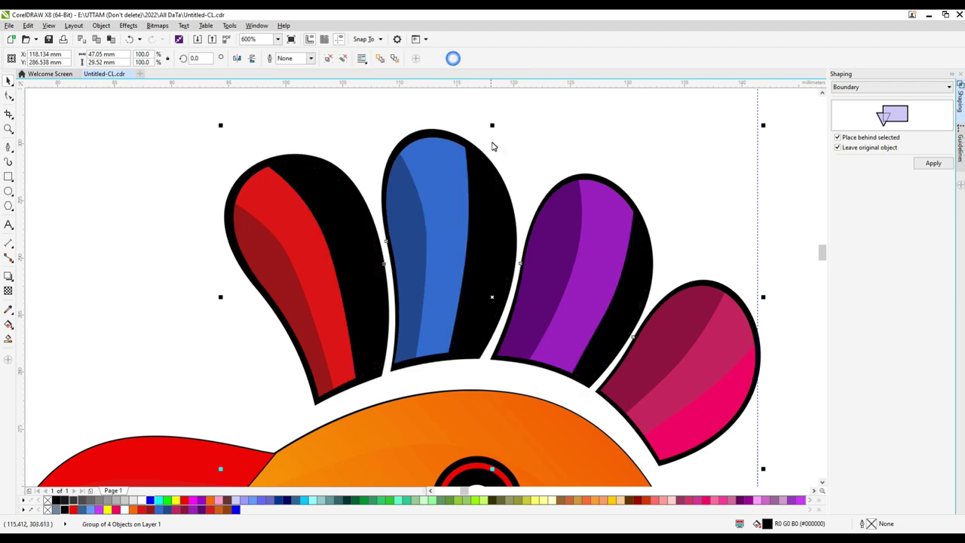
Create a Boundary outline around the beak and enlarge it from the centre to about 109.6%.
scroll(557, 214, down, 2)
click(325, 331)
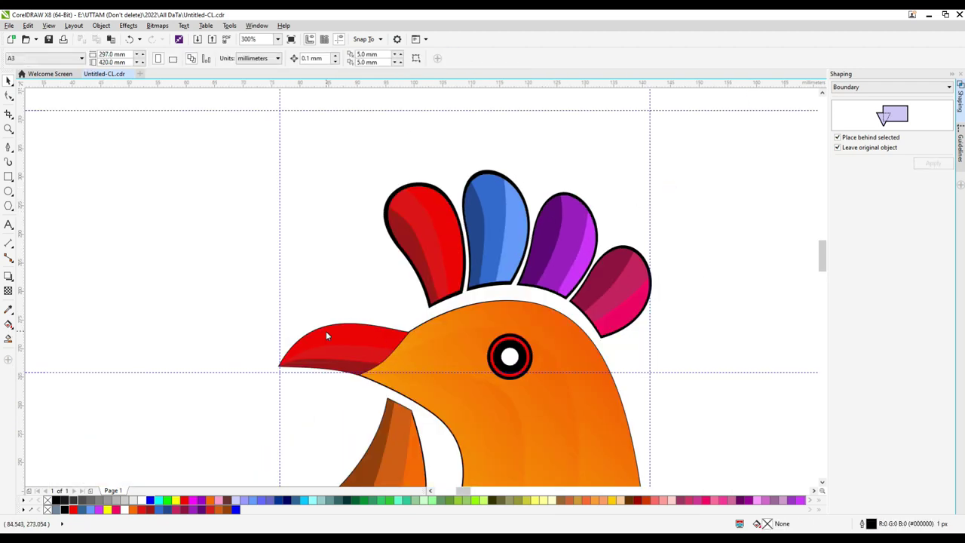
click(930, 166)
scroll(318, 332, up, 2)
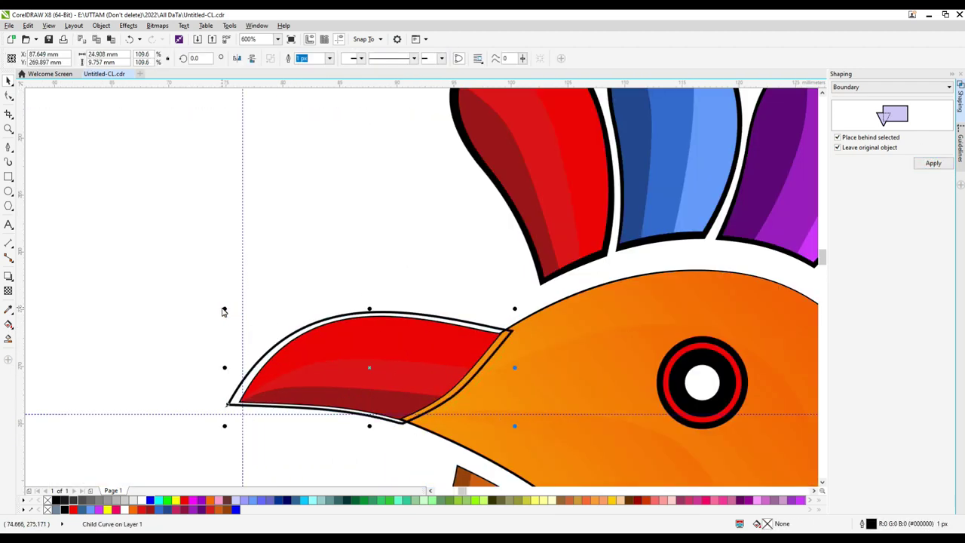
scroll(380, 219, down, 4)
scroll(384, 248, up, 2)
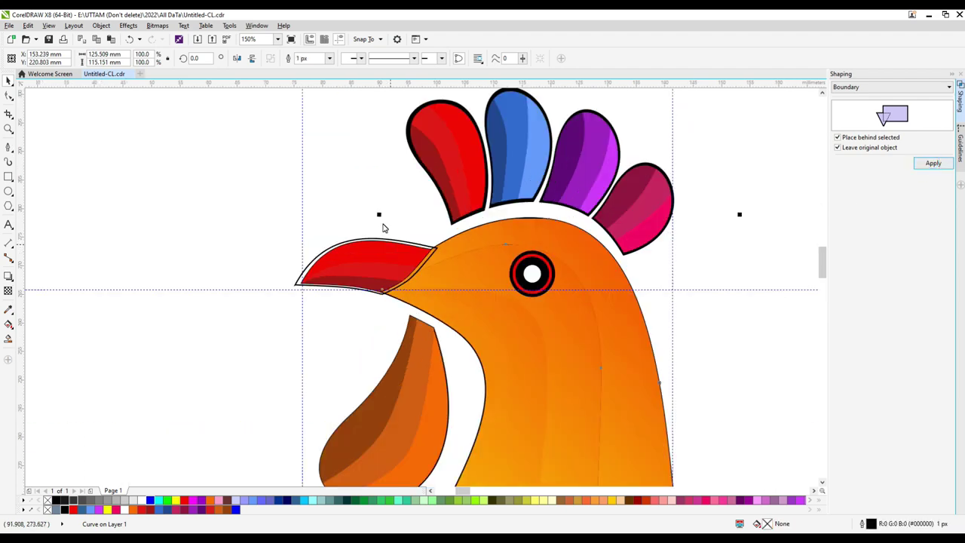
drag(380, 215, 373, 210)
scroll(446, 272, down, 2)
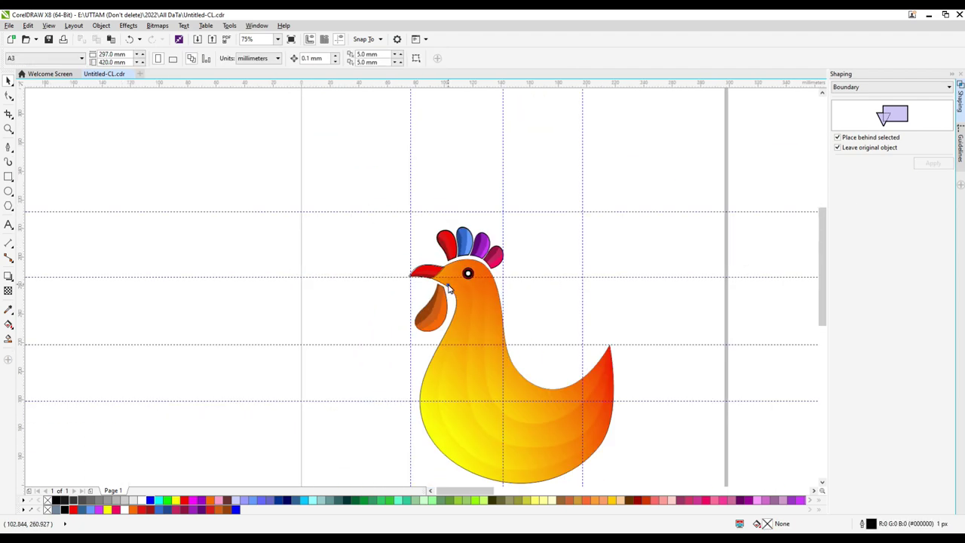
Create a Boundary outline around the rooster's body and enlarge it from the centre to about 101.1%.
click(448, 285)
click(931, 165)
scroll(411, 260, up, 2)
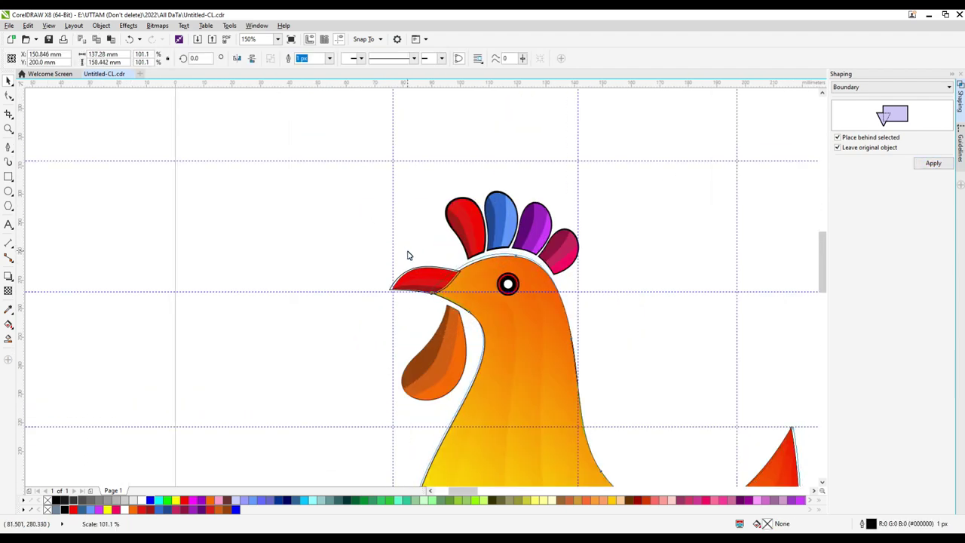
scroll(409, 254, down, 4)
scroll(511, 352, up, 2)
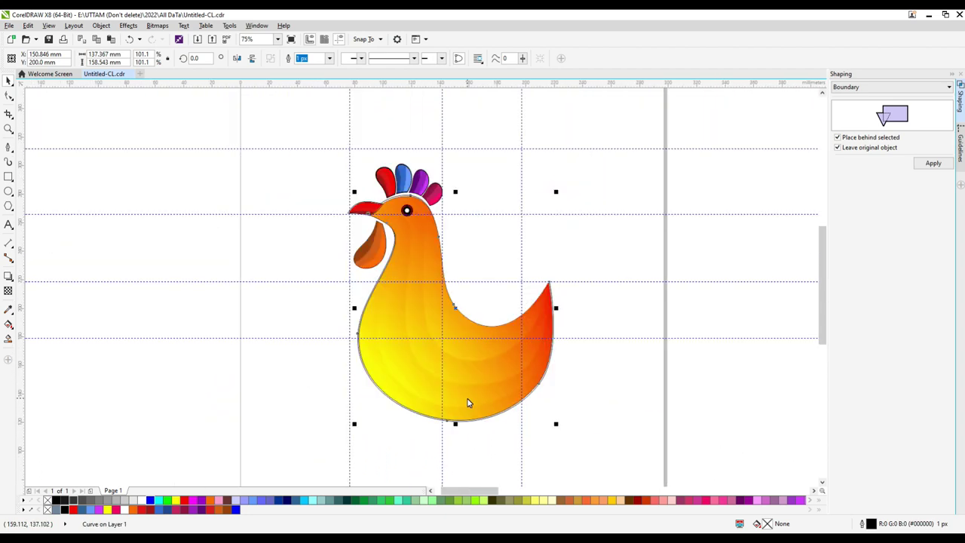
Reposition the body's outer outline and resize it to about 134.8 mm wide and 156.7 mm high to even out the gap.
scroll(455, 308, up, 2)
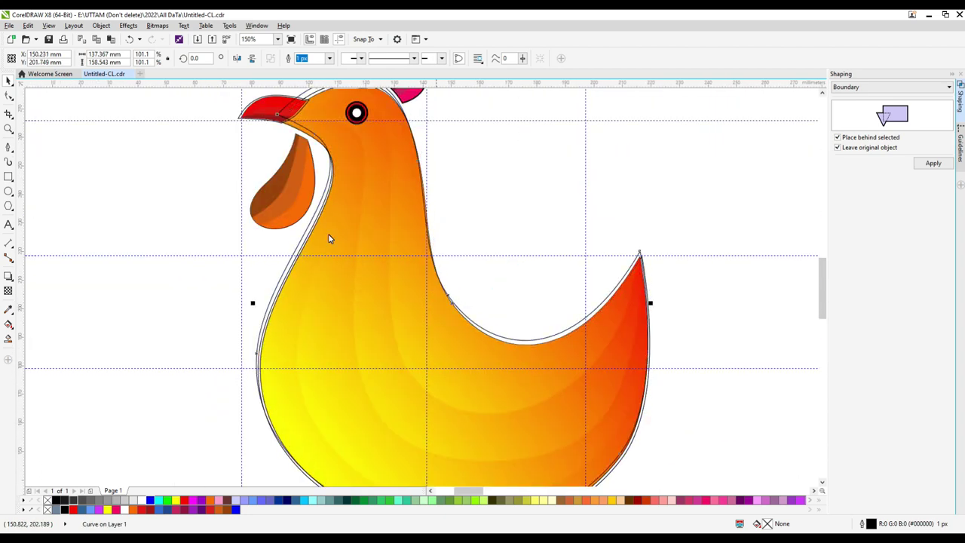
drag(252, 303, 261, 305)
scroll(273, 317, down, 1)
scroll(402, 239, up, 2)
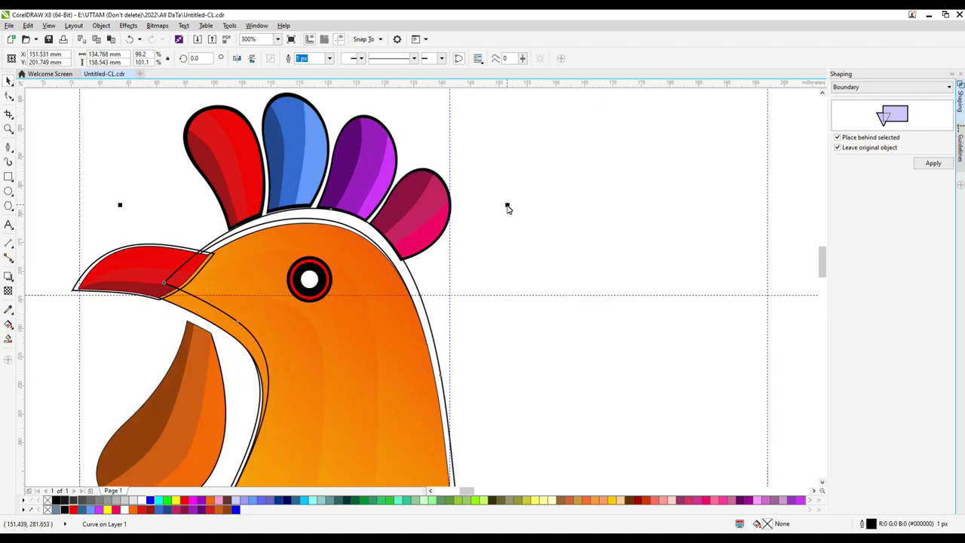
scroll(508, 217, down, 4)
scroll(591, 344, up, 2)
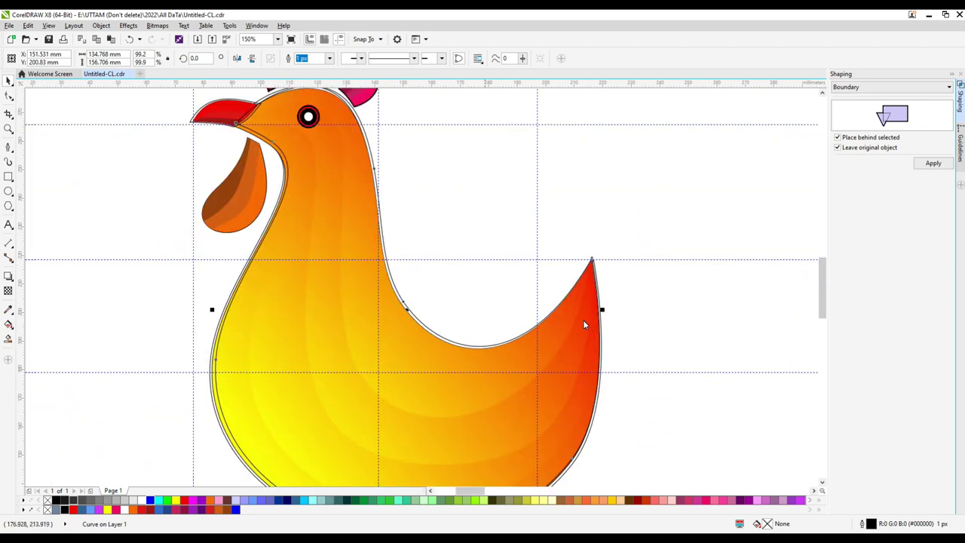
Move the body outline's node at the tail tip outward and delete the surplus node there.
scroll(584, 324, up, 2)
key(F10)
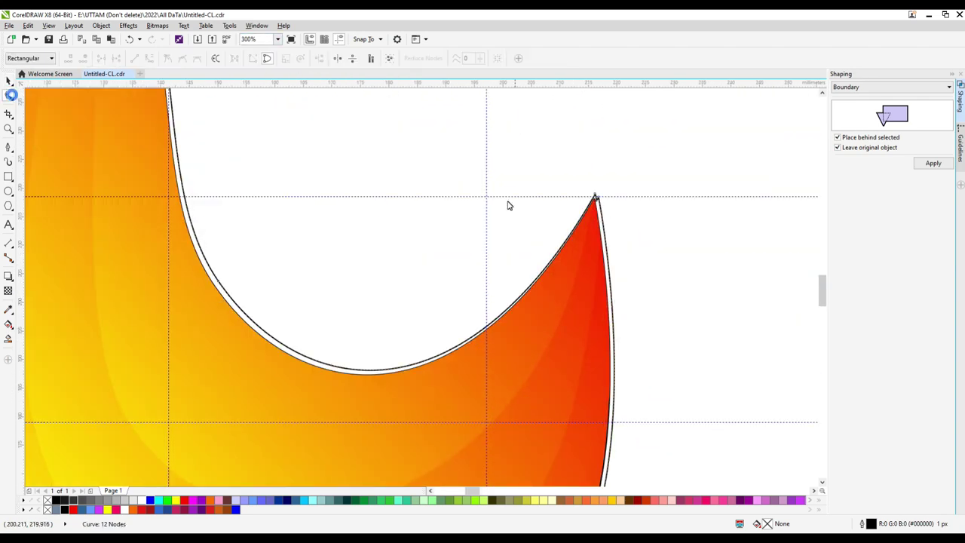
scroll(617, 211, up, 2)
mouse_move(535, 172)
mouse_down()
mouse_move(541, 136)
mouse_move(520, 142)
mouse_move(539, 155)
mouse_up()
double_click(541, 136)
Move the body outline's nodes under the beak and at the throat outward to open a gap from the body.
scroll(545, 299, down, 5)
scroll(263, 143, up, 4)
scroll(221, 115, up, 2)
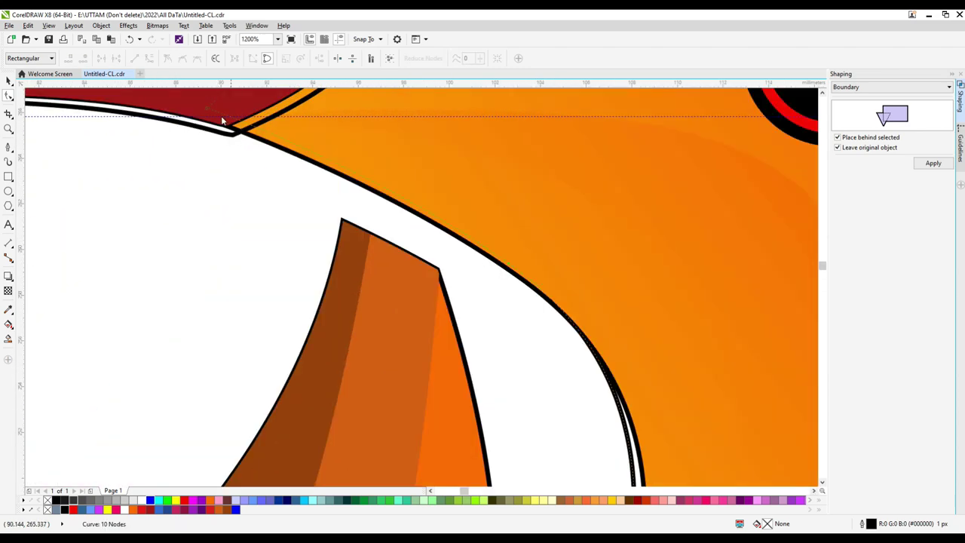
drag(208, 108, 193, 127)
drag(508, 268, 500, 282)
scroll(500, 283, down, 2)
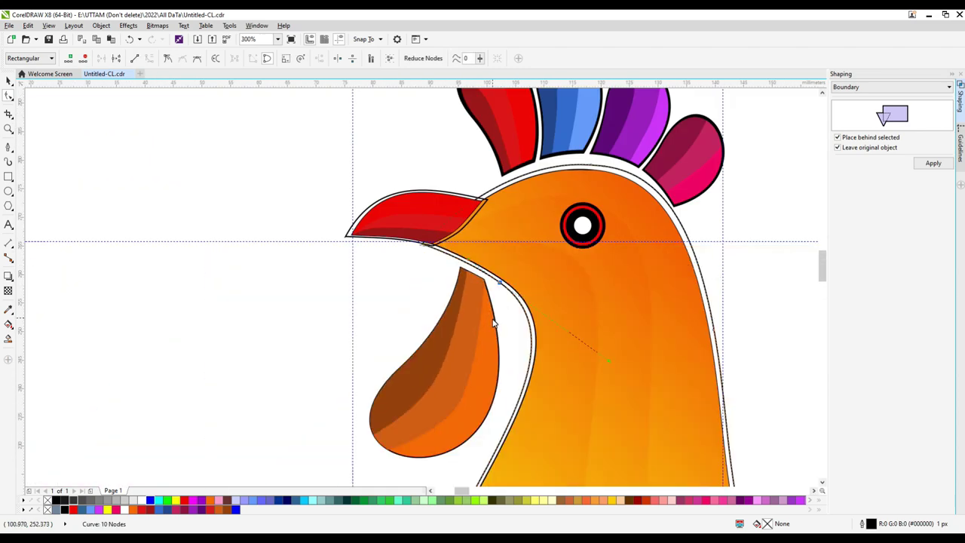
Try to create an outer outline around the wattle and pull its lower edge outward.
key(space)
click(483, 374)
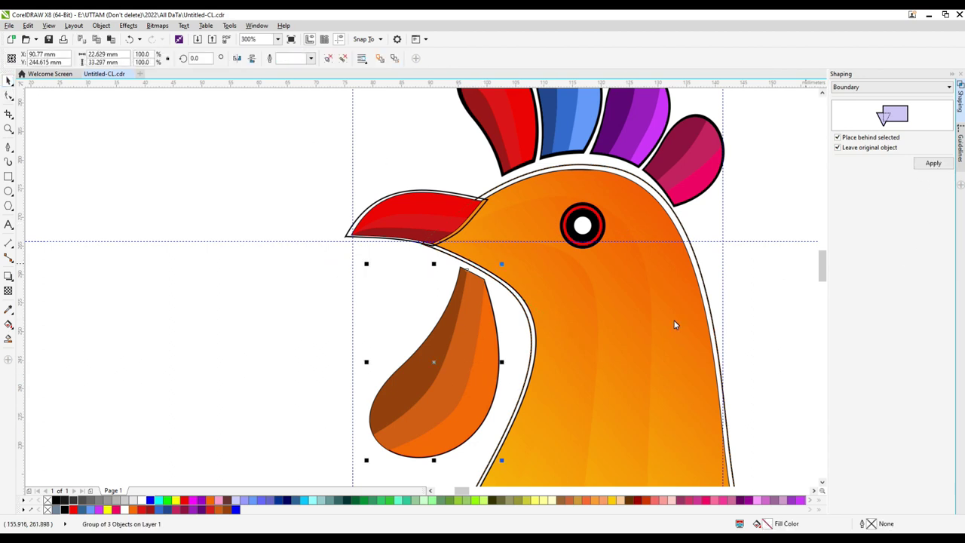
click(933, 163)
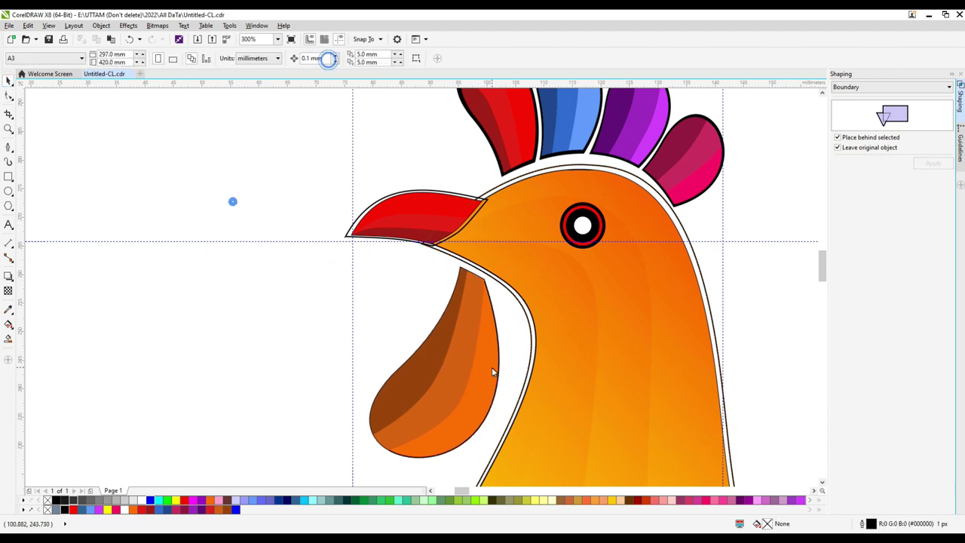
scroll(420, 449, up, 3)
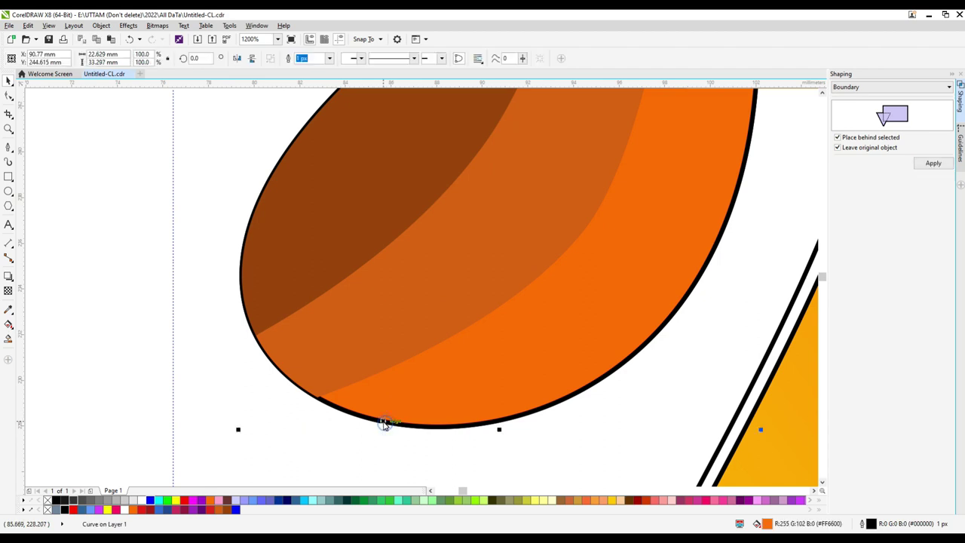
click(366, 430)
drag(369, 419, 363, 435)
key(ctrl+z)
Remove the outline of the wattle's orange base, then create a Boundary around the wattle and enlarge it from the centre to about 102.8%.
click(330, 58)
click(313, 69)
click(931, 164)
scroll(459, 306, down, 2)
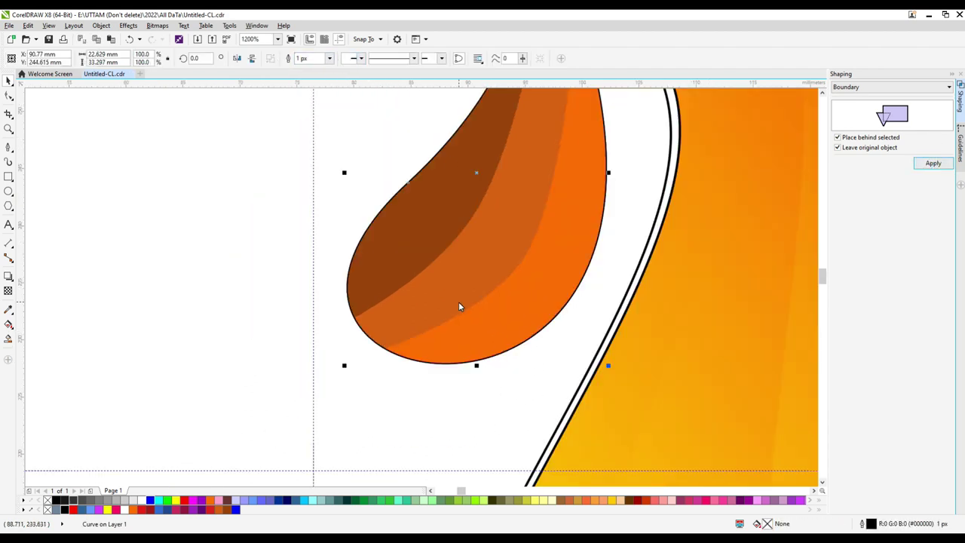
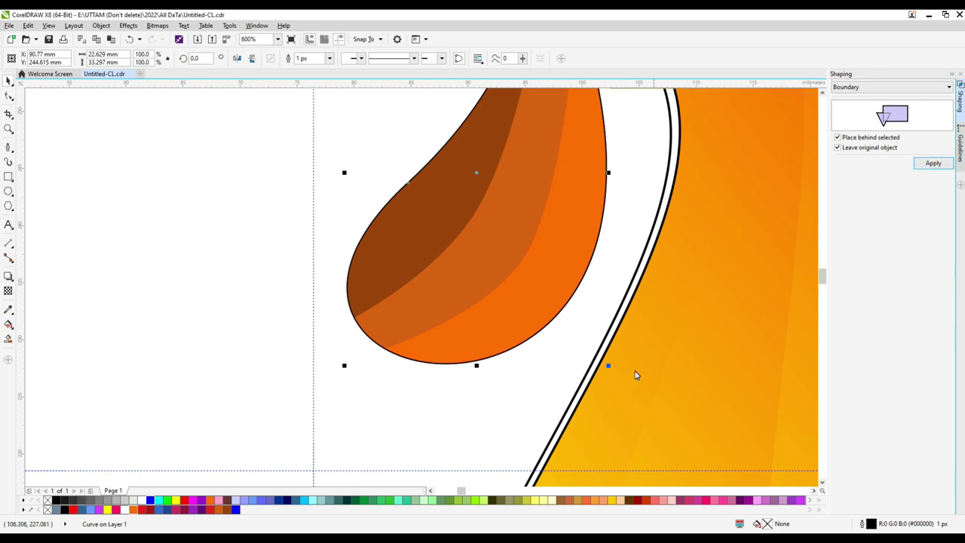
drag(615, 373, 617, 375)
scroll(586, 385, down, 2)
scroll(548, 336, up, 2)
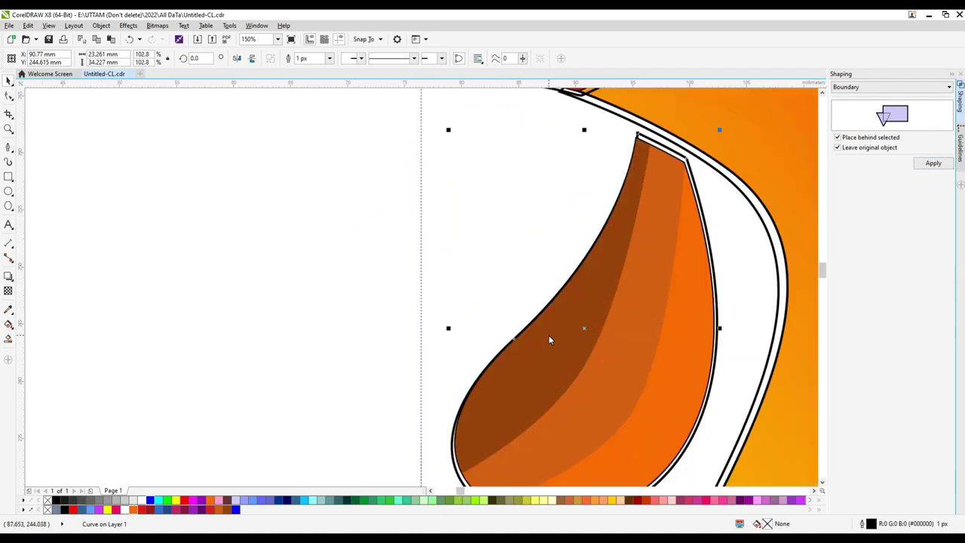
Reshape the wattle's outer outline by moving its beak-side nodes outward to widen the gap there.
click(6, 96)
click(508, 345)
scroll(637, 134, up, 2)
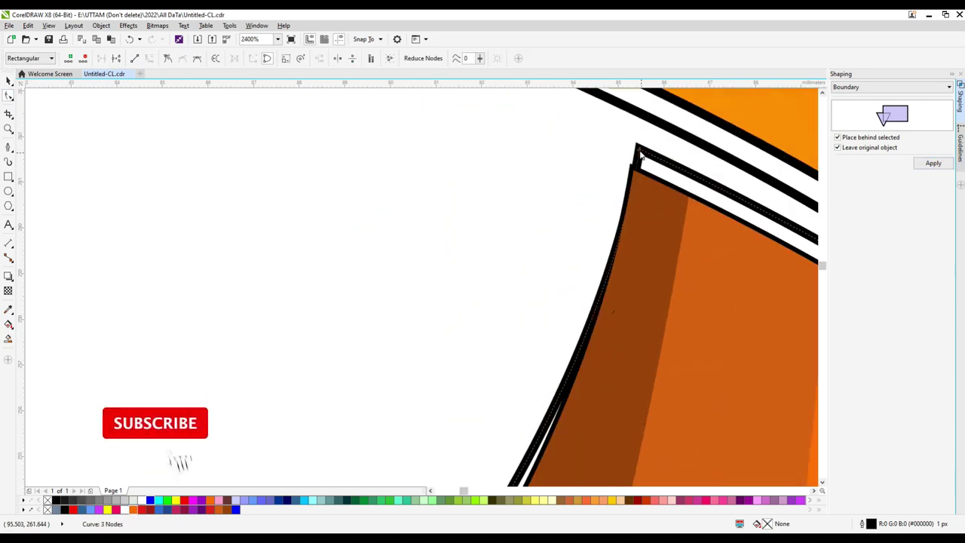
scroll(629, 151, down, 4)
key(space)
scroll(505, 201, up, 2)
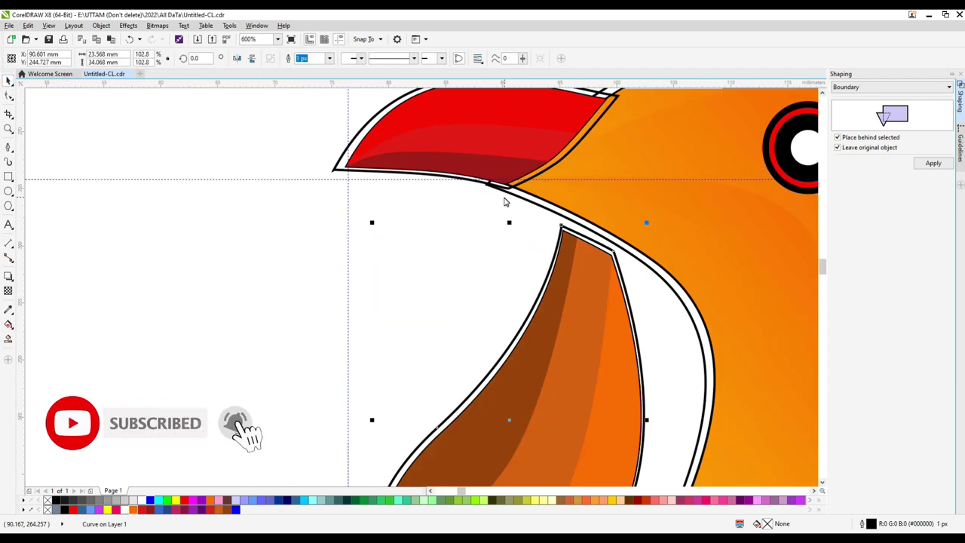
Try to weld the wattle, beak and body outer outlines together.
shift+click(464, 183)
click(290, 59)
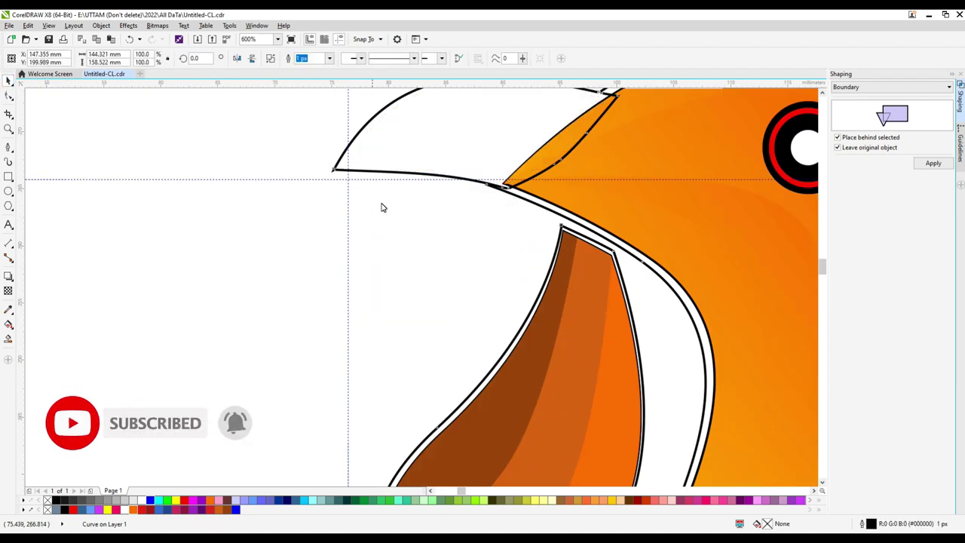
key(ctrl+z)
Select the beak's separate outer outline and weld it with the body and wattle outlines.
click(231, 232)
click(422, 147)
click(275, 283)
click(341, 181)
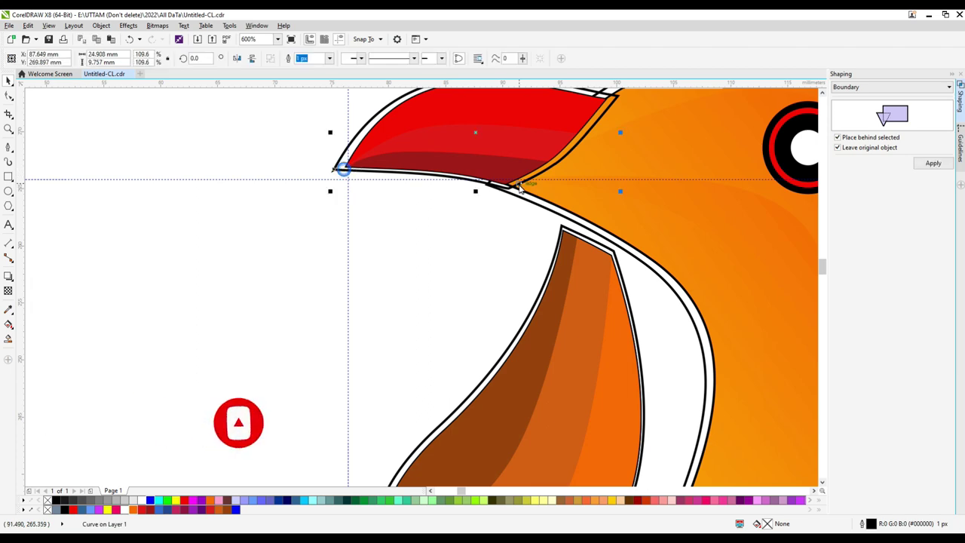
scroll(490, 189, up, 2)
scroll(522, 167, down, 2)
scroll(427, 366, up, 3)
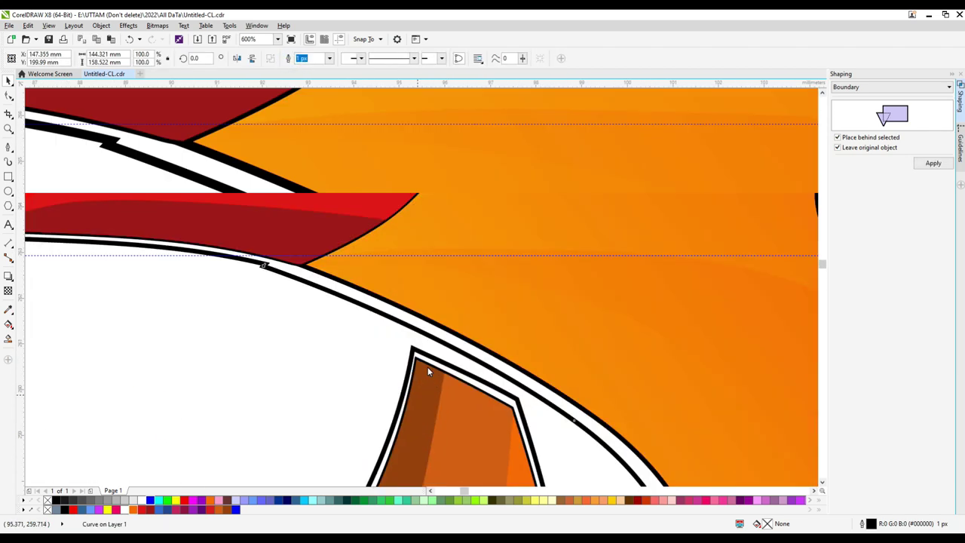
scroll(429, 316, down, 4)
scroll(430, 270, up, 4)
Weld the grouped black comb shapes with the combined beak, wattle and body outline.
click(439, 328)
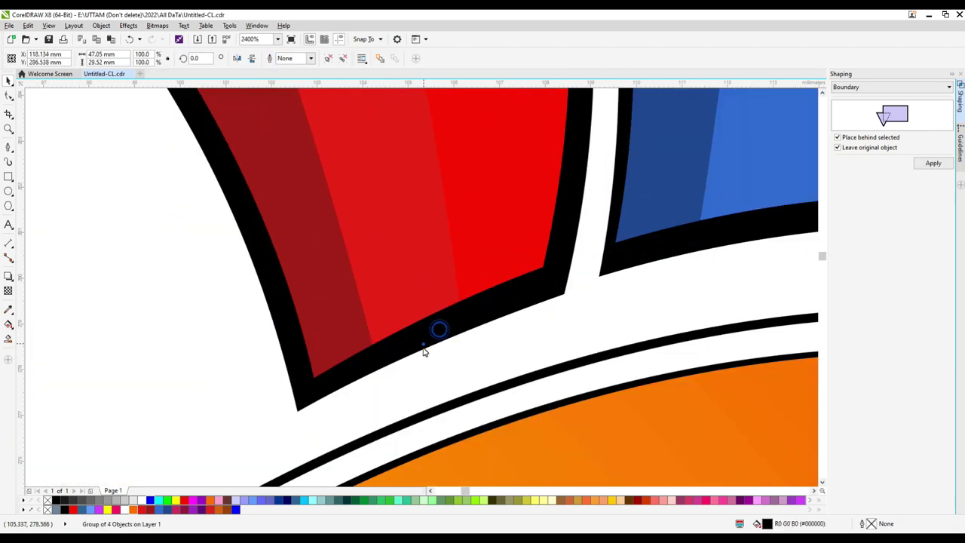
shift+click(419, 416)
click(292, 60)
scroll(380, 159, down, 2)
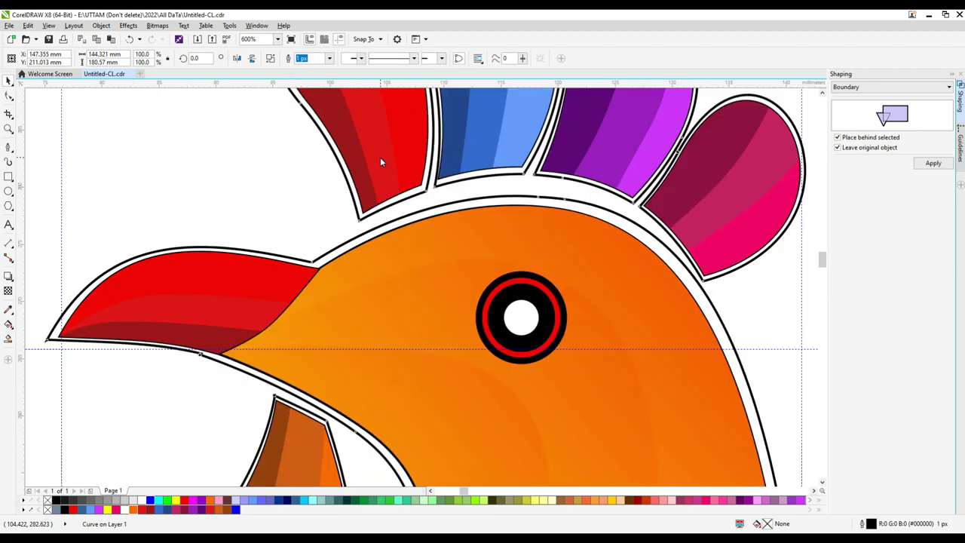
Examine the welded outline's nodes and spacing under the beak and around the body.
key(F10)
scroll(192, 363, up, 4)
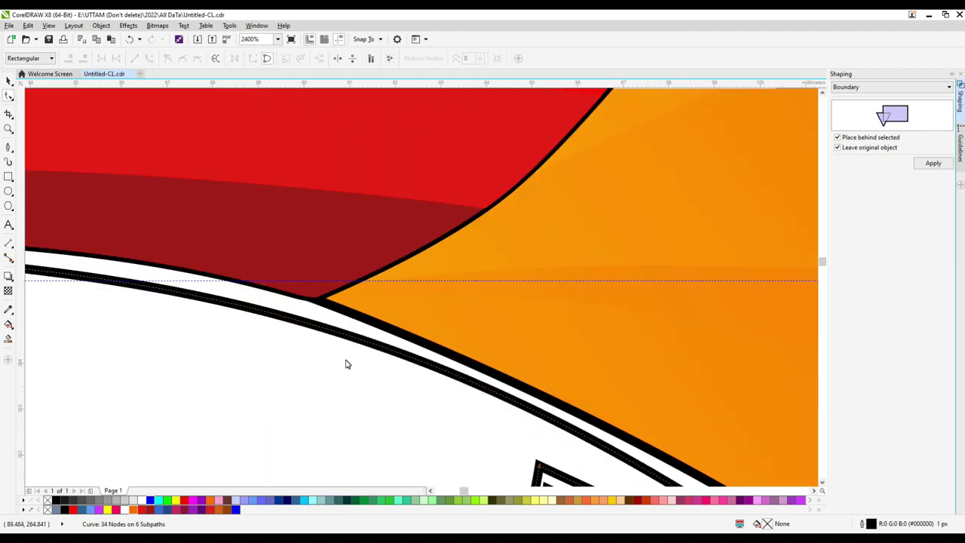
scroll(433, 374, down, 4)
scroll(446, 427, up, 2)
scroll(452, 293, down, 2)
scroll(416, 211, down, 1)
scroll(566, 388, up, 1)
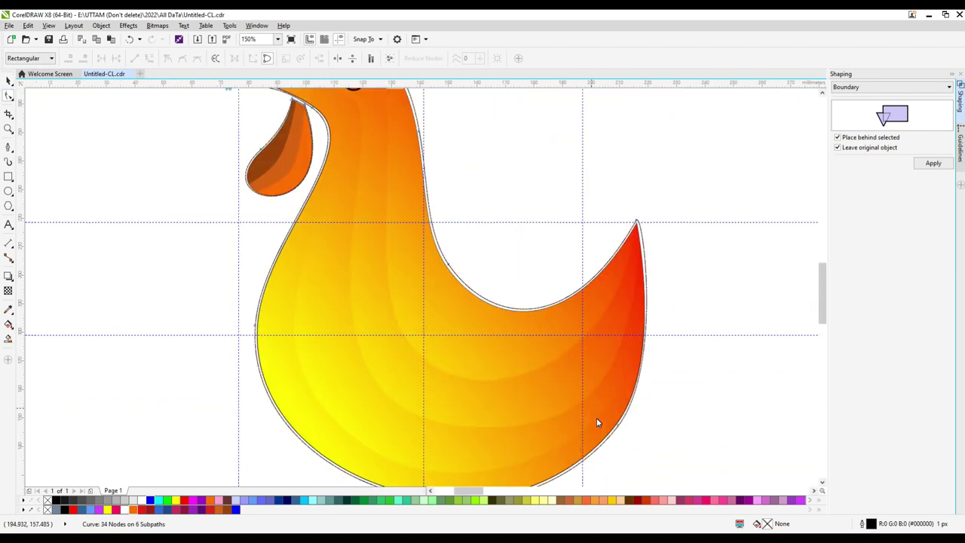
scroll(596, 422, up, 2)
scroll(620, 424, down, 2)
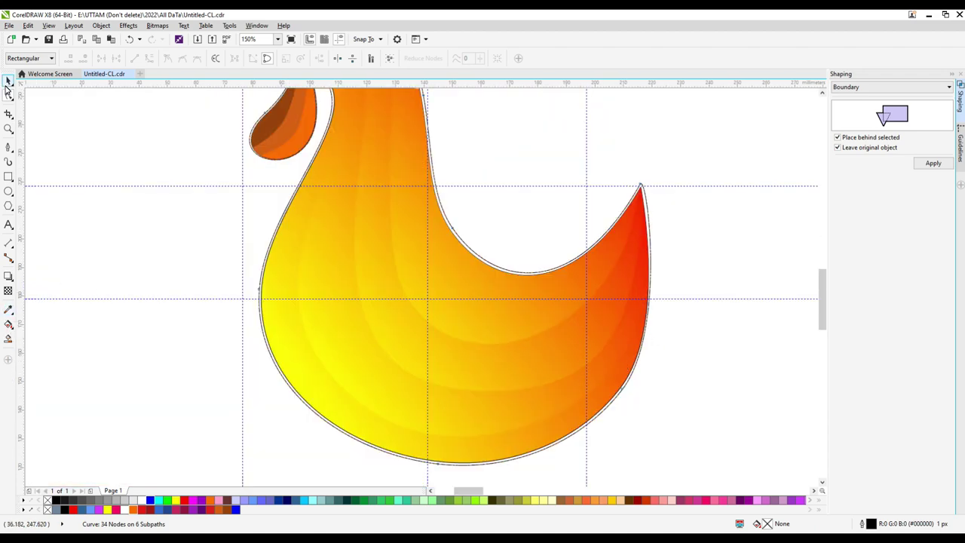
Undo the outline welds to restore the separate outer outlines and clear the selection.
click(8, 81)
scroll(480, 369, down, 1)
click(575, 283)
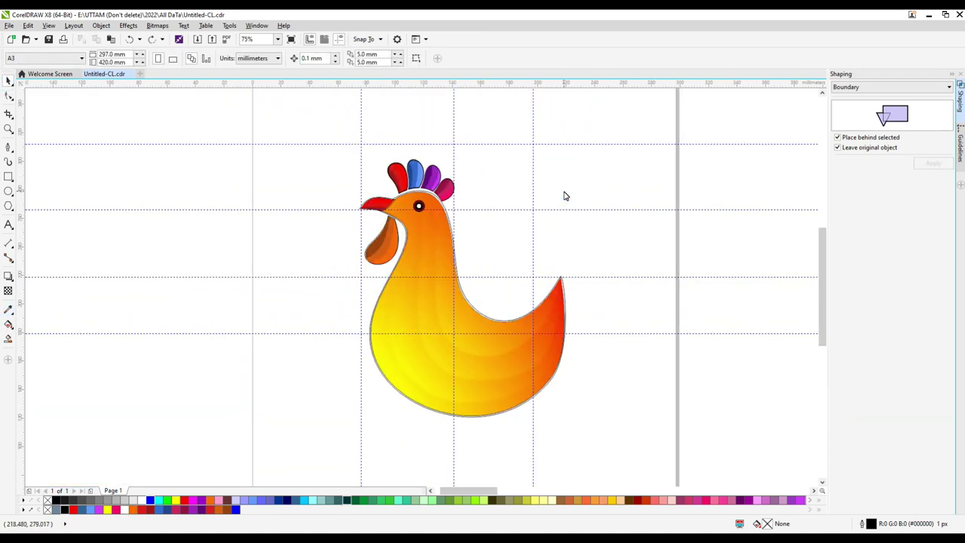
scroll(443, 164, up, 4)
click(455, 341)
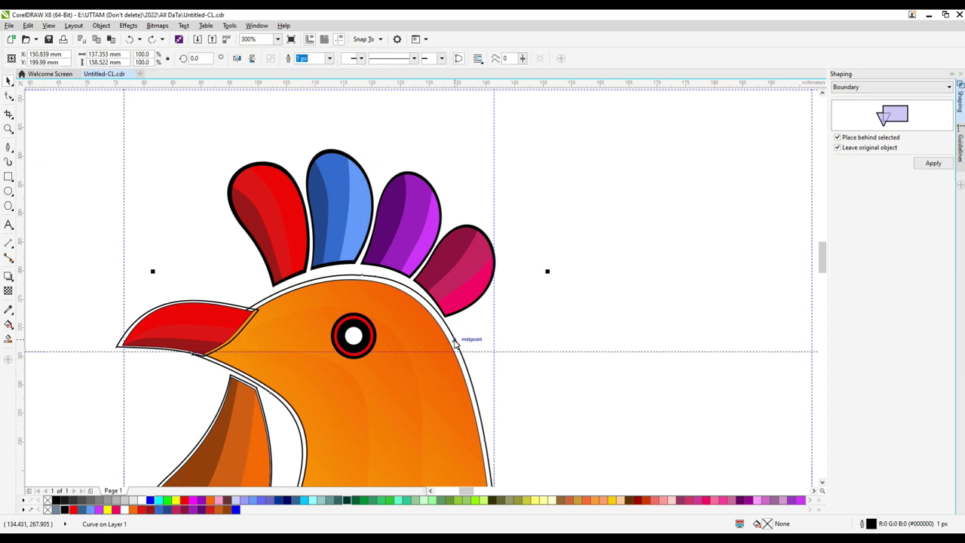
click(455, 245)
drag(555, 214, 401, 325)
scroll(434, 294, up, 2)
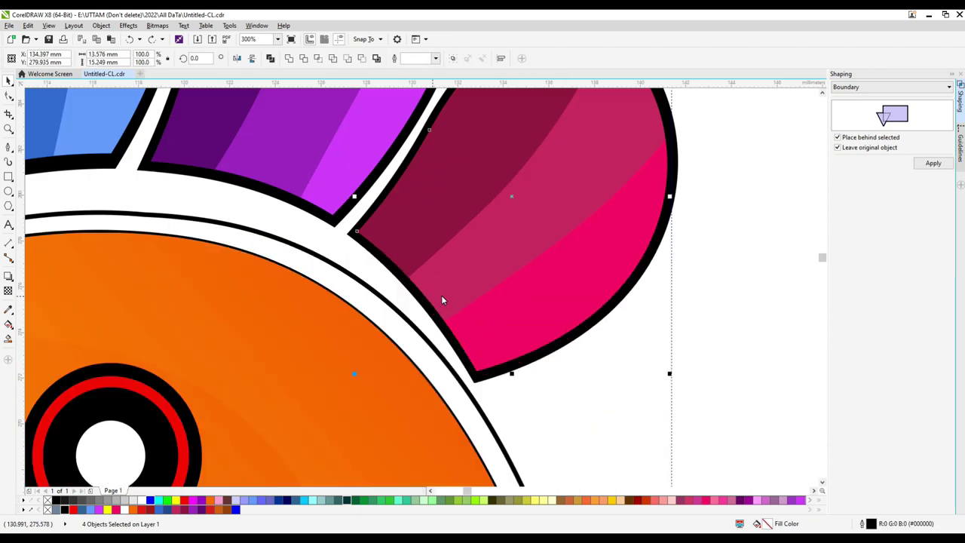
shift+click(476, 381)
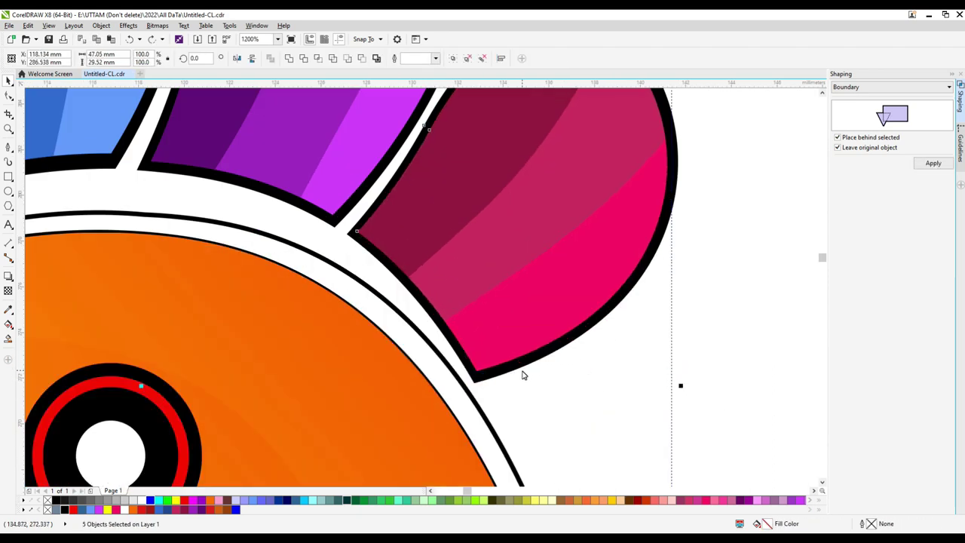
drag(681, 387, 684, 383)
Rotate the whole comb with its black outlines slightly counterclockwise to lift the pink feather off the head outline.
scroll(570, 398, down, 2)
drag(276, 227, 612, 407)
click(569, 367)
drag(568, 367, 565, 365)
click(564, 365)
drag(596, 395, 606, 391)
click(606, 391)
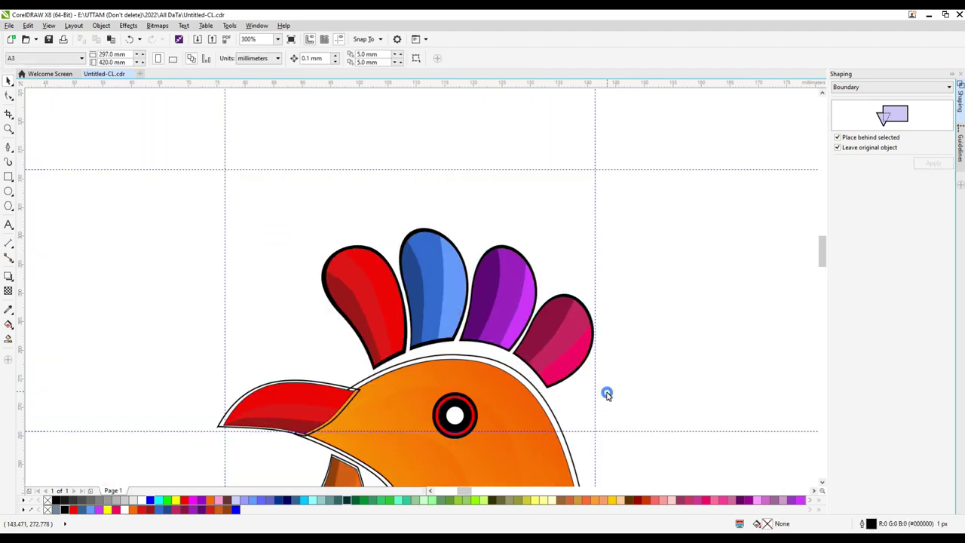
Scale all four comb feathers and their outlines down to 98.8 % and clear the selection.
click(571, 364)
drag(267, 209, 597, 402)
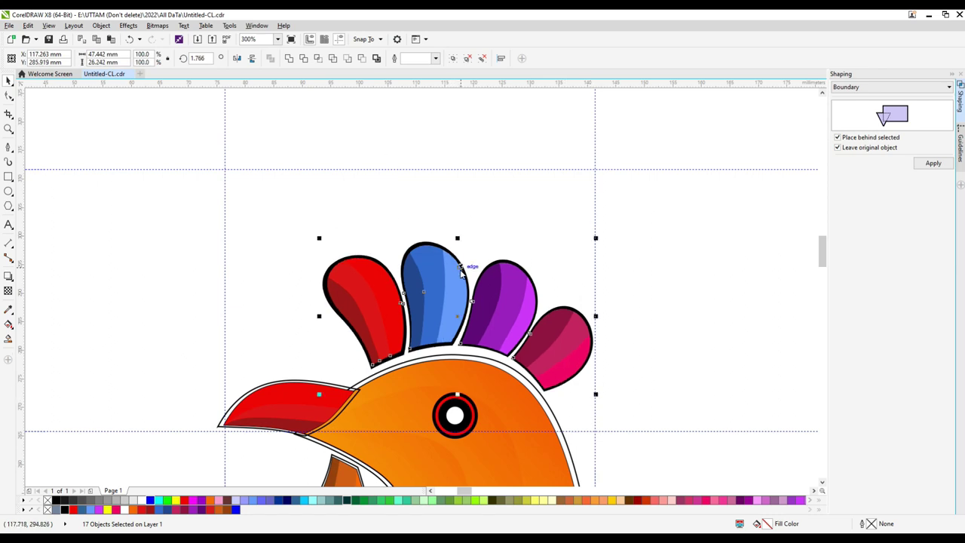
scroll(545, 278, down, 2)
scroll(506, 324, up, 2)
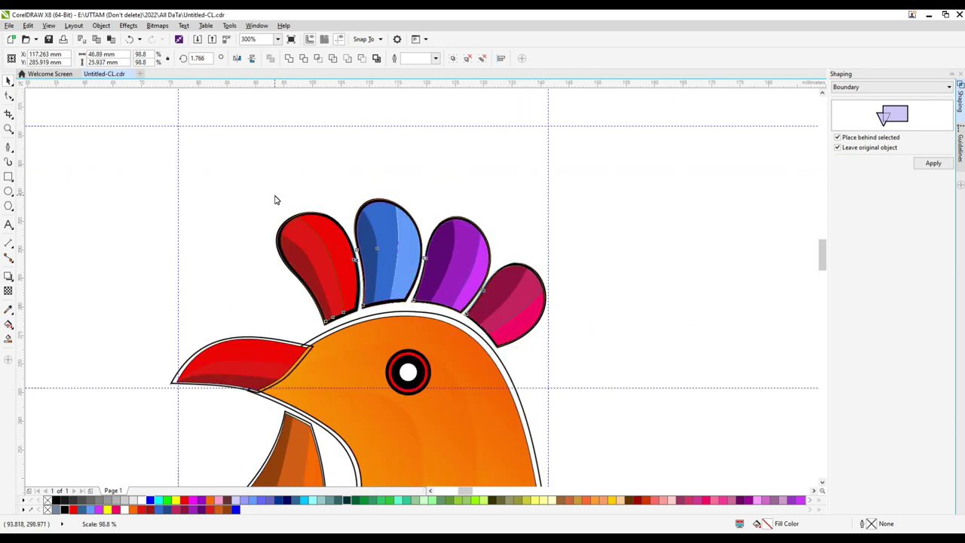
click(610, 283)
Scale the wattle together with its outer outline down to 97.3 %.
scroll(393, 272, down, 2)
scroll(369, 311, up, 3)
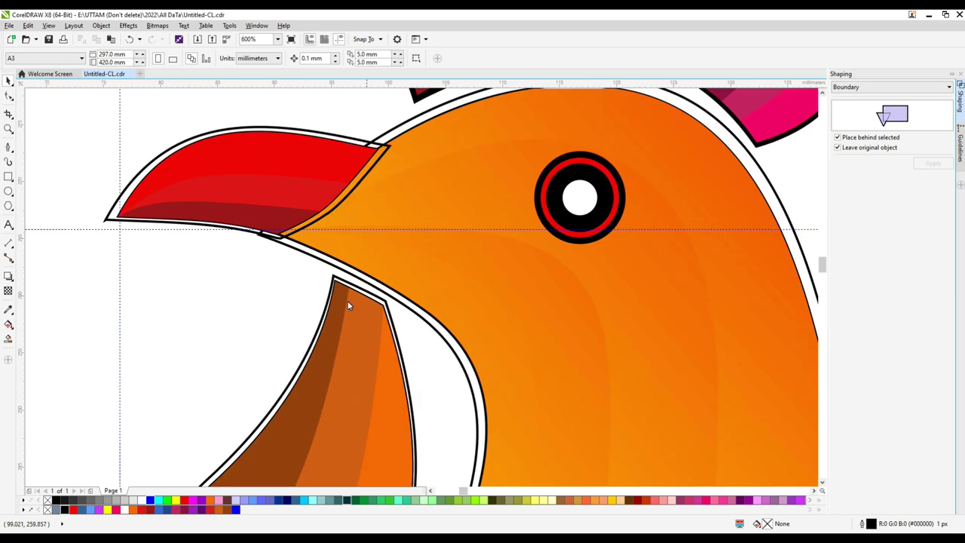
scroll(361, 297, down, 2)
drag(274, 404, 419, 280)
scroll(365, 296, up, 2)
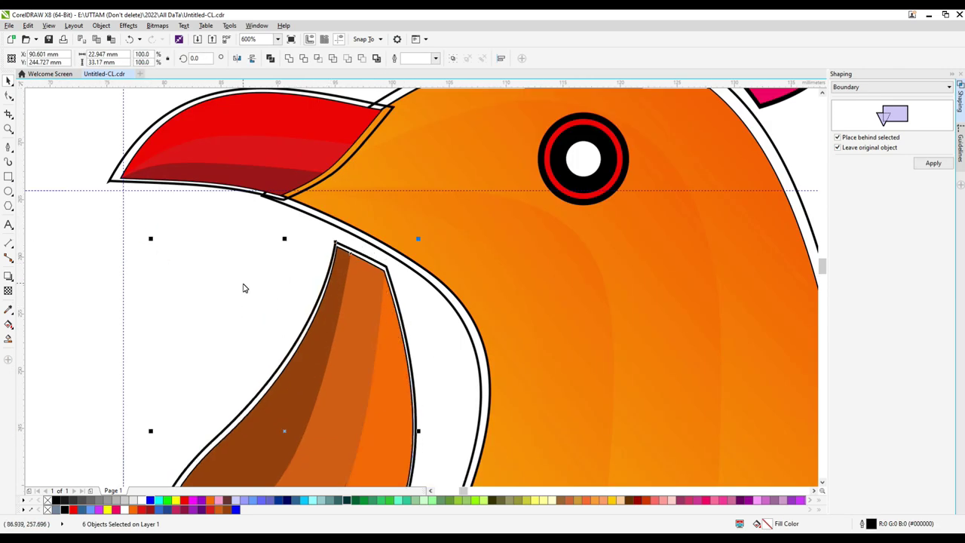
scroll(244, 288, down, 2)
click(245, 341)
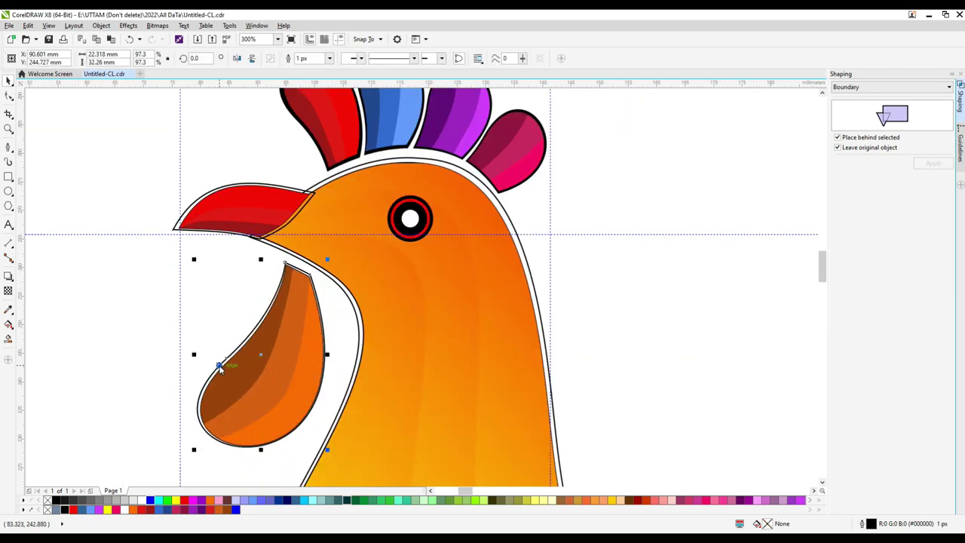
Weld the outer outlines of the beak, body, wattle and comb feathers into one black-filled shape.
scroll(192, 231, up, 2)
click(290, 59)
scroll(398, 364, down, 2)
scroll(462, 316, up, 2)
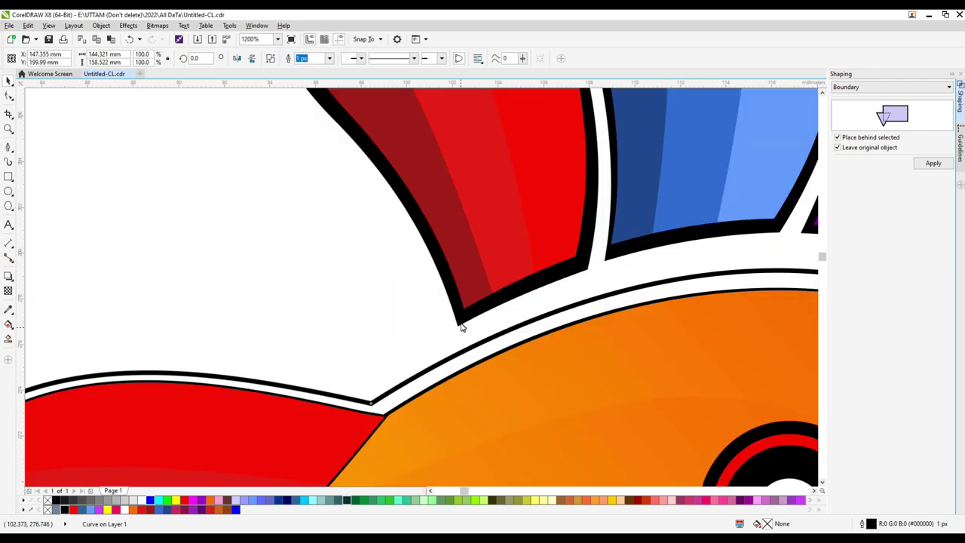
shift+click(458, 319)
click(292, 59)
scroll(356, 208, down, 2)
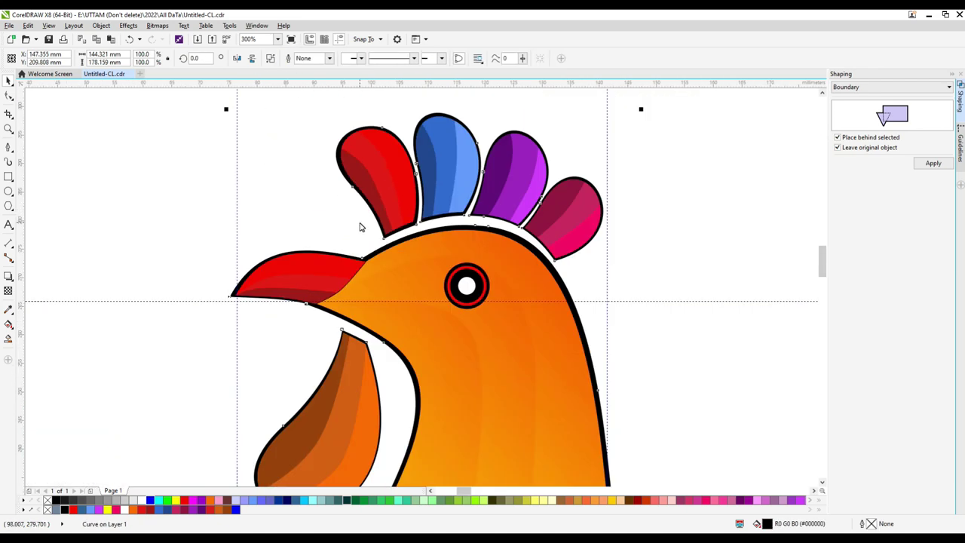
Fill the welded outer shape with light grey and examine its edges and nodes around the beak, wattle and comb.
right_click(123, 499)
scroll(336, 259, down, 1)
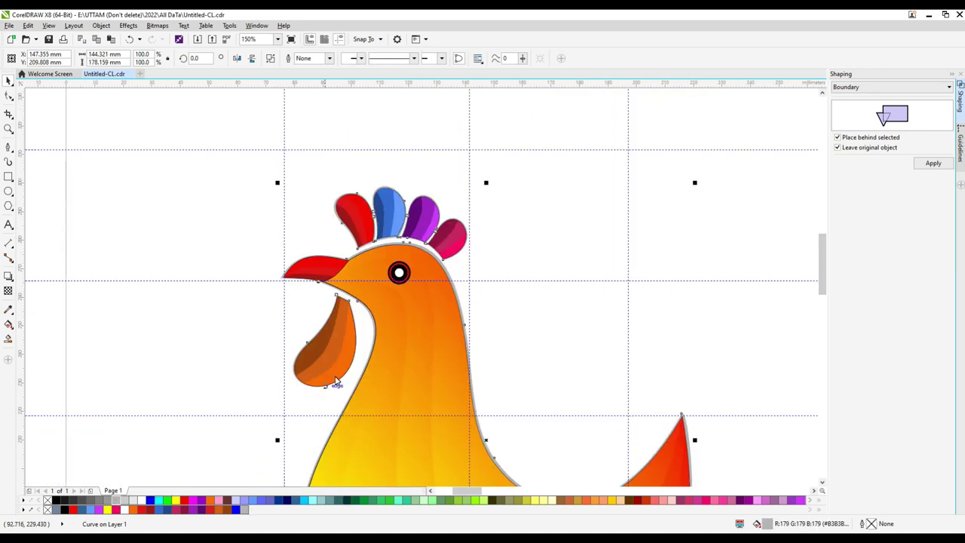
scroll(341, 343, up, 1)
click(8, 96)
scroll(244, 180, up, 2)
scroll(497, 269, down, 4)
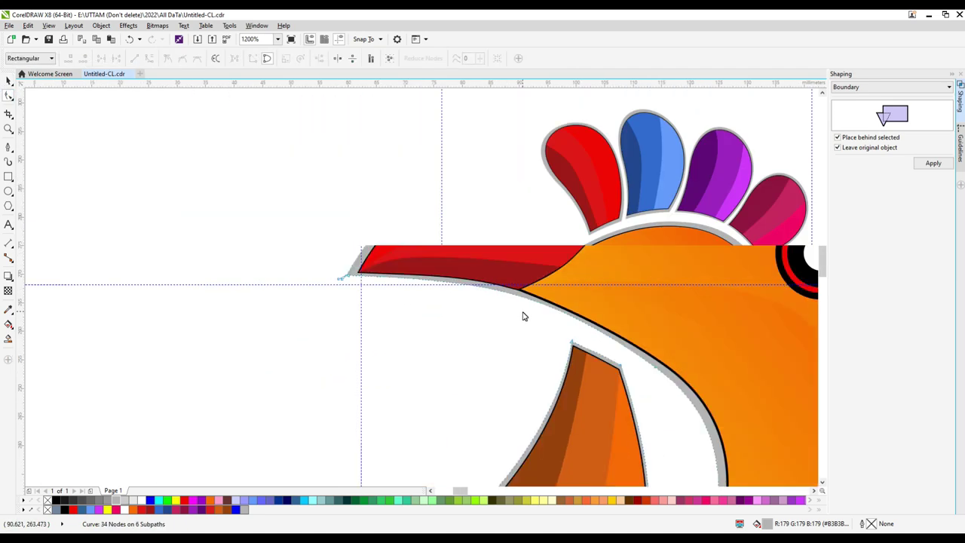
scroll(584, 302, up, 1)
scroll(678, 396, down, 1)
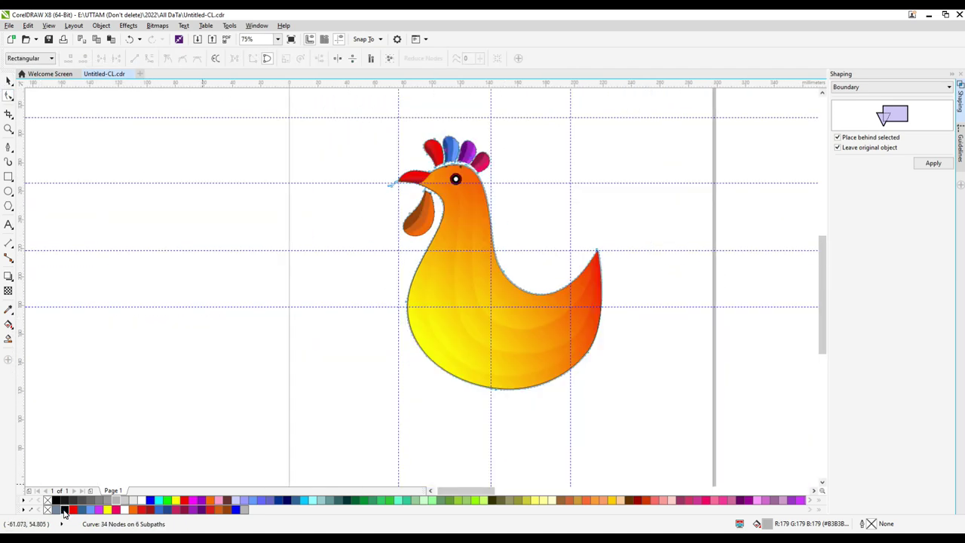
Fill the welded outer shape with black, set its outline width to None and clear the selection.
click(65, 512)
click(8, 80)
click(327, 59)
click(316, 69)
click(601, 165)
Convert the black outer shape to a 300 dpi RGB bitmap with anti-aliasing and a transparent background.
scroll(528, 253, down, 1)
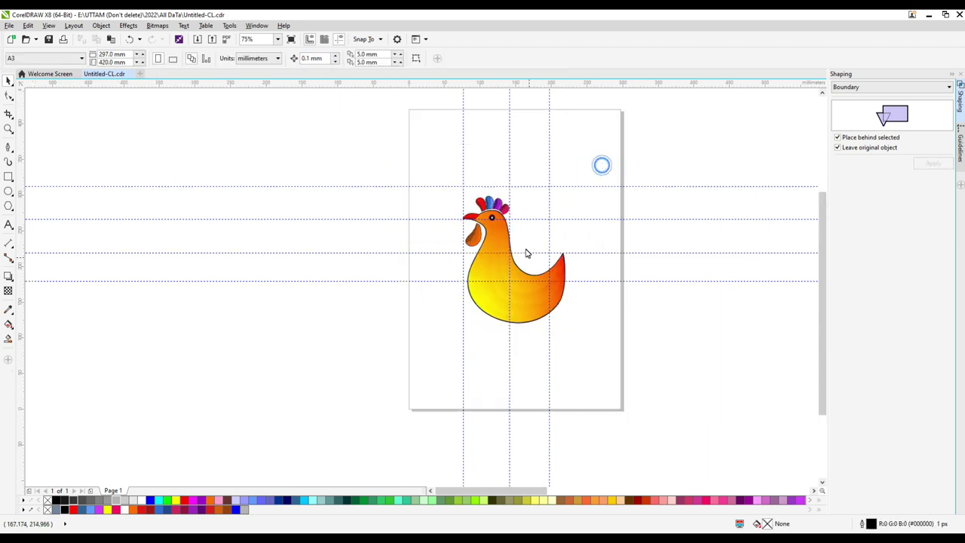
scroll(518, 244, up, 1)
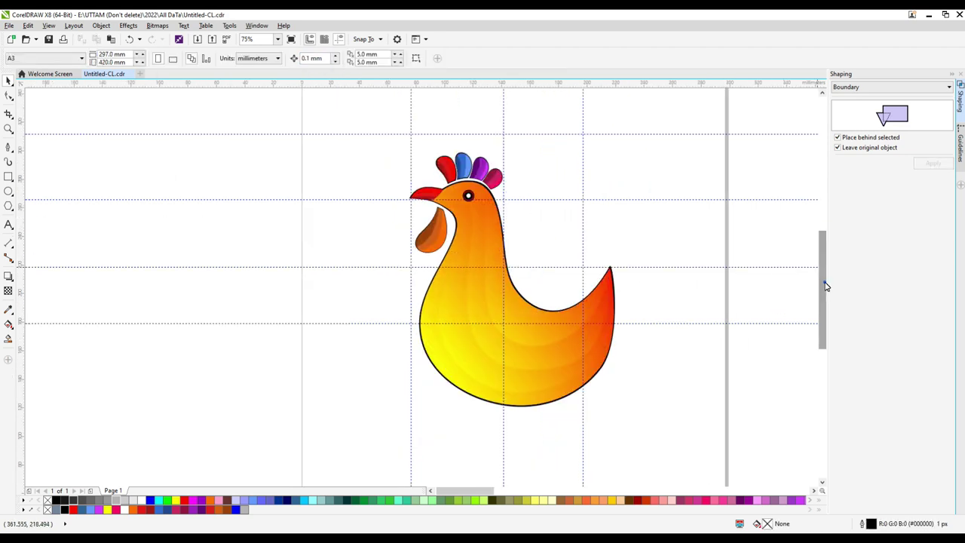
drag(824, 282, 824, 279)
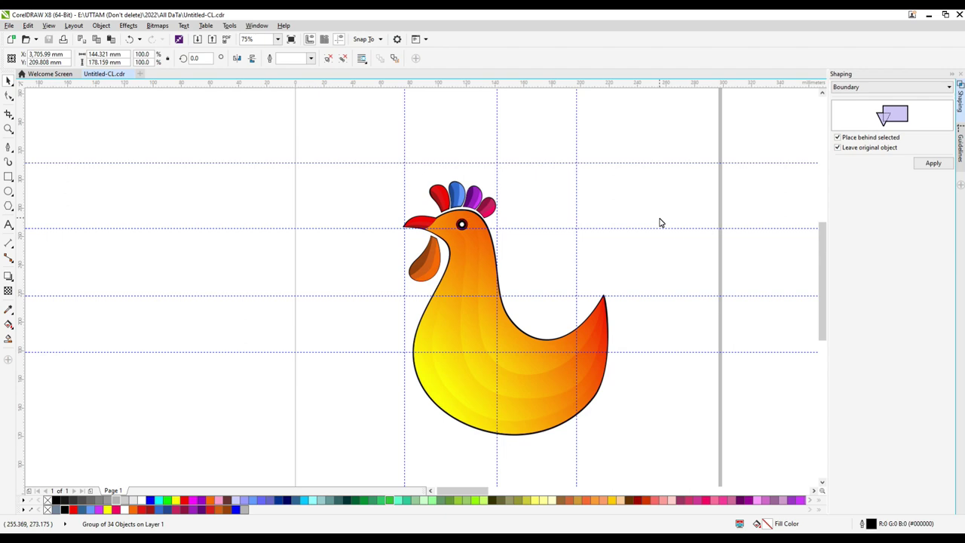
scroll(462, 202, up, 5)
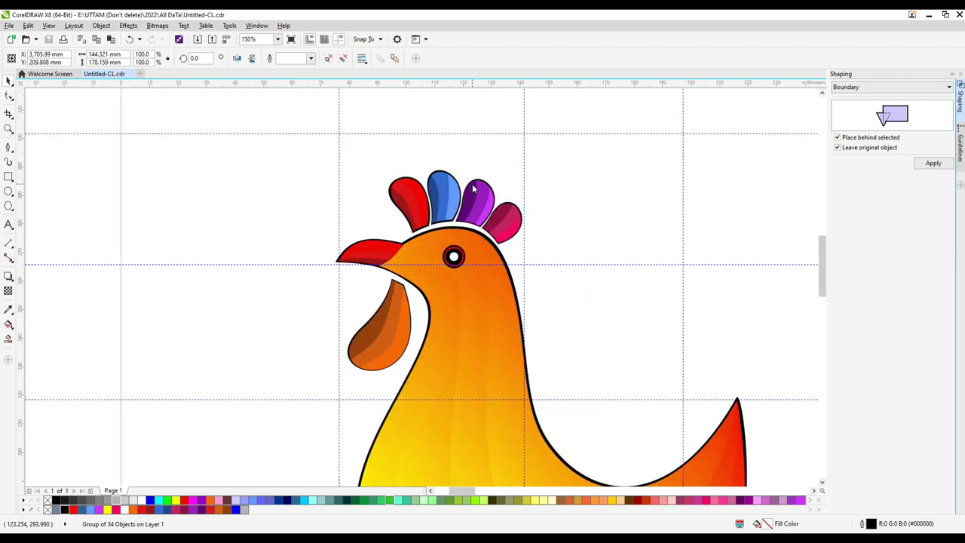
click(338, 127)
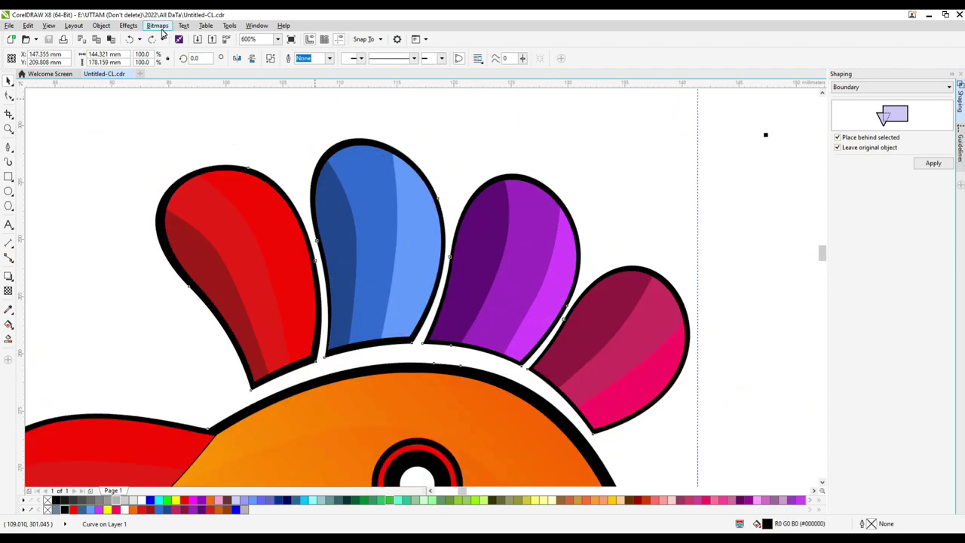
click(156, 25)
click(171, 39)
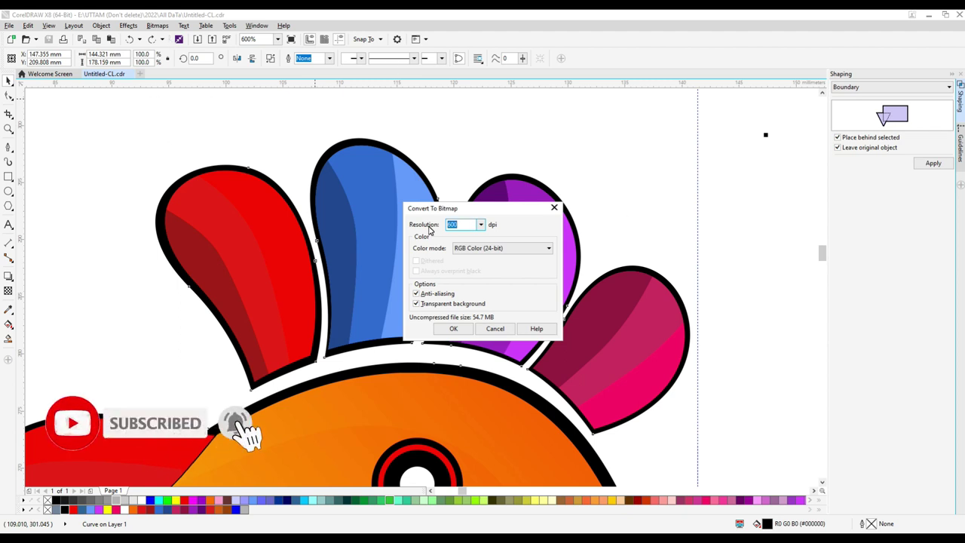
key(Return)
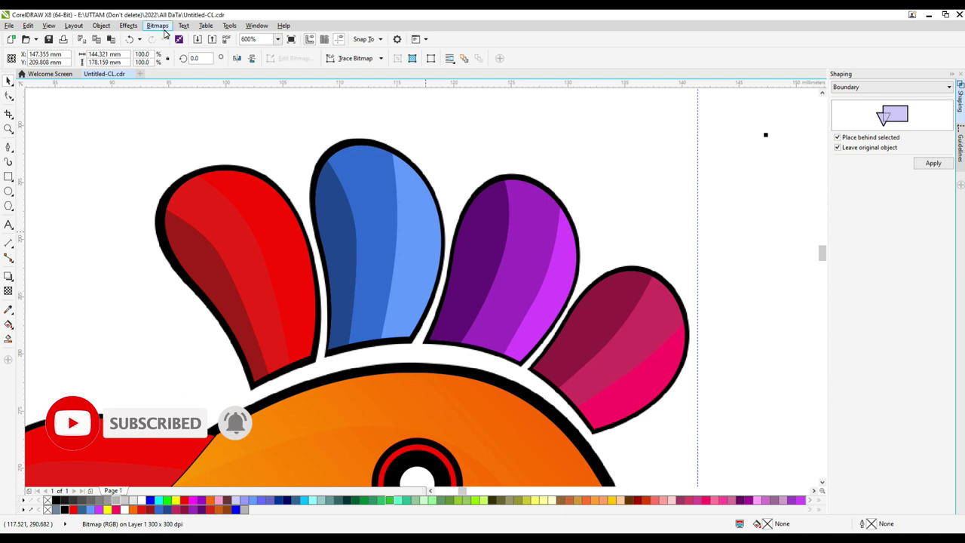
Apply a Gaussian blur with a radius of 3 pixels to the black outer bitmap.
click(158, 26)
mouse_move(192, 343)
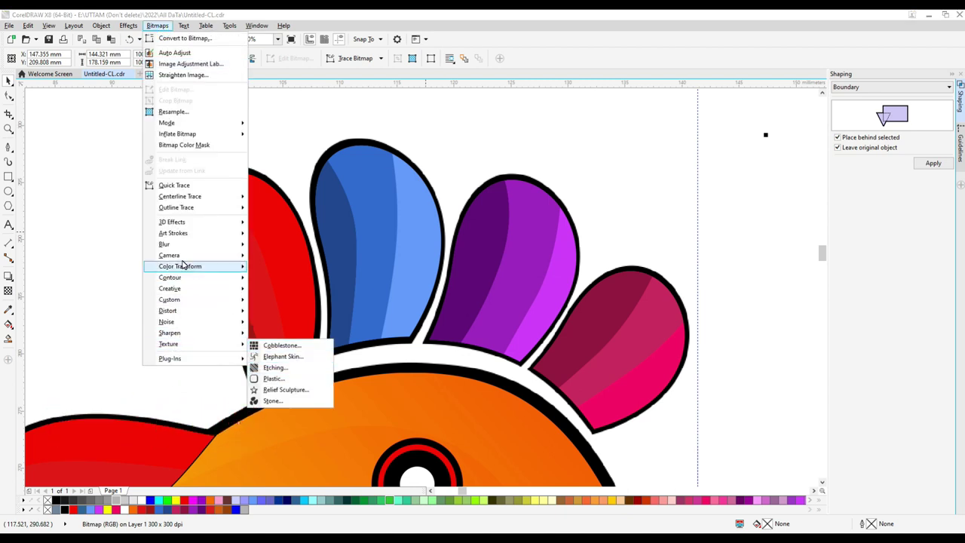
mouse_move(188, 246)
click(287, 268)
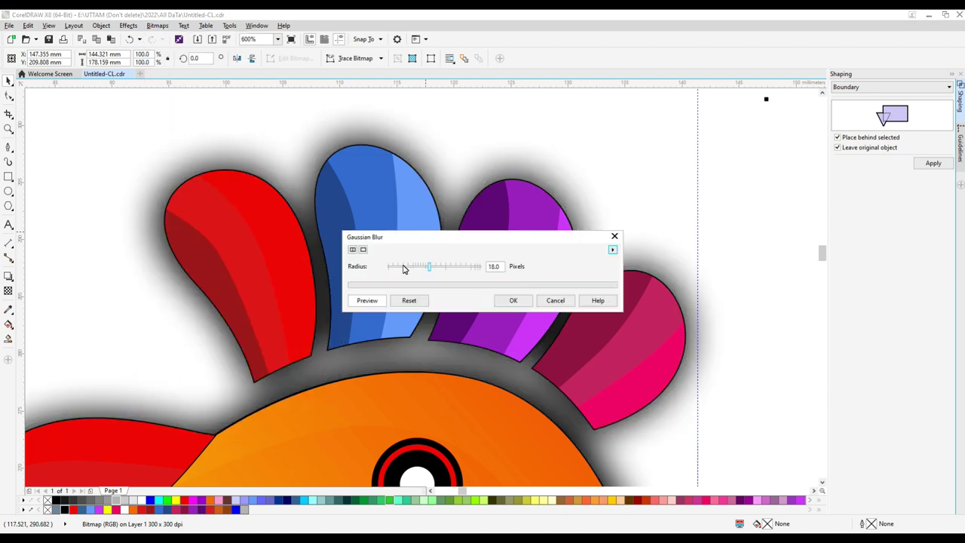
click(403, 267)
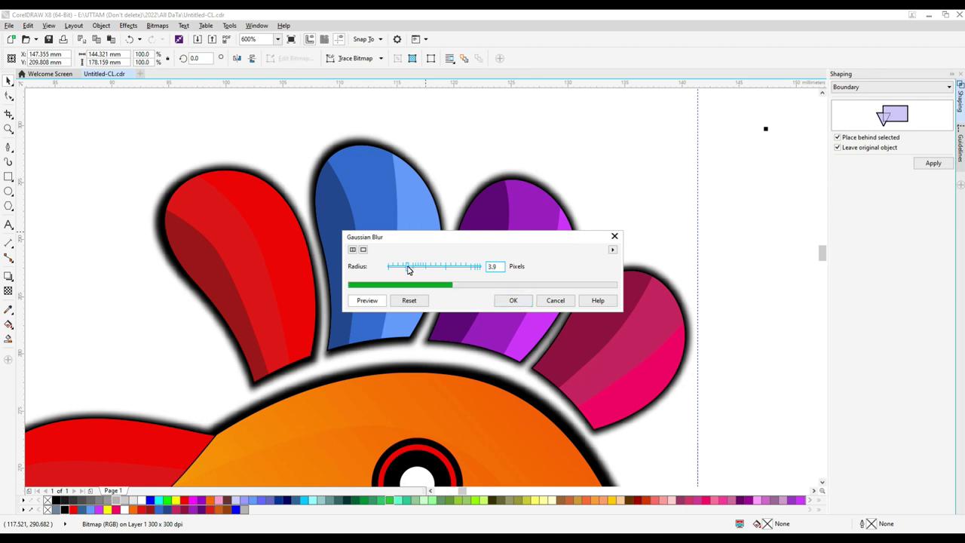
click(508, 303)
Convert only the red comb feather's shapes to a 600 dpi RGB bitmap with a transparent background.
scroll(440, 177, down, 2)
drag(315, 143, 432, 231)
scroll(397, 202, up, 1)
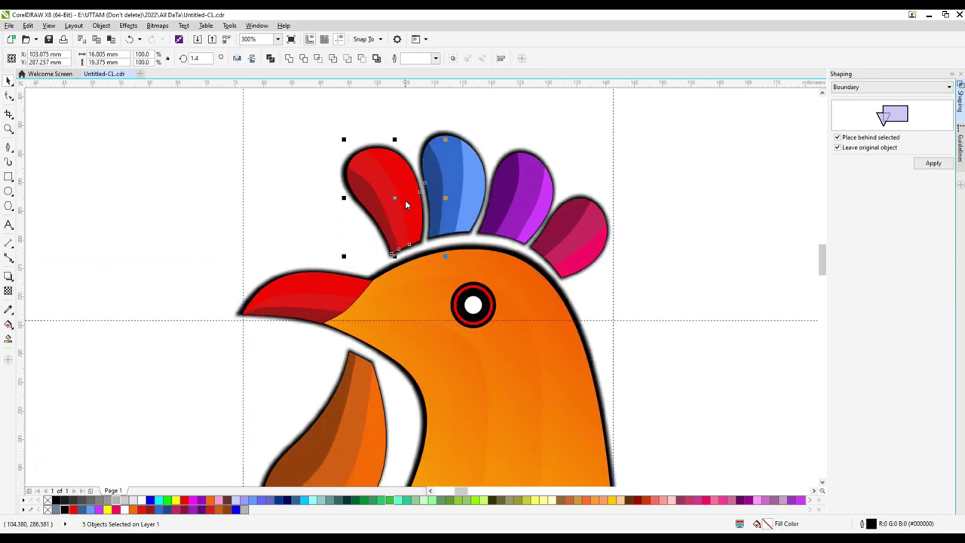
scroll(425, 153, up, 1)
scroll(335, 131, down, 1)
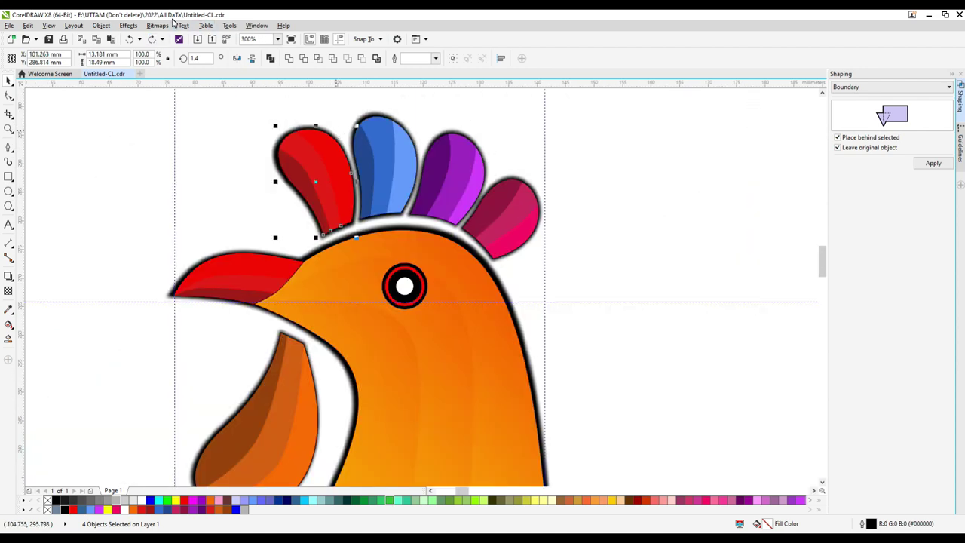
click(157, 26)
click(165, 38)
text(60)
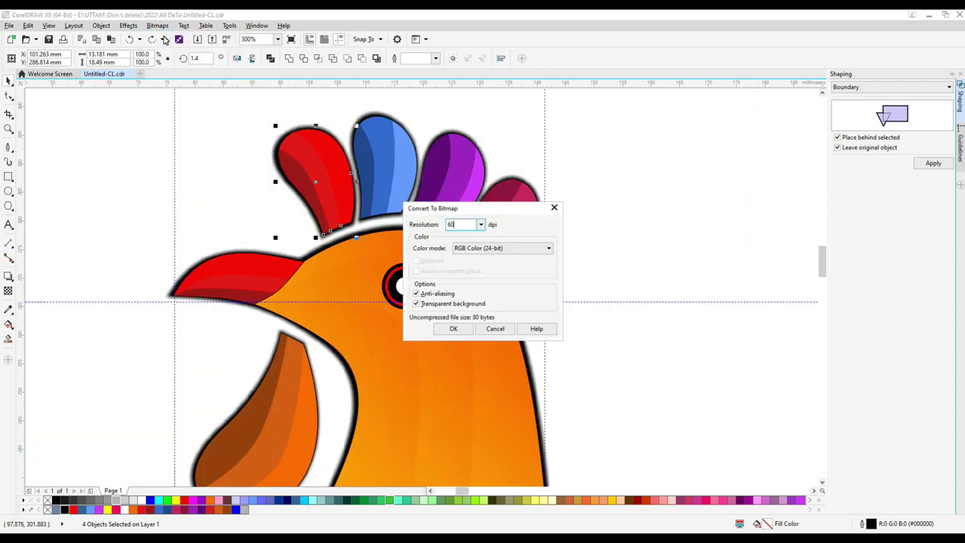
text(0)
key(Return)
Apply a Gaussian blur with a radius of 3 pixels to the red comb feather.
scroll(326, 130, up, 1)
click(158, 26)
mouse_move(181, 244)
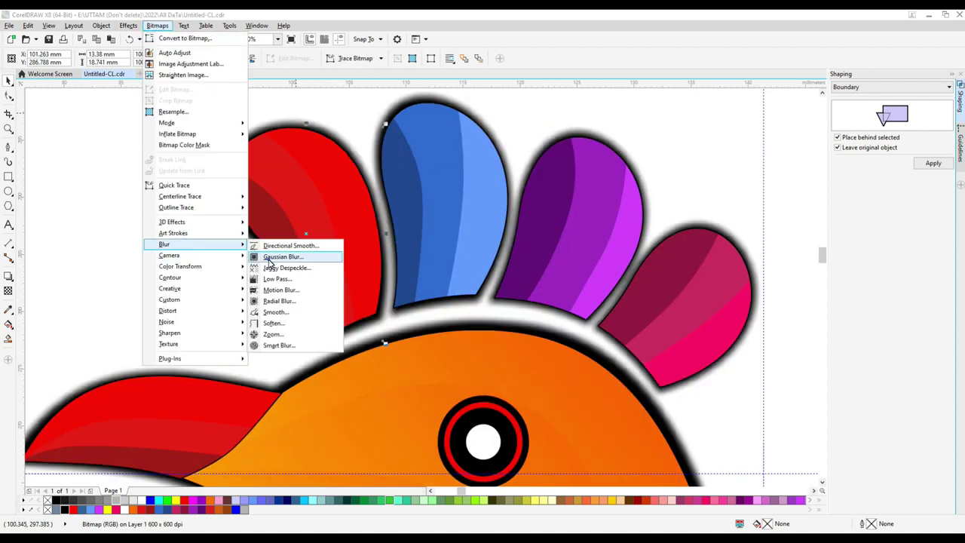
click(270, 258)
click(512, 300)
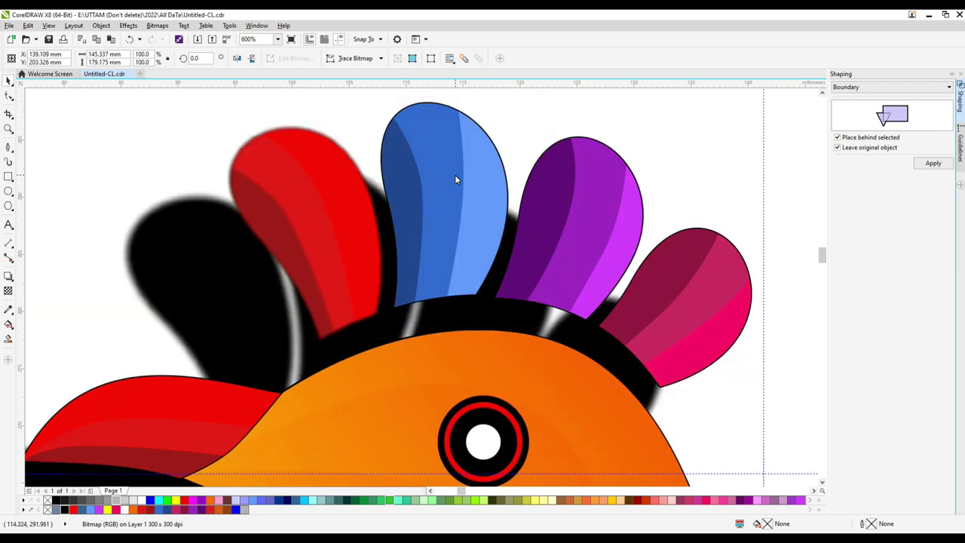
Convert the blue comb feather to a 600 dpi bitmap and soften it with a 3-pixel Gaussian blur.
scroll(455, 174, down, 2)
drag(397, 105, 477, 271)
click(158, 26)
click(160, 37)
click(454, 329)
click(158, 26)
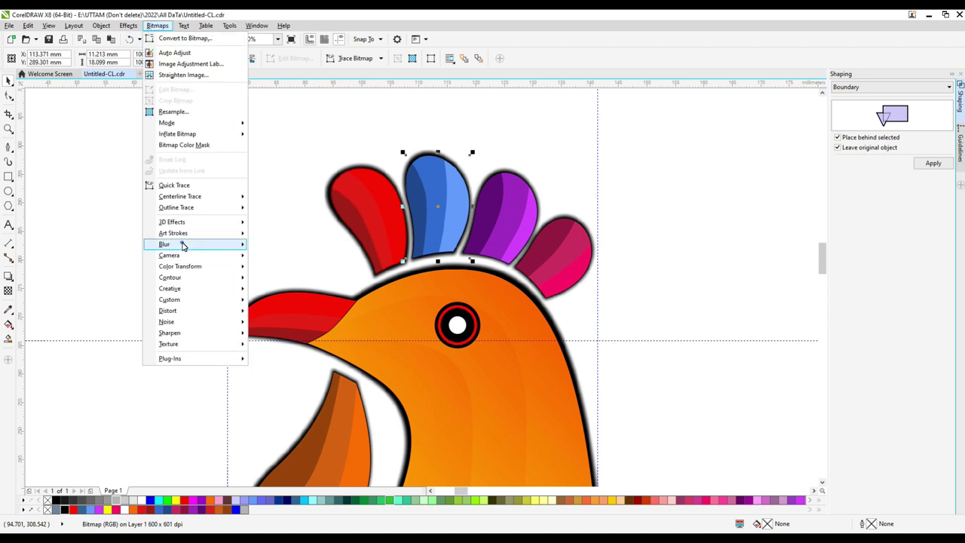
mouse_move(183, 244)
click(277, 254)
click(523, 299)
Convert the purple comb feather to a 600 dpi bitmap and soften it with a 3-pixel Gaussian blur.
drag(635, 129, 458, 284)
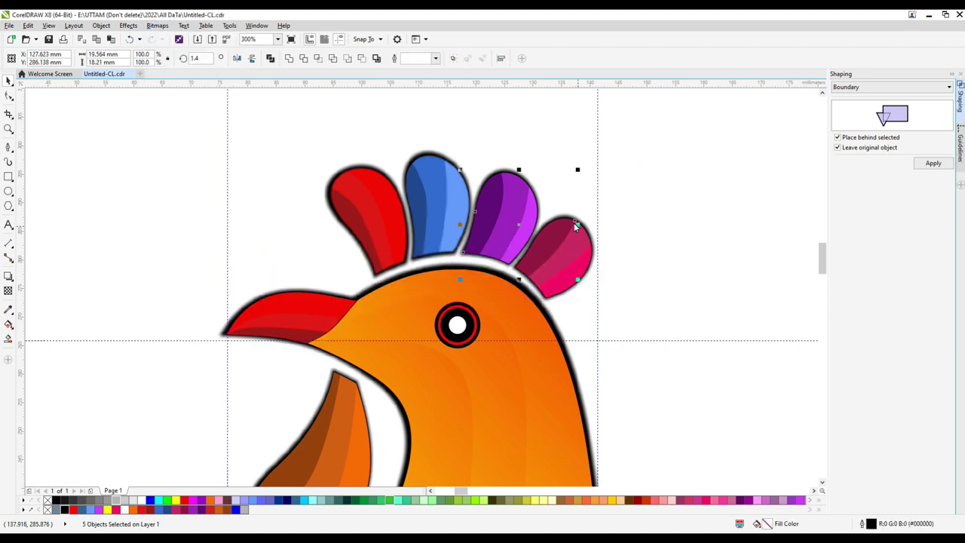
click(158, 26)
click(183, 38)
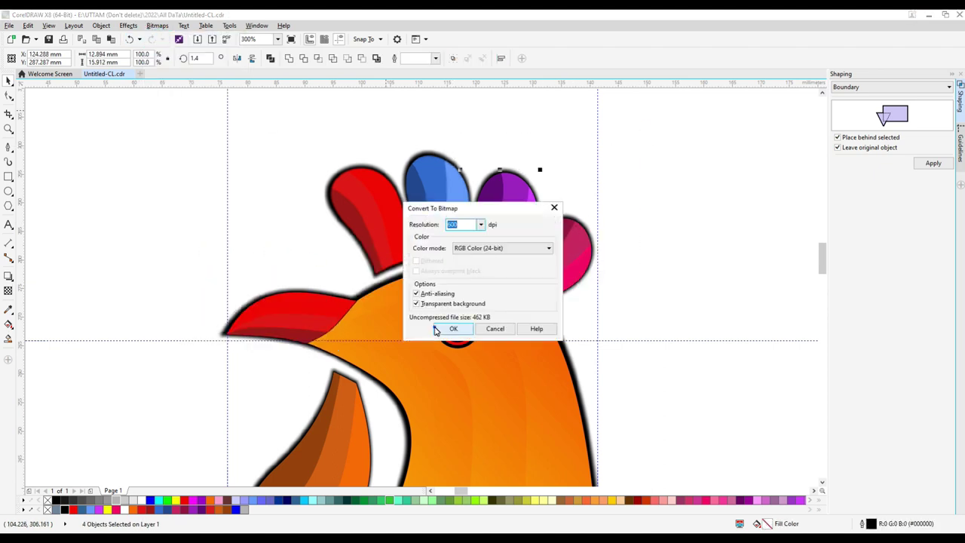
click(446, 329)
click(157, 26)
mouse_move(171, 248)
click(257, 255)
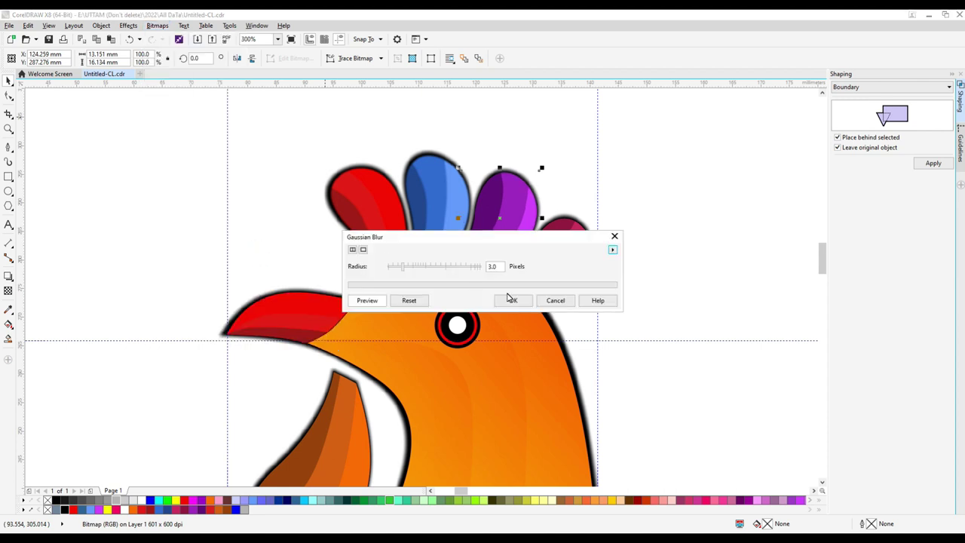
click(509, 299)
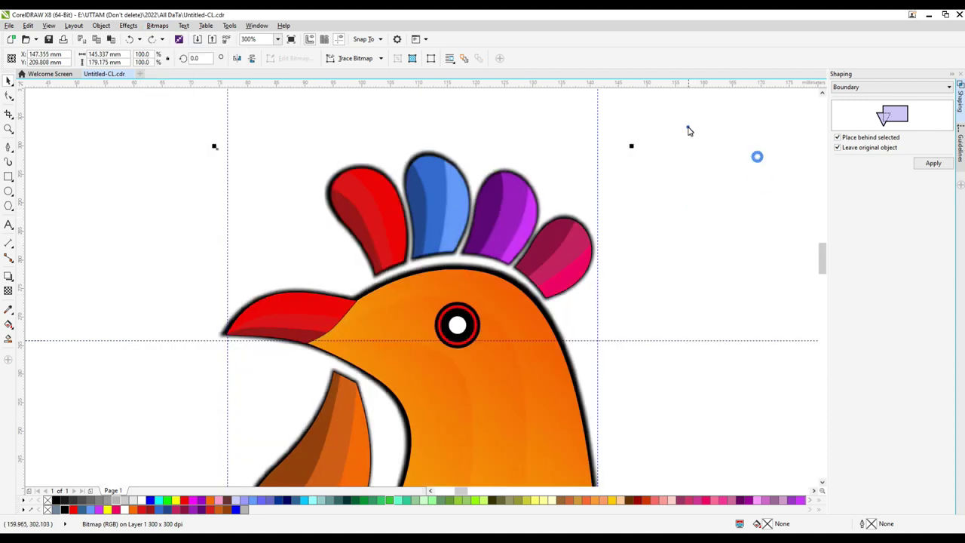
Convert the pink comb feather to a 600 dpi bitmap and soften it with a 3-pixel Gaussian blur.
drag(688, 131, 510, 332)
click(158, 25)
click(184, 38)
click(452, 327)
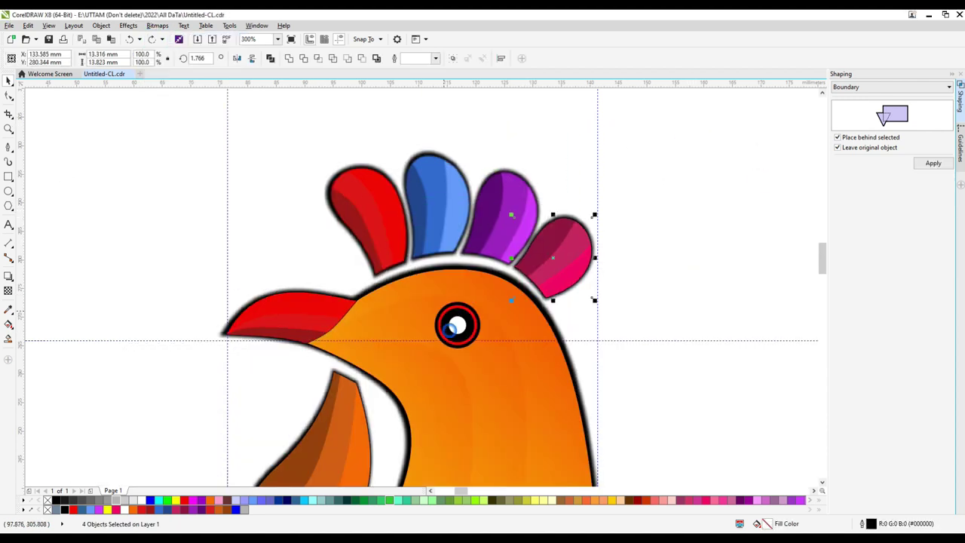
click(158, 26)
mouse_move(172, 246)
click(257, 254)
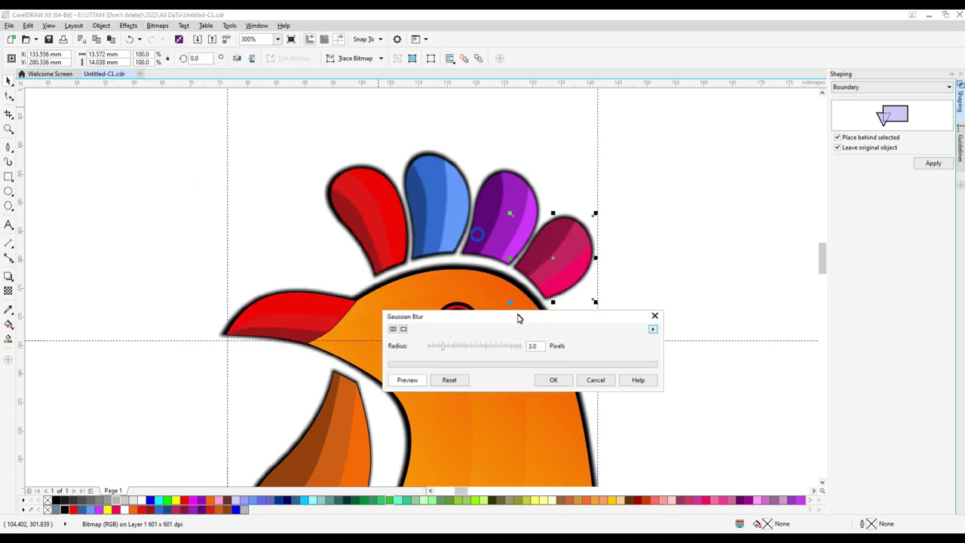
click(554, 380)
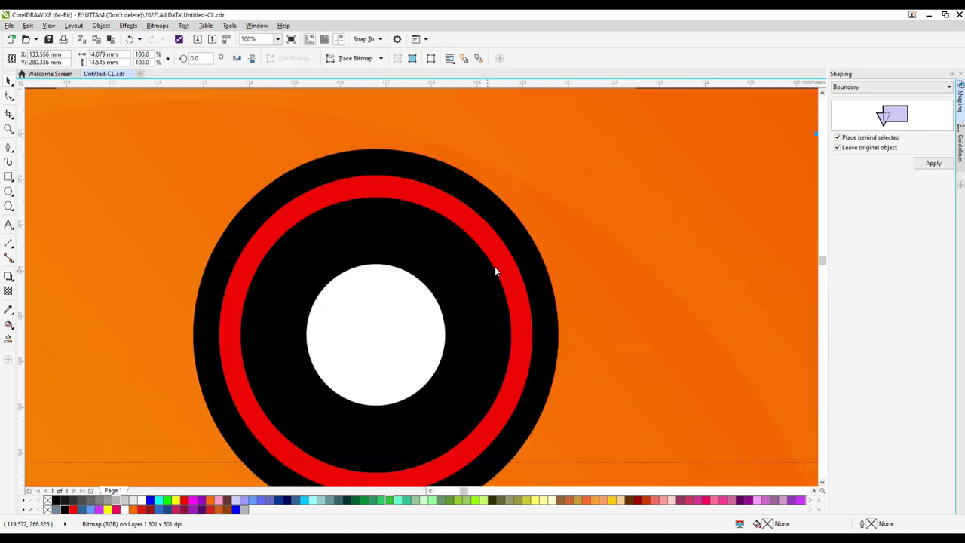
Convert the eye's outer black circle to a 600 dpi bitmap and soften it with a Gaussian blur.
click(494, 266)
click(158, 25)
click(183, 38)
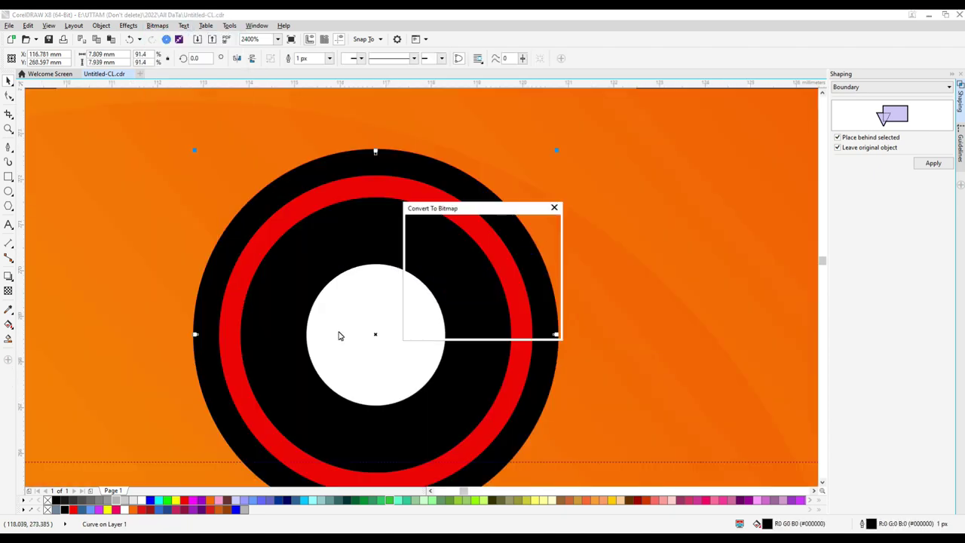
click(446, 327)
click(300, 261)
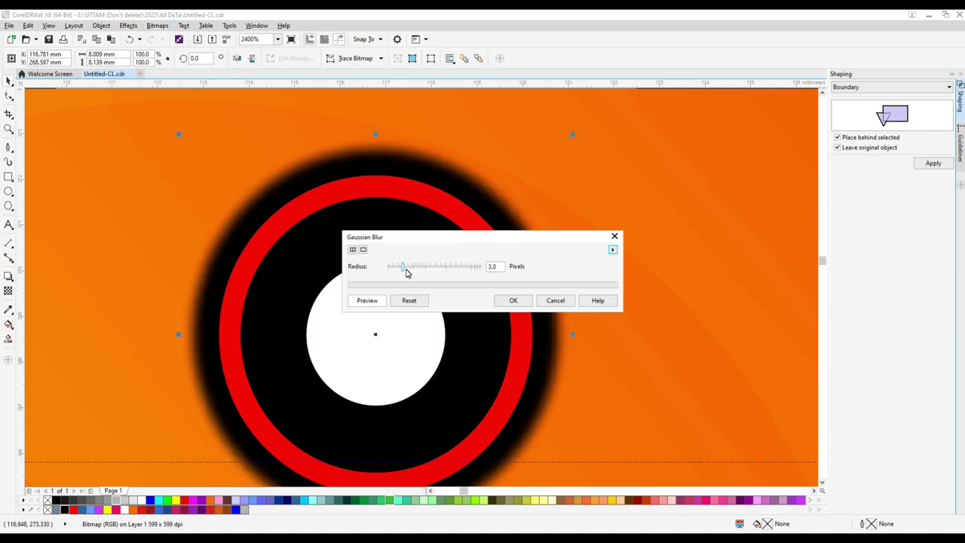
click(513, 301)
Convert the eye's inner black circle and red ring together to a 600 dpi bitmap and soften it with a Gaussian blur.
click(474, 254)
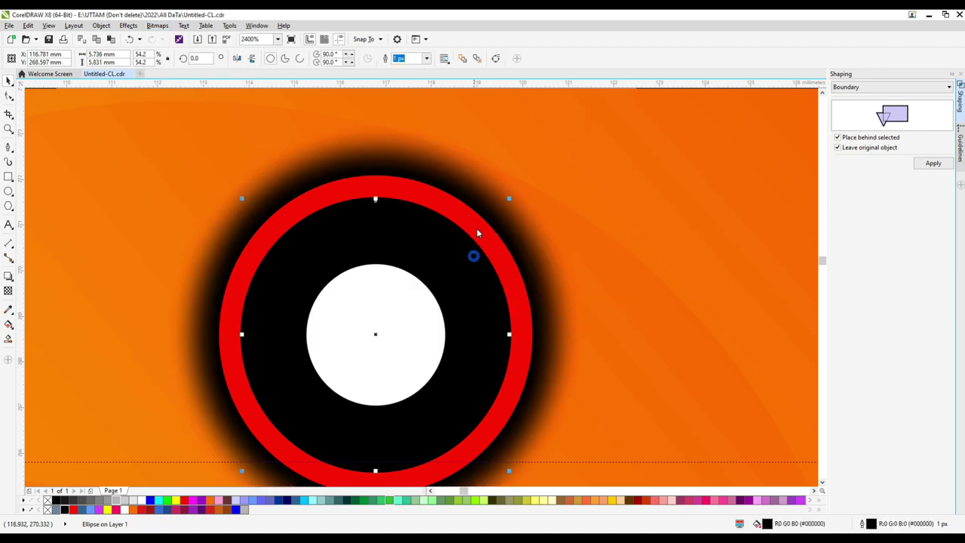
shift+click(477, 228)
click(157, 27)
click(174, 38)
click(447, 330)
click(156, 25)
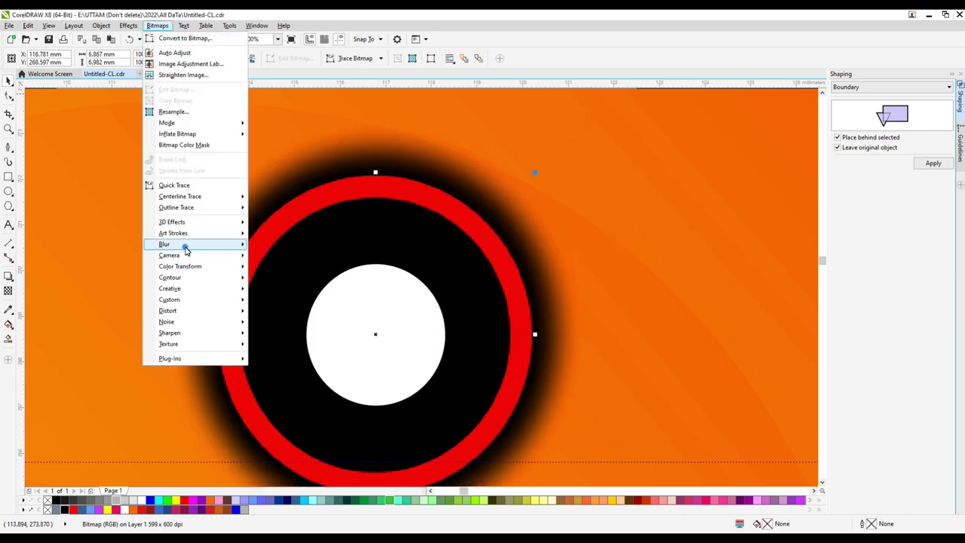
click(301, 260)
drag(410, 266, 400, 266)
click(520, 303)
Try a linear transparency on the eye's white circle, fading upwards, and adjust the length of the fade.
click(375, 336)
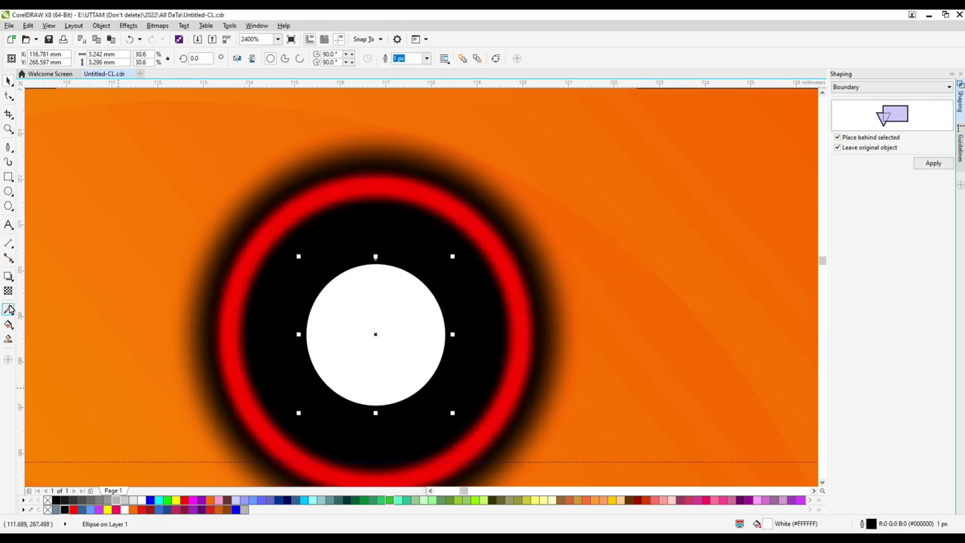
click(8, 291)
mouse_move(367, 367)
mouse_down()
mouse_move(377, 275)
mouse_move(366, 391)
mouse_up()
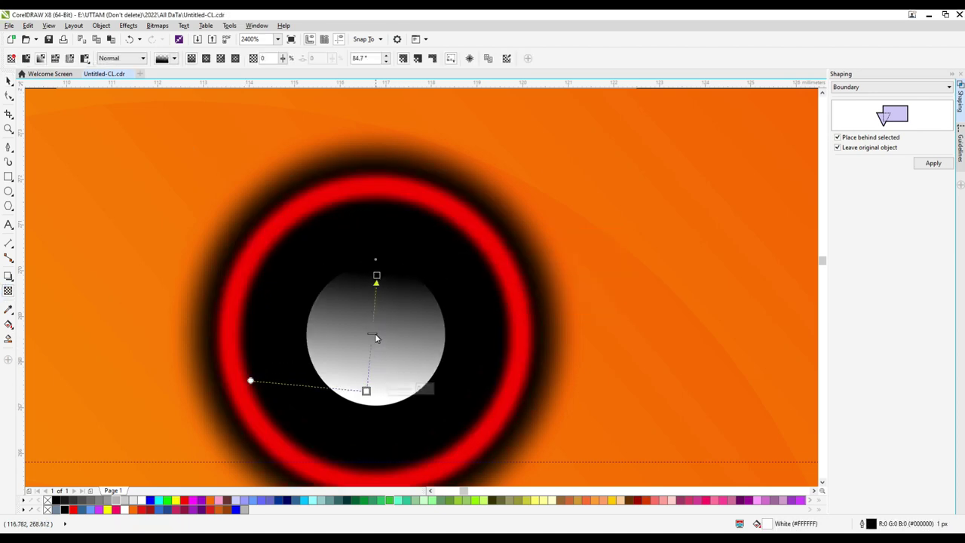
drag(374, 333, 357, 431)
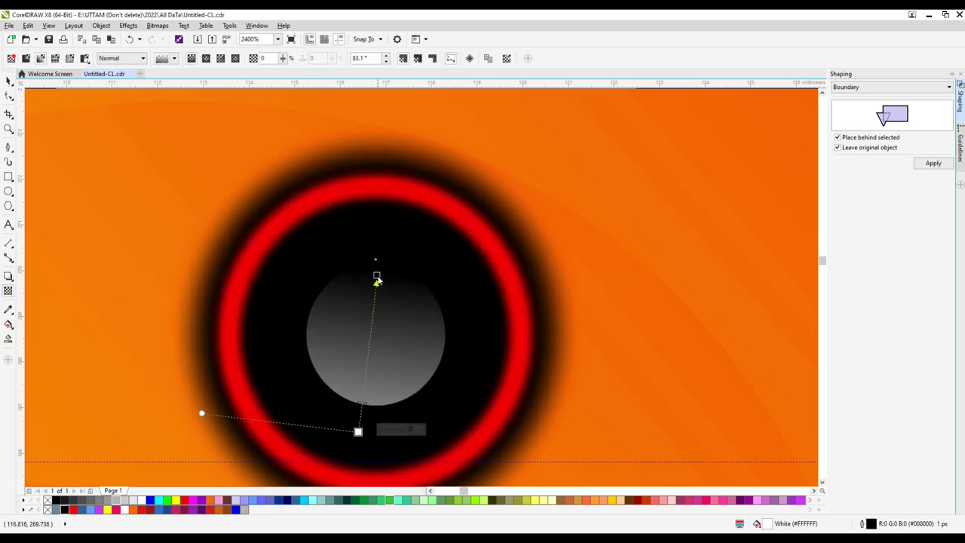
drag(377, 276, 383, 251)
drag(364, 400, 366, 374)
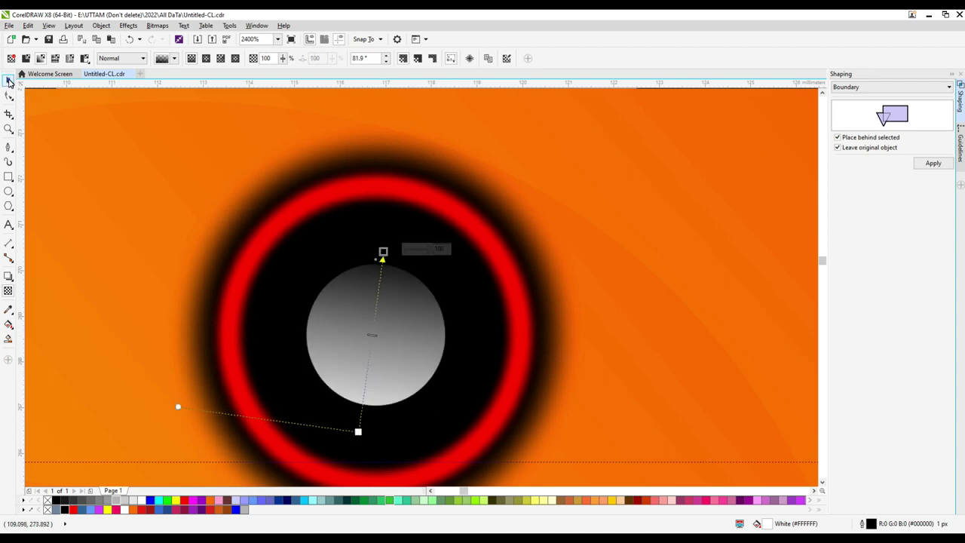
click(9, 81)
scroll(447, 313, down, 3)
scroll(446, 313, up, 2)
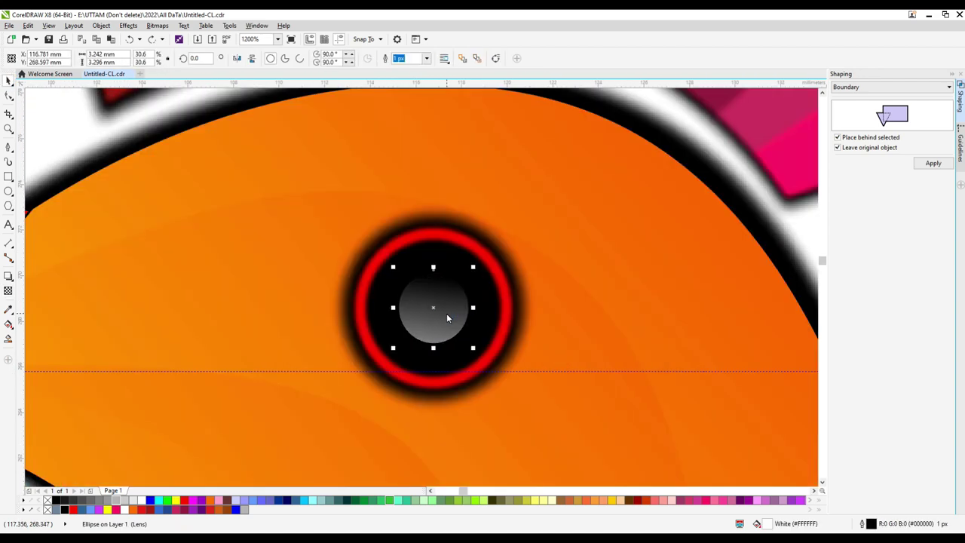
Undo the transparency edits on the eye's white circle.
key(ctrl+z)
key(ctrl+z)
key(ctrl+z)
key(ctrl+z)
Convert the eye's white circle to a 600 dpi bitmap and soften it with a 4.1-pixel Gaussian blur.
click(156, 26)
click(183, 37)
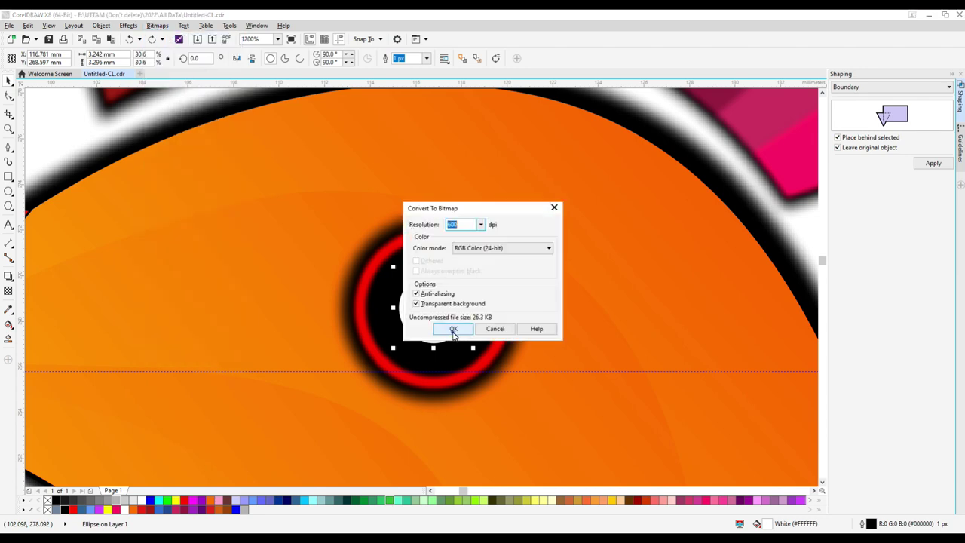
click(451, 327)
click(156, 26)
mouse_move(185, 243)
click(280, 250)
click(409, 270)
click(513, 301)
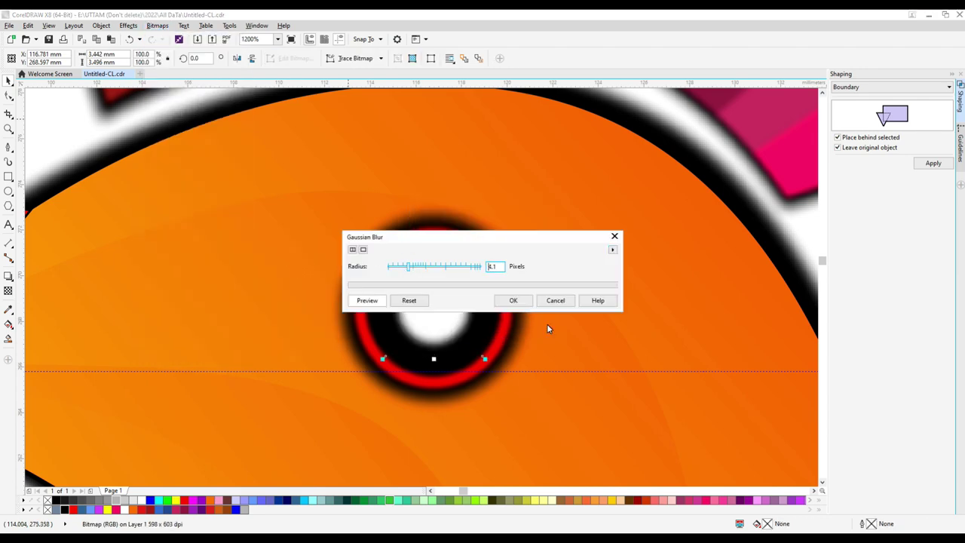
Convert all parts of the beak to one 600 dpi bitmap and soften it with a 2.7-pixel Gaussian blur.
scroll(581, 292, down, 2)
click(611, 277)
scroll(246, 288, up, 1)
drag(110, 232, 482, 416)
click(444, 326)
click(157, 26)
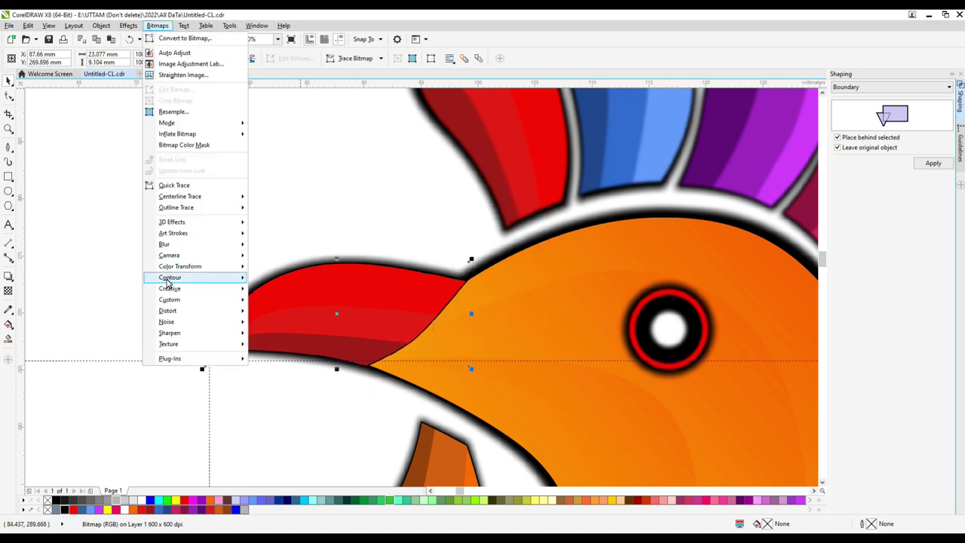
mouse_move(194, 243)
click(279, 251)
drag(407, 267, 398, 270)
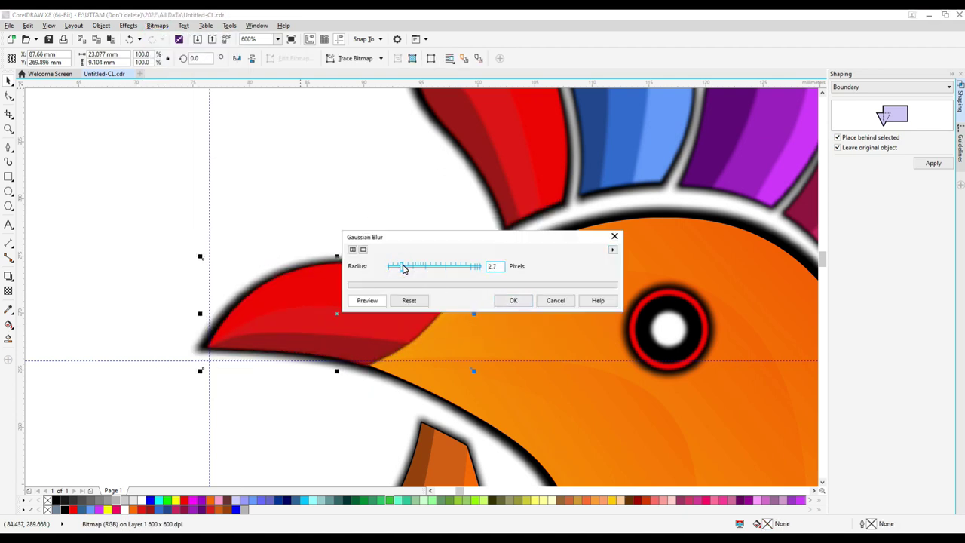
click(505, 298)
Convert the orange wattle's pieces to one 600 dpi bitmap and soften it with a Gaussian blur.
scroll(503, 300, down, 2)
drag(322, 396, 438, 262)
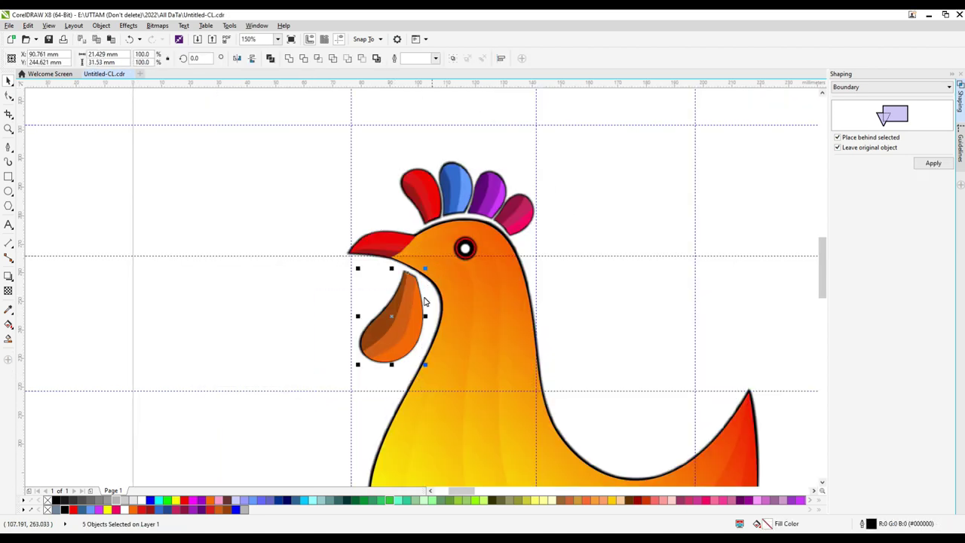
scroll(425, 298, up, 1)
click(156, 26)
click(183, 37)
click(447, 327)
click(157, 25)
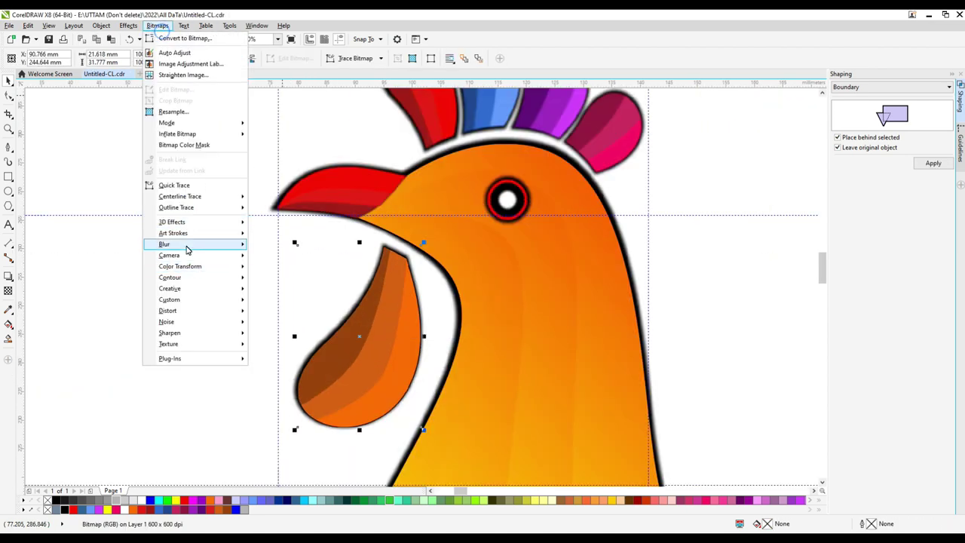
mouse_move(188, 247)
click(274, 259)
drag(404, 268, 415, 269)
click(516, 300)
Select the body's colour bands together with its black outline and convert them to one 600 dpi bitmap with a transparent background.
scroll(421, 263, down, 1)
click(516, 309)
shift+click(484, 358)
shift+click(435, 366)
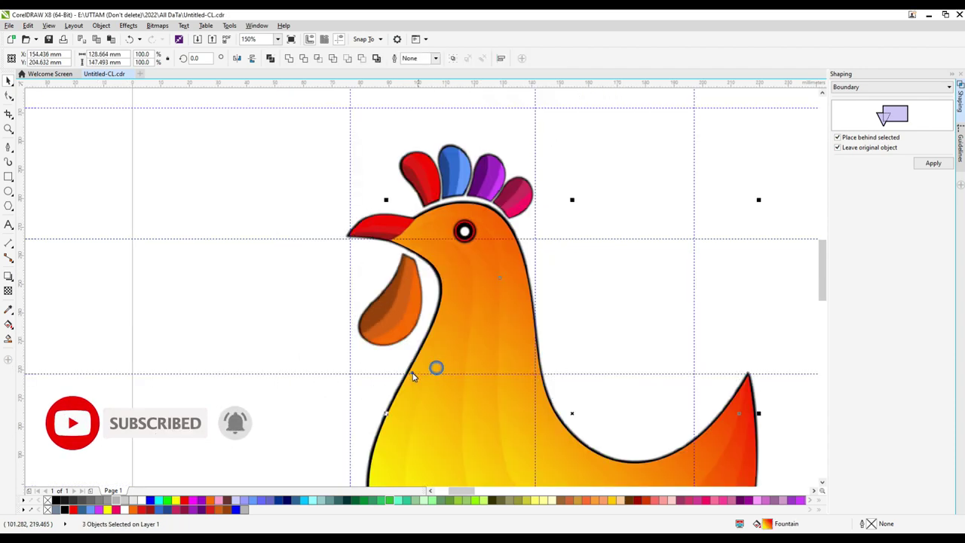
shift+click(412, 372)
drag(467, 365, 510, 356)
key(ctrl+z)
scroll(509, 357, down, 1)
scroll(427, 291, up, 1)
click(157, 26)
click(183, 36)
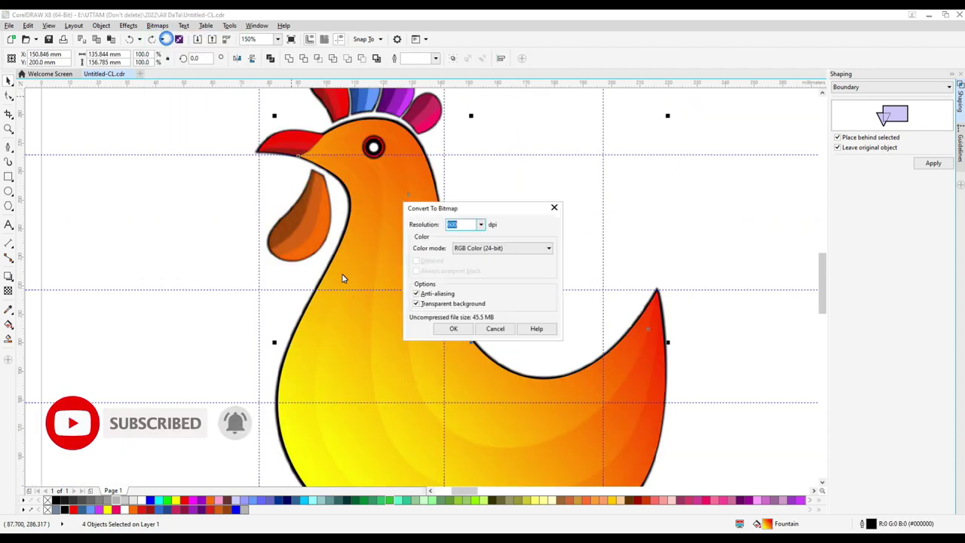
click(450, 328)
Apply a Gaussian blur with a radius of 6 pixels to the rooster's body bitmap.
click(157, 26)
mouse_move(248, 243)
click(297, 258)
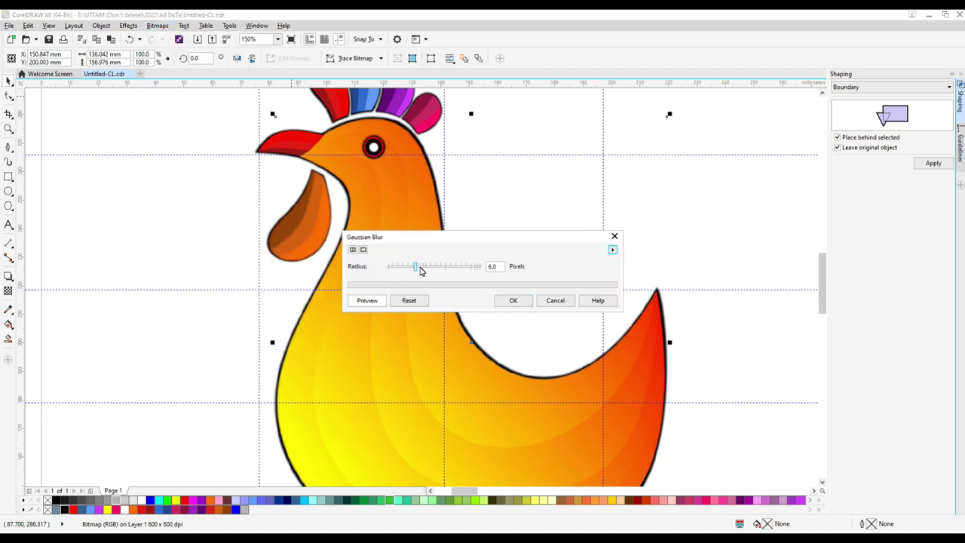
click(512, 300)
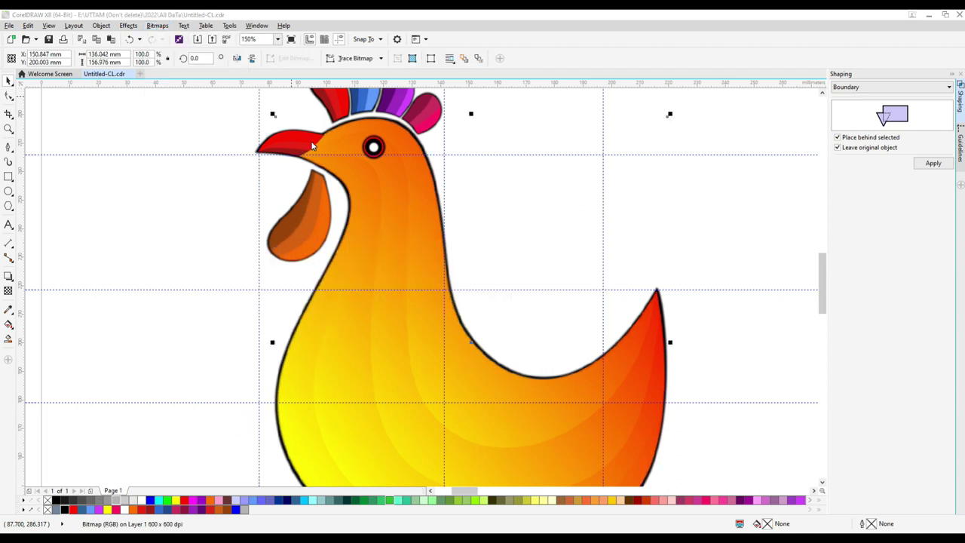
scroll(313, 144, up, 3)
scroll(349, 180, down, 4)
click(219, 125)
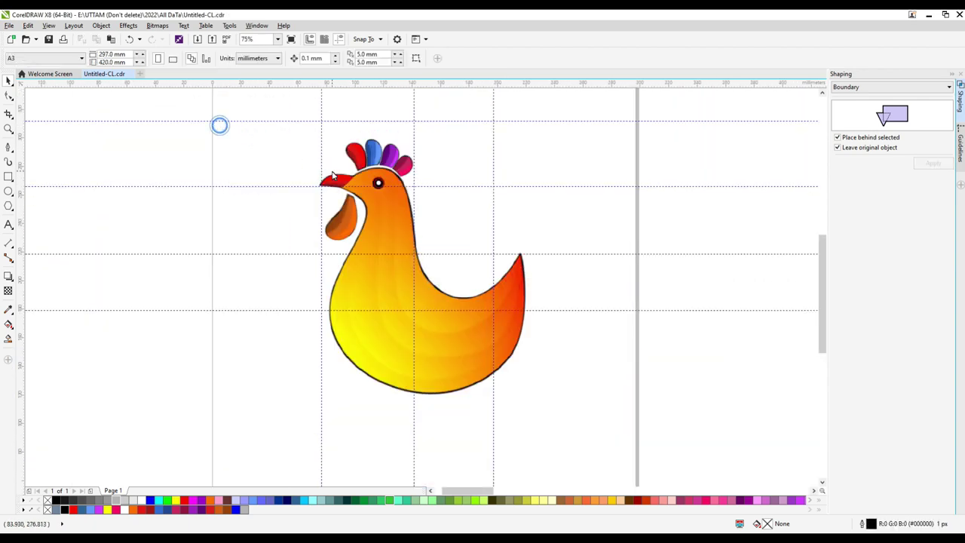
Select all parts of the rooster and group them.
scroll(332, 175, up, 4)
scroll(334, 177, down, 4)
drag(237, 103, 609, 410)
click(448, 58)
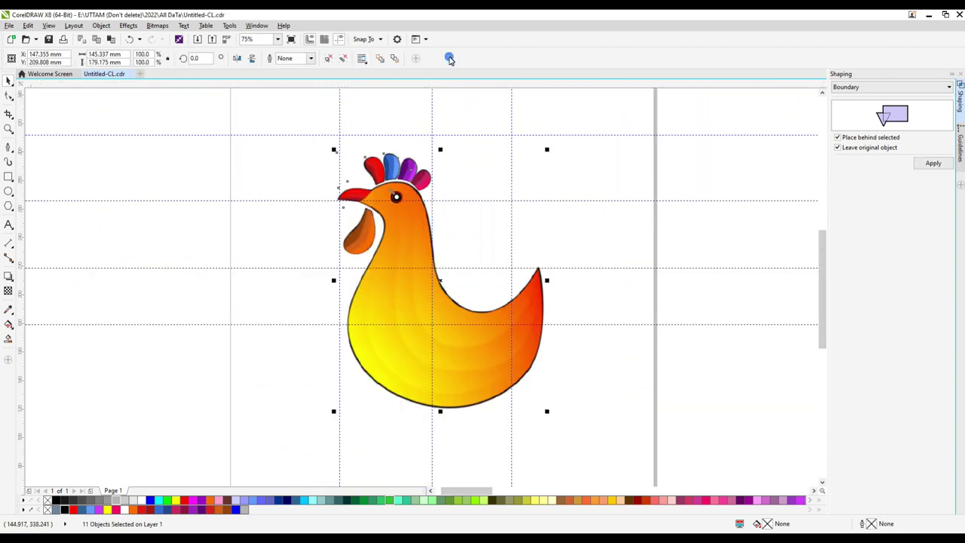
Cast a flattened perspective drop shadow on the ground from the base of the rooster.
click(8, 277)
scroll(420, 471, up, 1)
scroll(486, 447, down, 1)
drag(487, 446, 476, 367)
click(8, 81)
click(272, 247)
scroll(266, 181, down, 1)
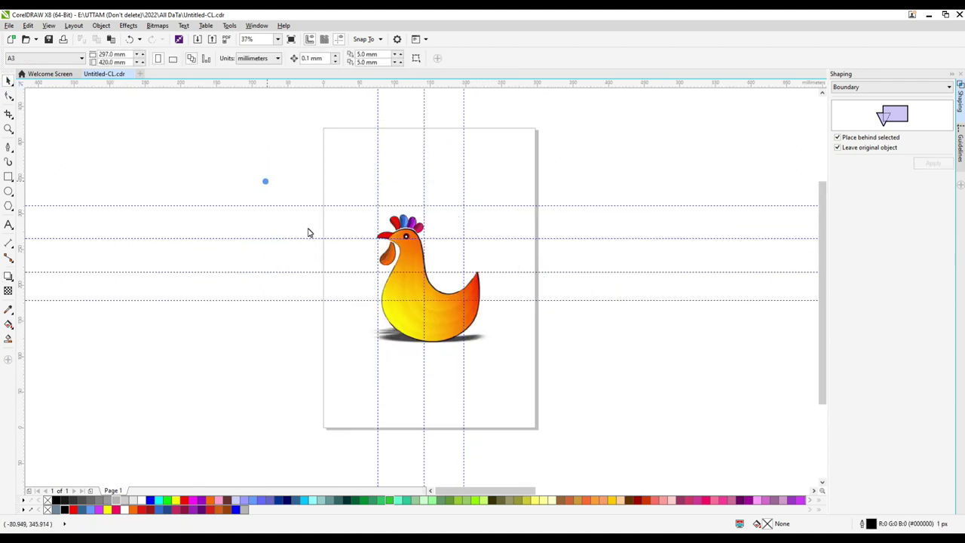
Save the drawing and switch the A3 page to landscape orientation.
drag(265, 181, 538, 387)
click(49, 41)
click(383, 158)
click(173, 59)
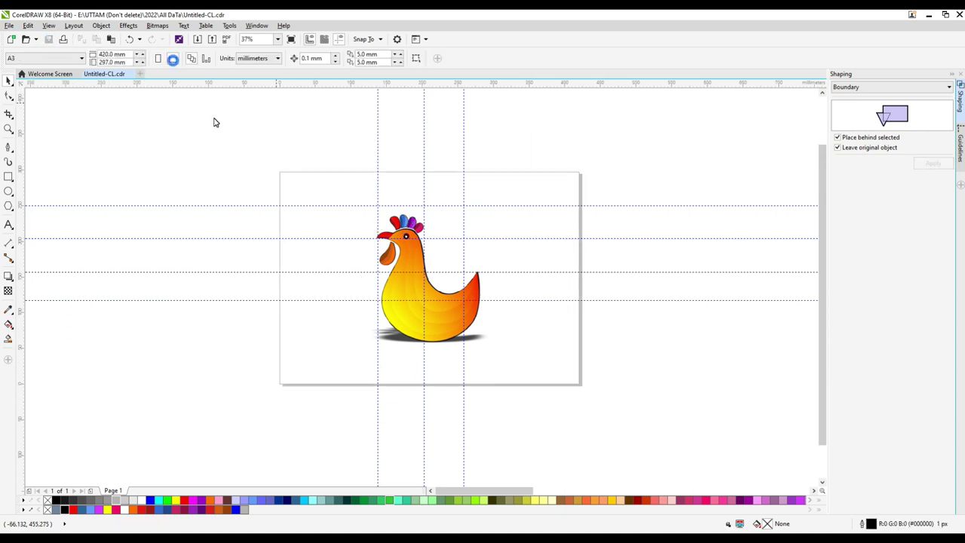
Delete the four horizontal guidelines across the rooster.
scroll(393, 260, up, 1)
click(716, 342)
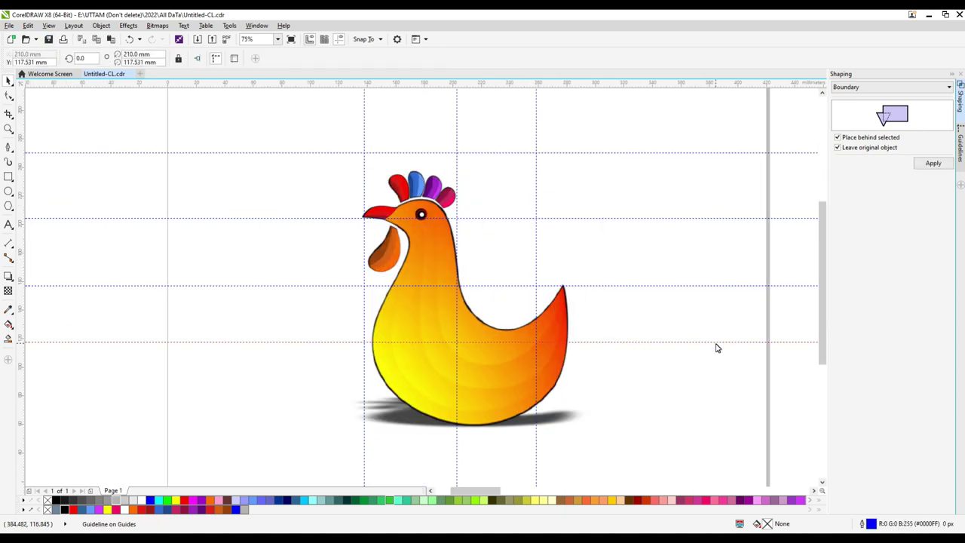
key(Delete)
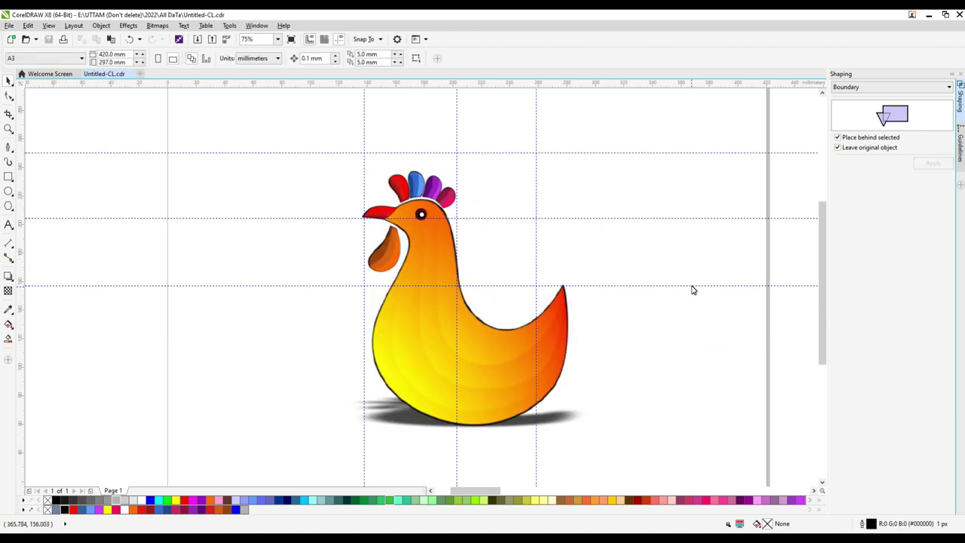
click(692, 285)
key(Delete)
click(698, 218)
key(Delete)
click(663, 153)
key(Delete)
Delete the three vertical guidelines across the rooster.
click(536, 113)
click(455, 121)
key(Delete)
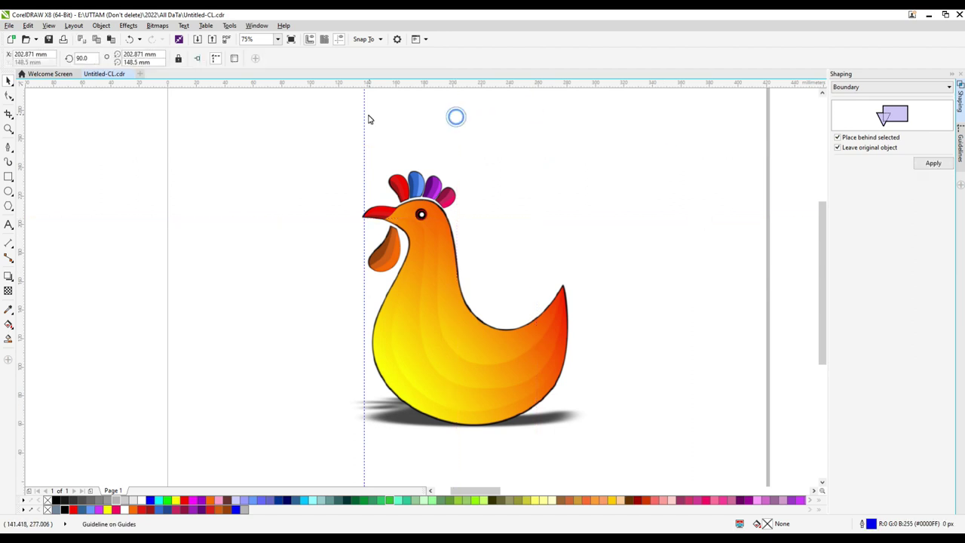
click(364, 122)
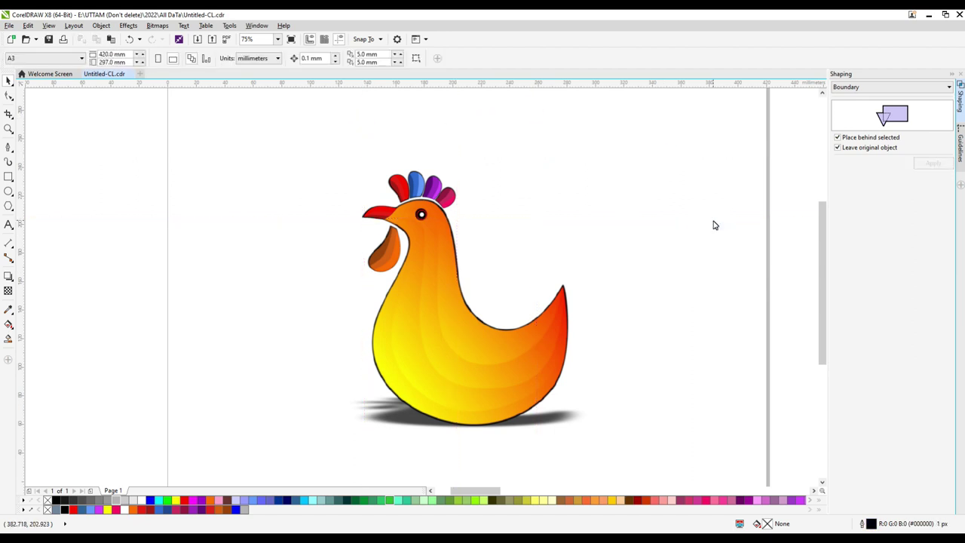